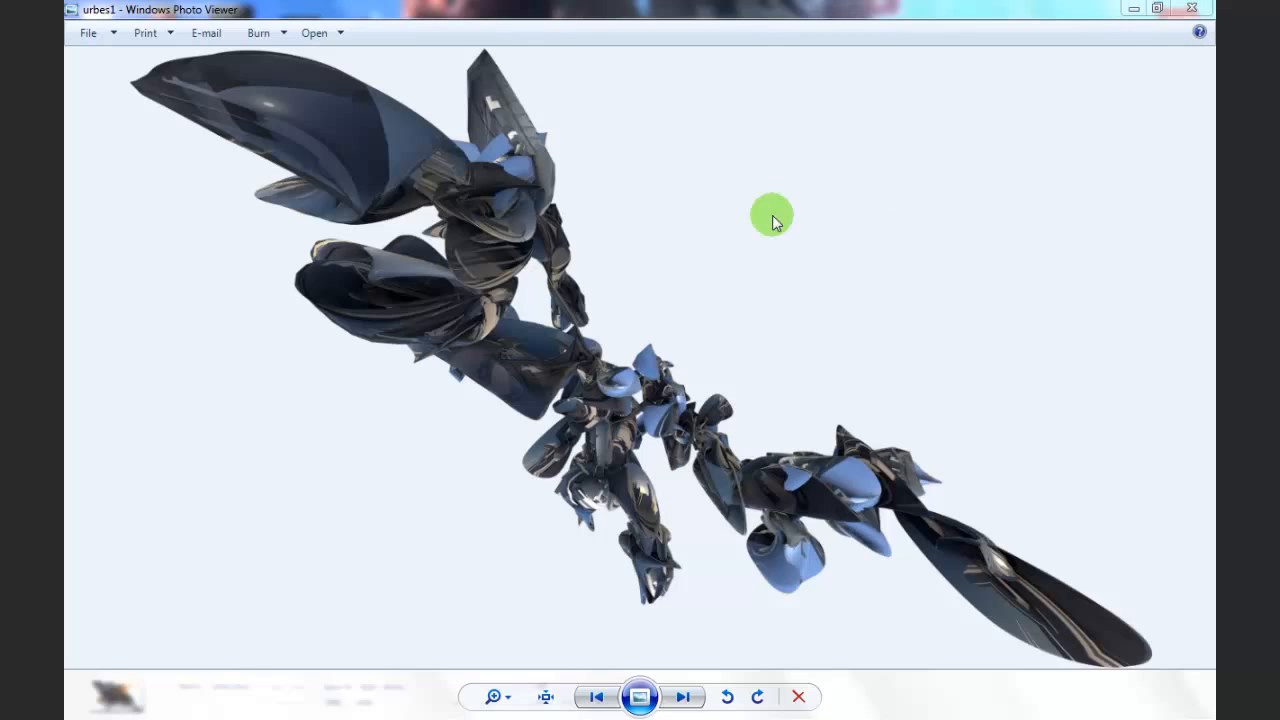
# Step: Browse through the finished abstract render examples urbes1, urbes2, in1, korg1 and korg2
pyautogui.click(680, 700)
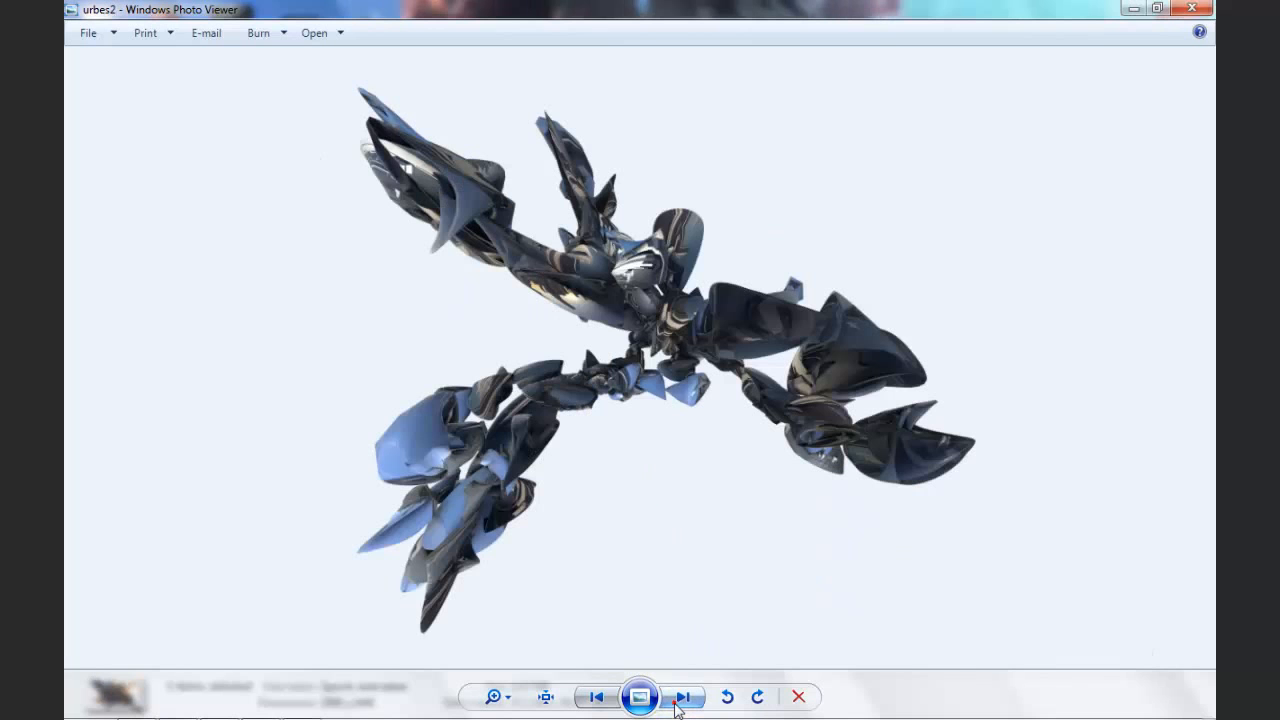
pyautogui.click(680, 698)
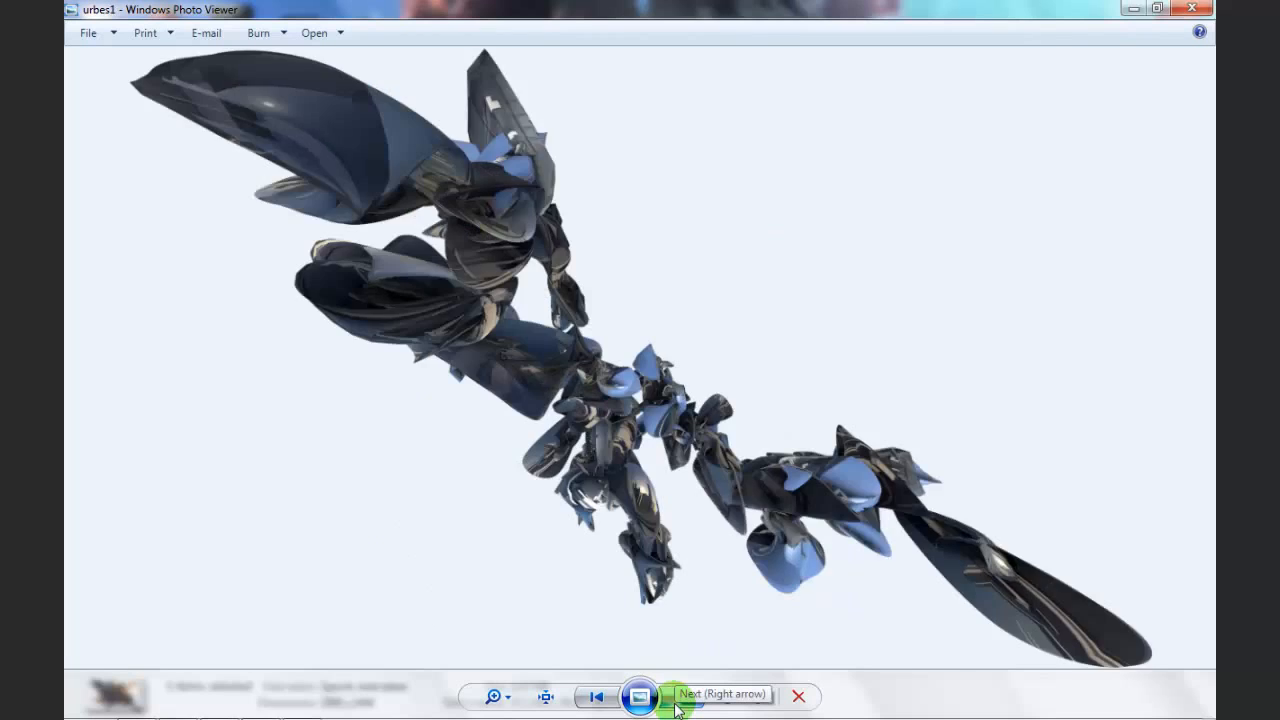
pyautogui.click(680, 698)
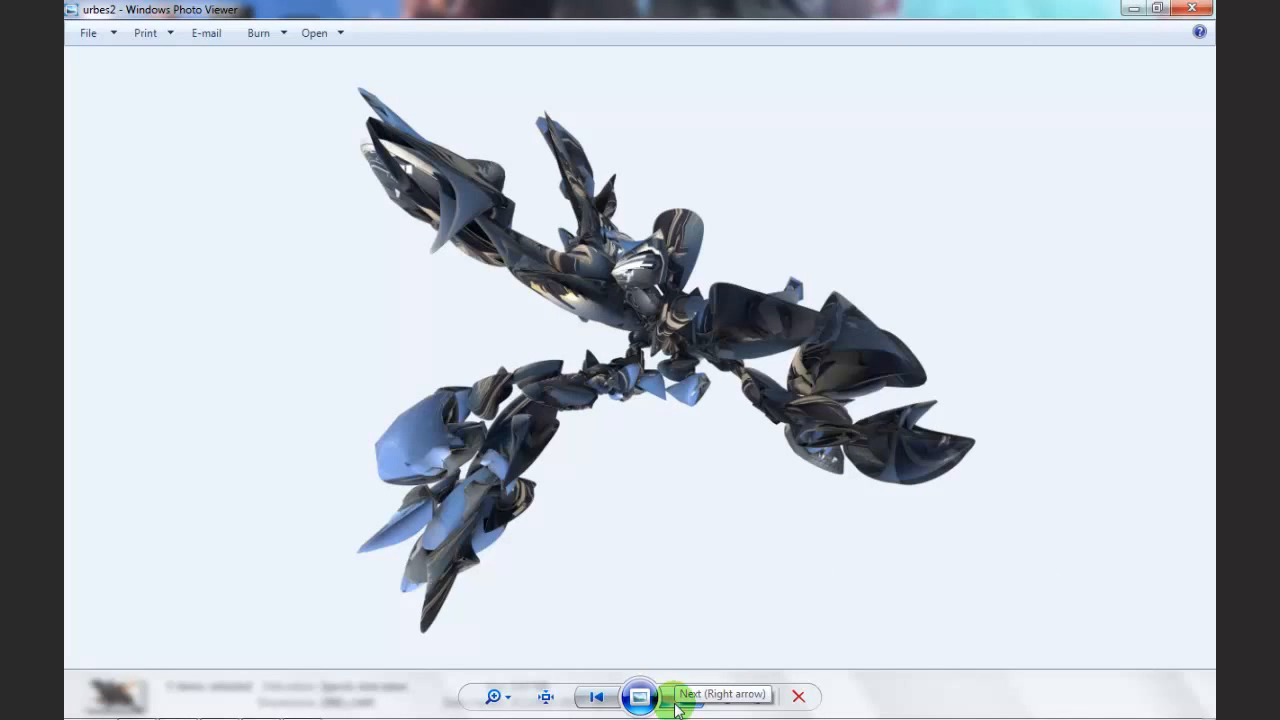
pyautogui.click(678, 706)
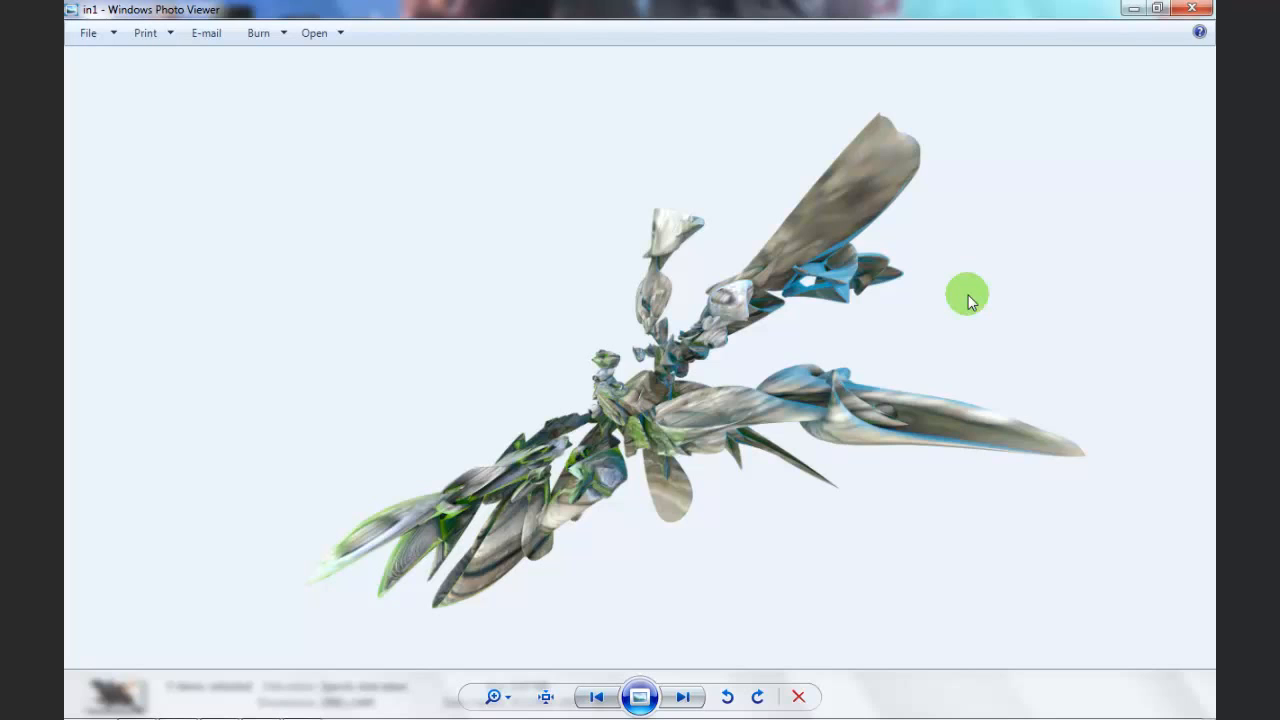
pyautogui.press('Right')
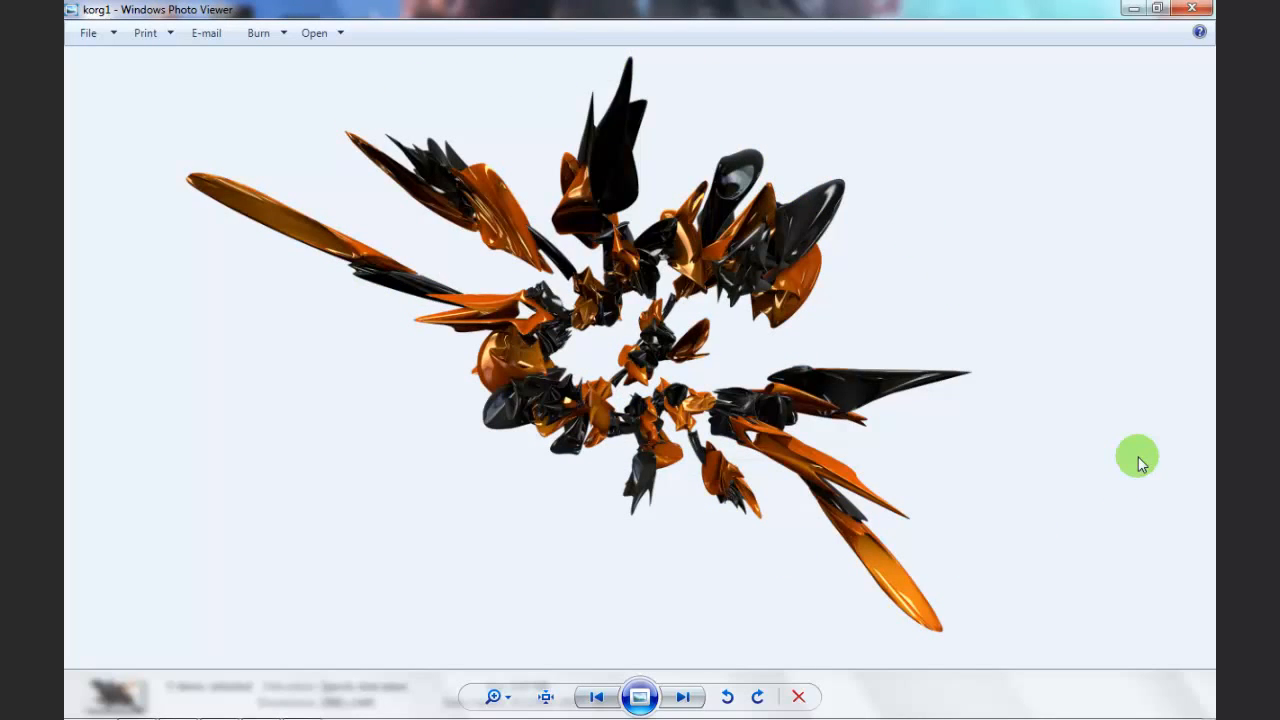
pyautogui.press('Right')
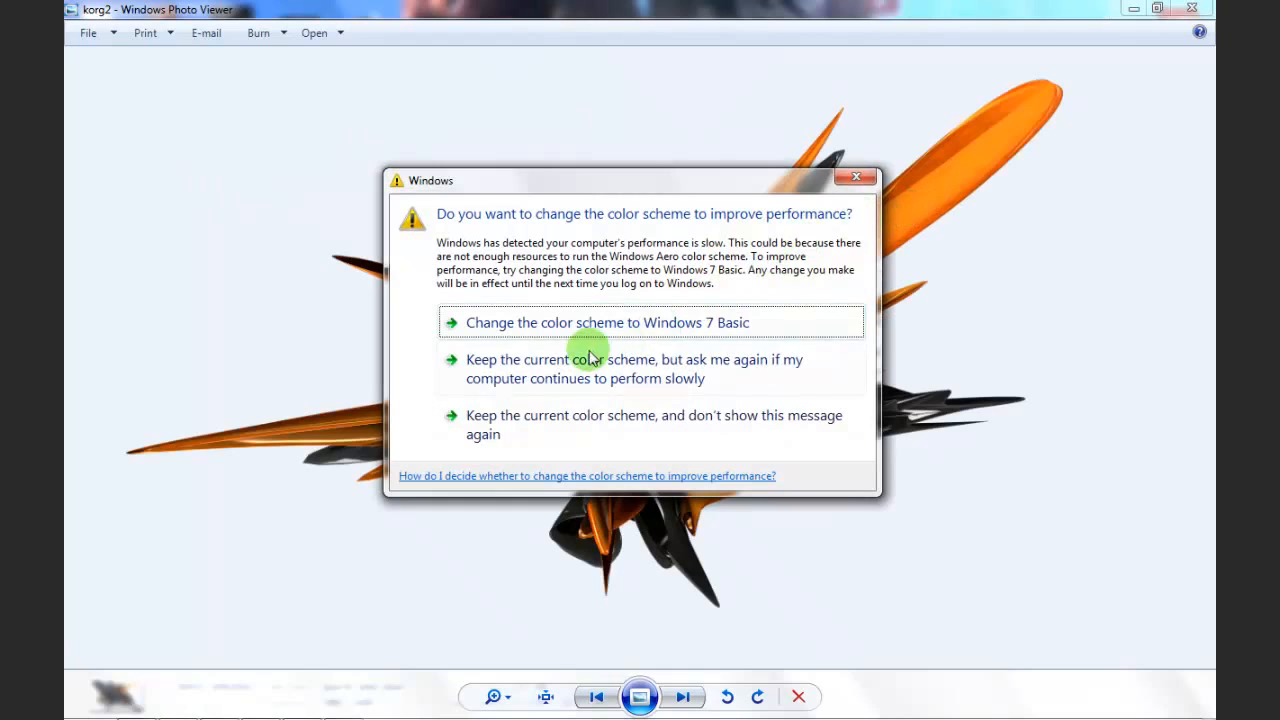
# Step: Accept the Windows 7 Basic color scheme and leave the image viewer and its folder for CINEMA 4D
pyautogui.click(587, 321)
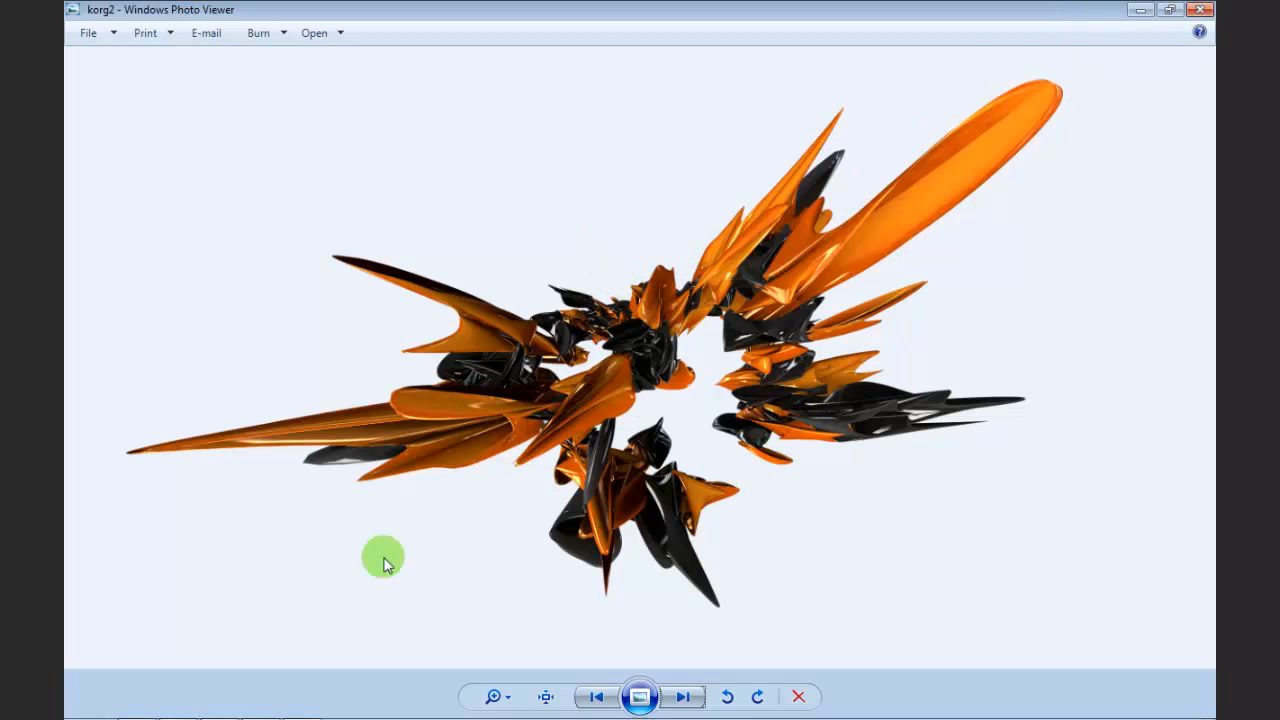
pyautogui.click(1200, 9)
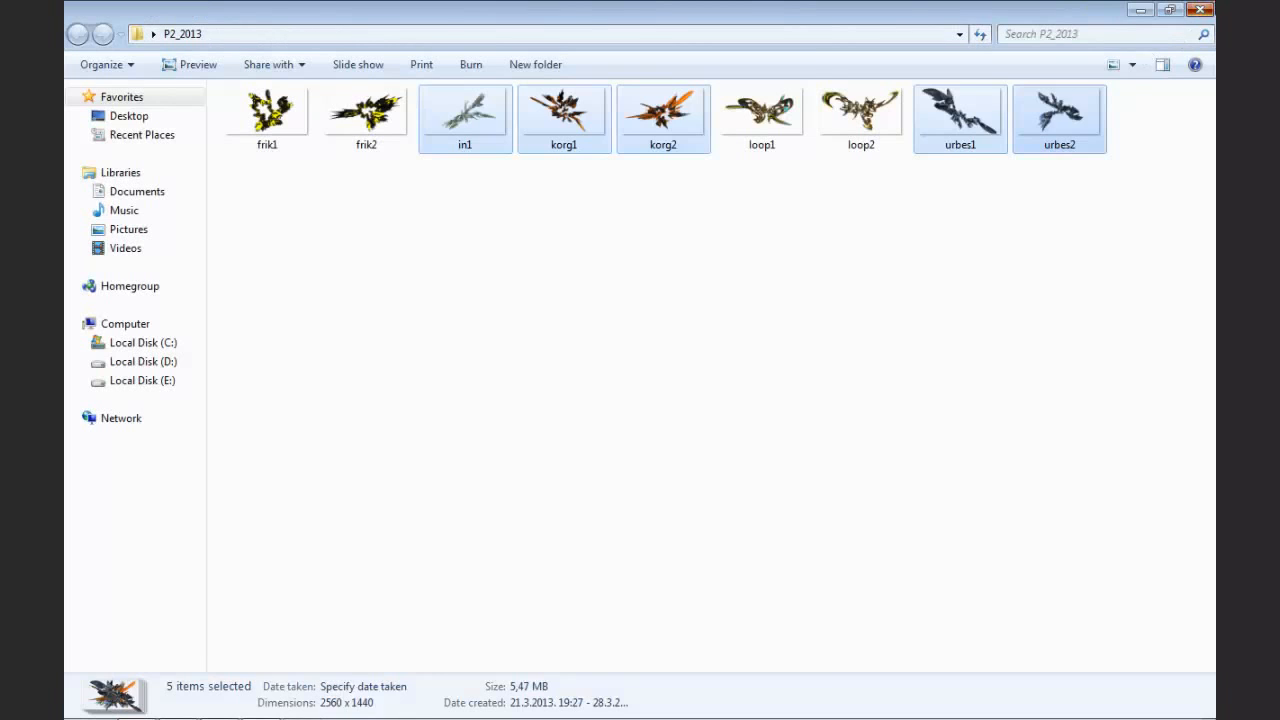
pyautogui.click(1200, 9)
pyautogui.click(130, 708)
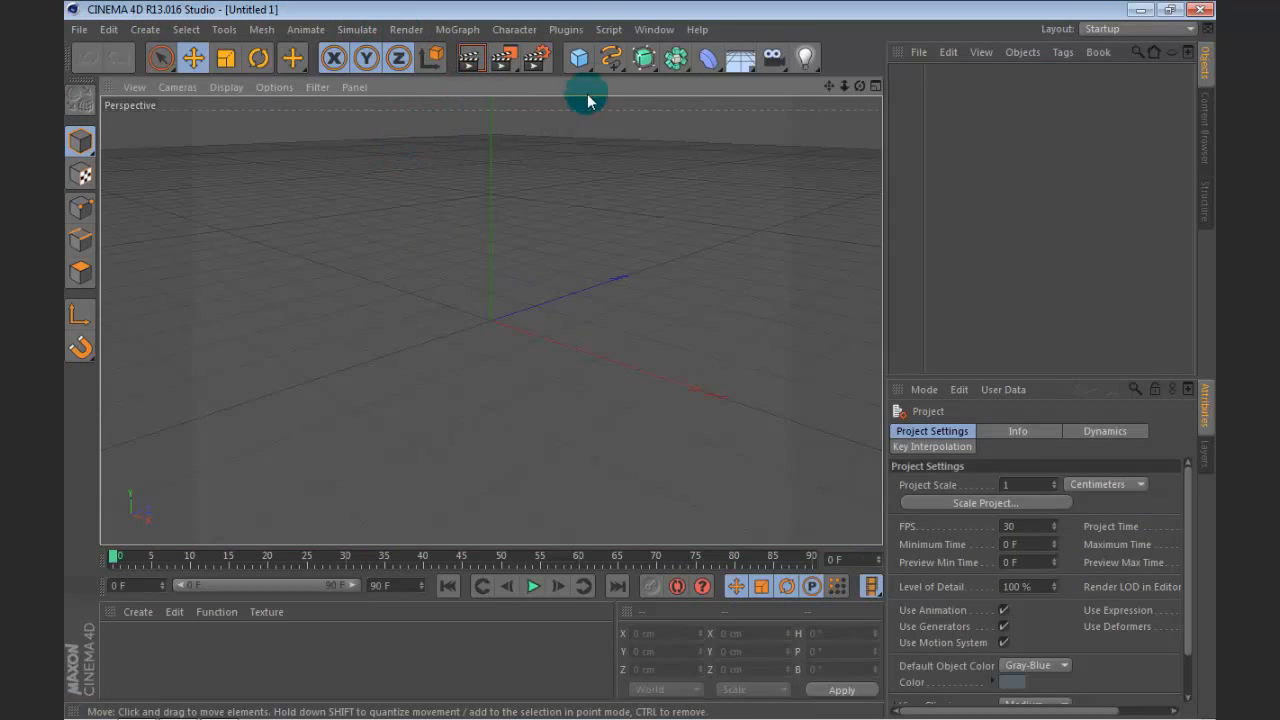
# Step: Set the render output to the 2560 x 1600 screen preset with the HDTV (16:9) film aspect
pyautogui.click(534, 58)
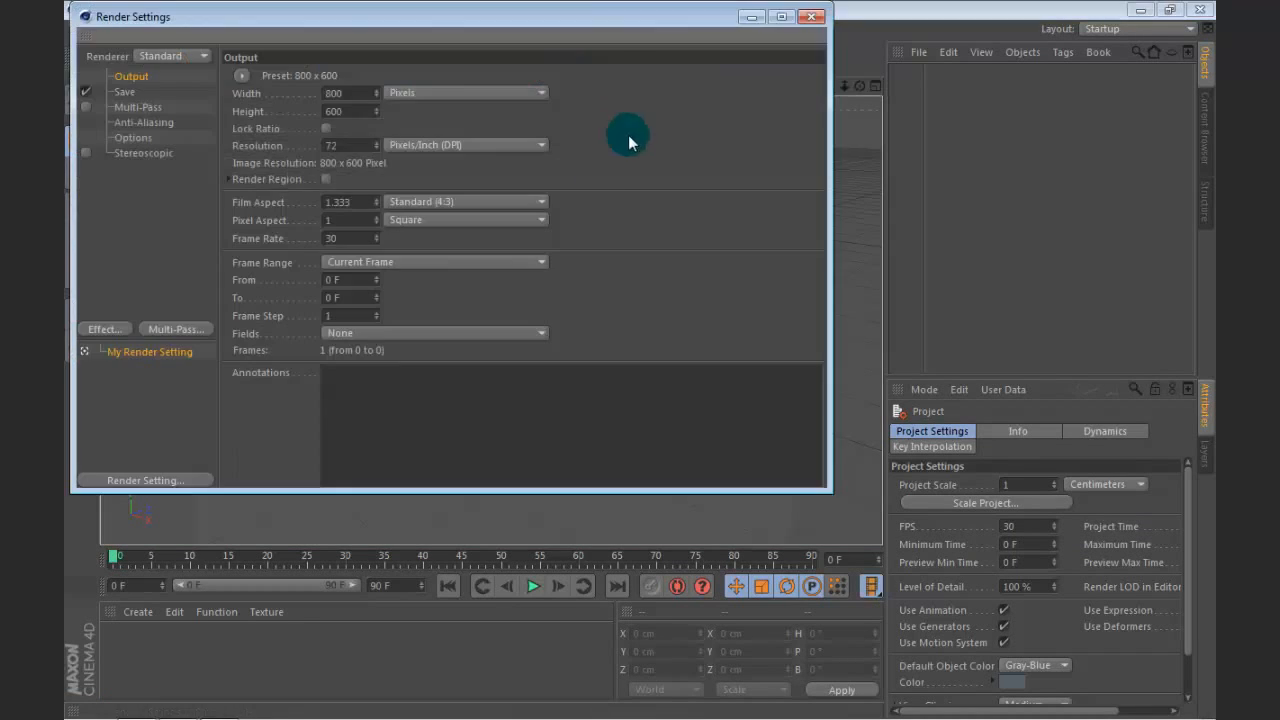
pyautogui.moveTo(193, 30); pyautogui.dragTo(321, 128)
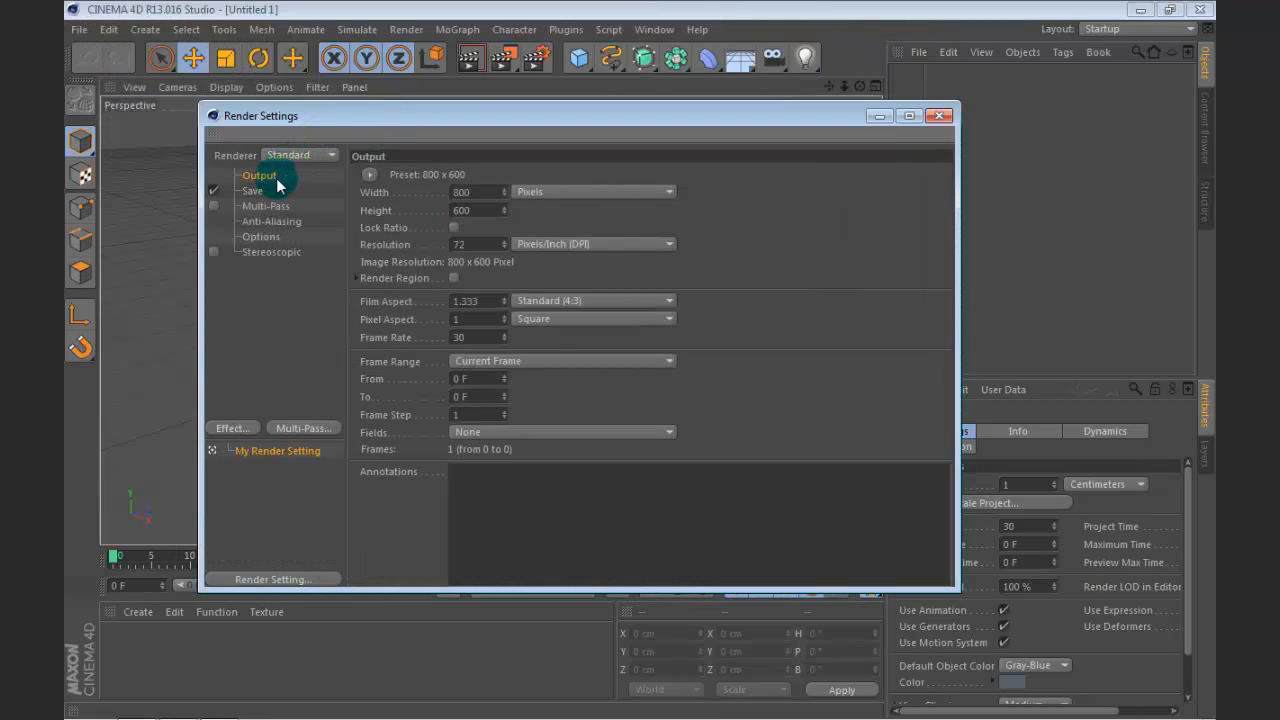
pyautogui.click(372, 178)
pyautogui.moveTo(395, 192)
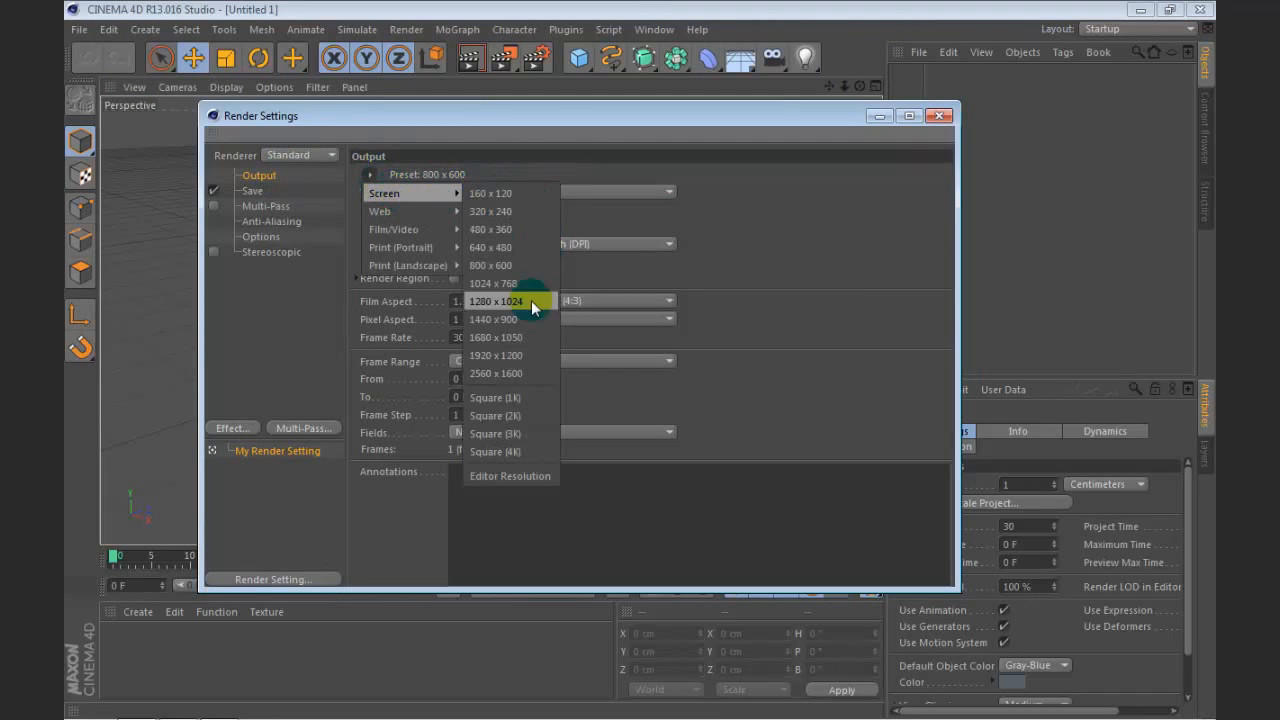
pyautogui.click(496, 373)
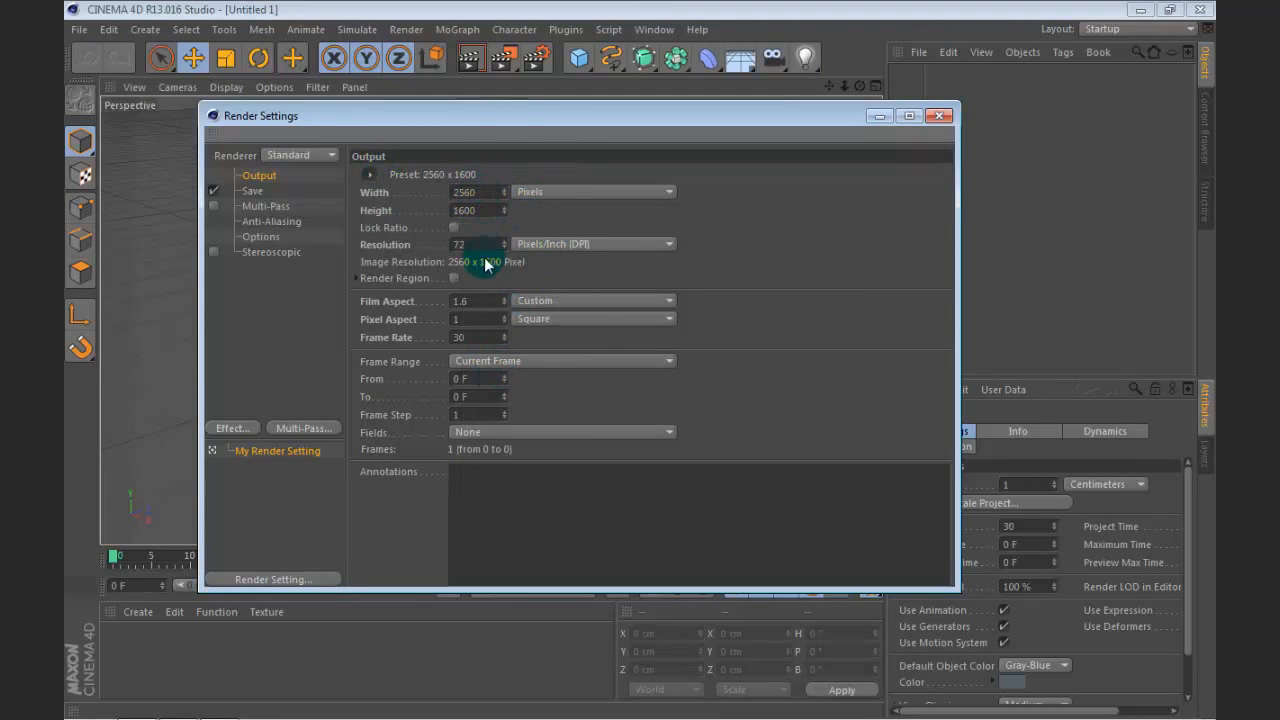
pyautogui.click(513, 300)
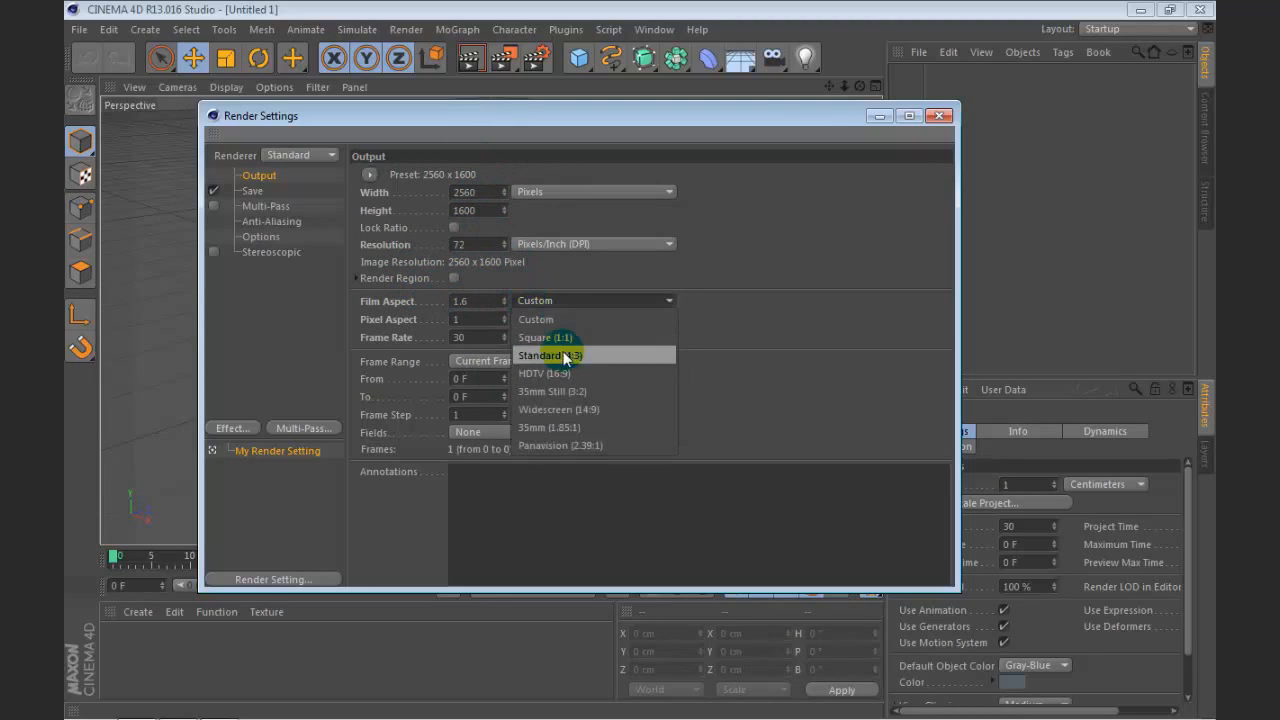
pyautogui.click(566, 373)
pyautogui.moveTo(501, 126); pyautogui.dragTo(650, 104)
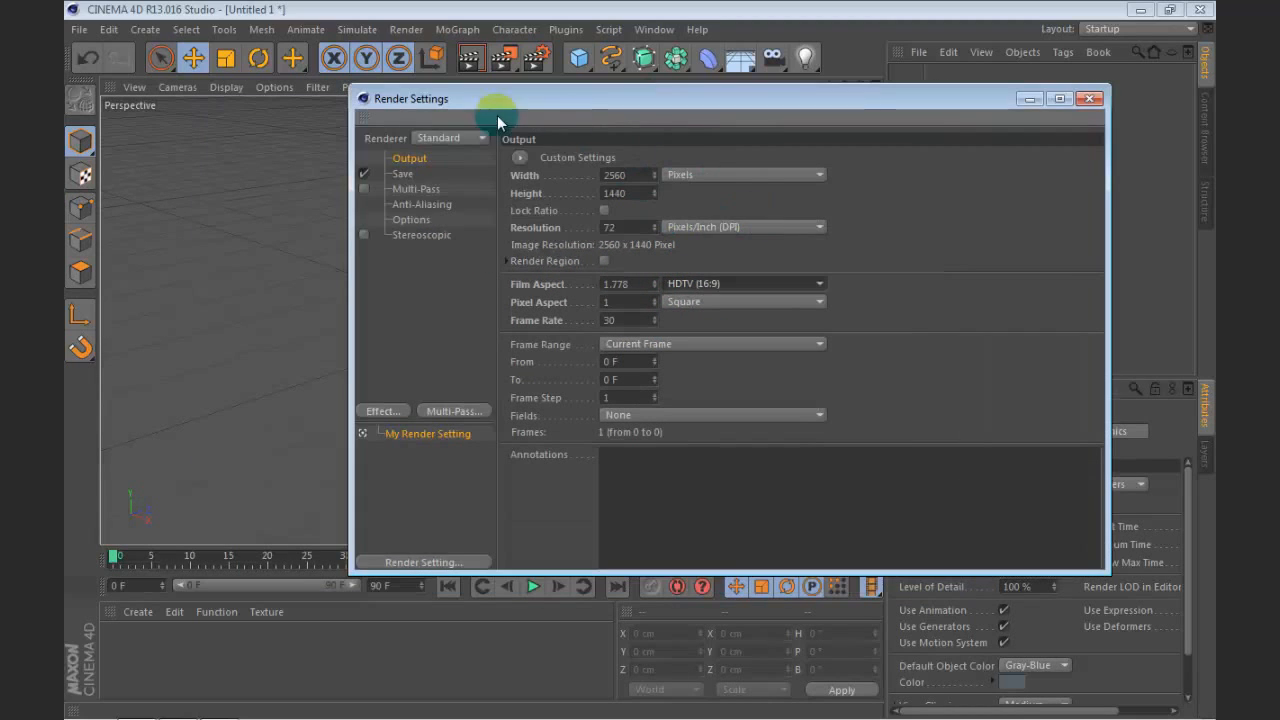
# Step: Configure the render to save as a PNG with alpha channel, to the Desktop under the file name 243retz
pyautogui.click(402, 173)
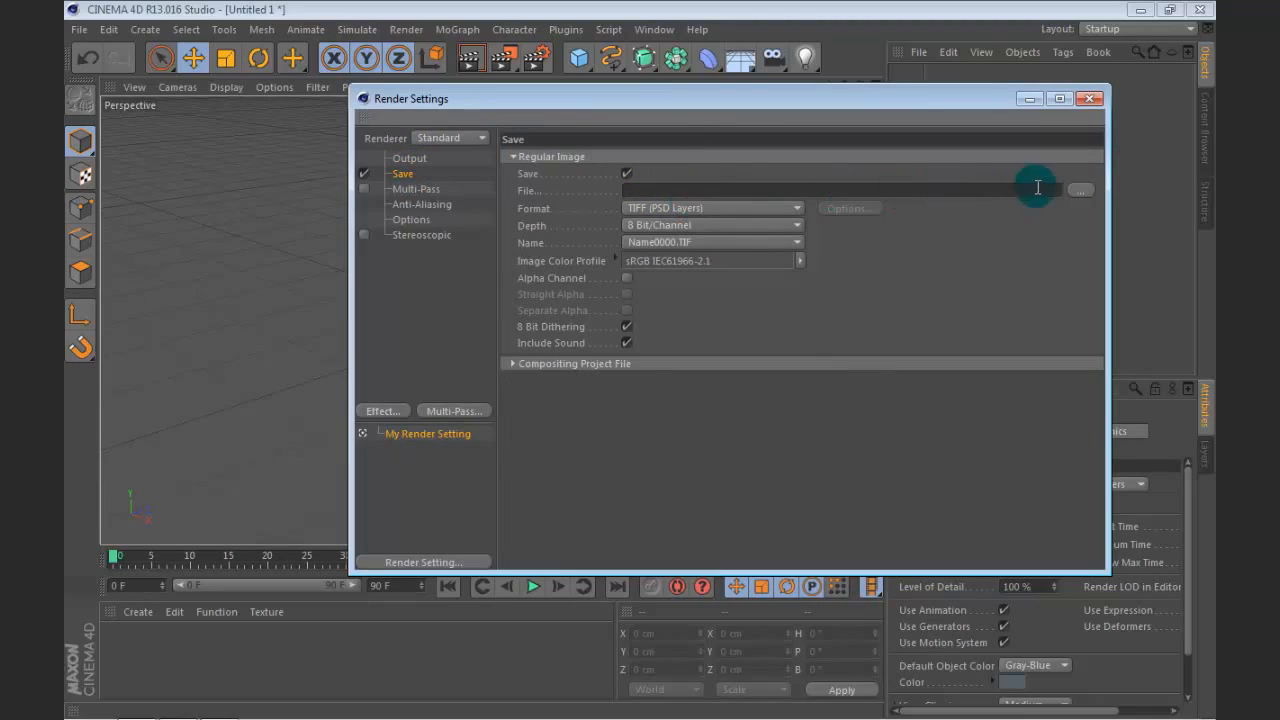
pyautogui.click(686, 208)
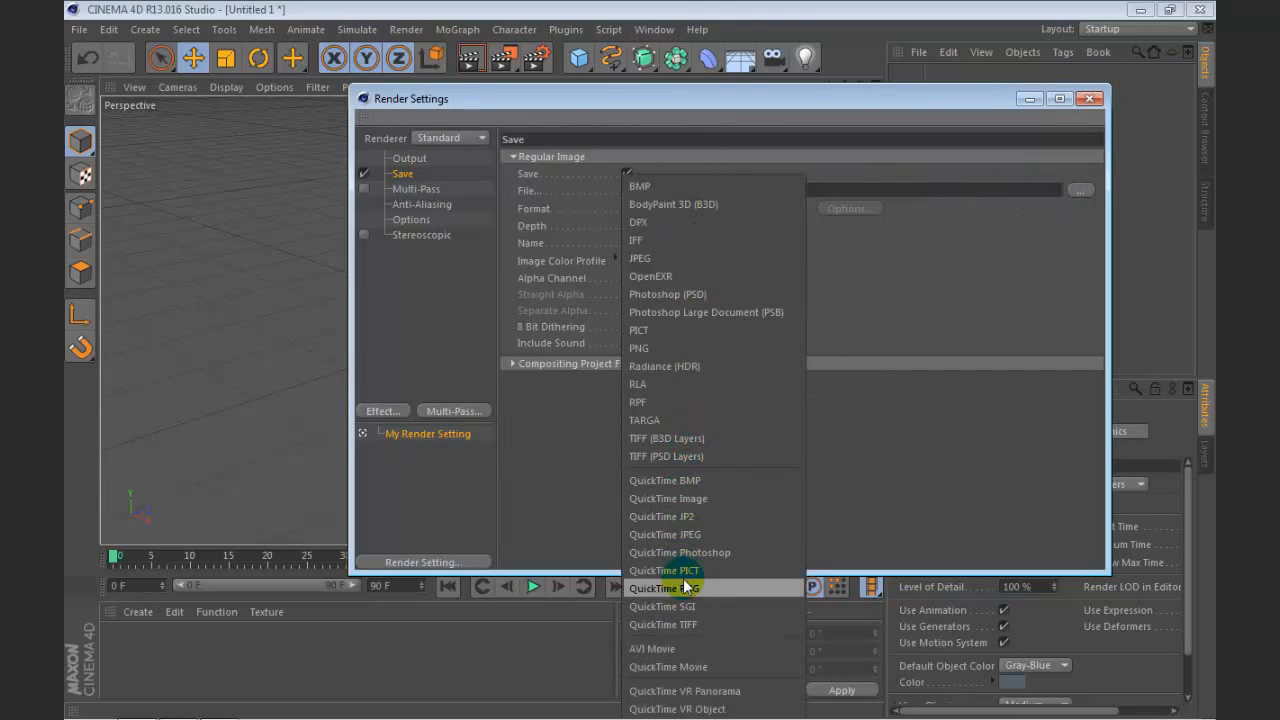
pyautogui.click(700, 348)
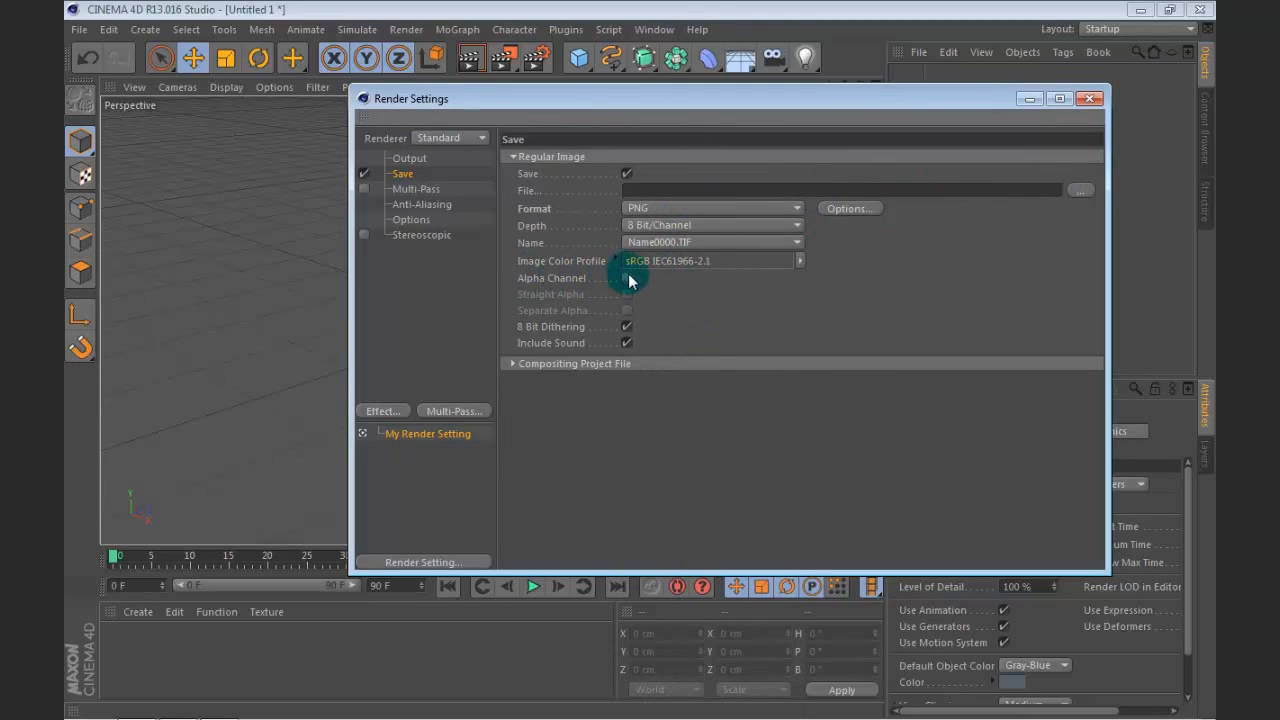
pyautogui.click(1080, 190)
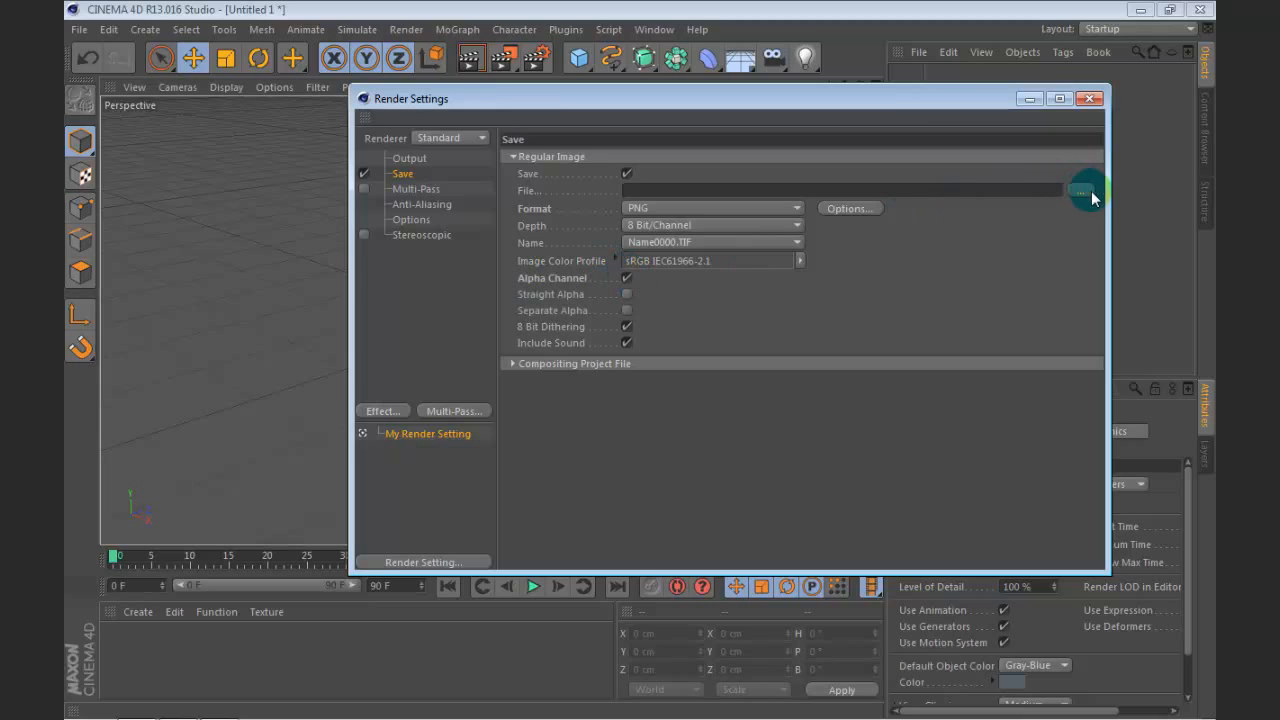
pyautogui.click(426, 232)
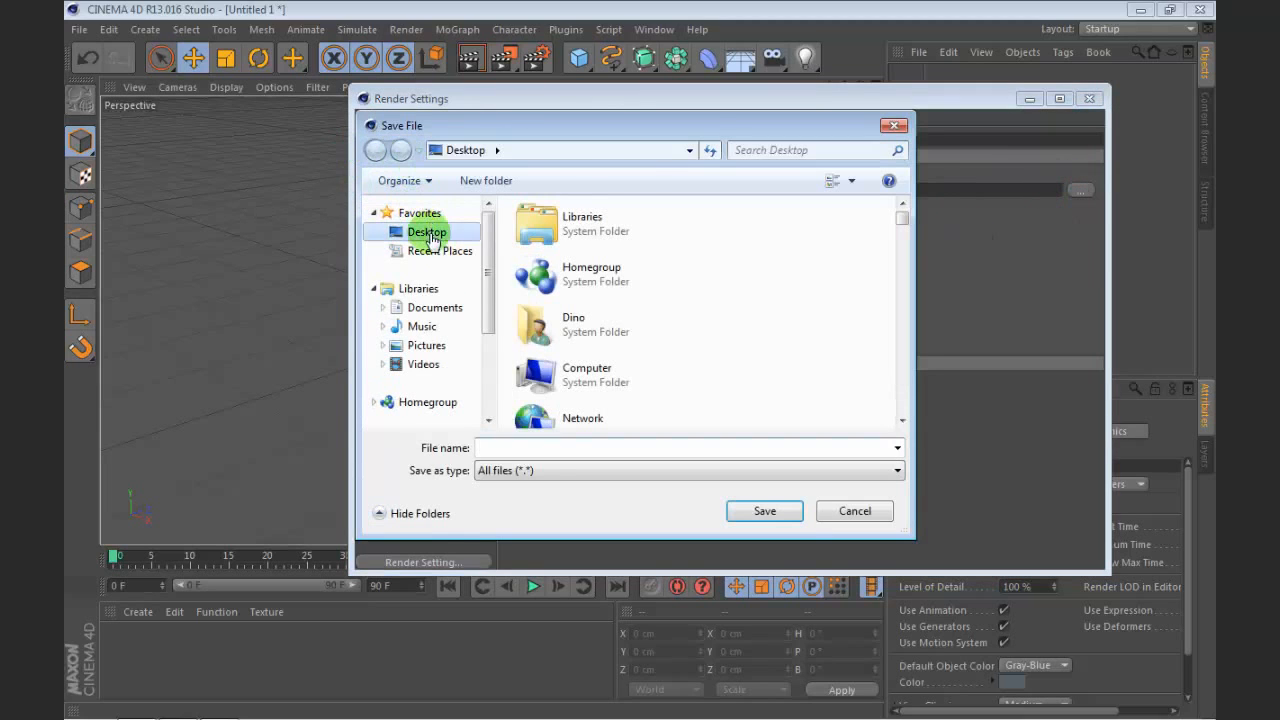
pyautogui.click(555, 446)
pyautogui.write('243retz')
pyautogui.press('Return')
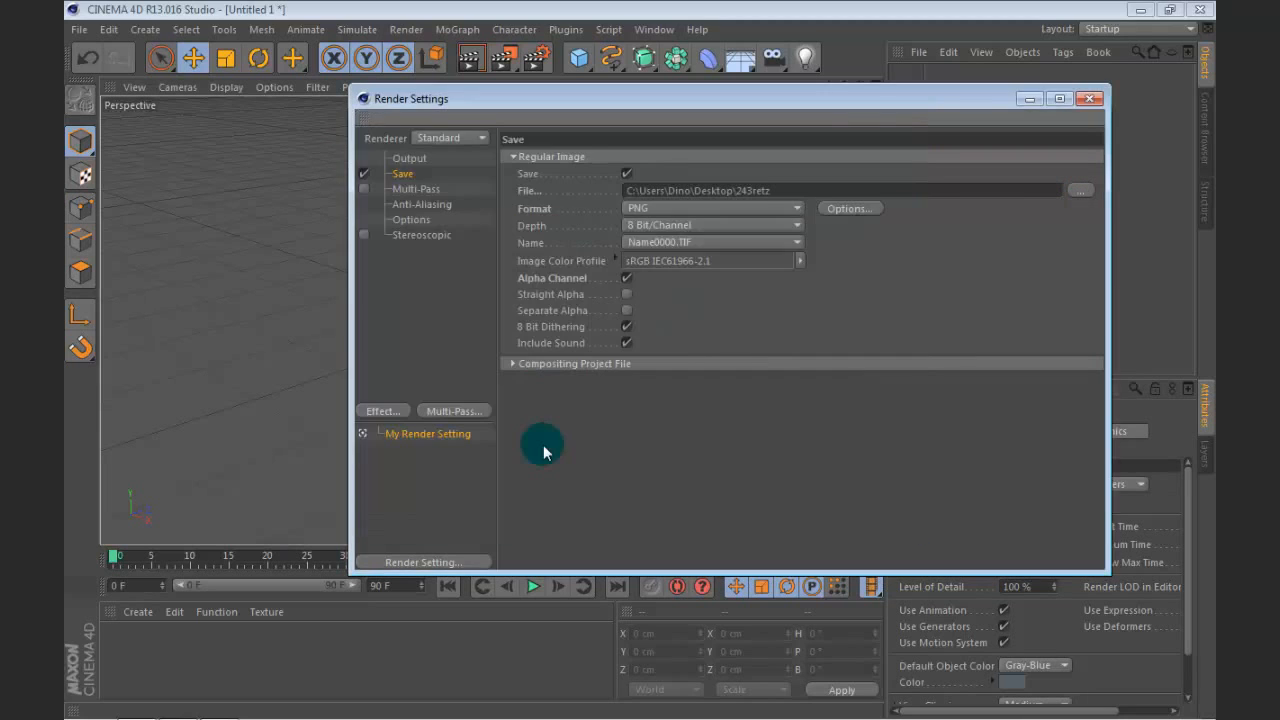
# Step: Set the render anti-aliasing to Best
pyautogui.click(430, 189)
pyautogui.click(422, 204)
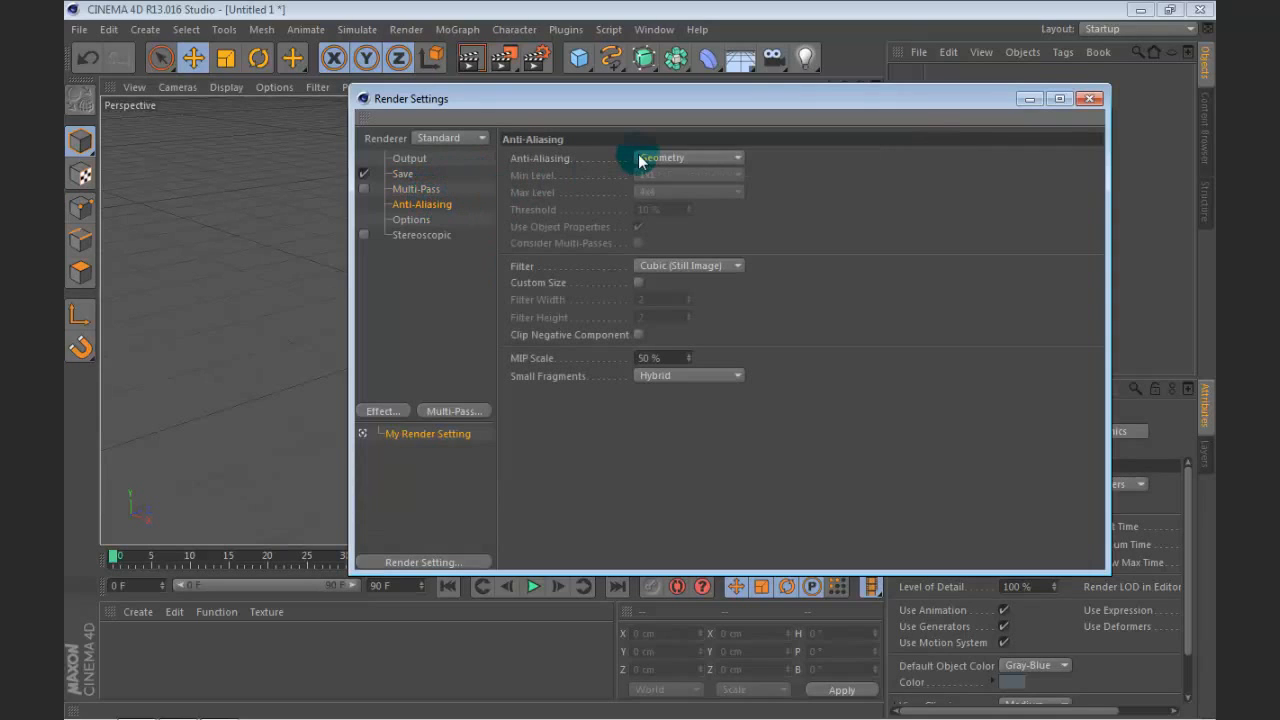
pyautogui.click(641, 158)
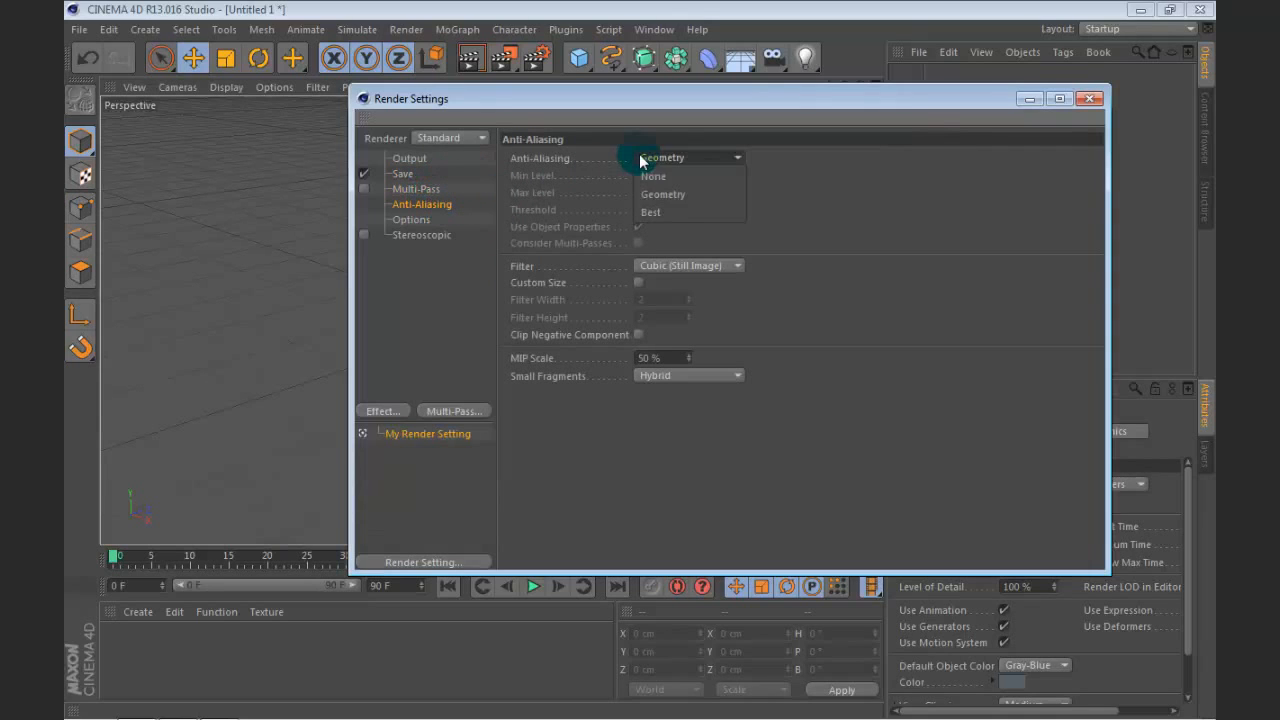
pyautogui.click(674, 211)
# Step: Add the Ambient Occlusion and Global Illumination render effects, with GI Mode set to IR + QMC (Still Image)
pyautogui.click(385, 411)
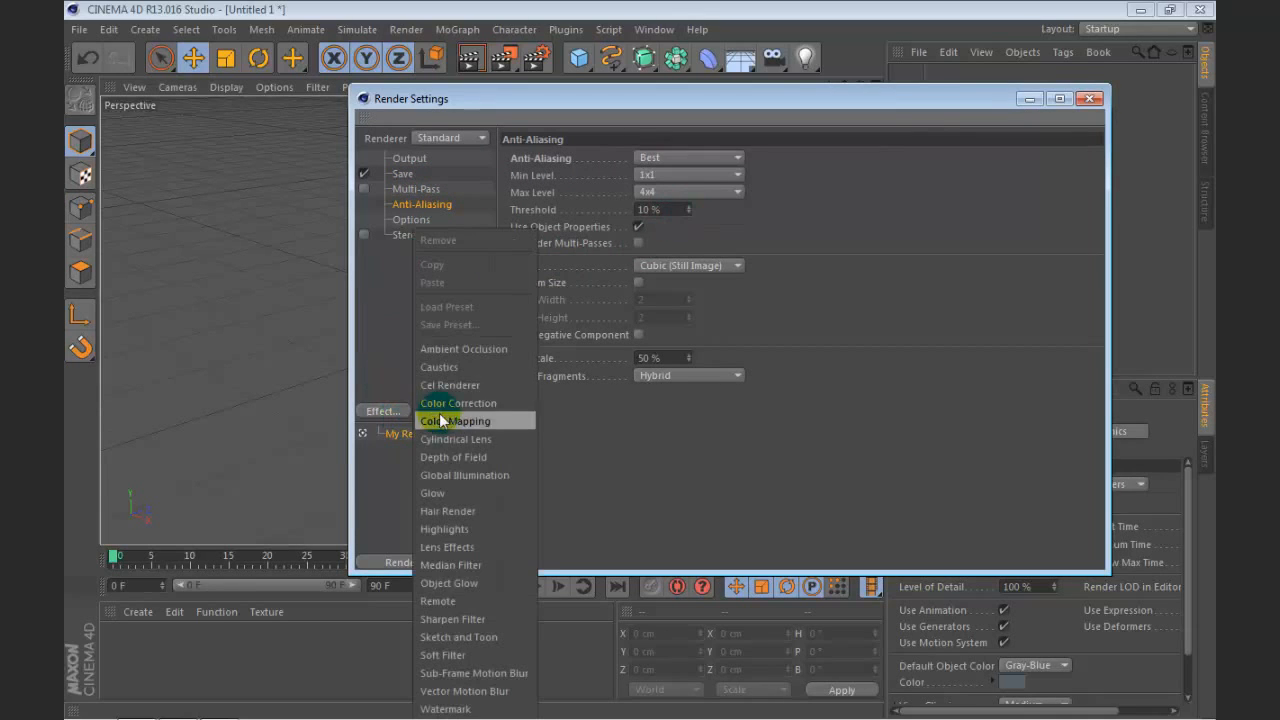
pyautogui.click(472, 349)
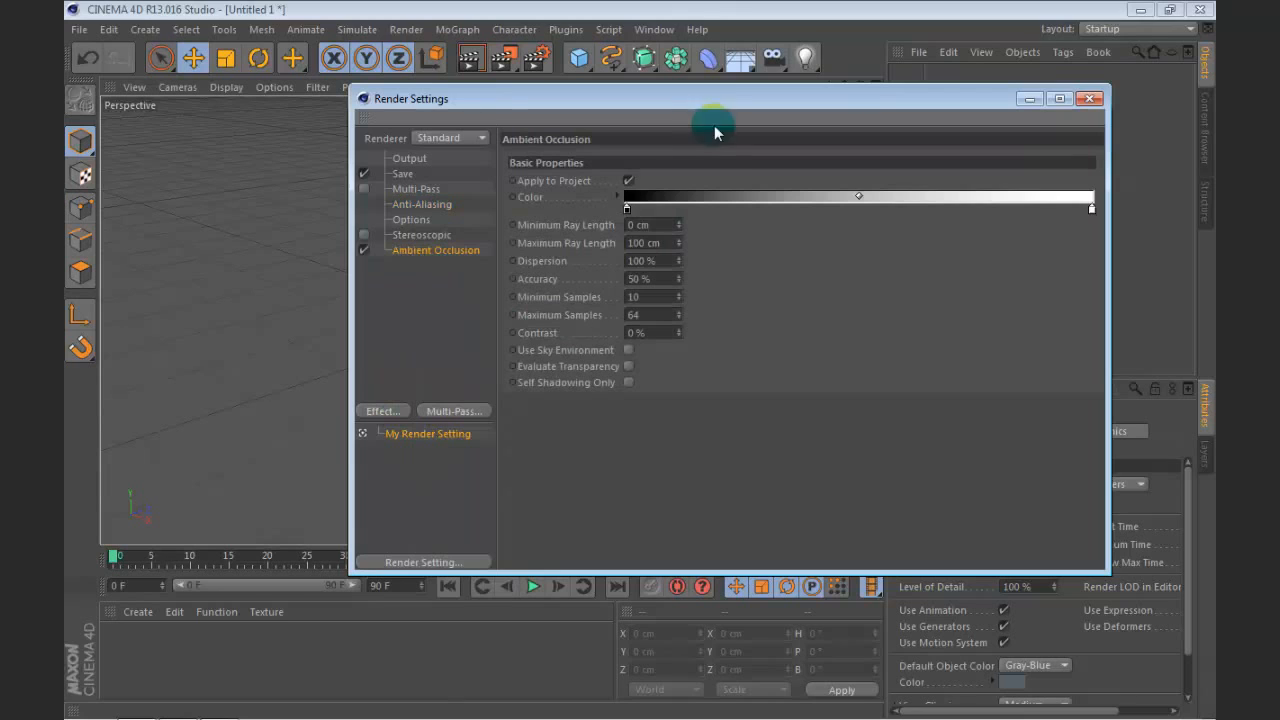
pyautogui.click(381, 411)
pyautogui.click(491, 487)
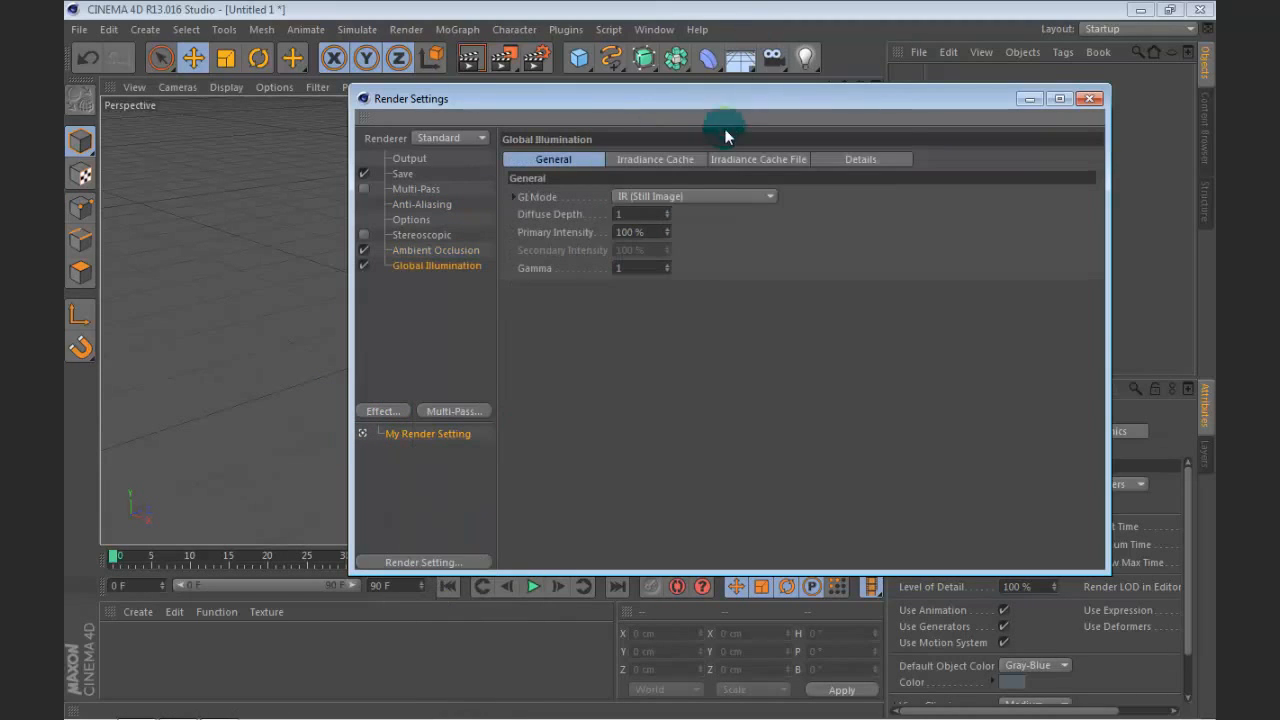
pyautogui.click(689, 196)
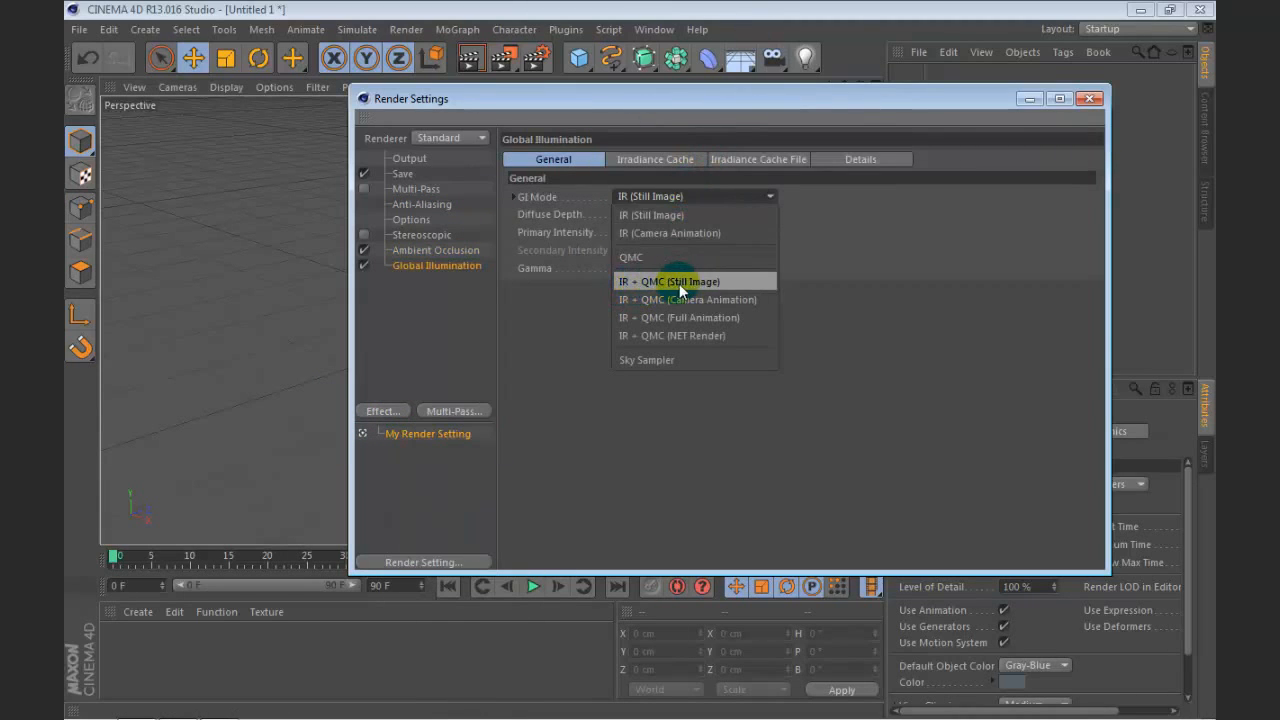
pyautogui.click(624, 284)
# Step: Add a Sharpen Filter render effect with 5% strength and close the render settings
pyautogui.click(386, 412)
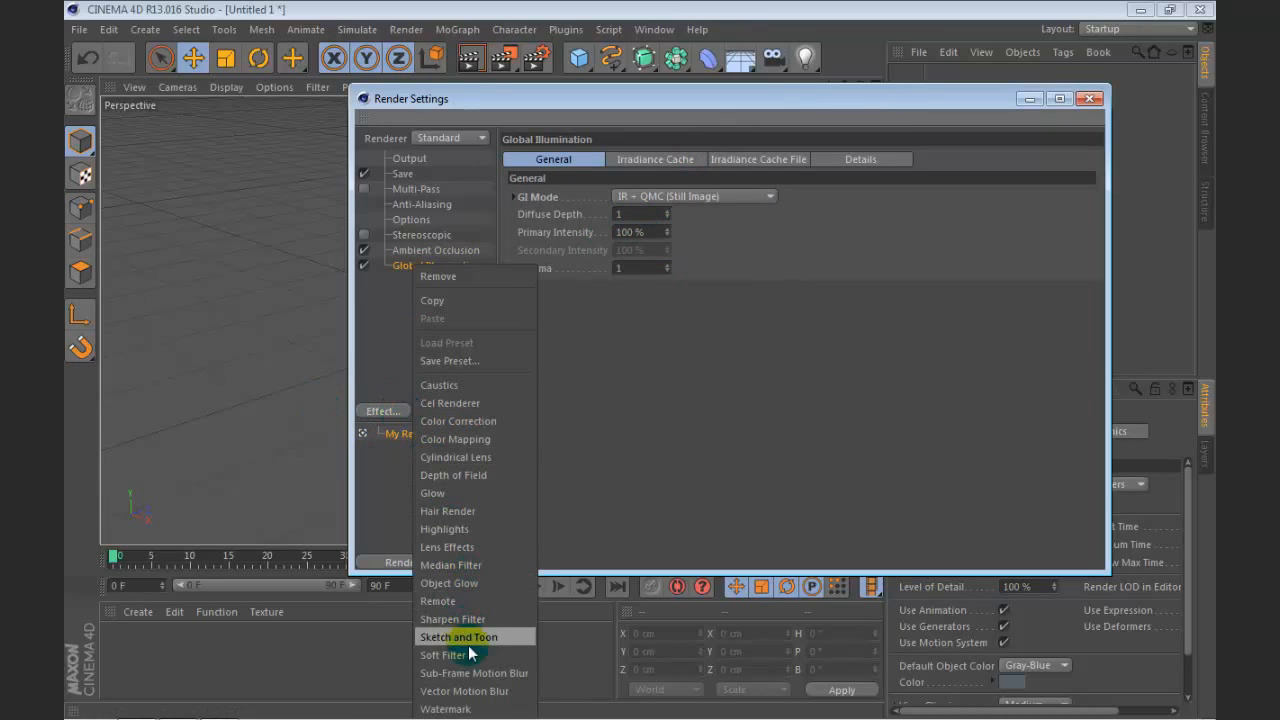
pyautogui.click(505, 618)
pyautogui.click(580, 181)
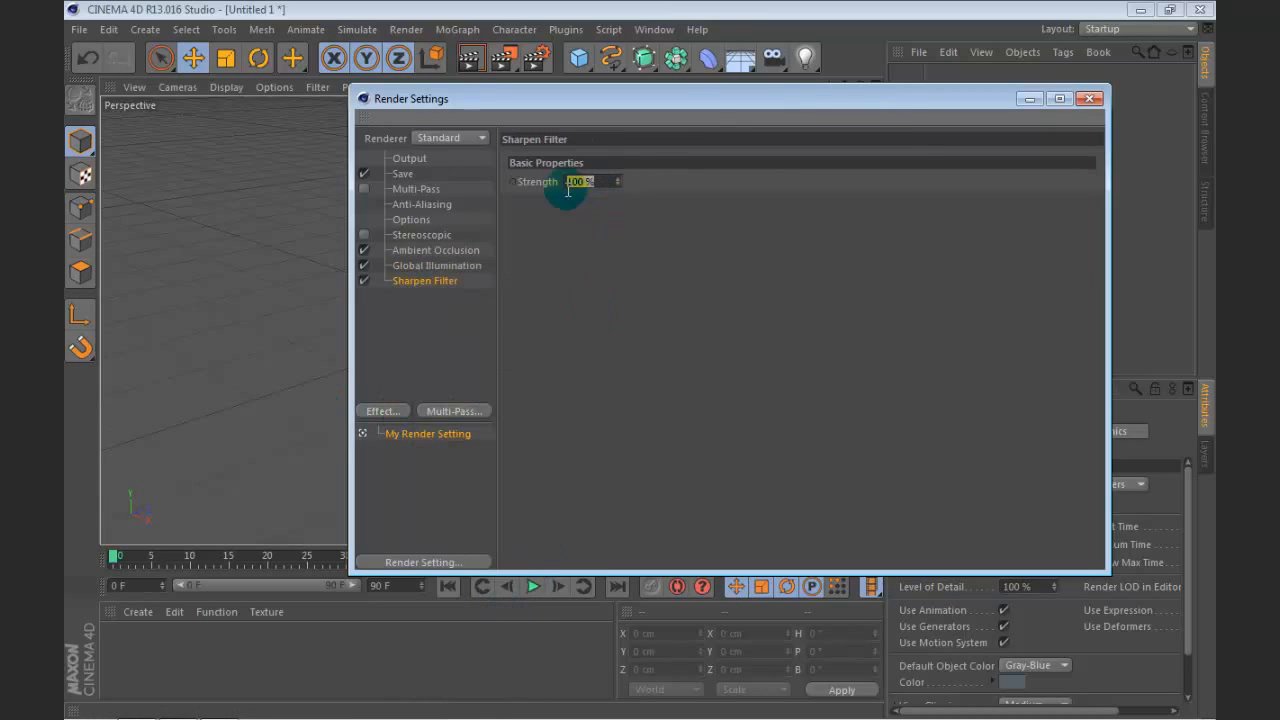
pyautogui.write('5')
pyautogui.press('Return')
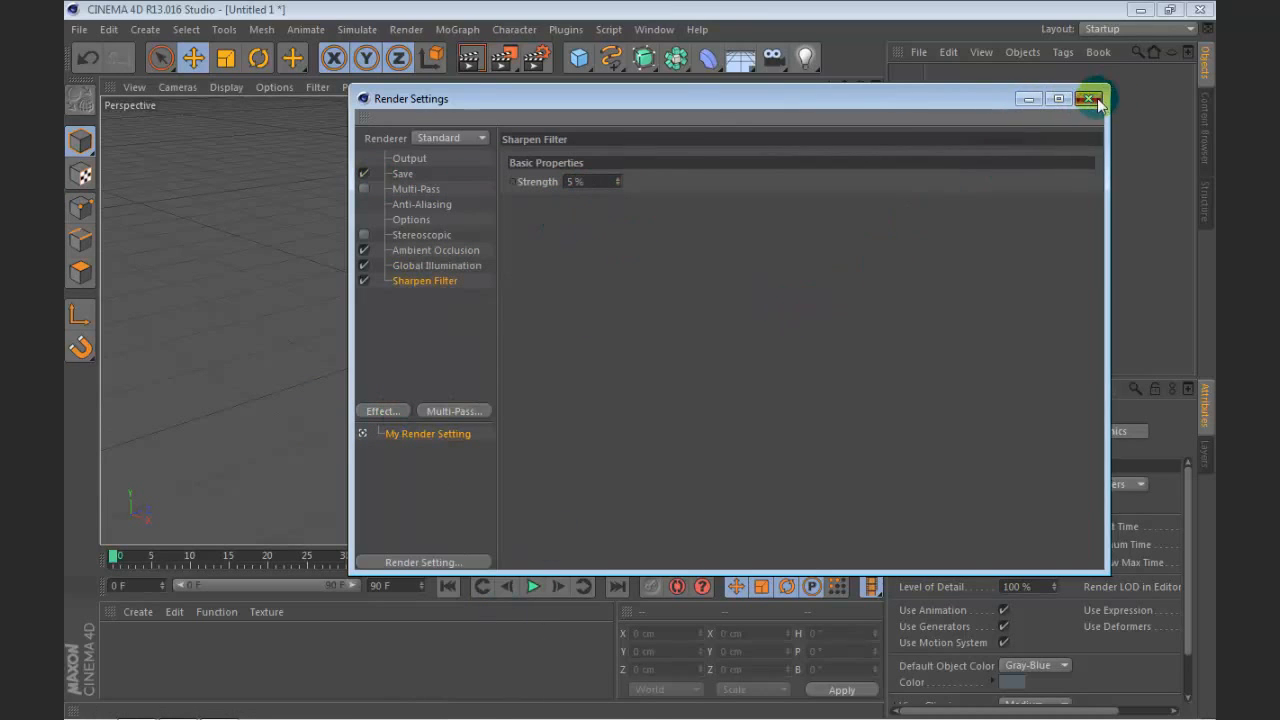
pyautogui.click(1090, 98)
# Step: Draw one irregular closed freehand spline in each of the Top, Front and Right views and return to the full perspective view
pyautogui.moveTo(860, 86); pyautogui.dragTo(952, 38)
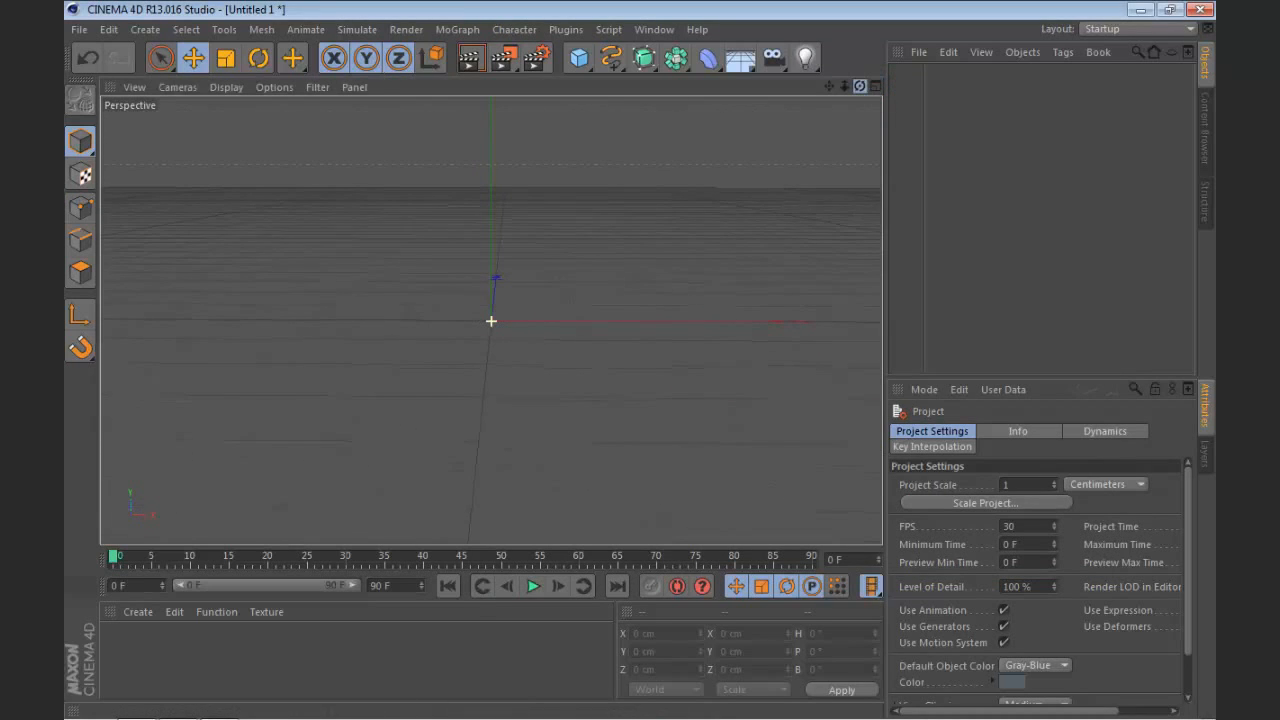
pyautogui.click(876, 86)
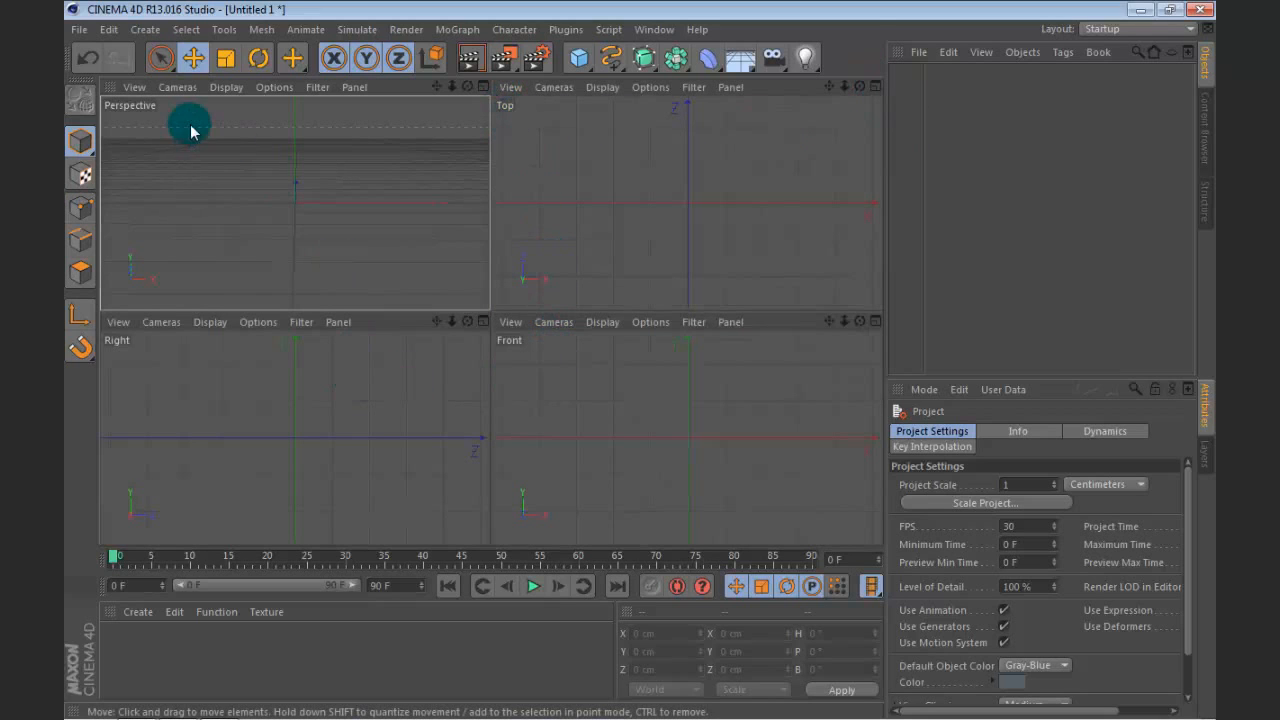
pyautogui.click(608, 60)
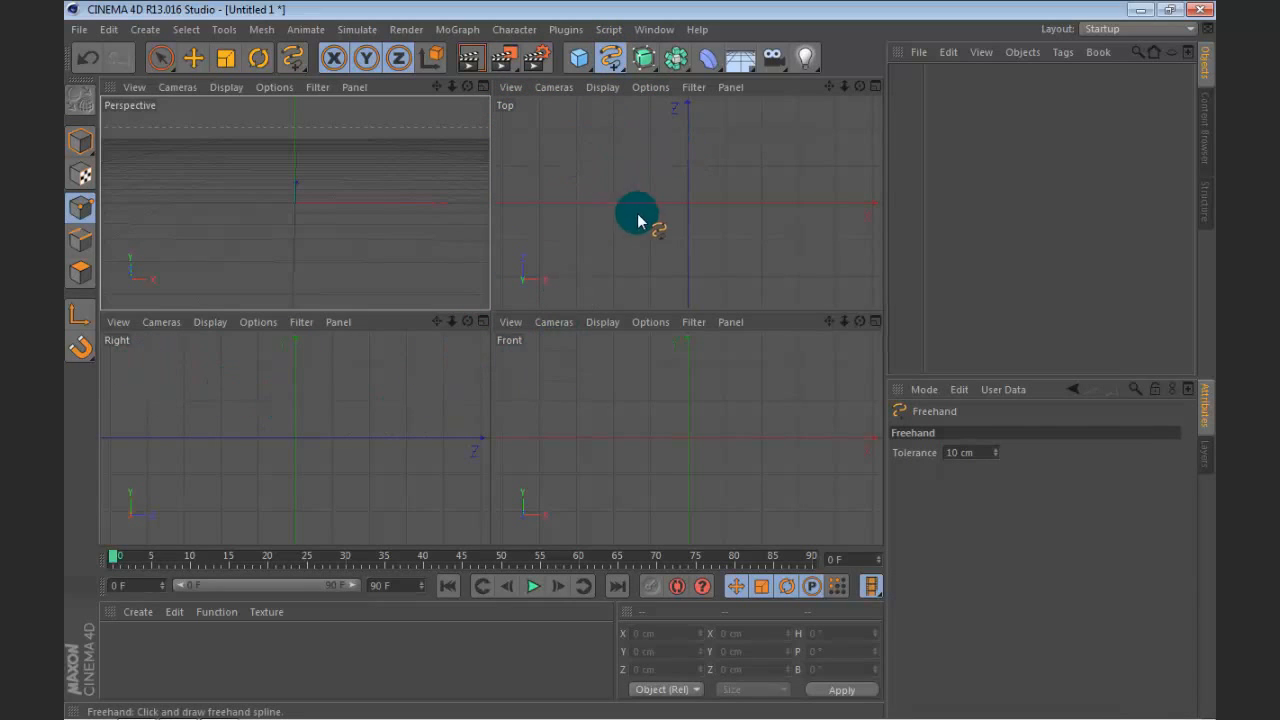
pyautogui.moveTo(591, 183)
pyautogui.mouseDown()
pyautogui.moveTo(657, 200)
pyautogui.moveTo(657, 143)
pyautogui.moveTo(712, 138)
pyautogui.moveTo(820, 177)
pyautogui.moveTo(734, 211)
pyautogui.moveTo(814, 217)
pyautogui.moveTo(726, 226)
pyautogui.moveTo(726, 277)
pyautogui.moveTo(606, 210)
pyautogui.mouseUp()
pyautogui.moveTo(614, 446)
pyautogui.mouseDown()
pyautogui.moveTo(660, 434)
pyautogui.moveTo(640, 383)
pyautogui.moveTo(606, 386)
pyautogui.moveTo(666, 383)
pyautogui.moveTo(720, 426)
pyautogui.moveTo(693, 374)
pyautogui.moveTo(777, 397)
pyautogui.moveTo(808, 480)
pyautogui.moveTo(760, 446)
pyautogui.moveTo(746, 499)
pyautogui.moveTo(660, 500)
pyautogui.moveTo(613, 425)
pyautogui.mouseUp()
pyautogui.moveTo(236, 432)
pyautogui.mouseDown()
pyautogui.moveTo(229, 366)
pyautogui.moveTo(380, 369)
pyautogui.moveTo(274, 503)
pyautogui.moveTo(251, 449)
pyautogui.moveTo(362, 470)
pyautogui.moveTo(331, 443)
pyautogui.moveTo(222, 437)
pyautogui.mouseUp()
pyautogui.click(482, 87)
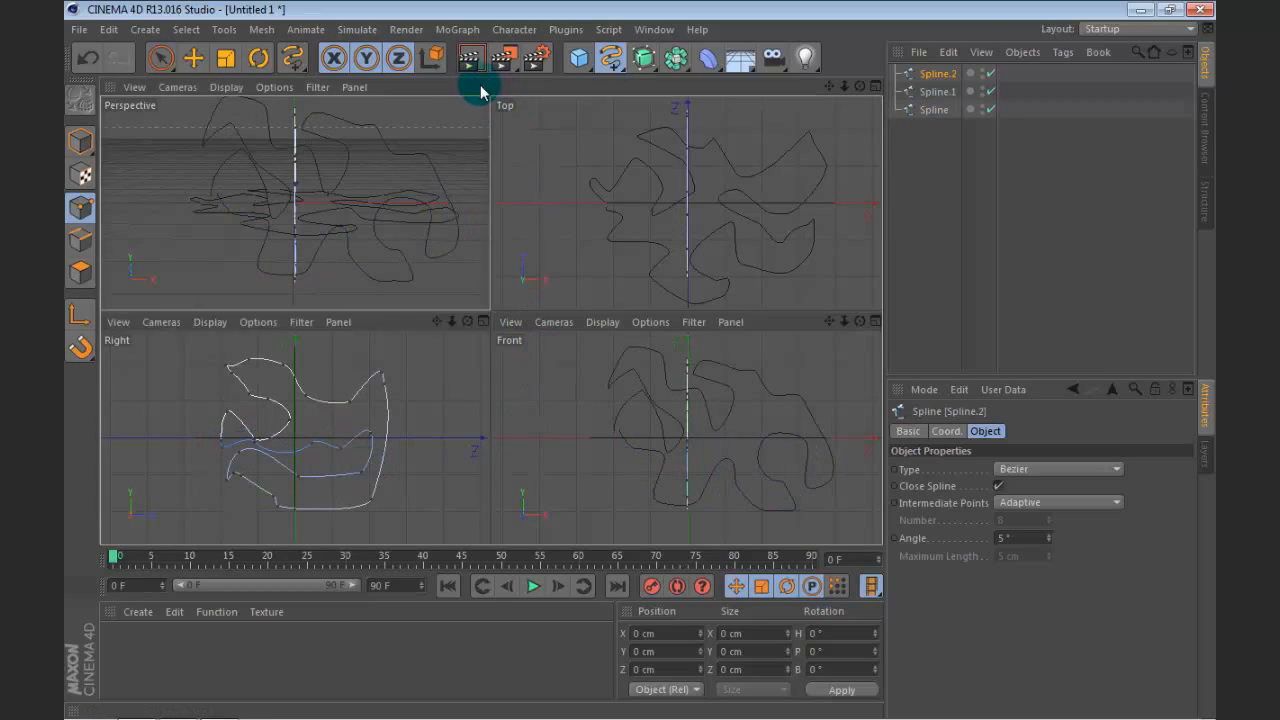
pyautogui.moveTo(859, 86); pyautogui.dragTo(491, 321)
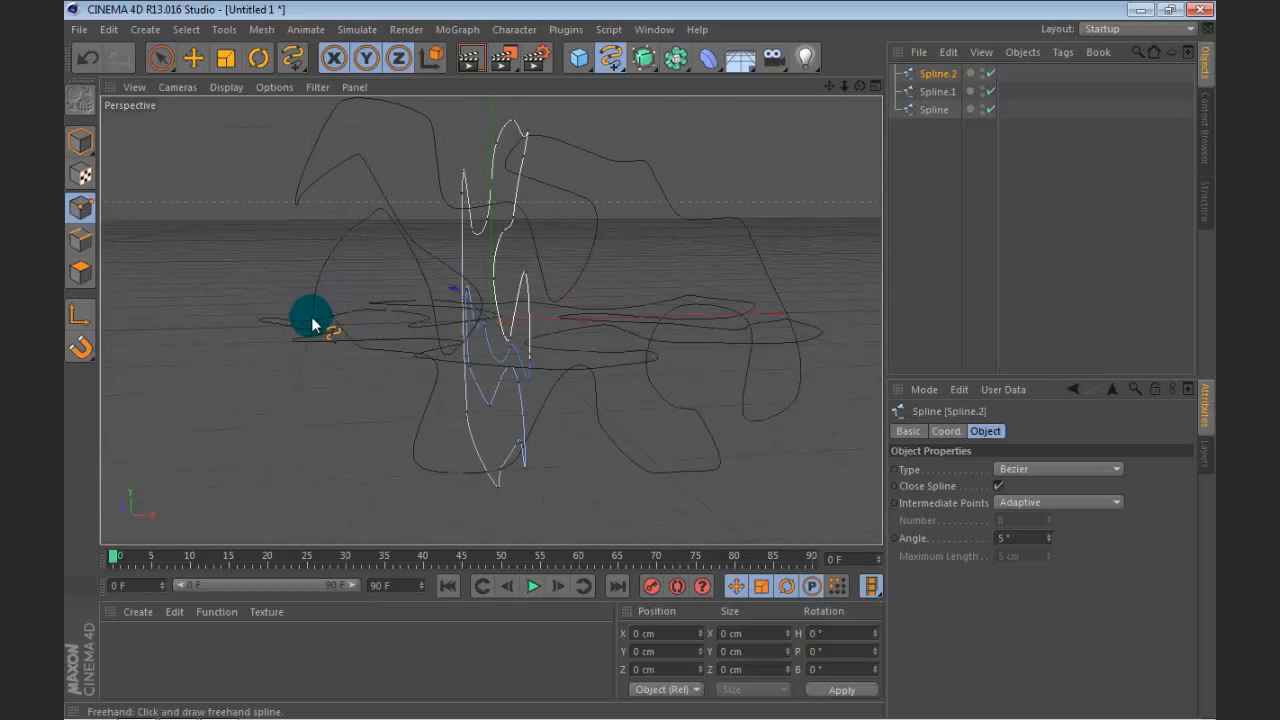
# Step: Turn on Close Spline for all three freehand splines
pyautogui.scroll(3, 318, 310)
pyautogui.scroll(5, 318, 310)
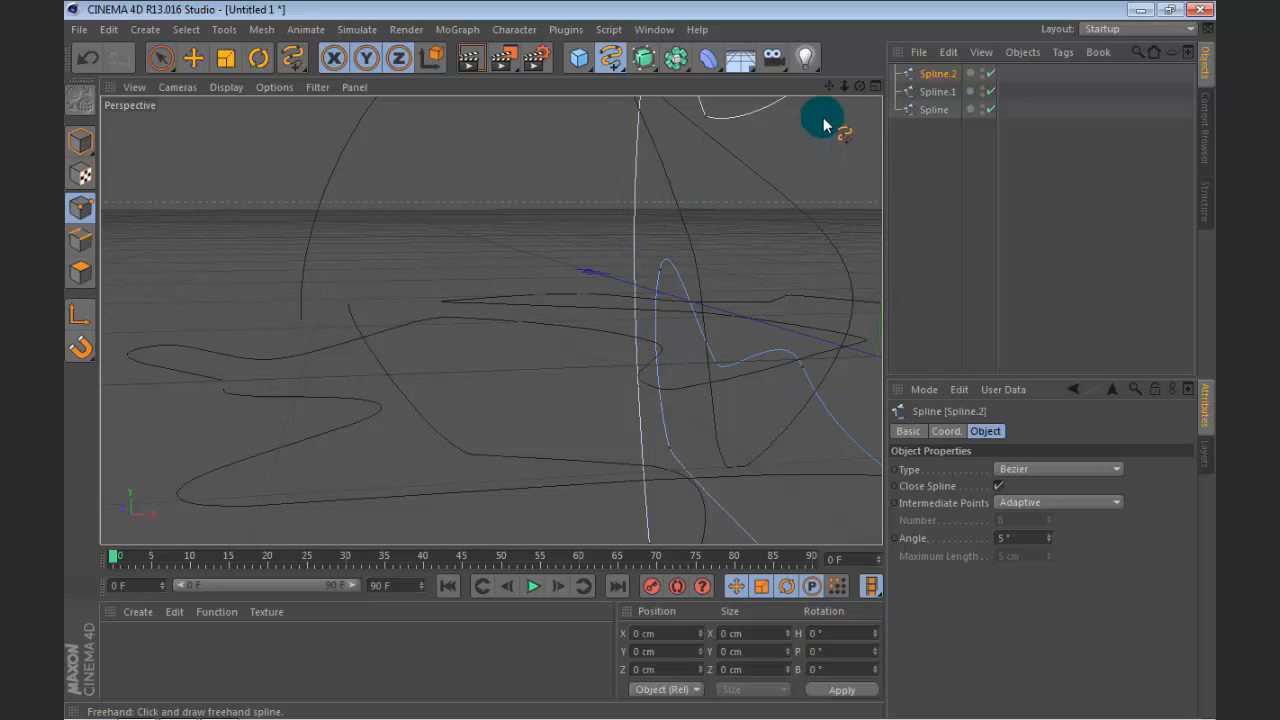
pyautogui.moveTo(857, 90); pyautogui.dragTo(857, 172)
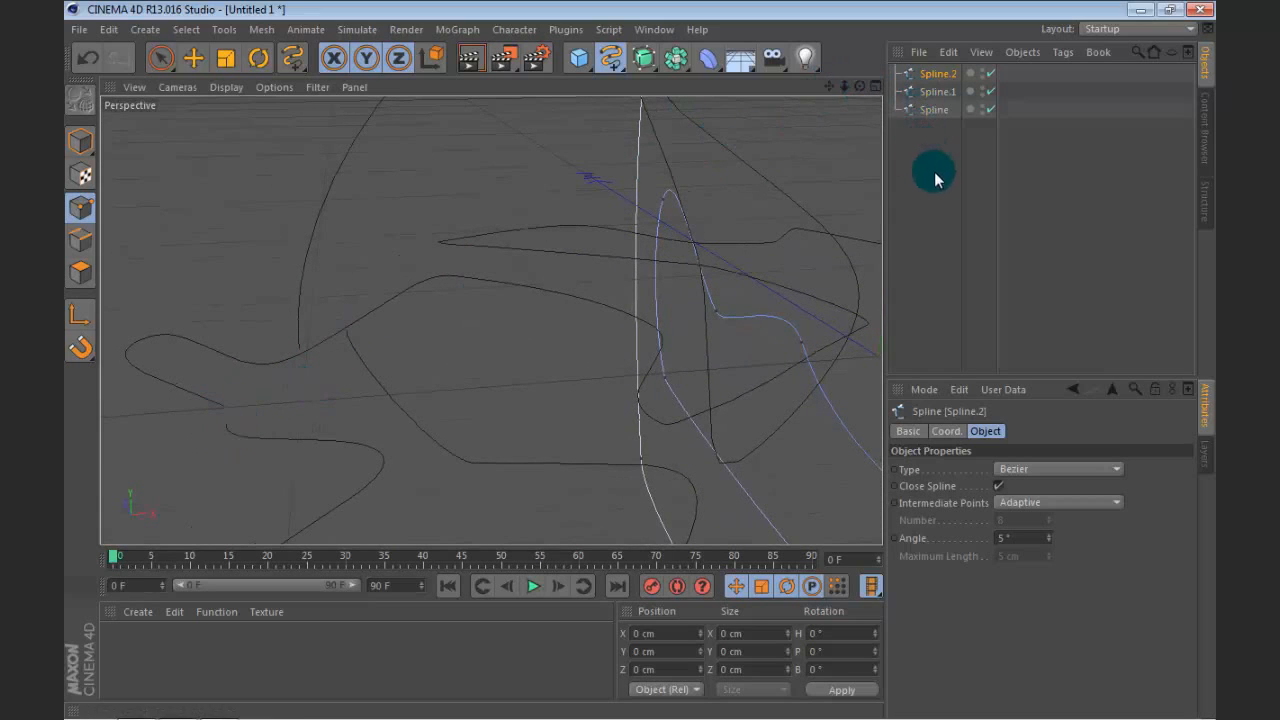
pyautogui.click(940, 91)
pyautogui.click(936, 109)
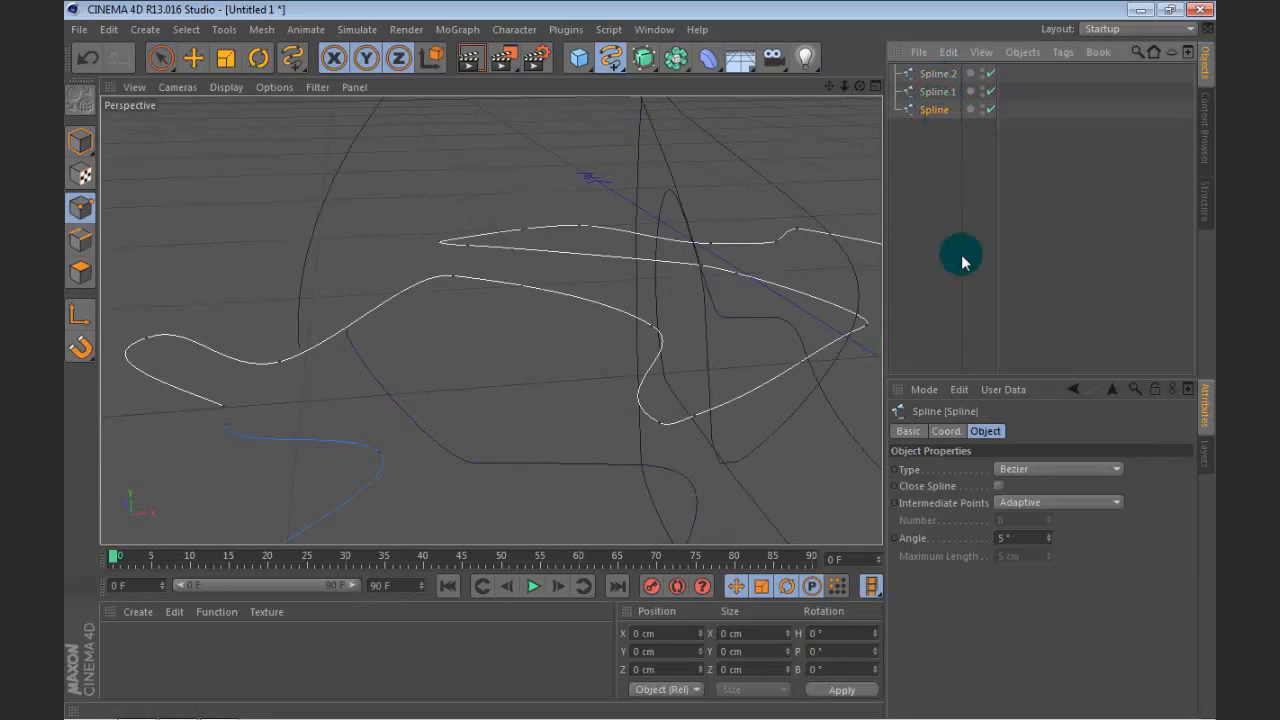
pyautogui.click(998, 486)
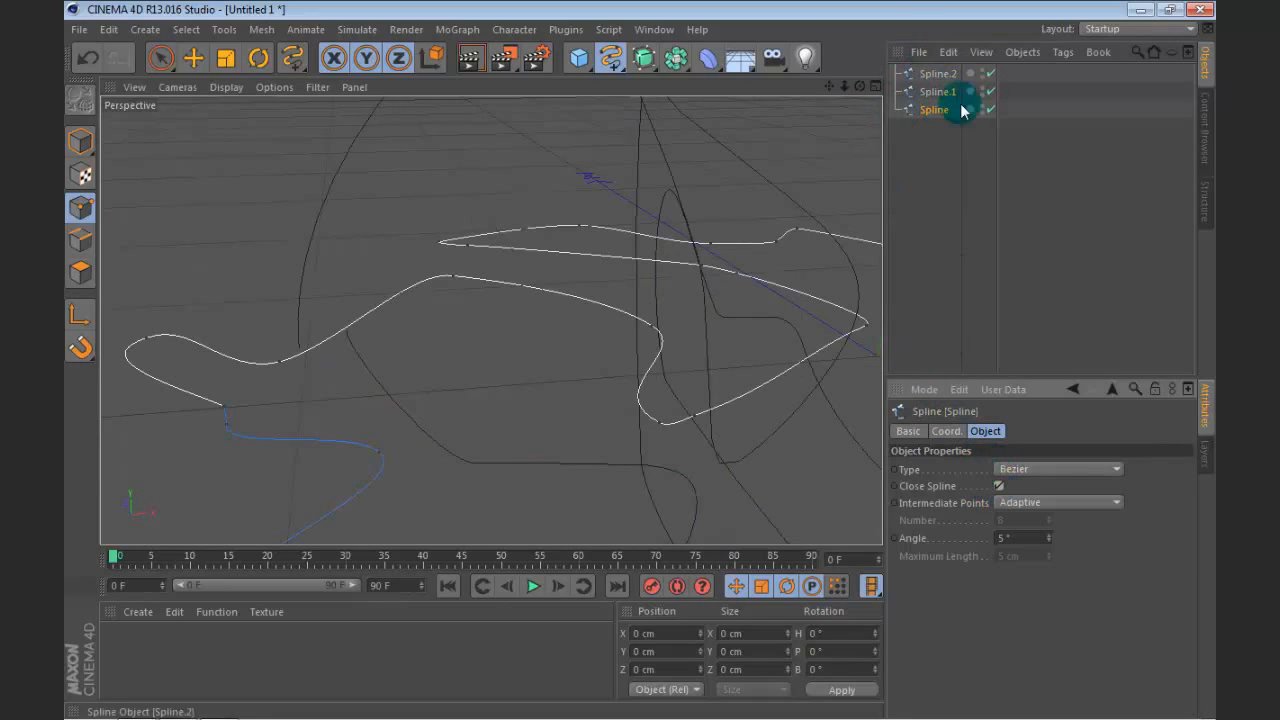
pyautogui.hotkey('ctrl', 'a')
pyautogui.click(999, 487)
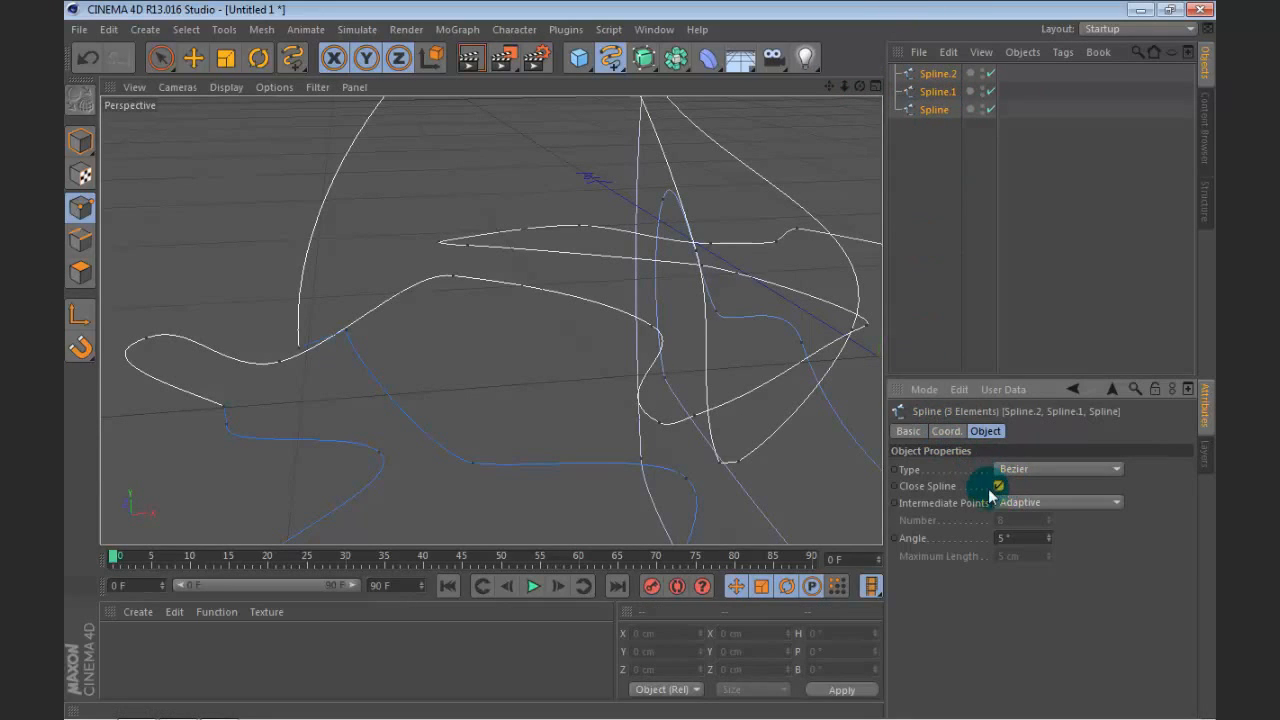
pyautogui.scroll(-4, 491, 178)
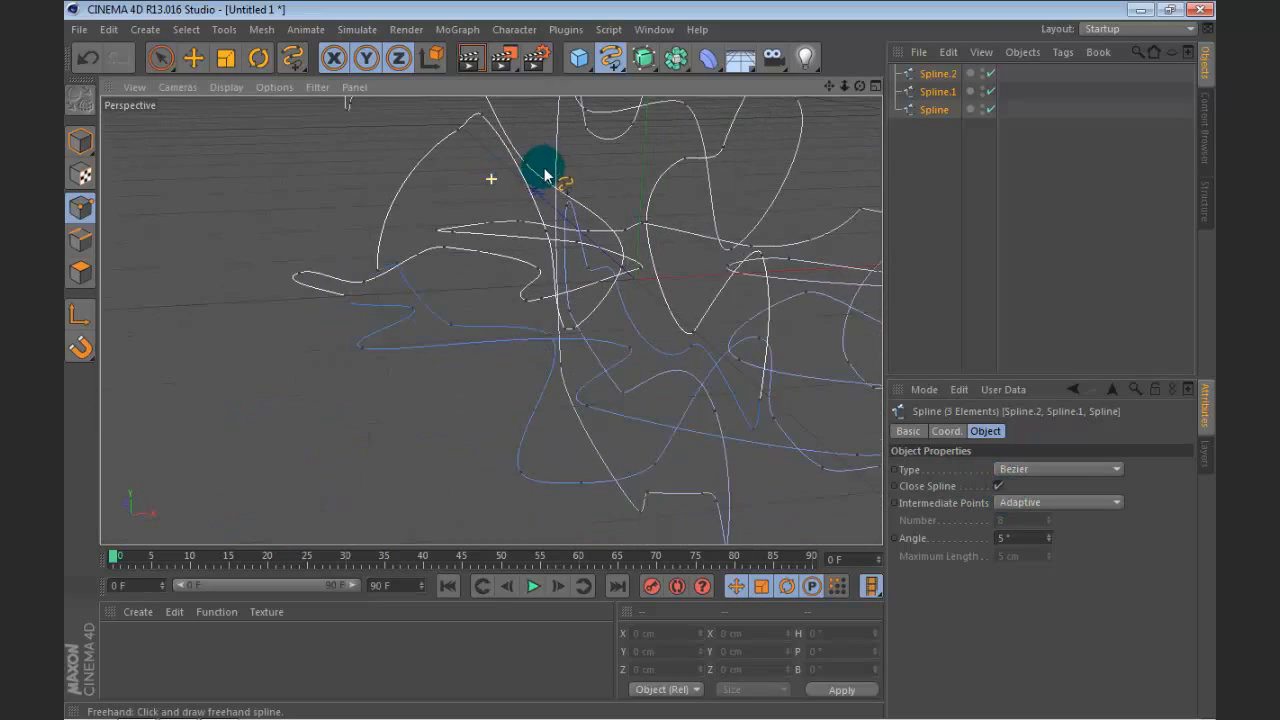
# Step: Add a Loft NURBS object and make the three splines its children to generate a lofted surface
pyautogui.moveTo(836, 87); pyautogui.dragTo(820, 138)
pyautogui.scroll(-3, 681, 184)
pyautogui.scroll(-3, 750, 218)
pyautogui.moveTo(858, 87)
pyautogui.mouseDown()
pyautogui.moveTo(856, 30)
pyautogui.moveTo(858, 87)
pyautogui.mouseUp()
pyautogui.moveTo(643, 58); pyautogui.dragTo(815, 105)
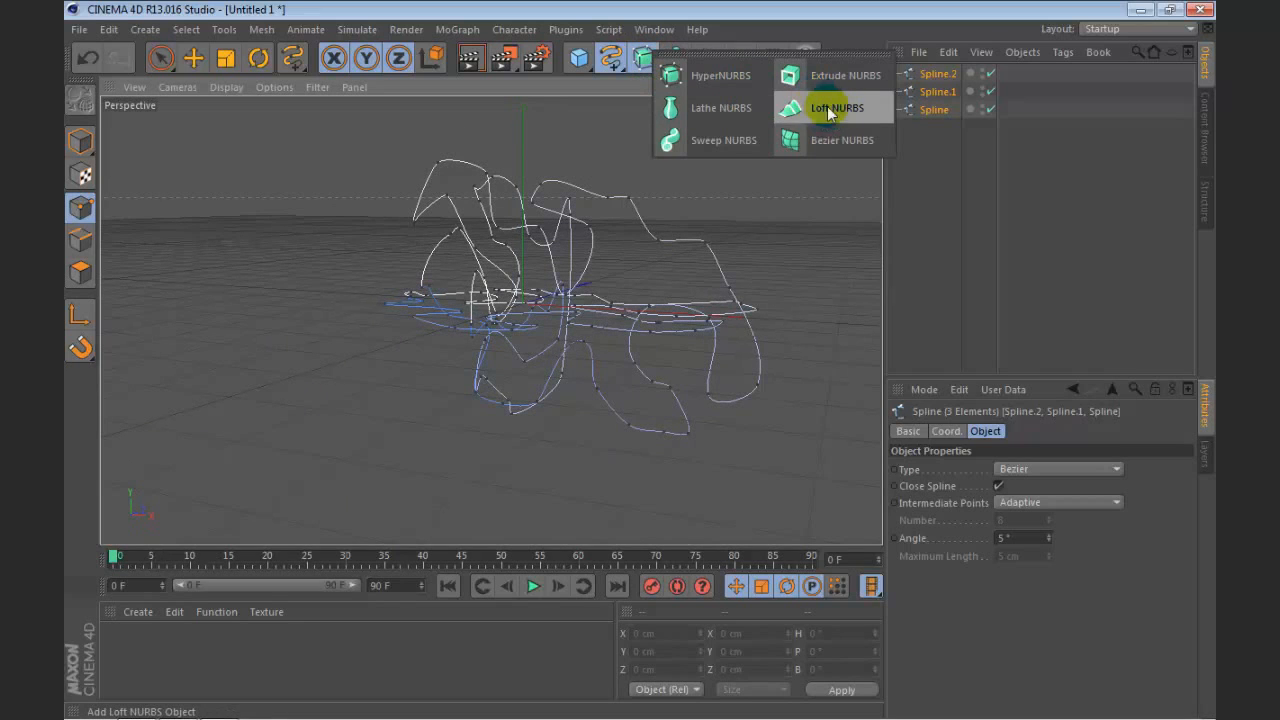
pyautogui.click(834, 108)
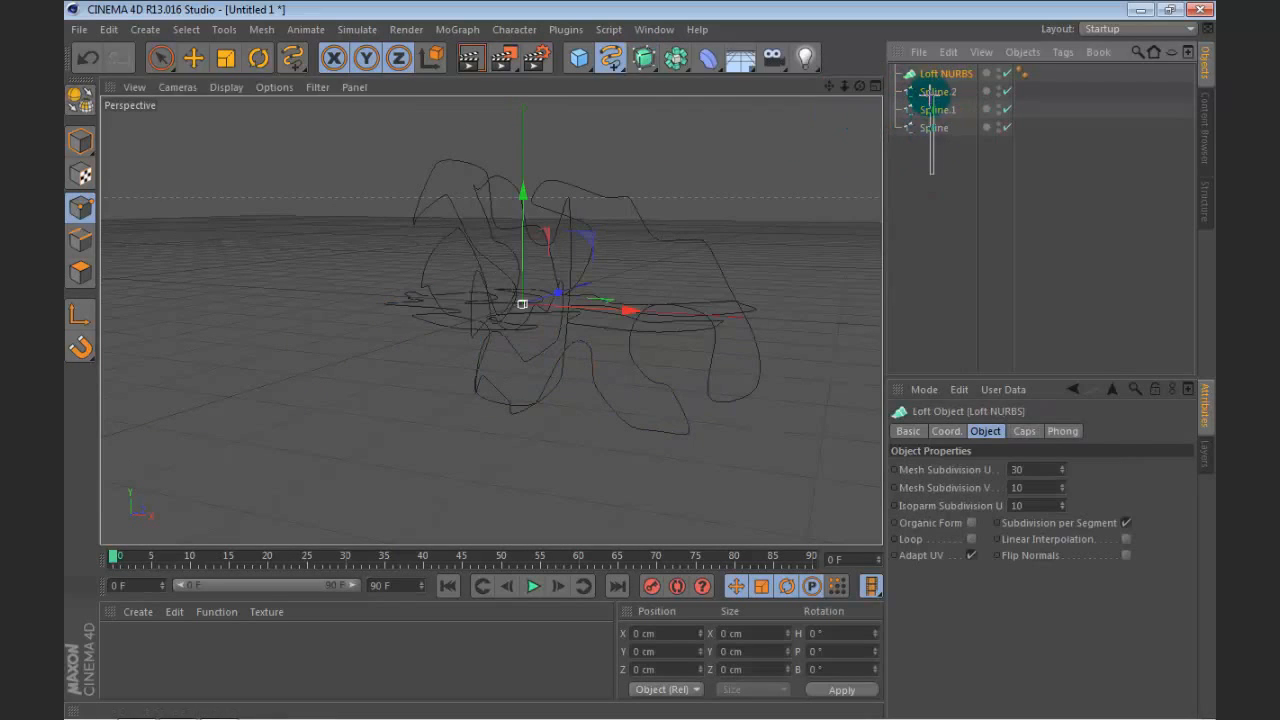
pyautogui.moveTo(932, 91); pyautogui.dragTo(935, 76)
pyautogui.click(943, 73)
pyautogui.click(961, 262)
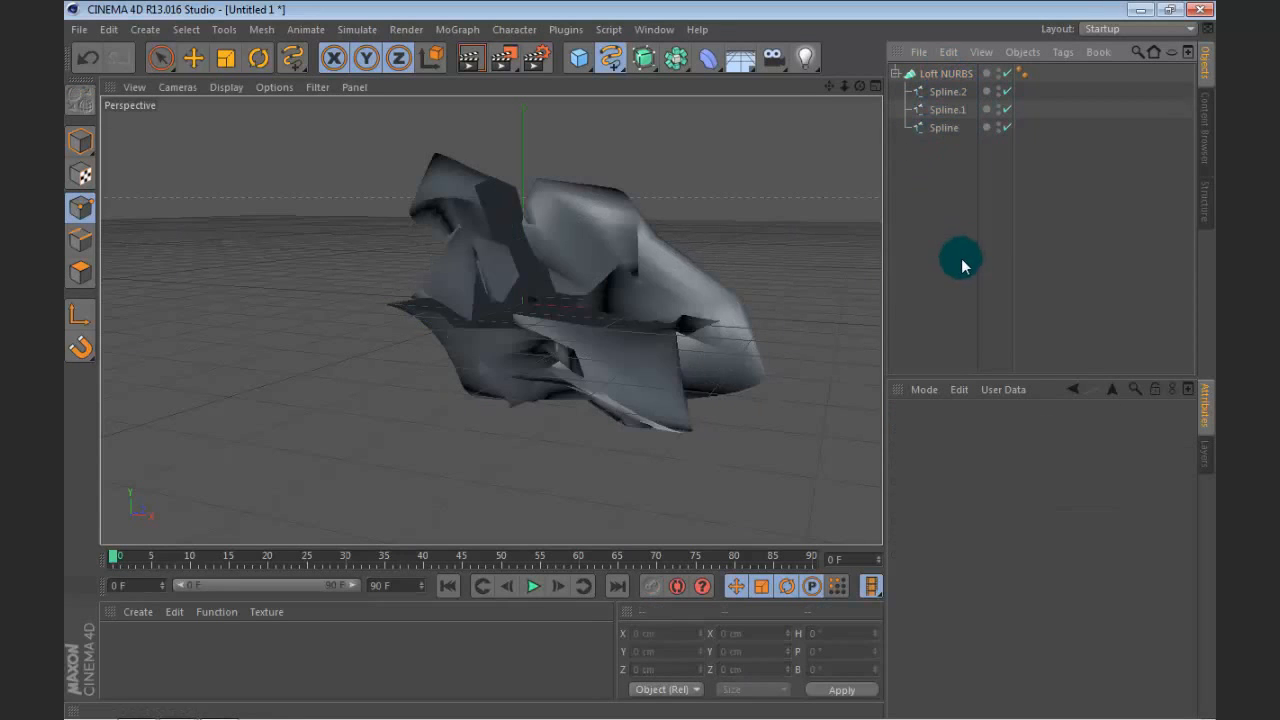
# Step: Examine the lofted surface and its mesh lines from closer up and from different angles
pyautogui.scroll(2, 651, 283)
pyautogui.scroll(3, 743, 214)
pyautogui.moveTo(860, 86); pyautogui.dragTo(745, 215)
pyautogui.moveTo(838, 93)
pyautogui.mouseDown()
pyautogui.moveTo(867, 90)
pyautogui.moveTo(810, 90)
pyautogui.moveTo(855, 74)
pyautogui.moveTo(884, 97)
pyautogui.moveTo(861, 82)
pyautogui.mouseUp()
pyautogui.moveTo(924, 147); pyautogui.dragTo(949, 88)
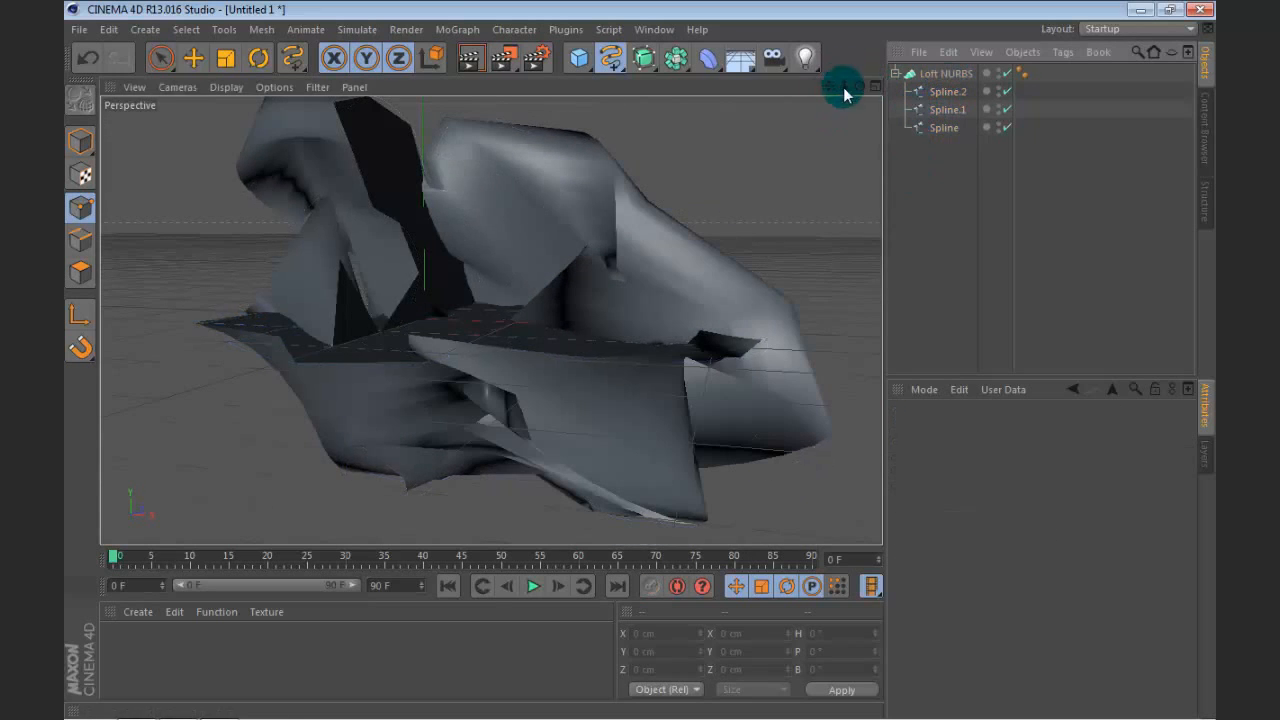
pyautogui.moveTo(859, 84); pyautogui.dragTo(857, 80)
pyautogui.click(920, 90)
pyautogui.click(925, 73)
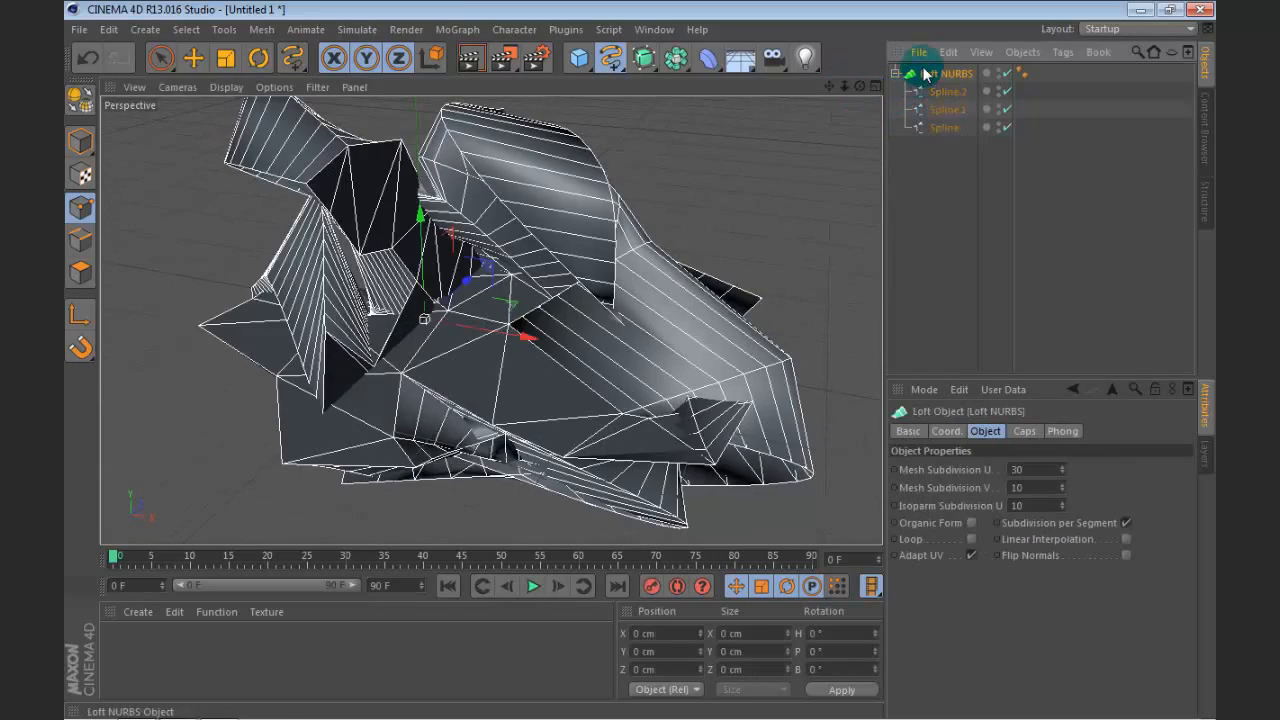
pyautogui.click(969, 237)
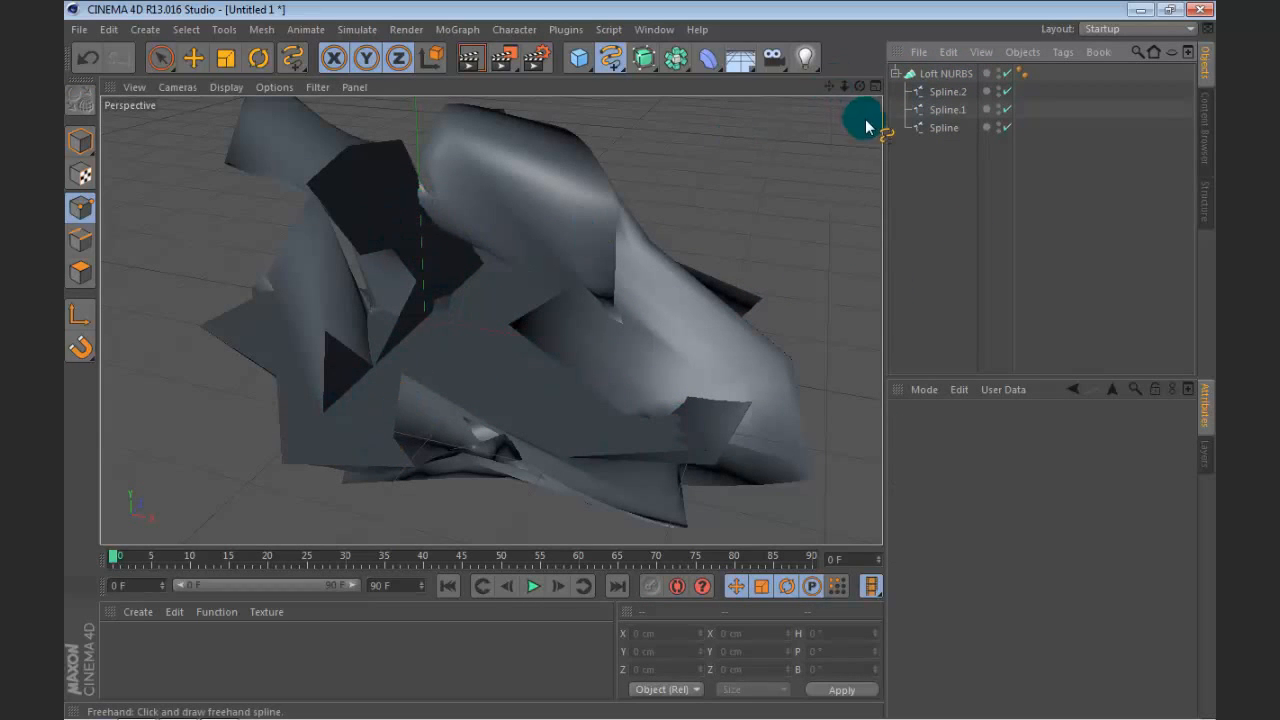
# Step: Enable the Loop option on the Loft NURBS object
pyautogui.moveTo(860, 86); pyautogui.dragTo(187, 355)
pyautogui.click(916, 73)
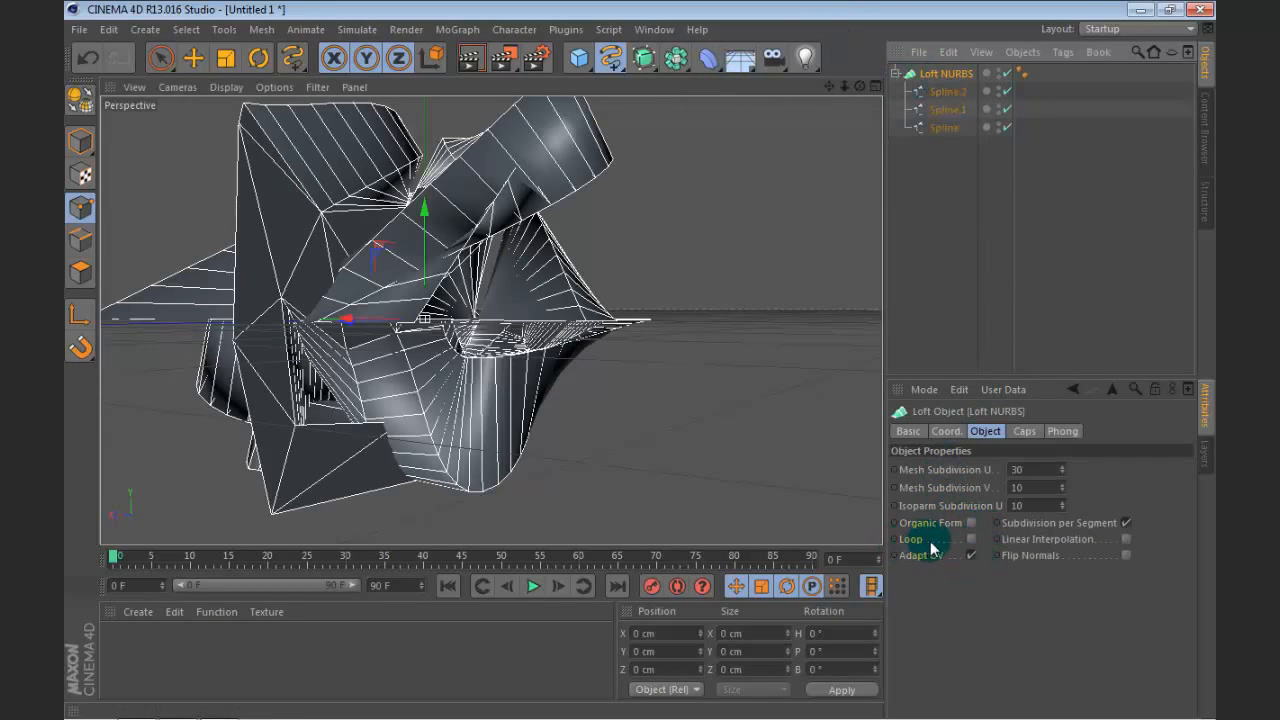
pyautogui.click(971, 539)
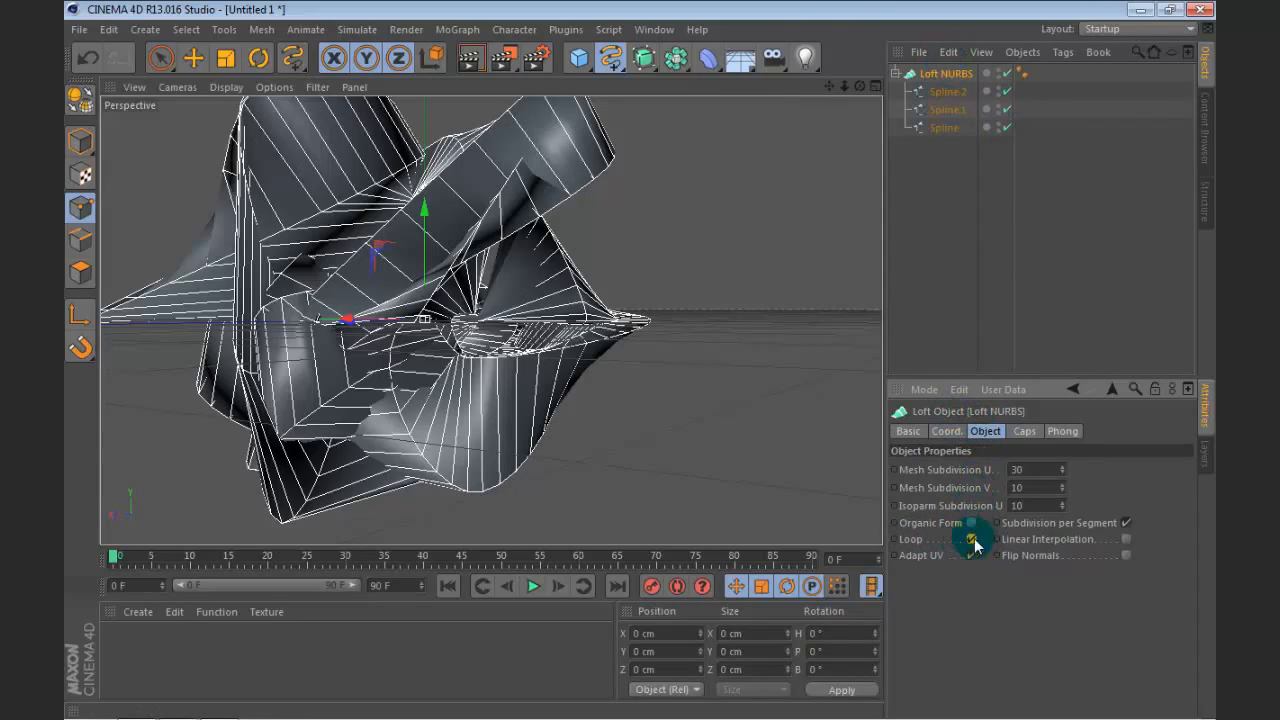
pyautogui.moveTo(859, 86); pyautogui.dragTo(1000, 58)
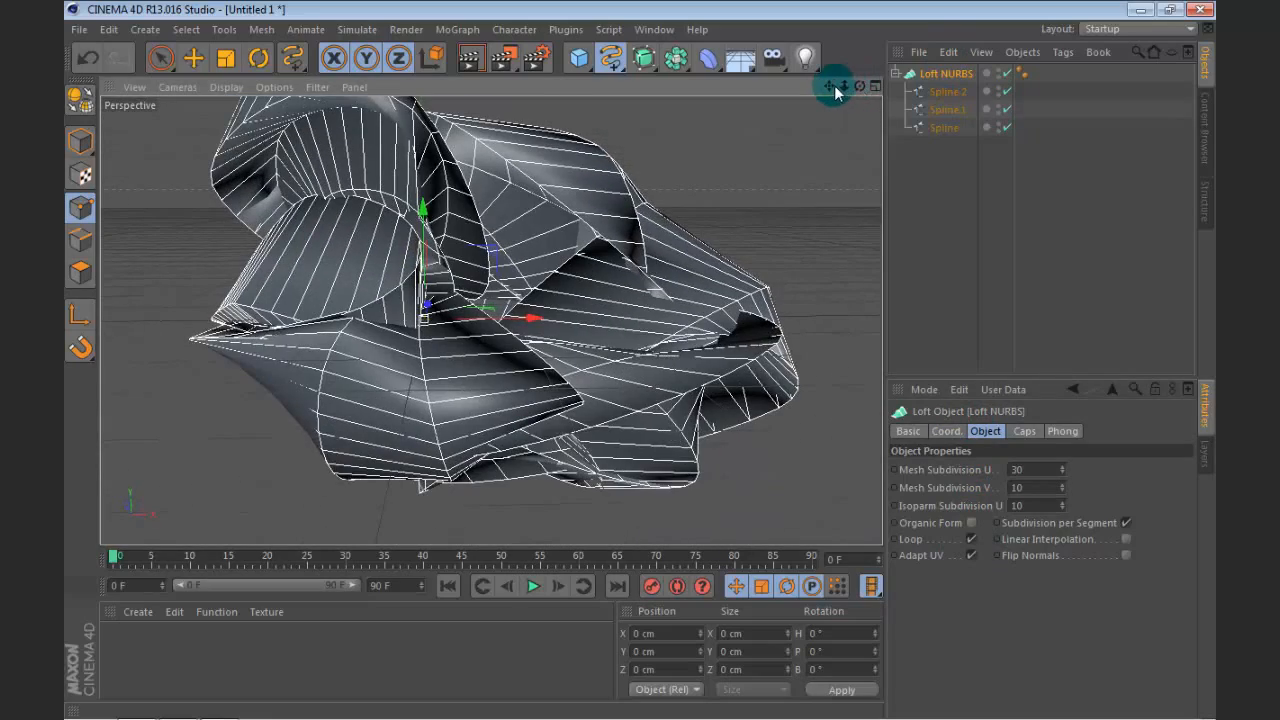
pyautogui.moveTo(835, 88); pyautogui.dragTo(780, 90)
pyautogui.click(931, 208)
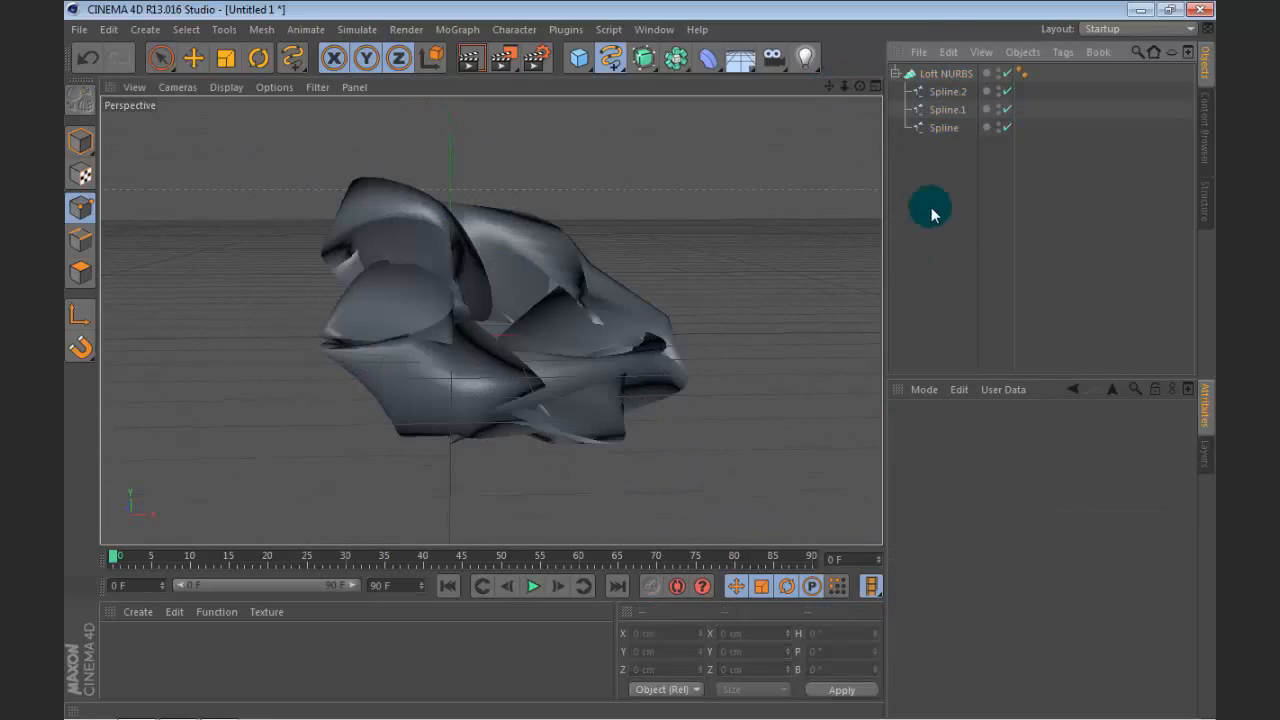
# Step: Try Mesh Subdivision U values of 33 and 11 on the Loft NURBS and settle on 13
pyautogui.moveTo(859, 86); pyautogui.dragTo(893, 104)
pyautogui.click(925, 73)
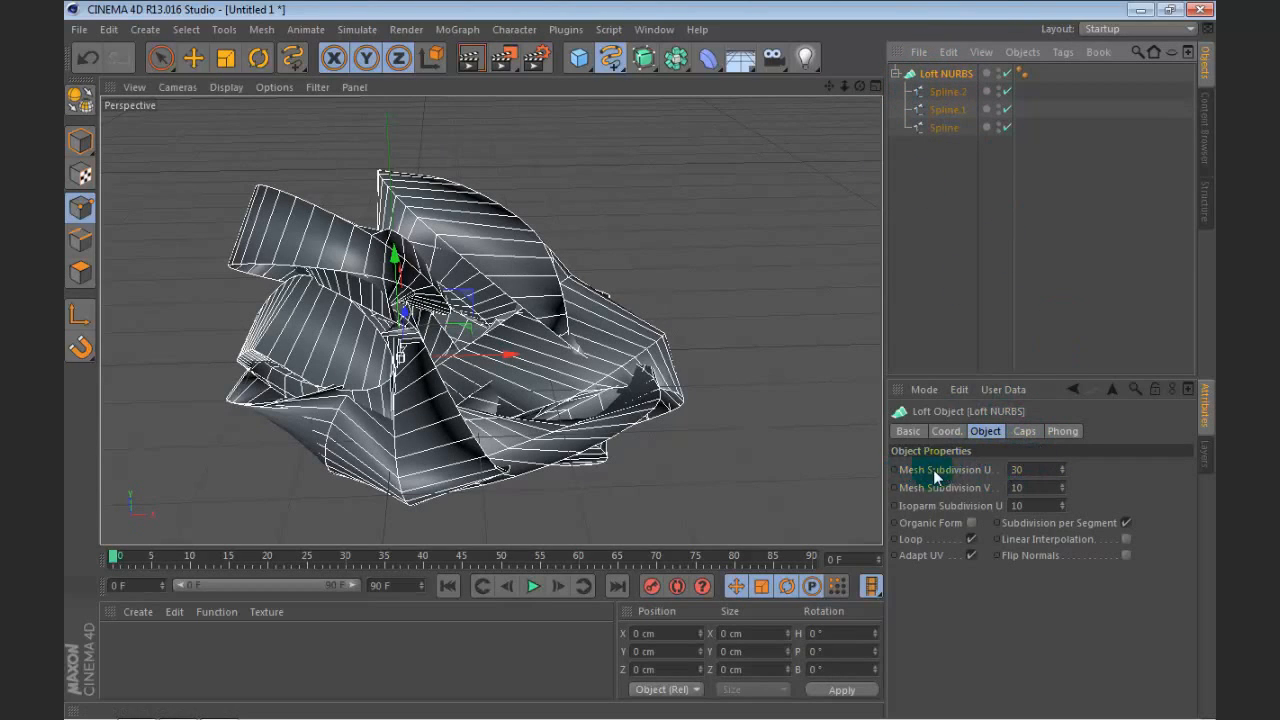
pyautogui.click(1048, 472)
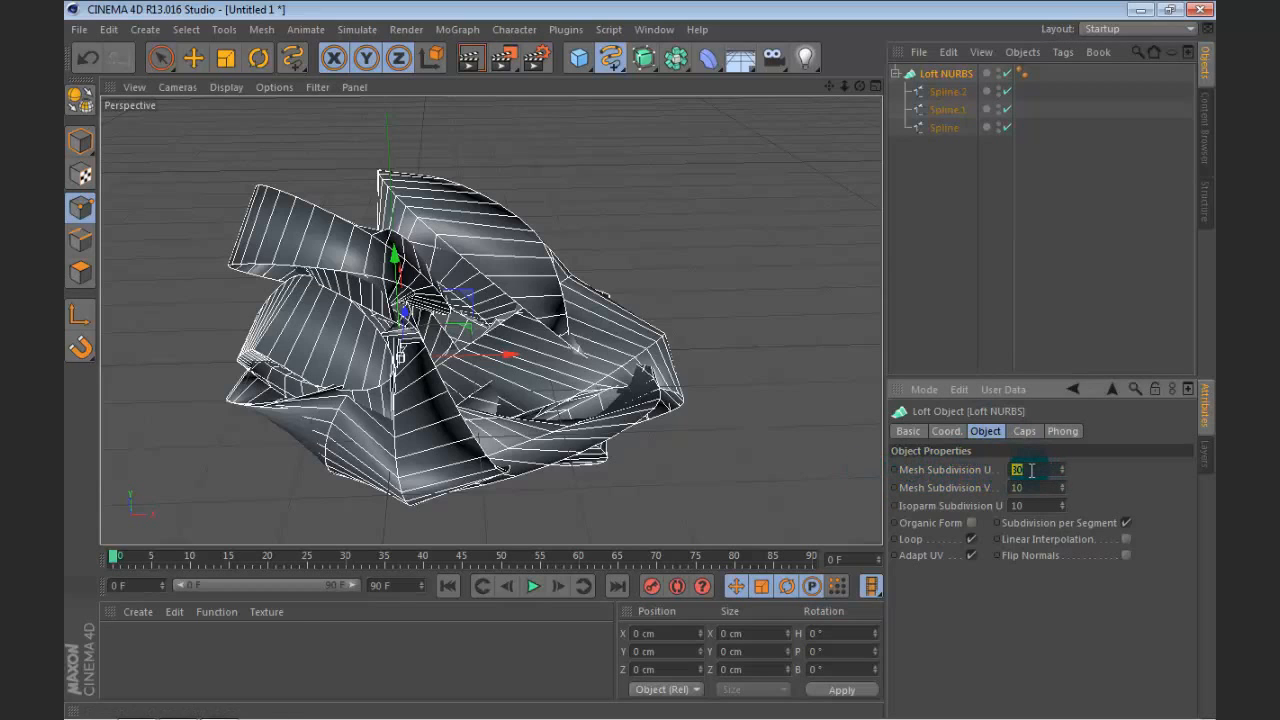
pyautogui.write('33')
pyautogui.press('Return')
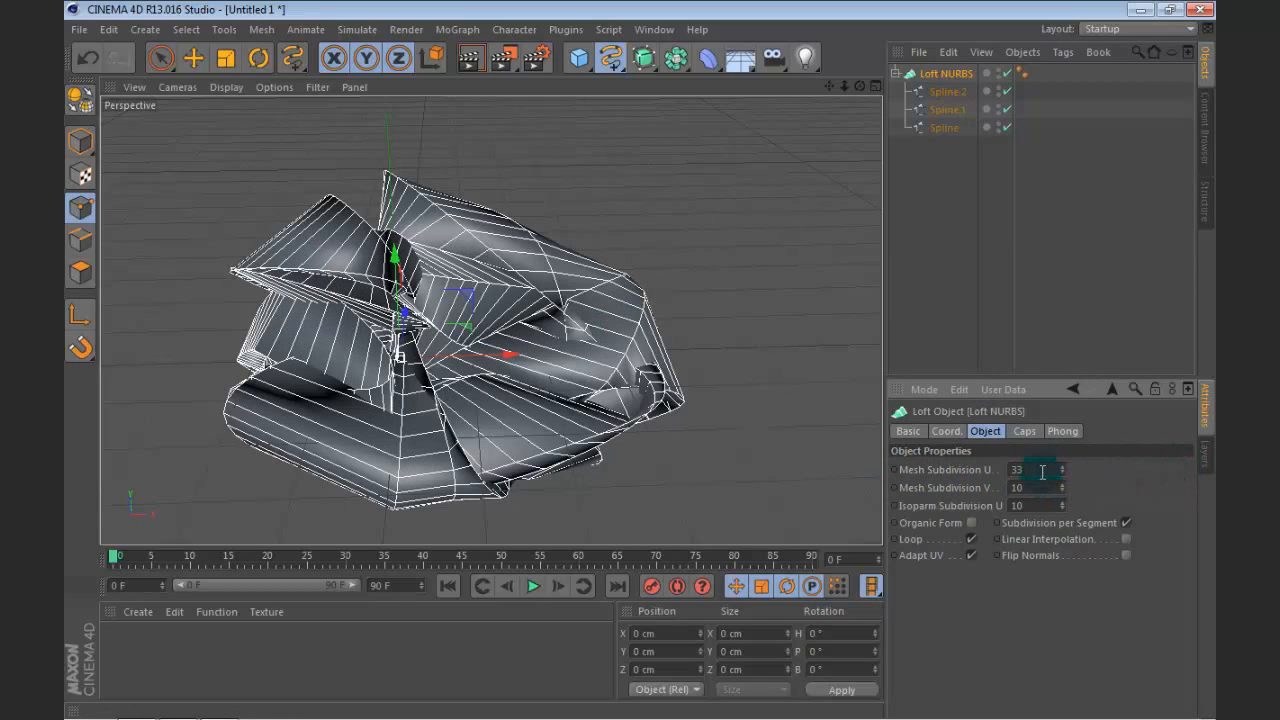
pyautogui.write('11')
pyautogui.press('Return')
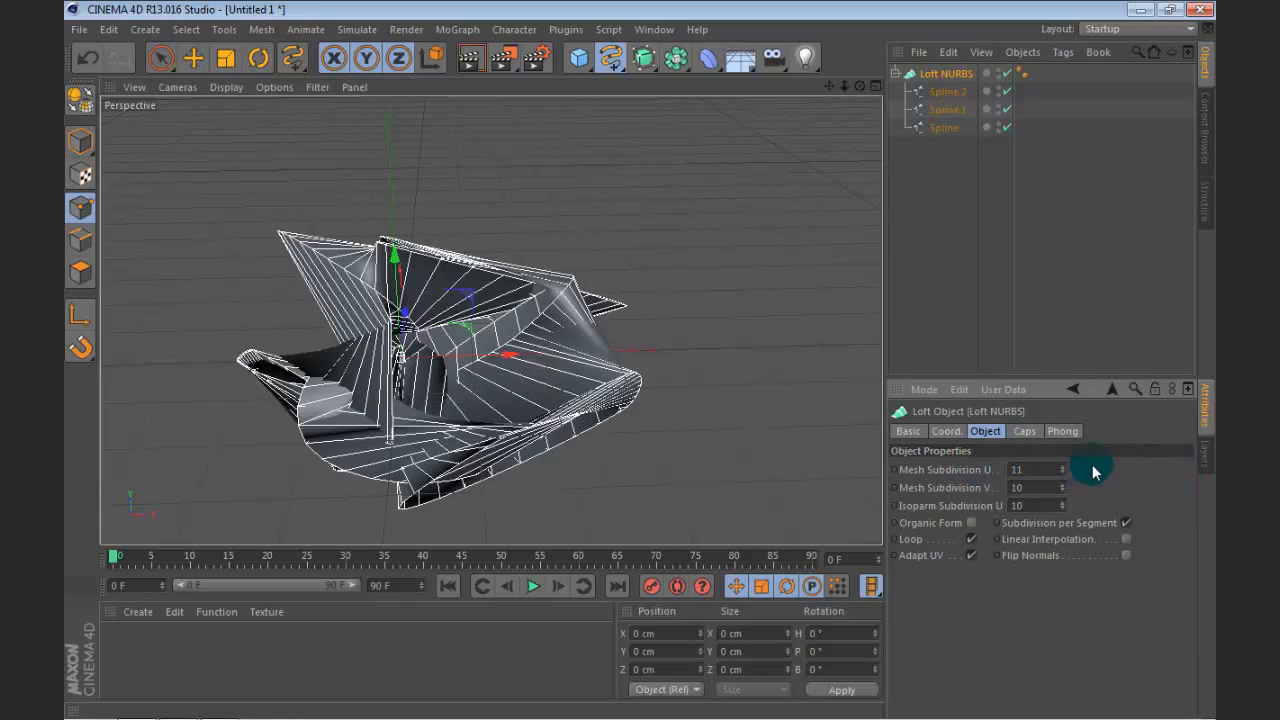
pyautogui.scroll(2, 1058, 469)
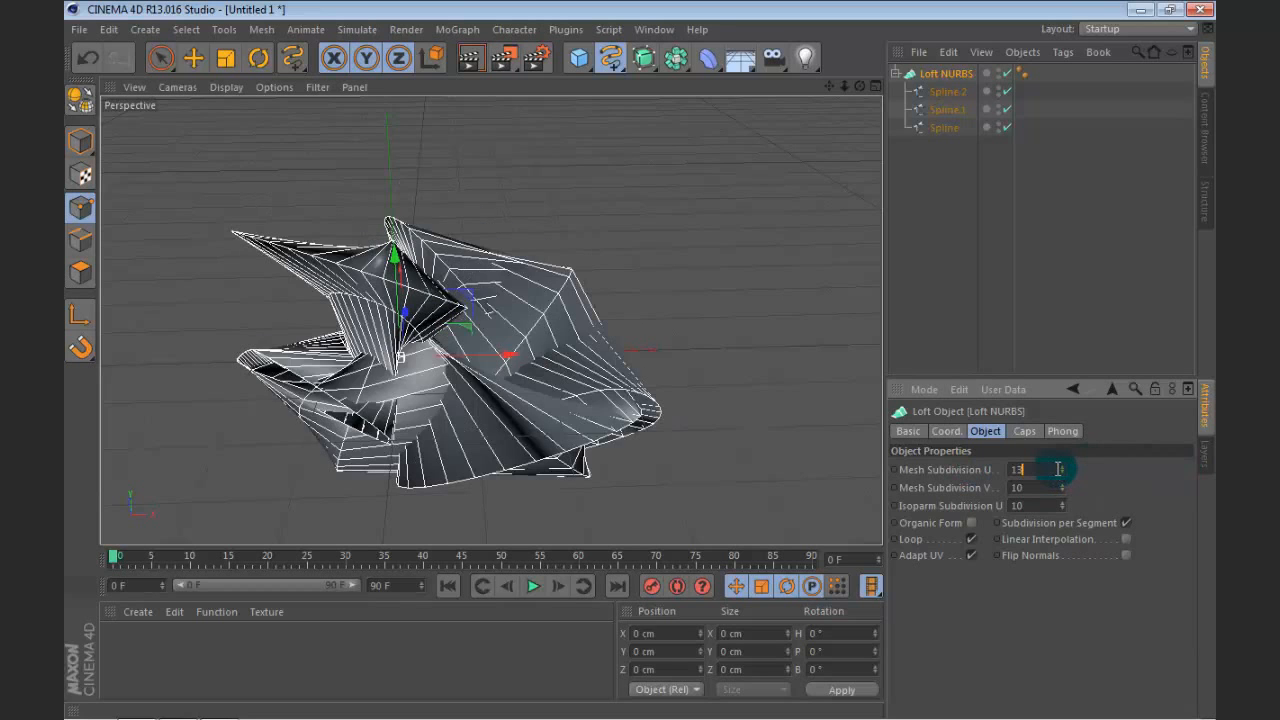
pyautogui.scroll(2, 1058, 469)
pyautogui.click(955, 232)
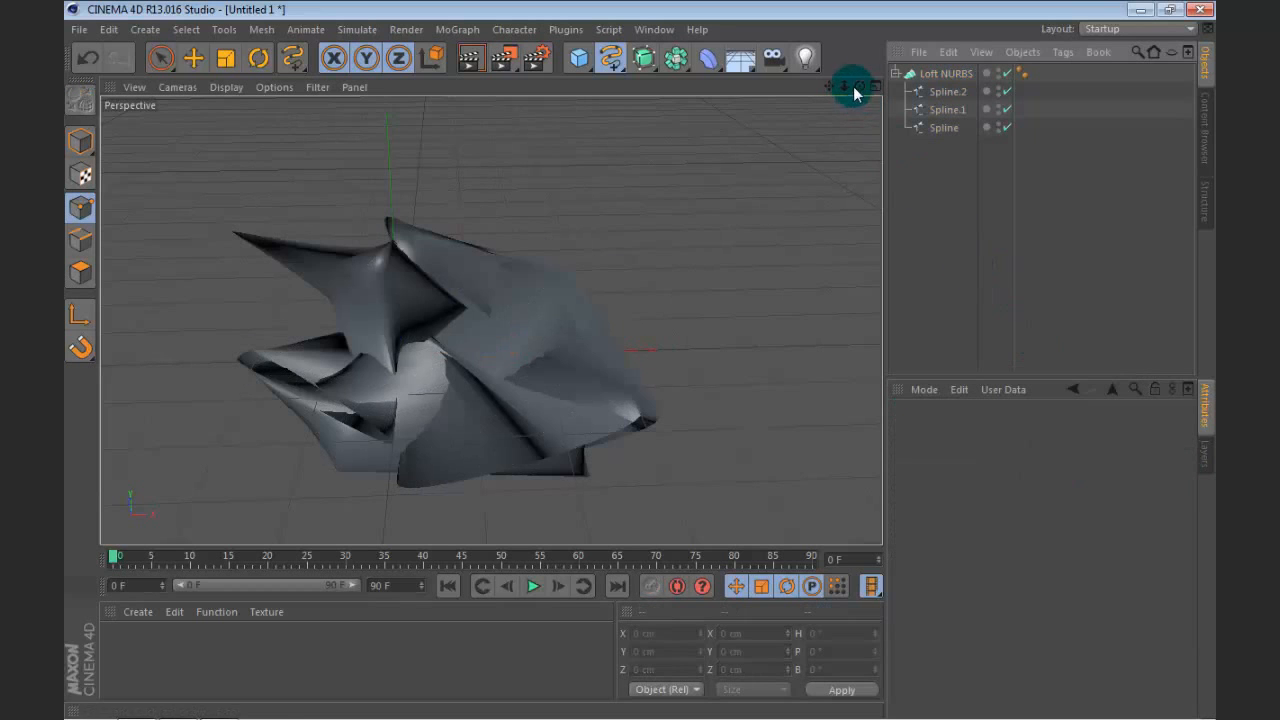
# Step: Examine the reshaped loft from several angles, with and without its mesh lines
pyautogui.moveTo(859, 86); pyautogui.dragTo(922, 80)
pyautogui.click(945, 73)
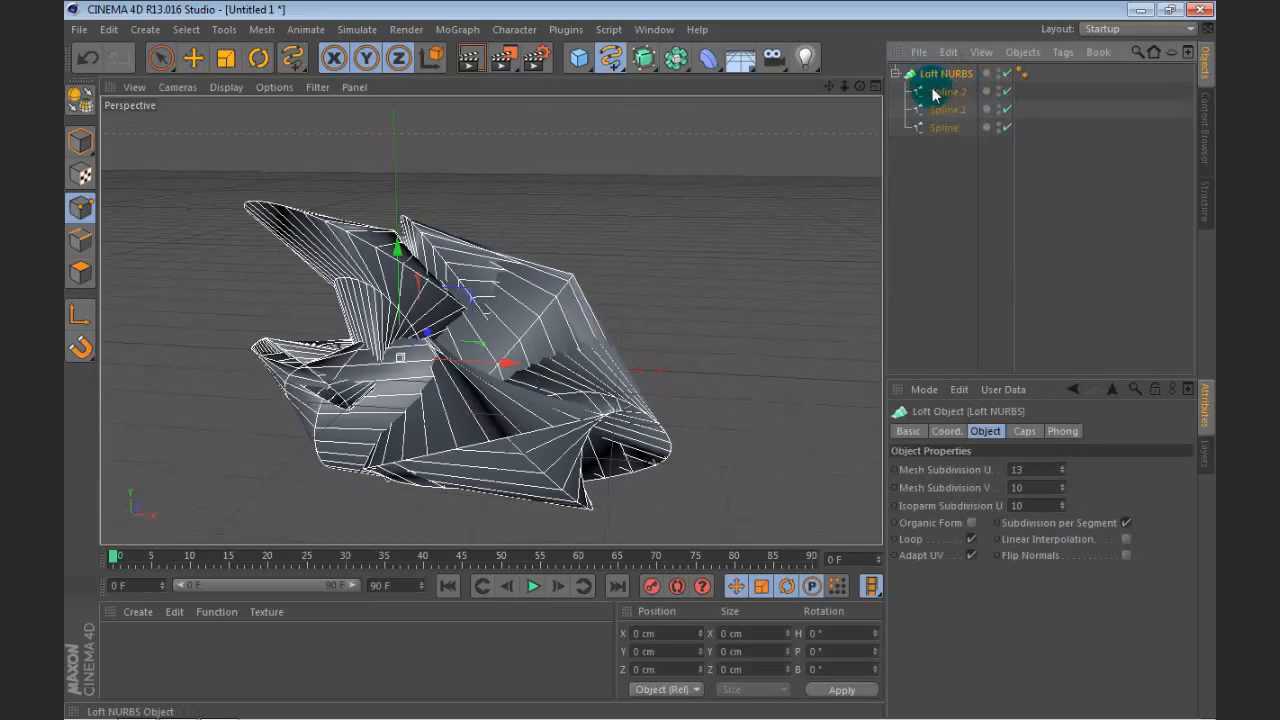
pyautogui.keyDown('alt'); pyautogui.moveTo(820, 200); pyautogui.dragTo(765, 205); pyautogui.keyUp('alt')
pyautogui.moveTo(860, 86); pyautogui.dragTo(864, 160)
pyautogui.click(1057, 469)
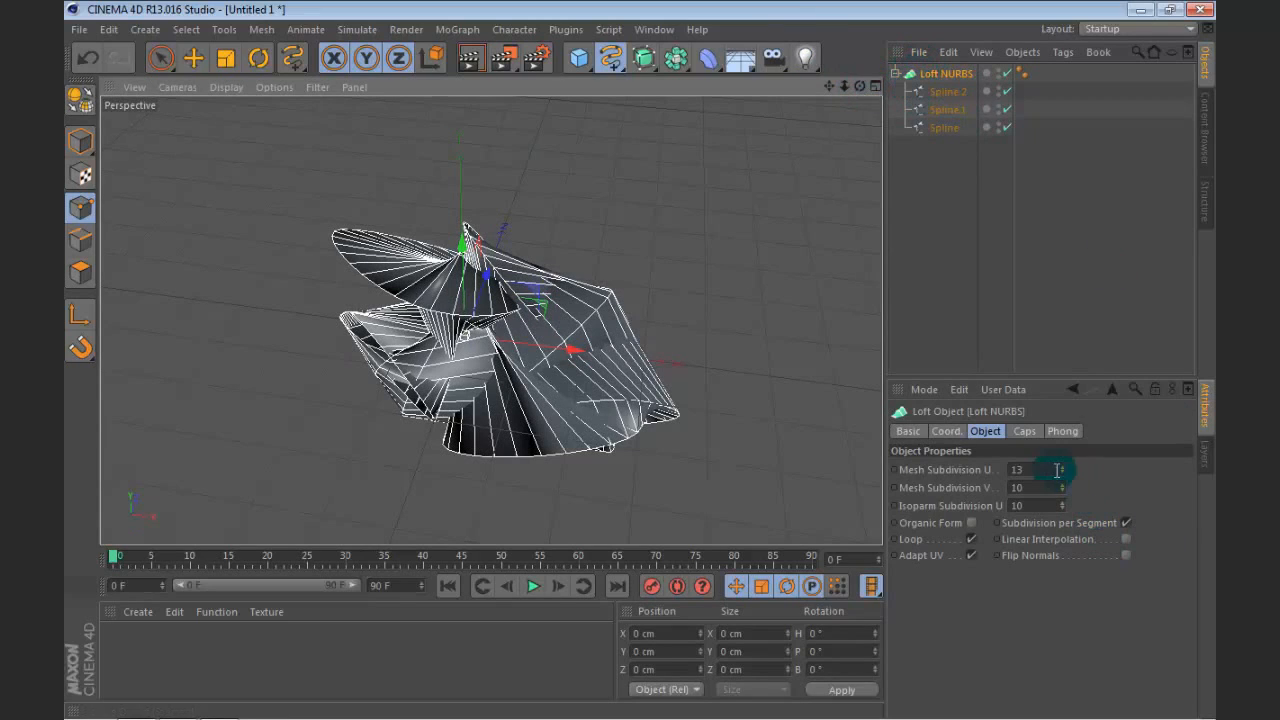
pyautogui.doubleClick(1031, 469)
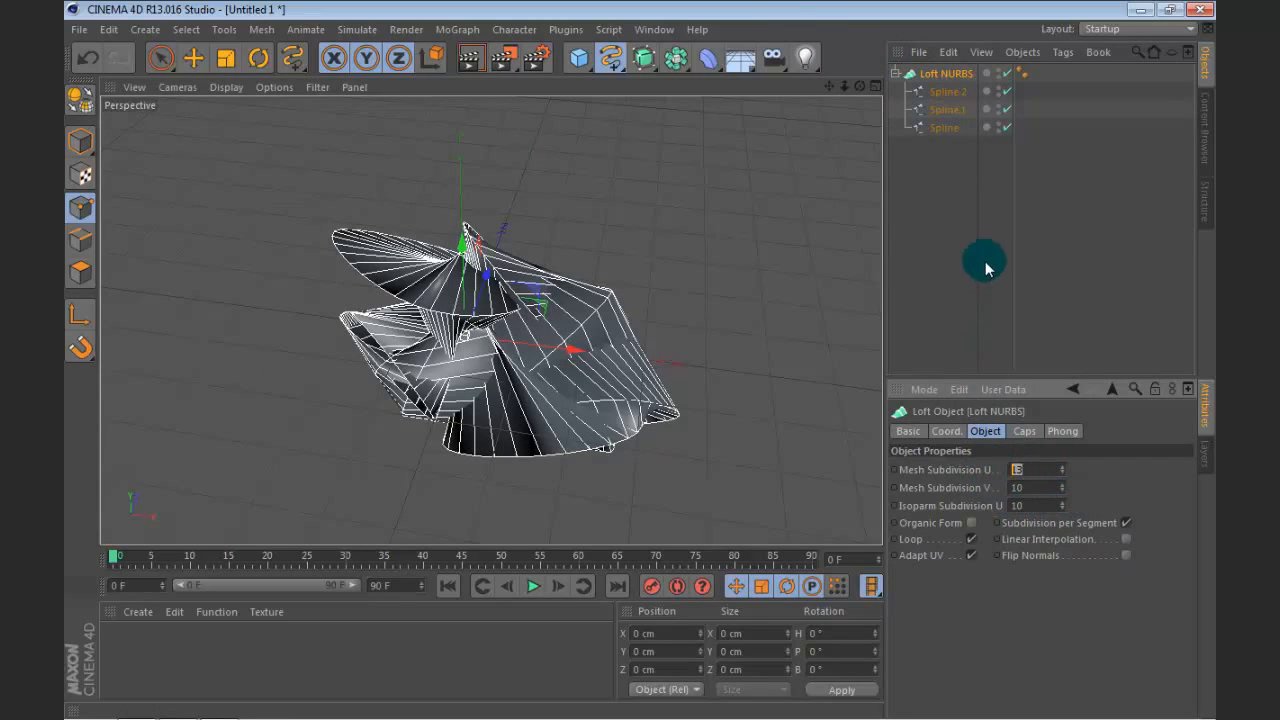
pyautogui.click(990, 230)
pyautogui.moveTo(860, 86); pyautogui.dragTo(882, 92)
# Step: Duplicate the Loft NURBS object with its splines and set the copy's Mesh Subdivision U to 9
pyautogui.click(925, 73)
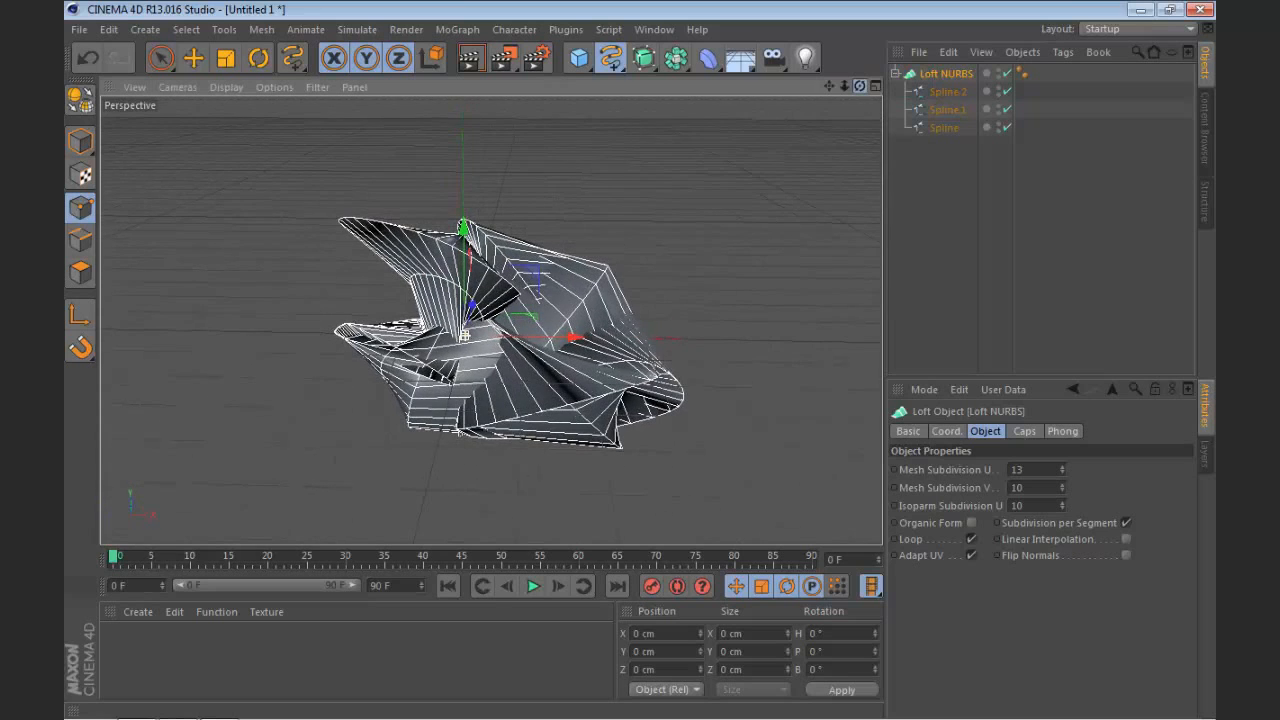
pyautogui.click(896, 74)
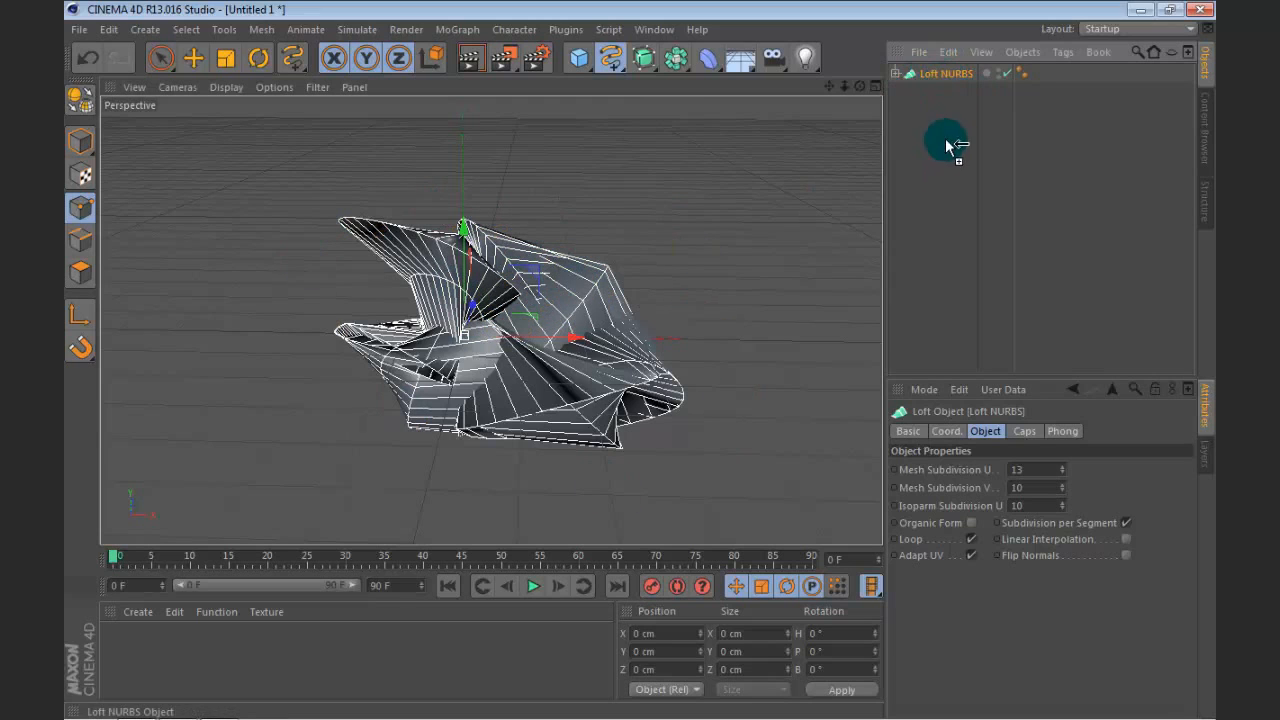
pyautogui.keyDown('ctrl'); pyautogui.moveTo(946, 145); pyautogui.dragTo(948, 80); pyautogui.keyUp('ctrl')
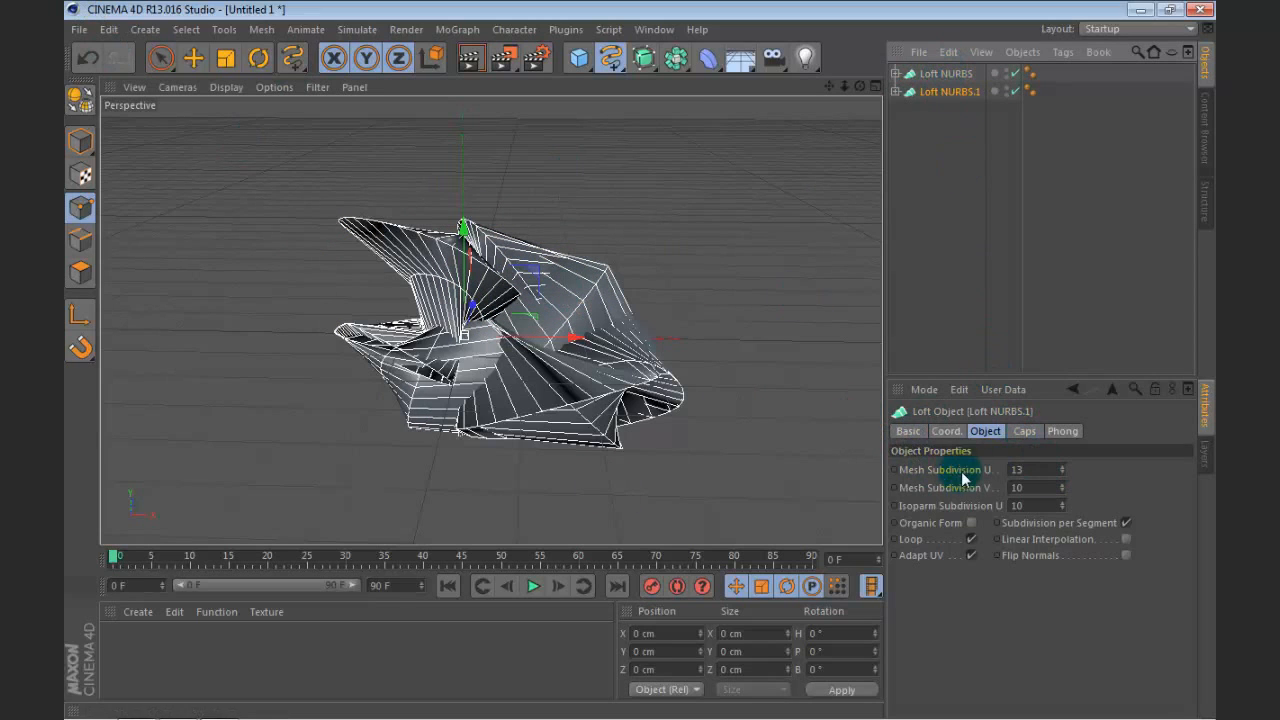
pyautogui.write('9')
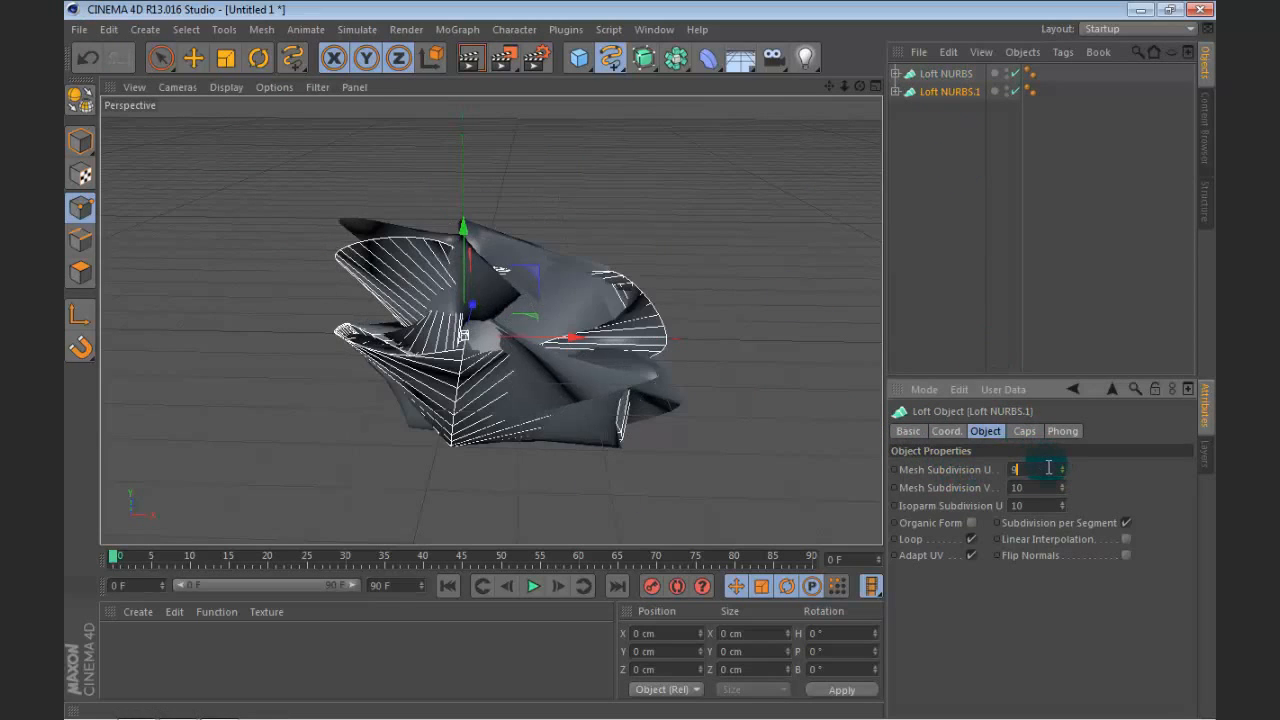
# Step: Move the loft copy out beside the original in the negative X direction and rotate it to a different orientation
pyautogui.click(264, 63)
pyautogui.click(194, 54)
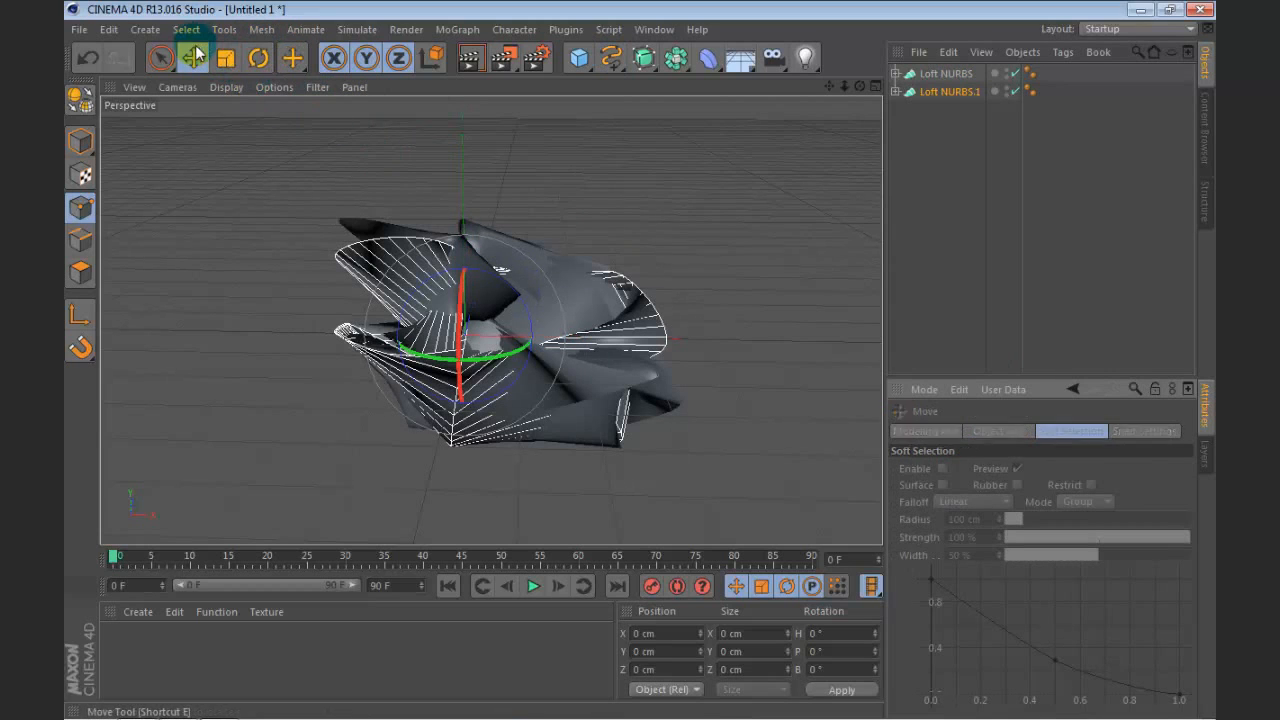
pyautogui.moveTo(530, 342); pyautogui.dragTo(334, 300)
pyautogui.click(258, 57)
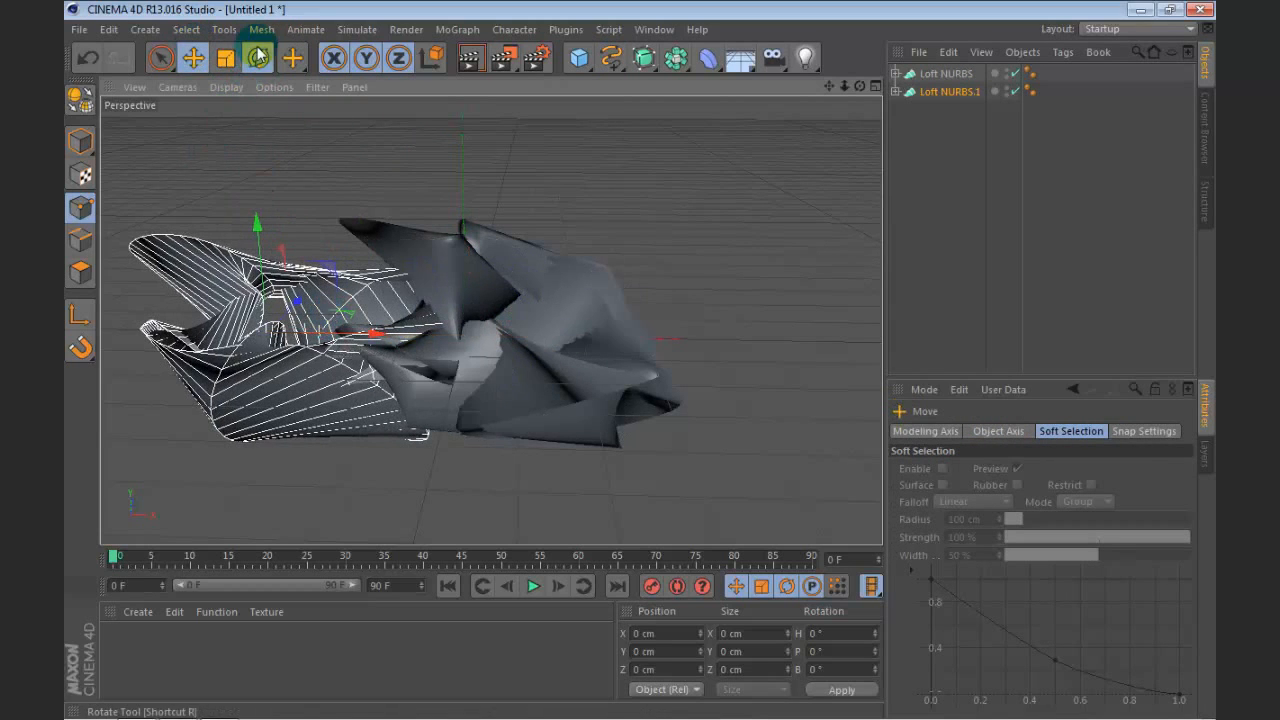
pyautogui.moveTo(323, 372); pyautogui.dragTo(278, 182)
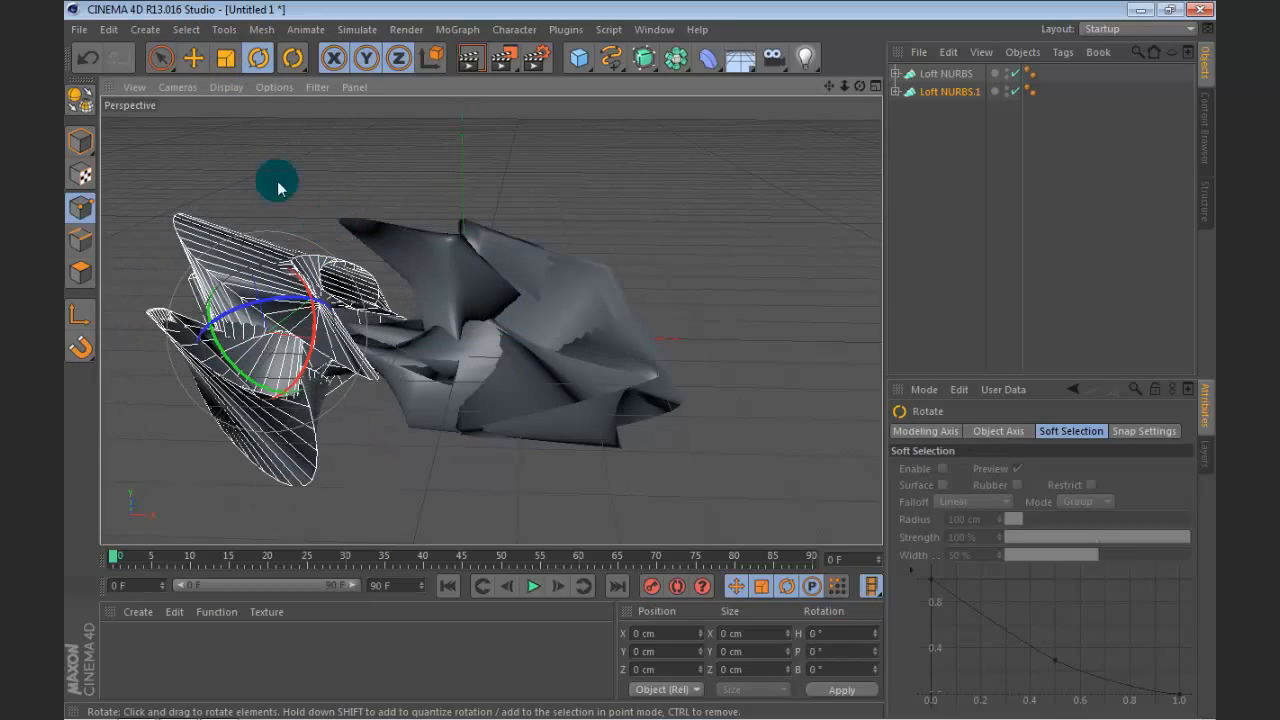
# Step: Shift the rotated loft copy along its axes so it sits slightly lower against the original shape
pyautogui.click(200, 62)
pyautogui.moveTo(326, 345); pyautogui.dragTo(309, 281)
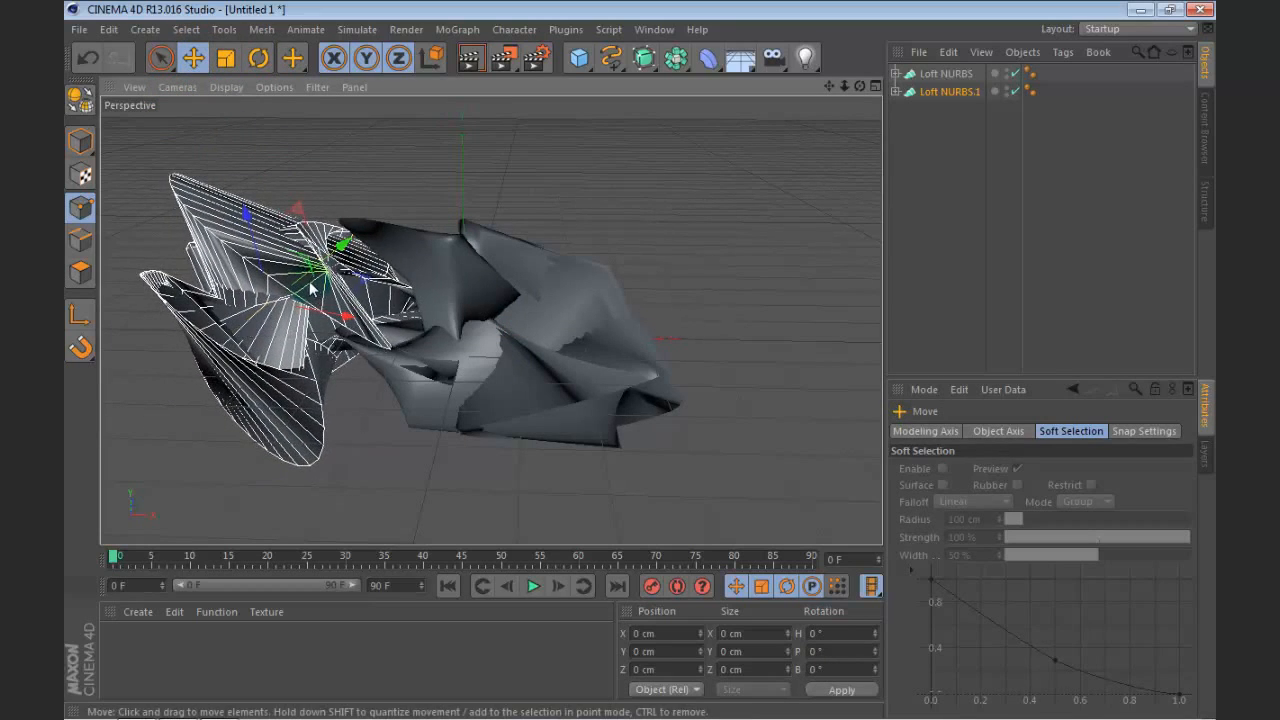
pyautogui.moveTo(260, 224); pyautogui.dragTo(268, 276)
pyautogui.moveTo(286, 362); pyautogui.dragTo(295, 358)
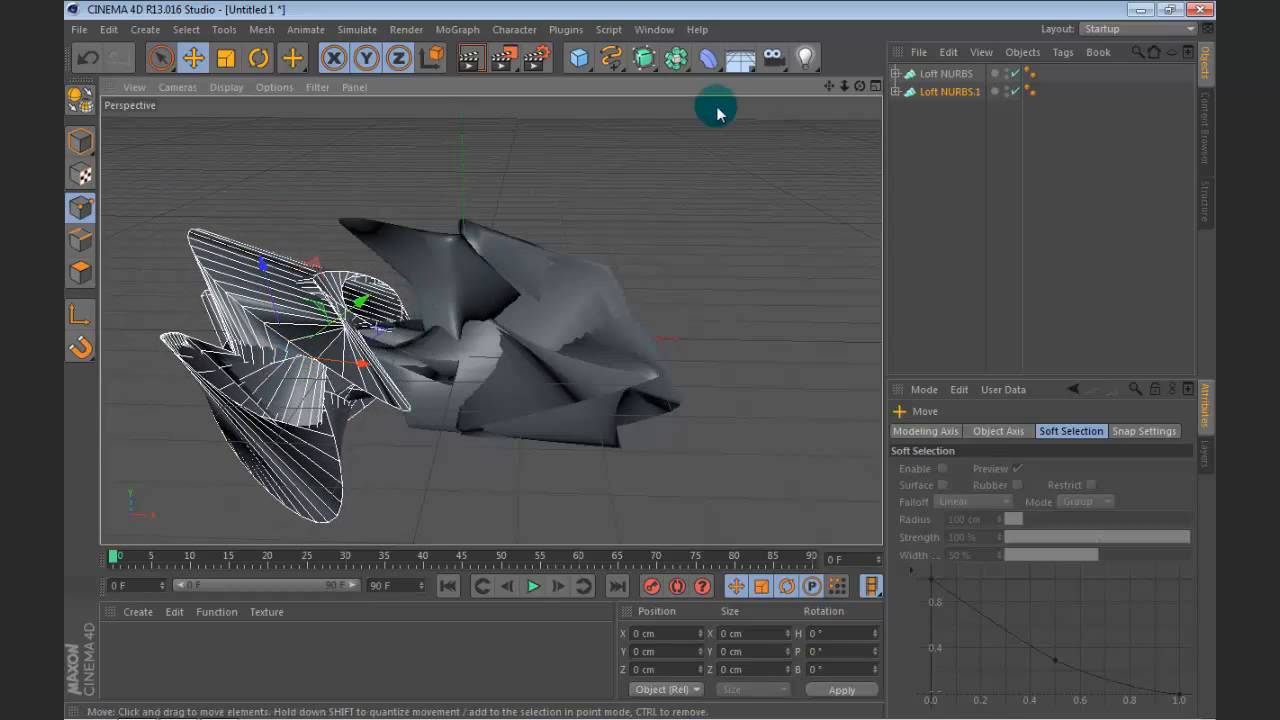
pyautogui.moveTo(866, 89); pyautogui.dragTo(863, 80)
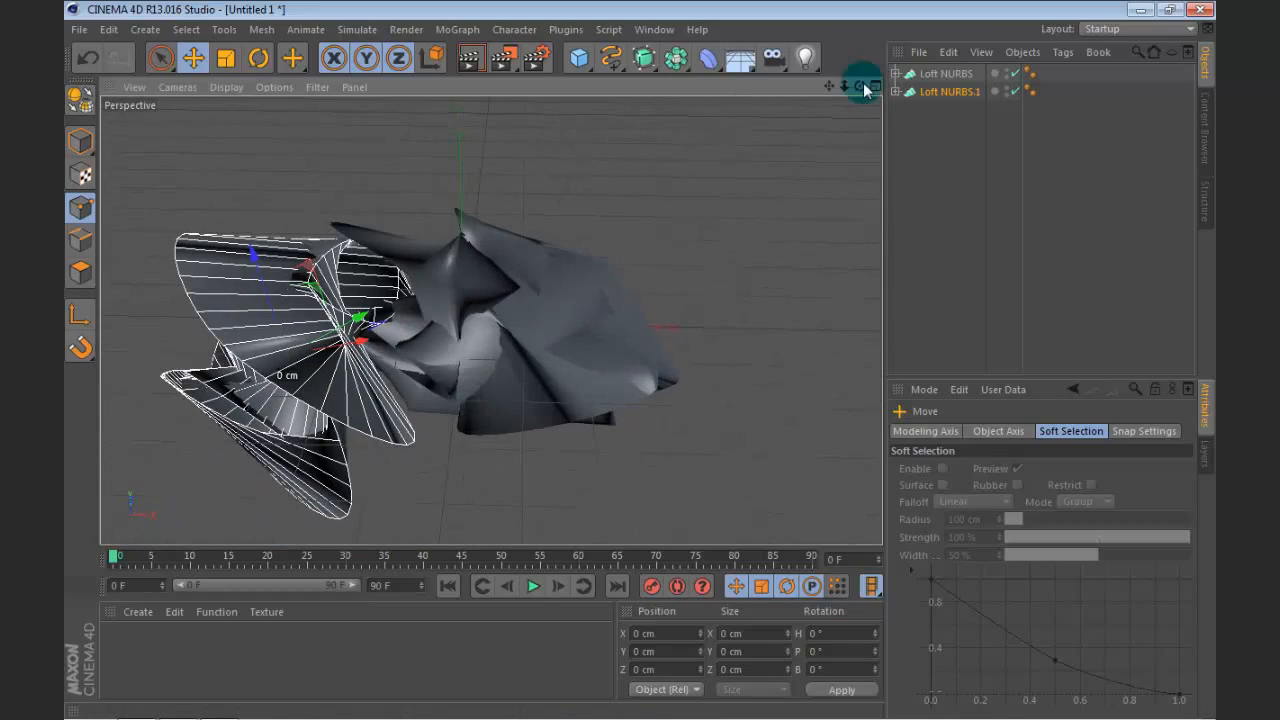
# Step: Duplicate the Loft NURBS.1 object with its splines and set the new copy's Mesh Subdivision U to 17
pyautogui.click(928, 132)
pyautogui.keyDown('ctrl'); pyautogui.moveTo(938, 209); pyautogui.dragTo(937, 209); pyautogui.keyUp('ctrl')
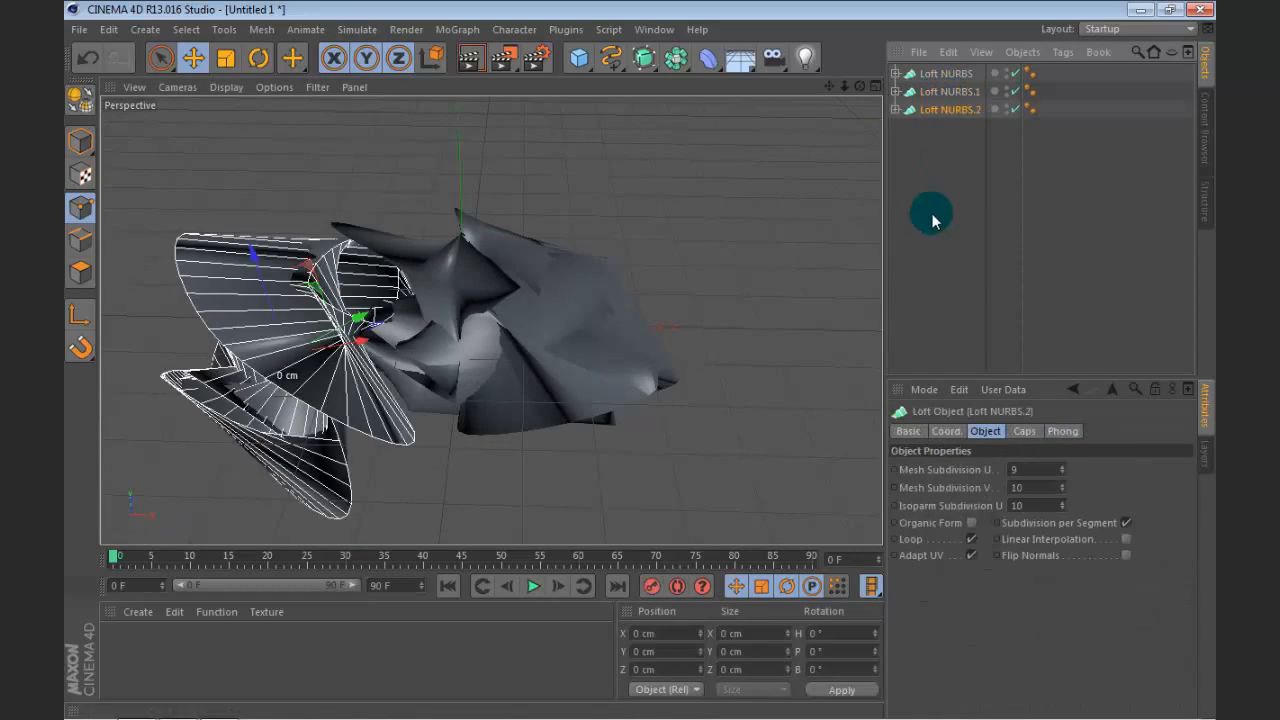
pyautogui.scroll(-3, 674, 363)
pyautogui.click(1050, 467)
pyautogui.scroll(3, 1050, 467)
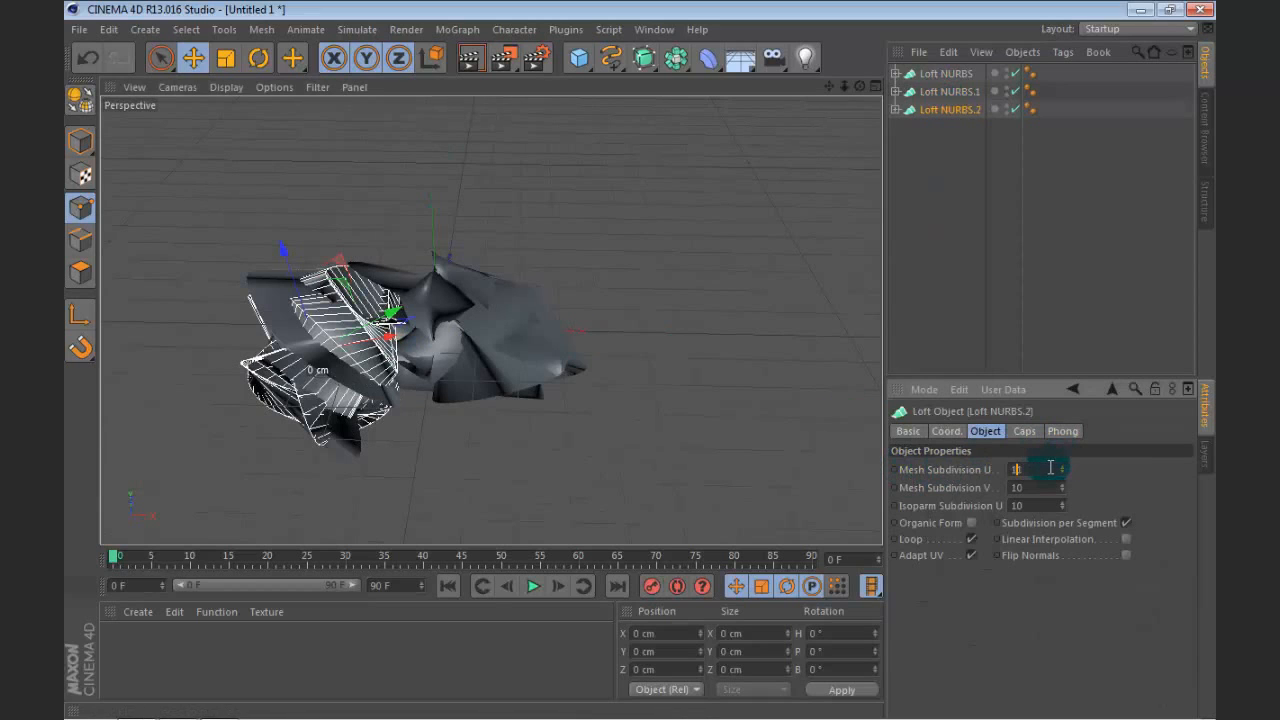
pyautogui.scroll(2, 1051, 469)
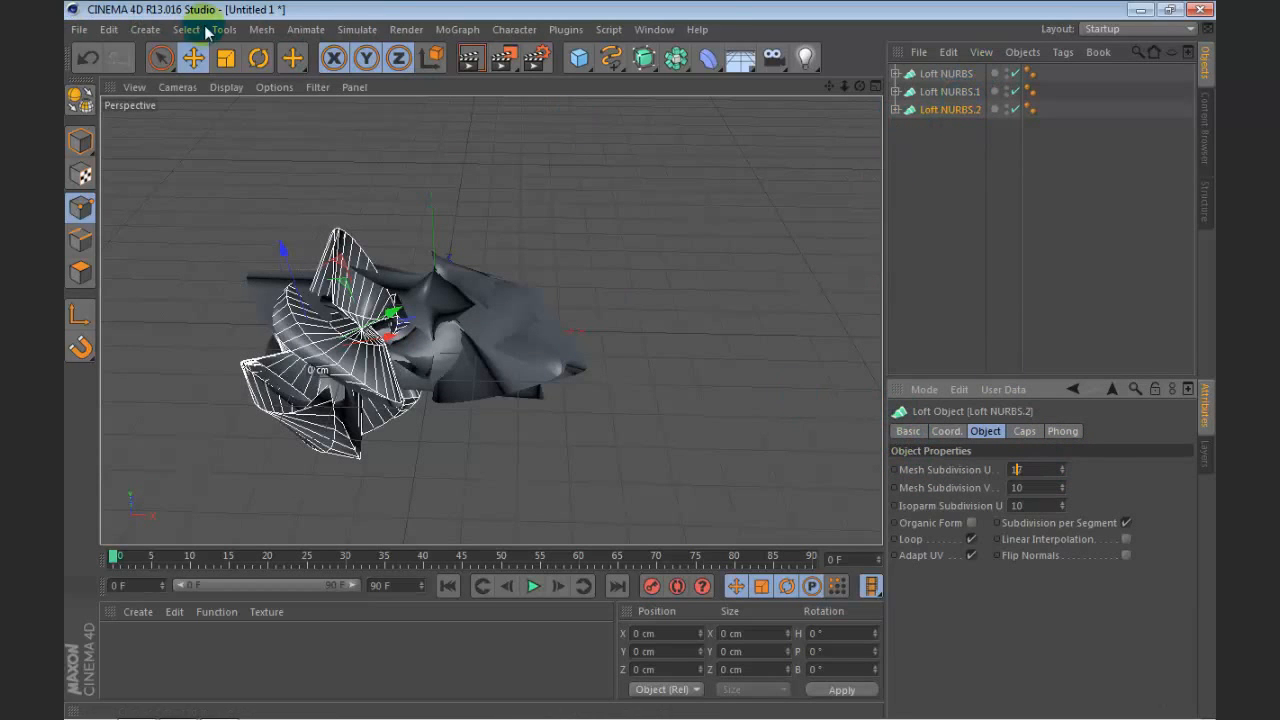
# Step: Rotate the third loft to a different orientation and scale it down
pyautogui.click(261, 59)
pyautogui.moveTo(342, 279); pyautogui.dragTo(286, 402)
pyautogui.click(226, 59)
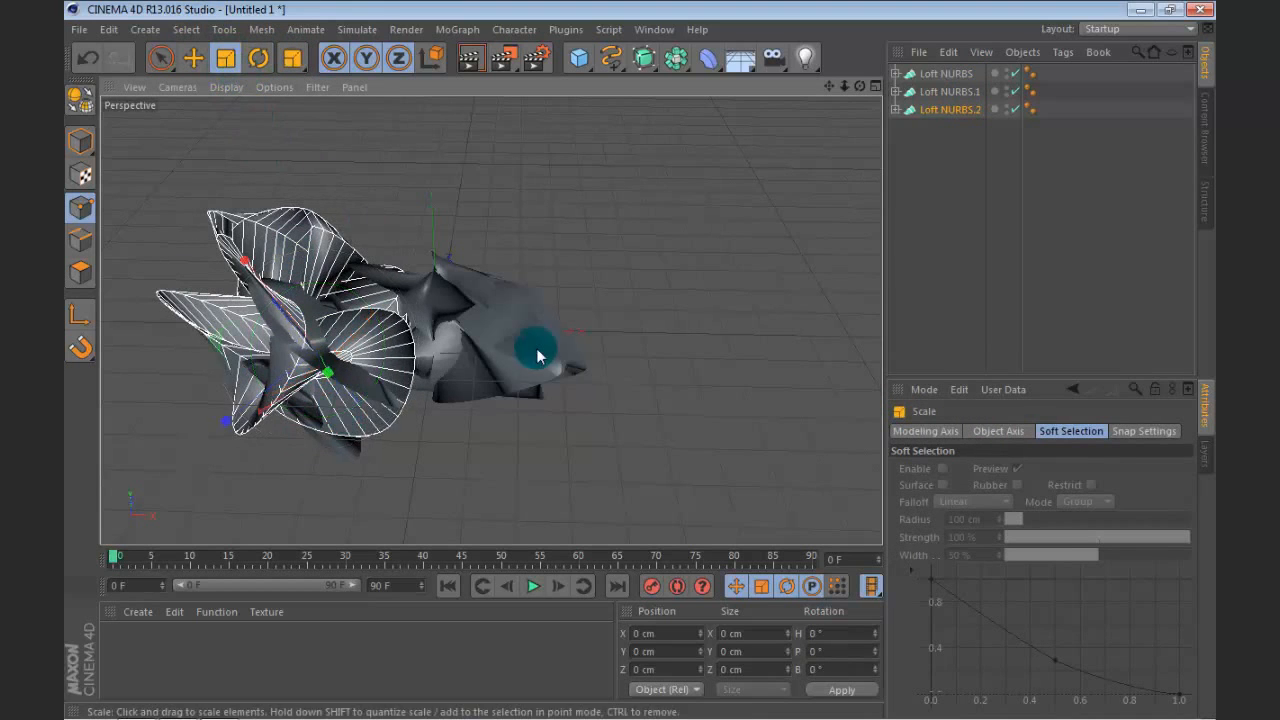
pyautogui.moveTo(530, 343); pyautogui.dragTo(372, 403)
# Step: Move the third loft up and outward in the negative X direction, away from the other two shapes
pyautogui.click(193, 59)
pyautogui.moveTo(271, 300); pyautogui.dragTo(193, 218)
pyautogui.moveTo(859, 86); pyautogui.dragTo(800, 150)
pyautogui.moveTo(829, 87); pyautogui.dragTo(882, 116)
pyautogui.click(891, 114)
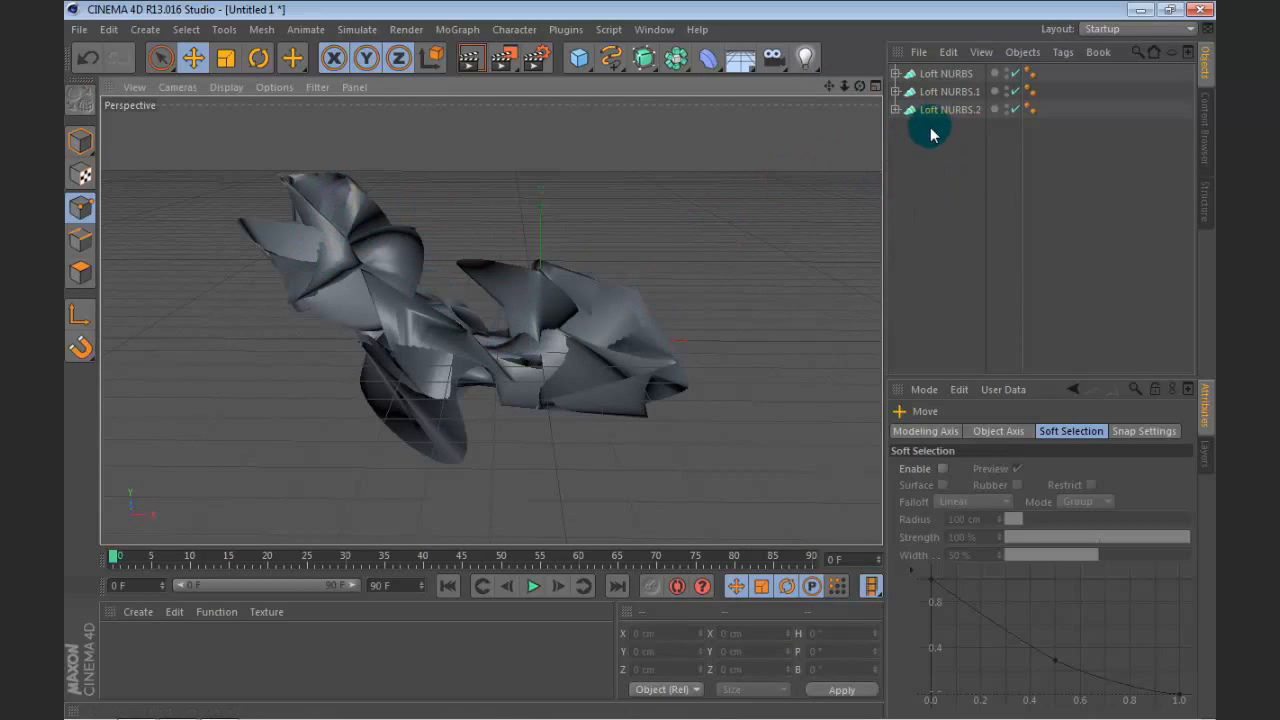
# Step: Group the three Loft NURBS objects under a null and add a Twist deformer turned on its side
pyautogui.moveTo(948, 186); pyautogui.dragTo(958, 15)
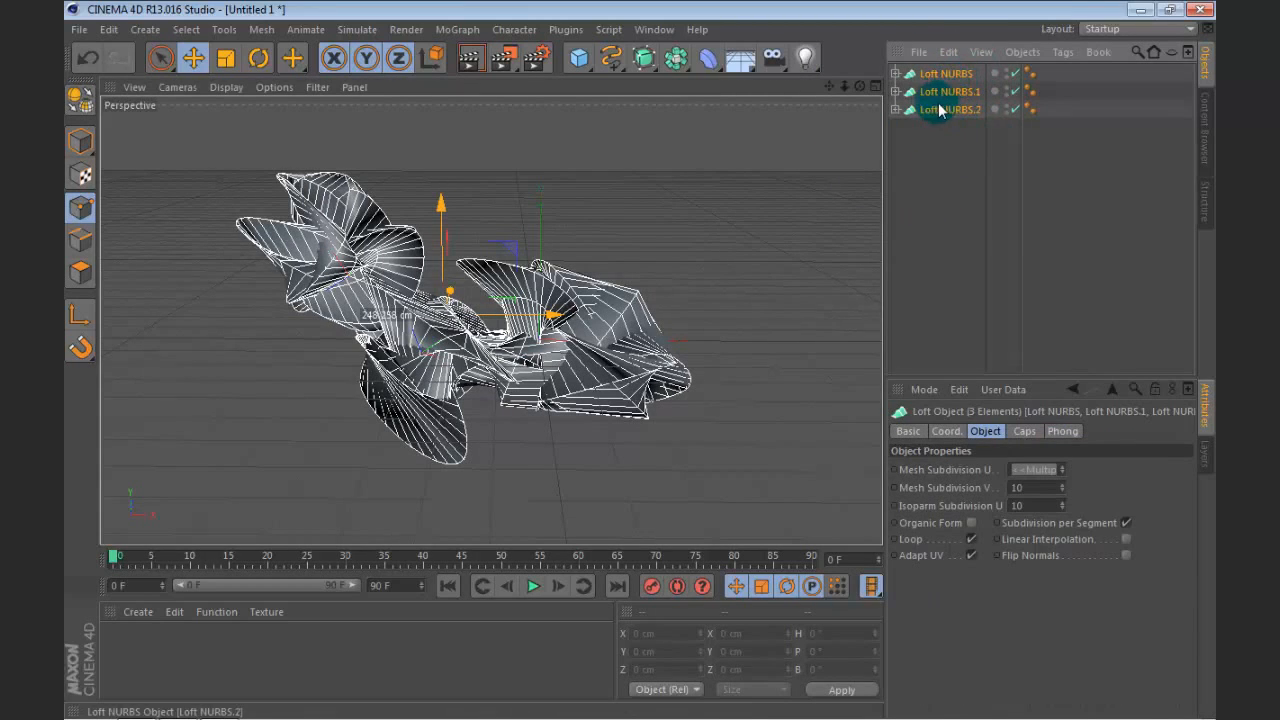
pyautogui.hotkey('alt', 'g')
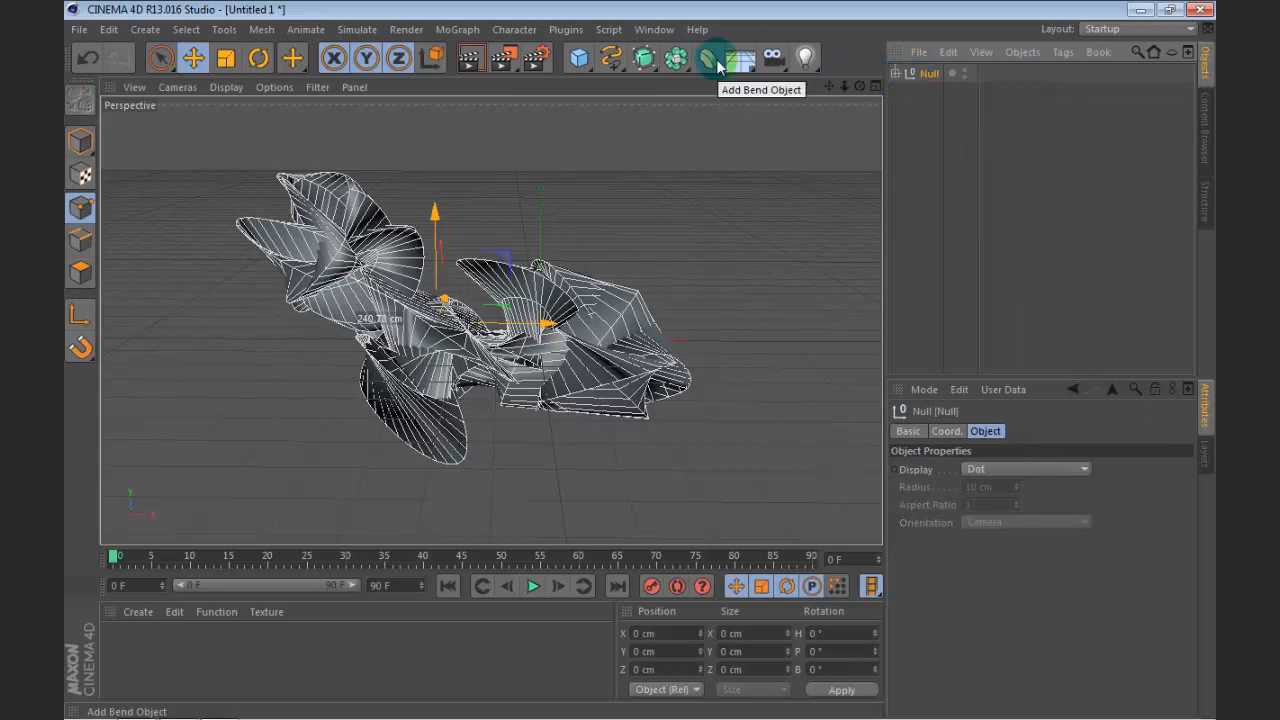
pyautogui.moveTo(710, 57); pyautogui.dragTo(240, 118)
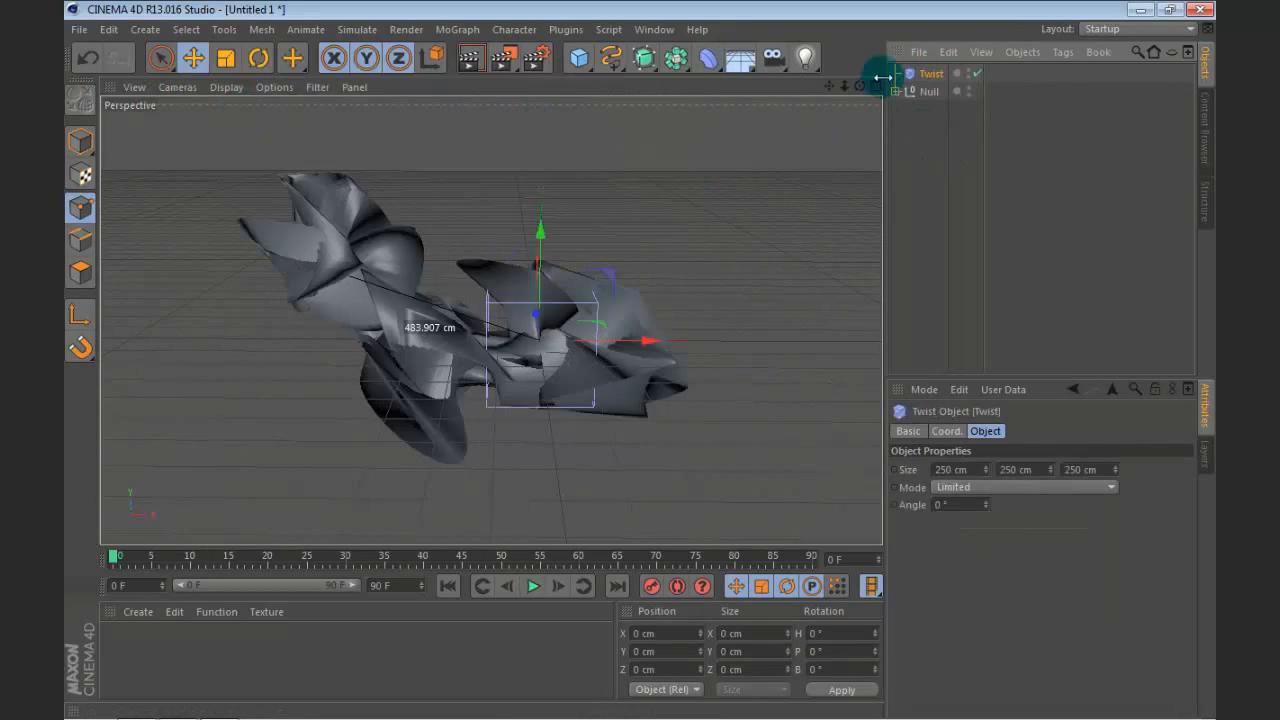
pyautogui.click(258, 57)
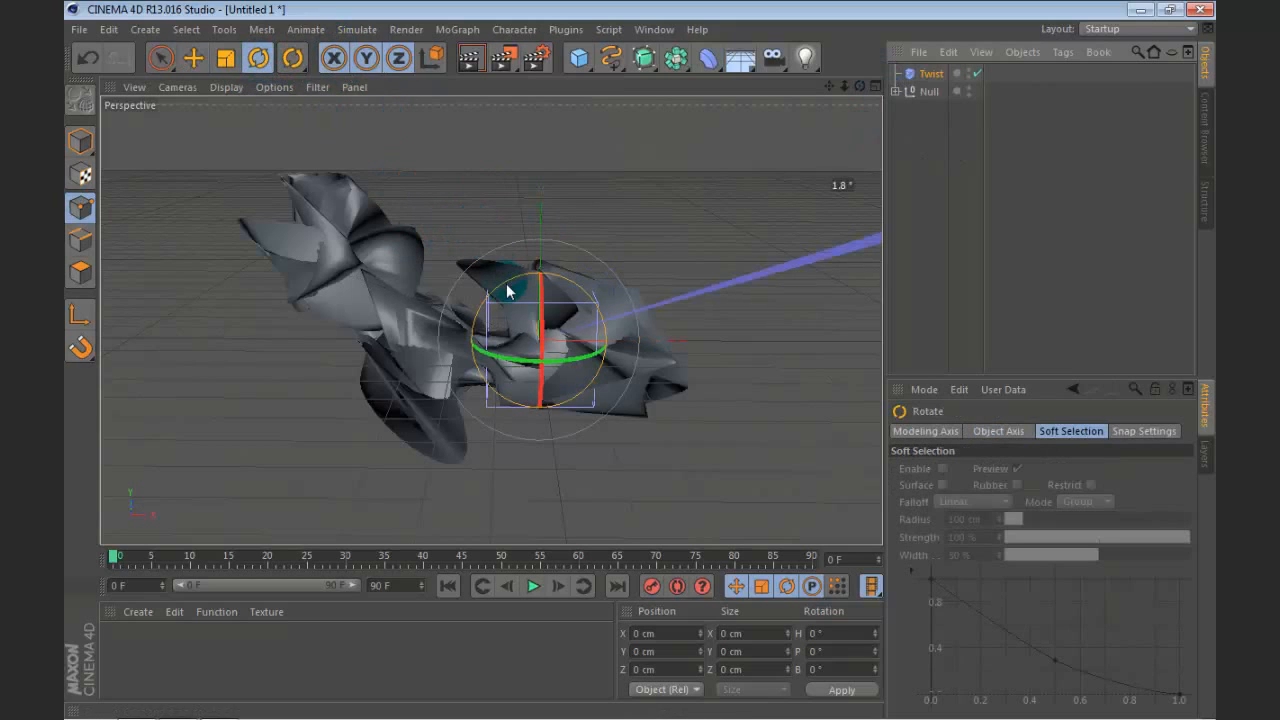
pyautogui.moveTo(540, 278); pyautogui.dragTo(594, 318)
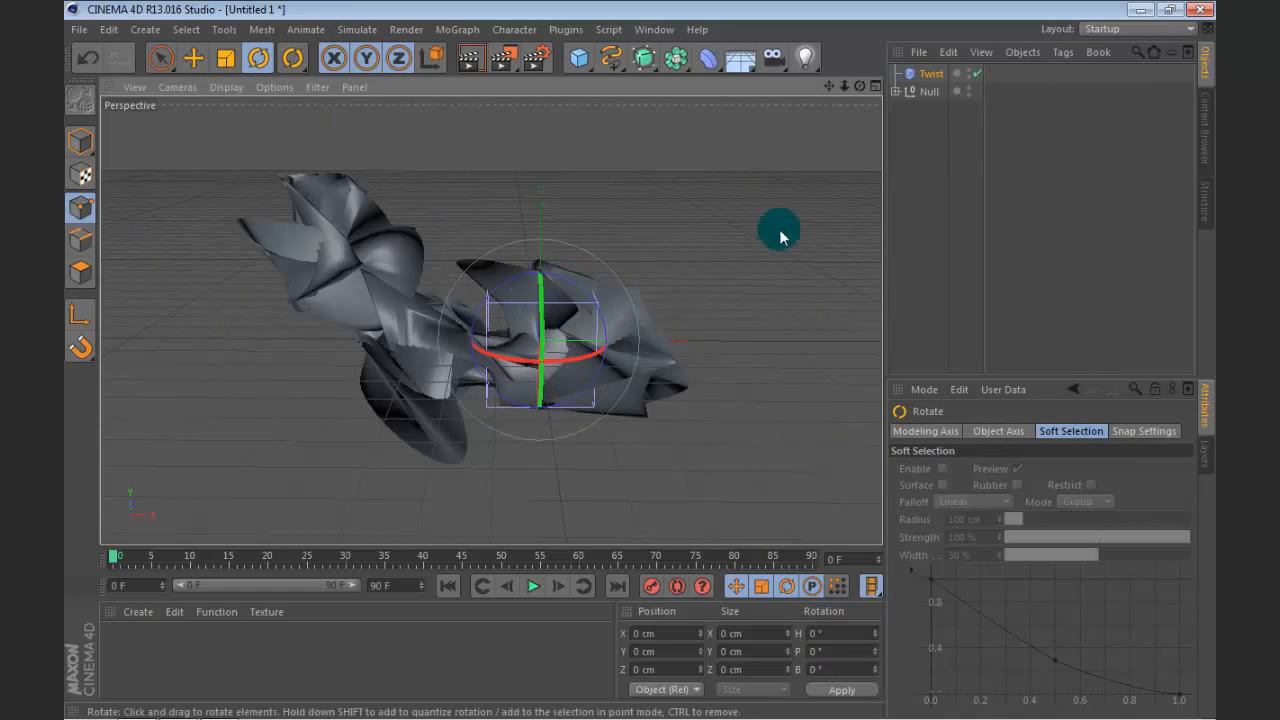
# Step: Set the Twist deformer to Unlimited mode with an angle of 41° and place it inside the null with the lofts
pyautogui.click(925, 73)
pyautogui.click(958, 489)
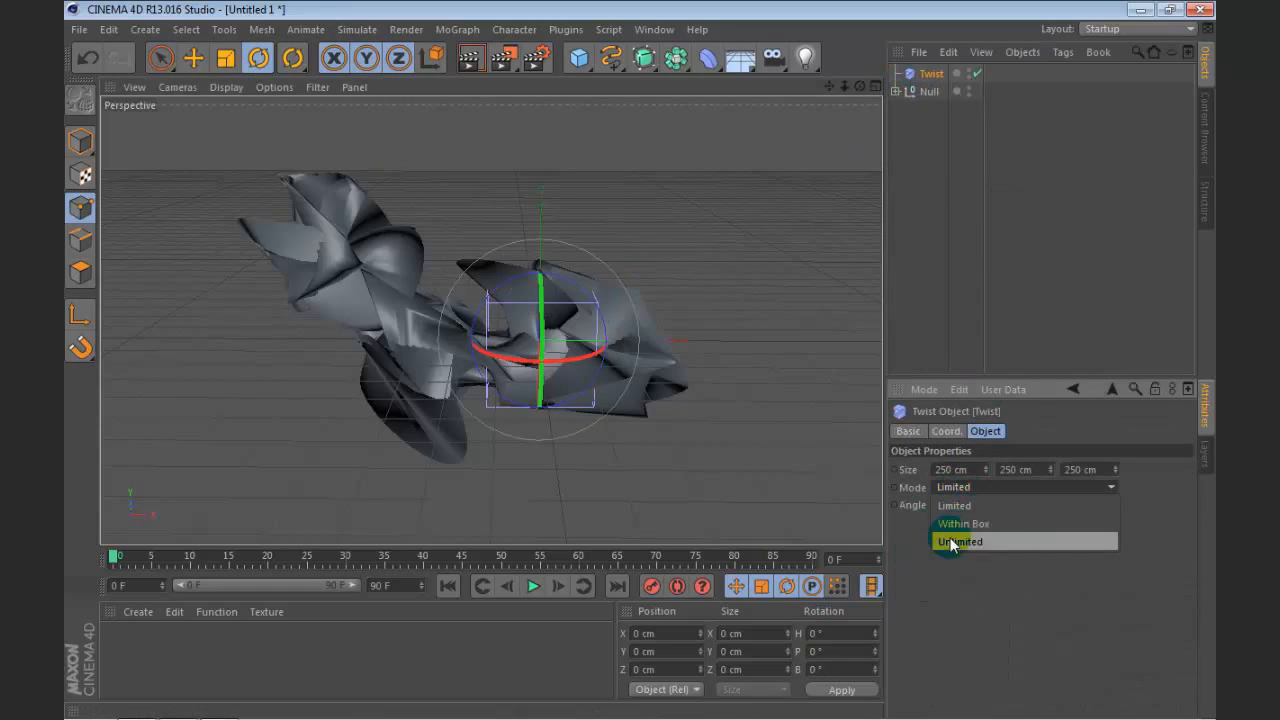
pyautogui.click(965, 541)
pyautogui.moveTo(986, 505); pyautogui.dragTo(986, 503)
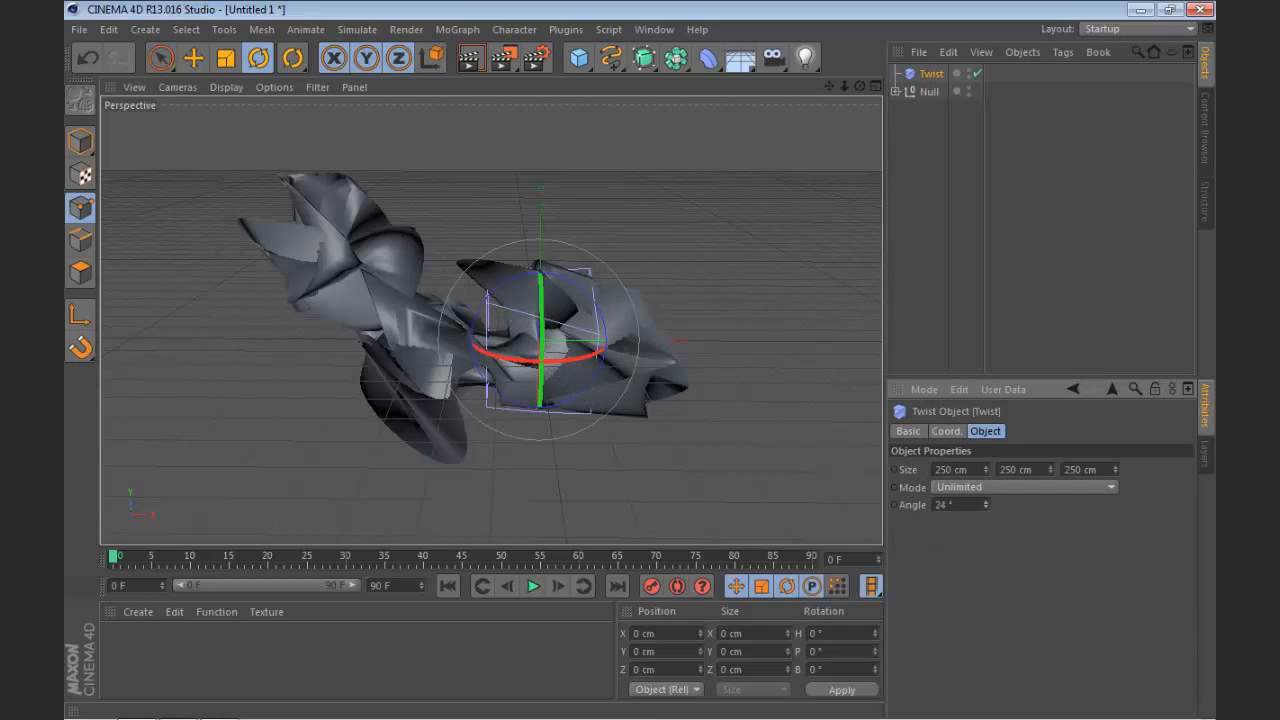
pyautogui.moveTo(953, 95); pyautogui.dragTo(952, 93)
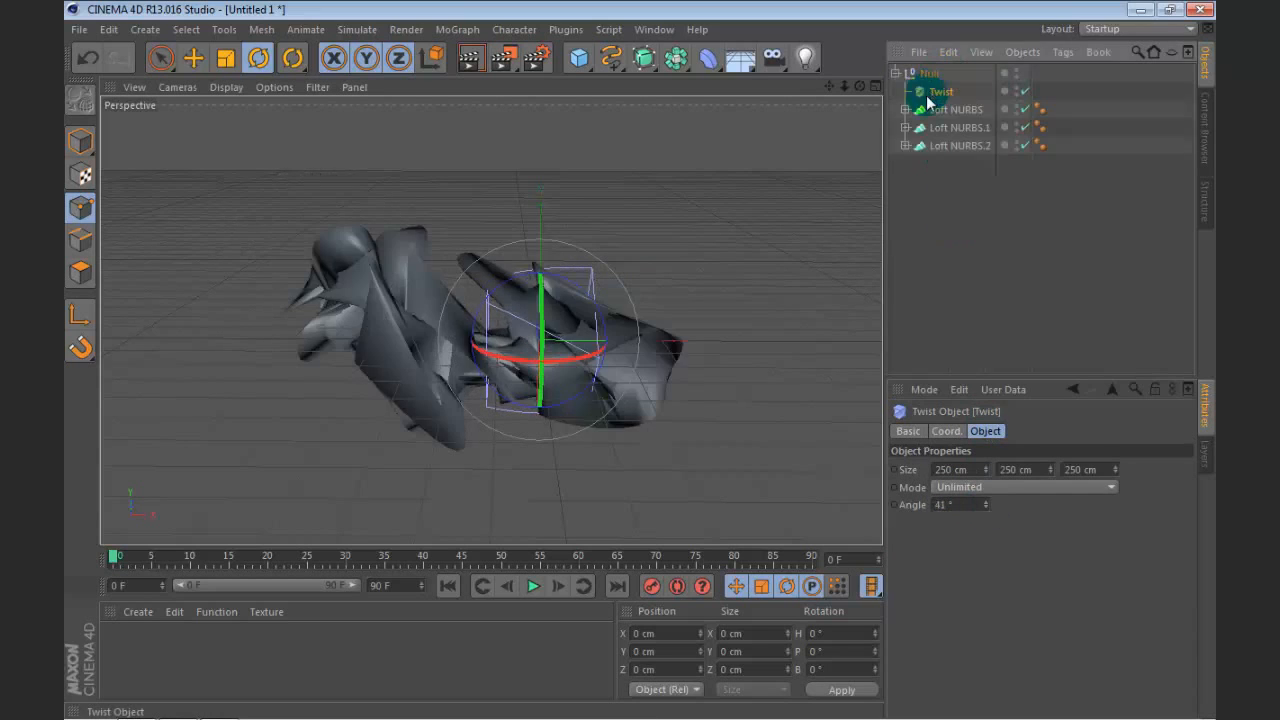
pyautogui.click(908, 168)
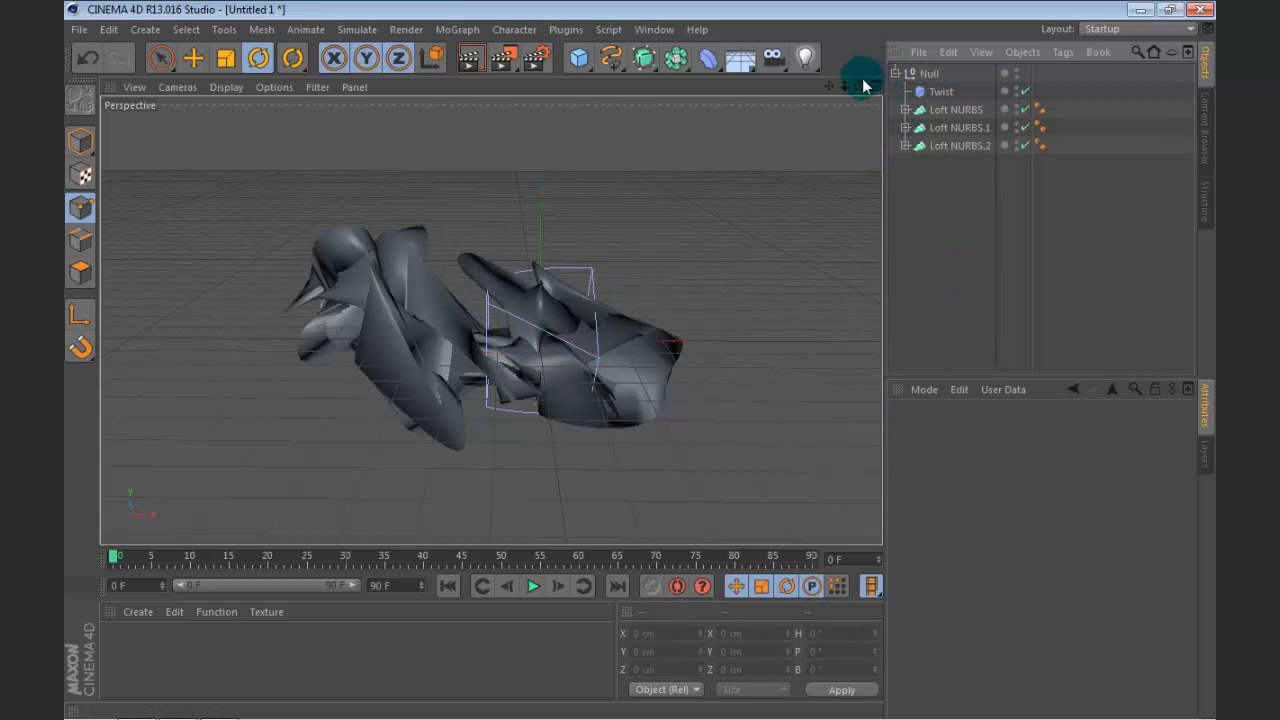
# Step: Duplicate the null group of twisted lofts and rotate the copy to a different orientation
pyautogui.moveTo(861, 85); pyautogui.dragTo(538, 340)
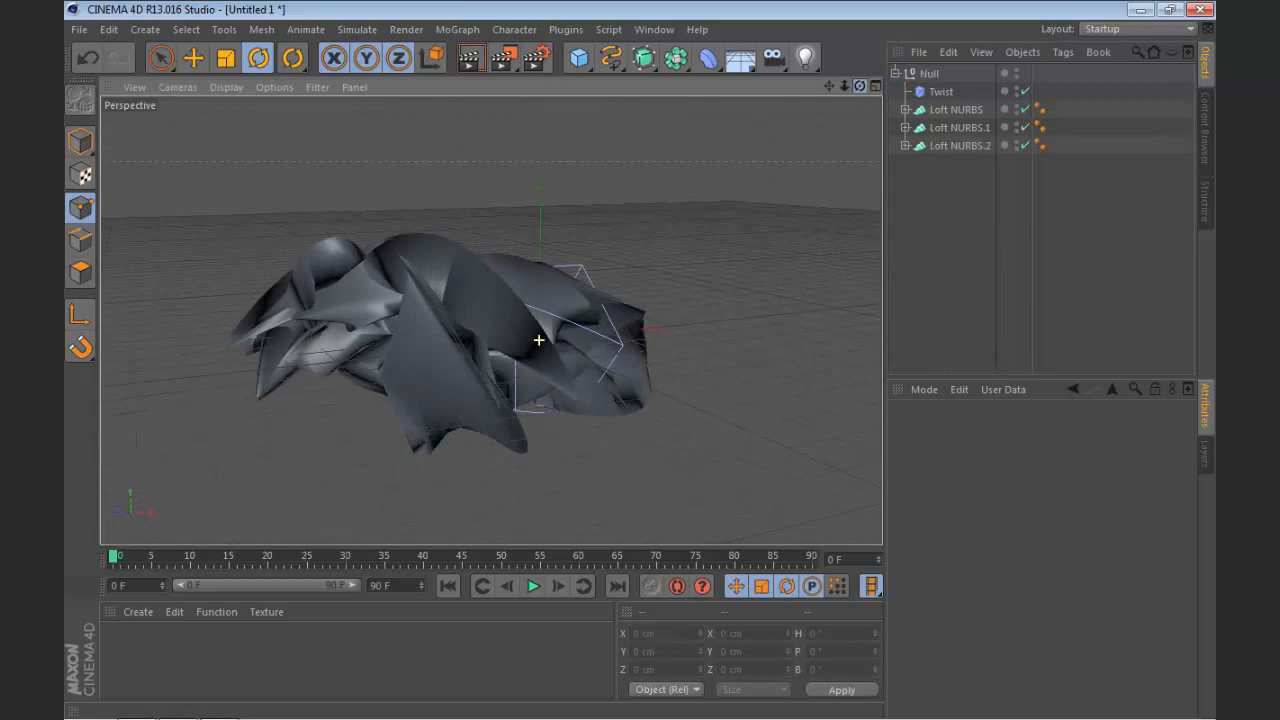
pyautogui.click(895, 73)
pyautogui.keyDown('ctrl'); pyautogui.moveTo(917, 79); pyautogui.dragTo(916, 157); pyautogui.keyUp('ctrl')
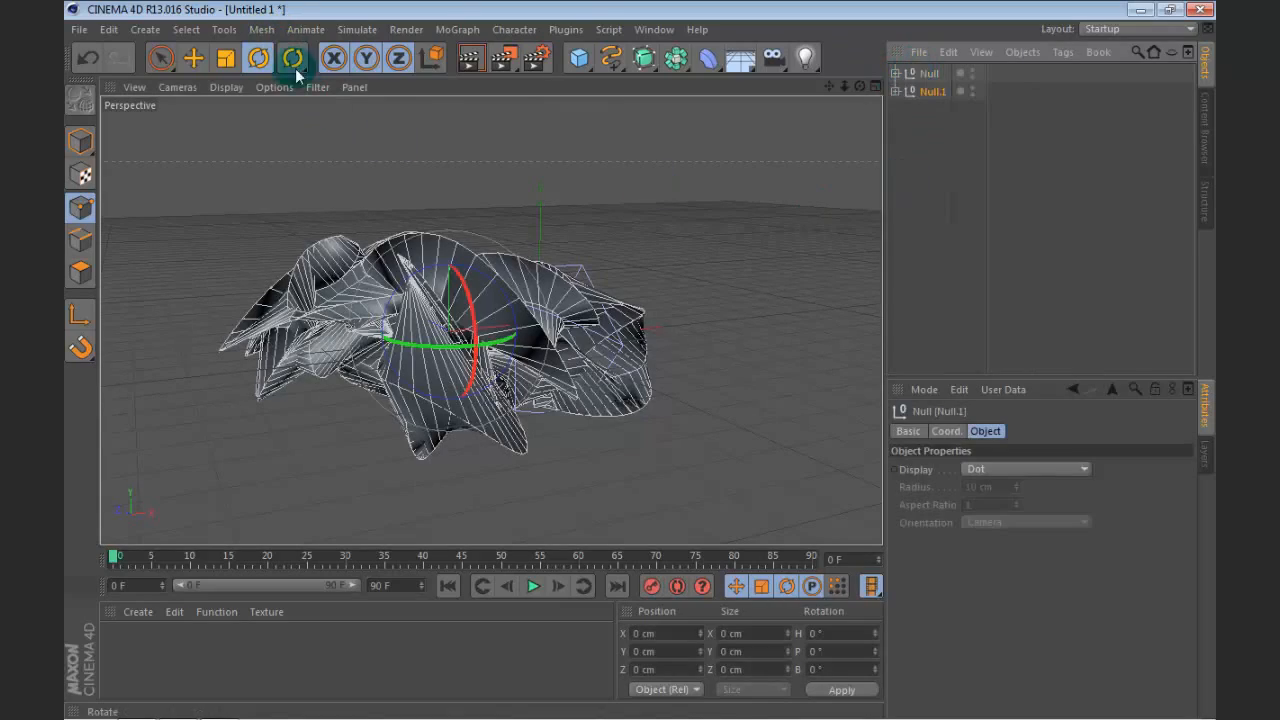
pyautogui.moveTo(391, 243); pyautogui.dragTo(383, 300)
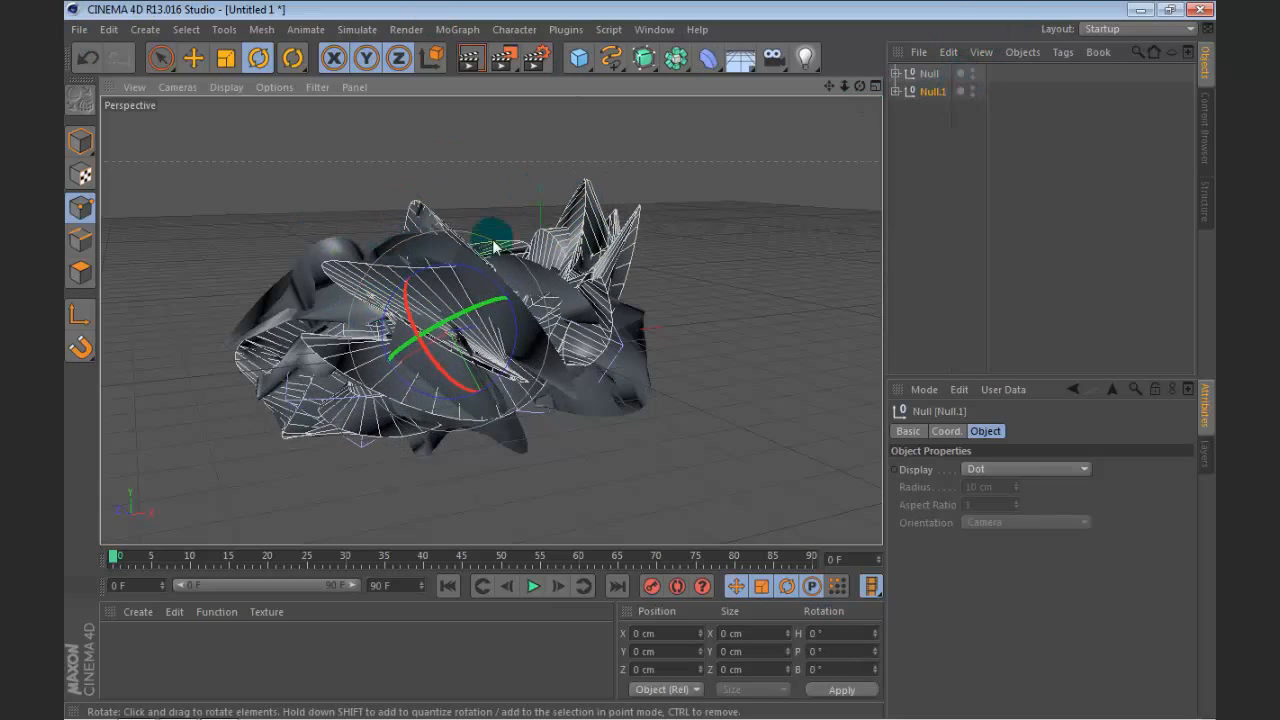
# Step: Move the group copy up and out in the positive X direction from the original group, and rotate it again
pyautogui.click(194, 58)
pyautogui.moveTo(400, 358); pyautogui.dragTo(902, 62)
pyautogui.click(258, 58)
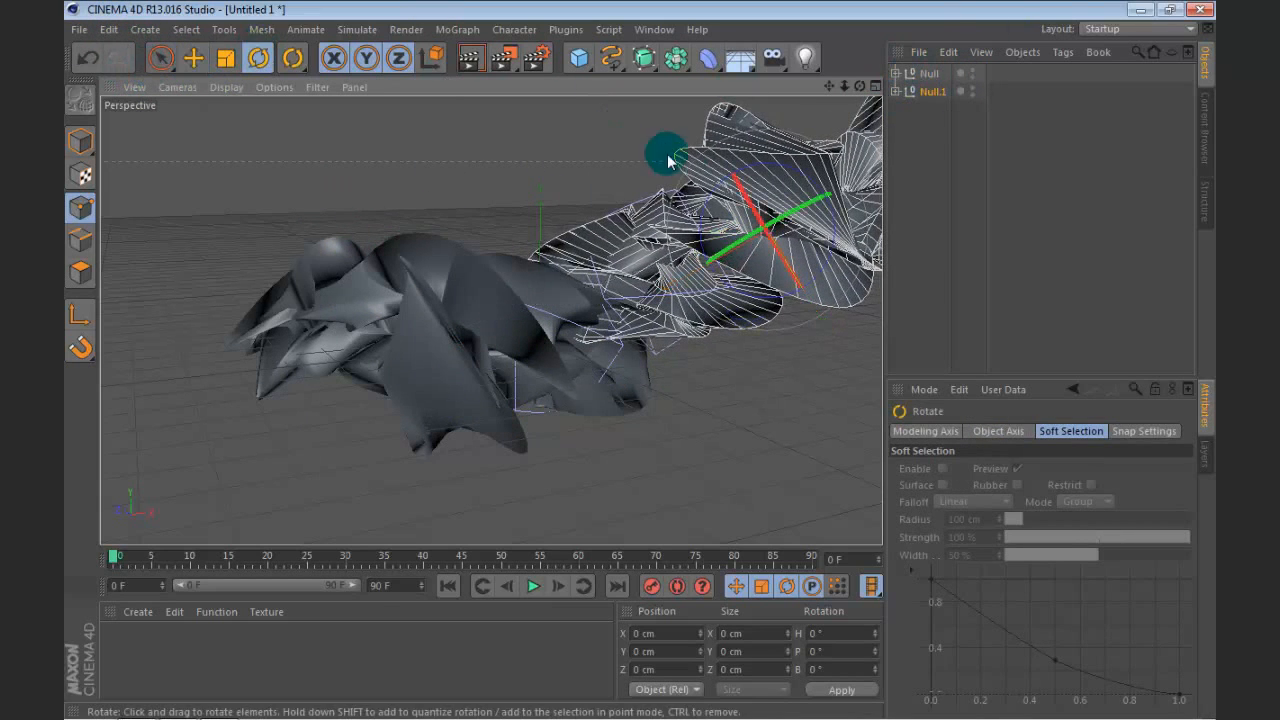
pyautogui.moveTo(663, 149); pyautogui.dragTo(711, 143)
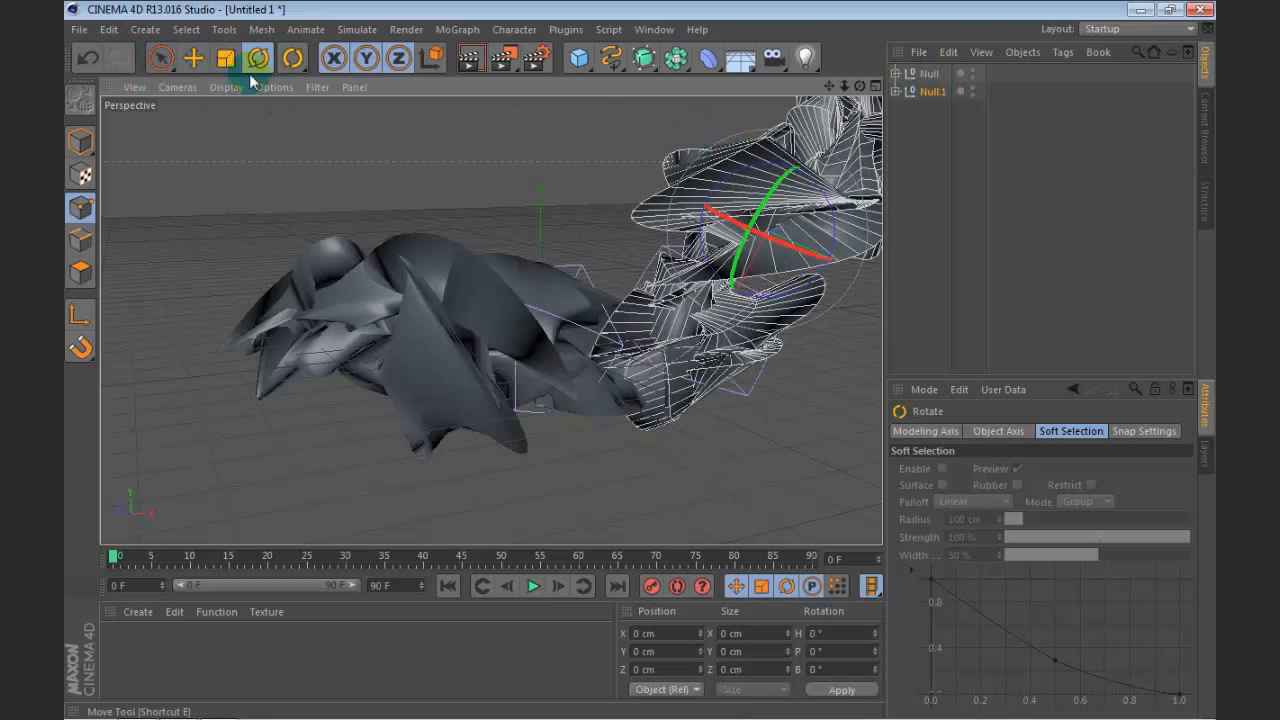
# Step: Shift the group copy closer to the end of the original group and scale it down slightly
pyautogui.click(194, 56)
pyautogui.moveTo(842, 262); pyautogui.dragTo(760, 189)
pyautogui.click(222, 60)
pyautogui.moveTo(807, 288); pyautogui.dragTo(737, 388)
pyautogui.moveTo(831, 85); pyautogui.dragTo(756, 188)
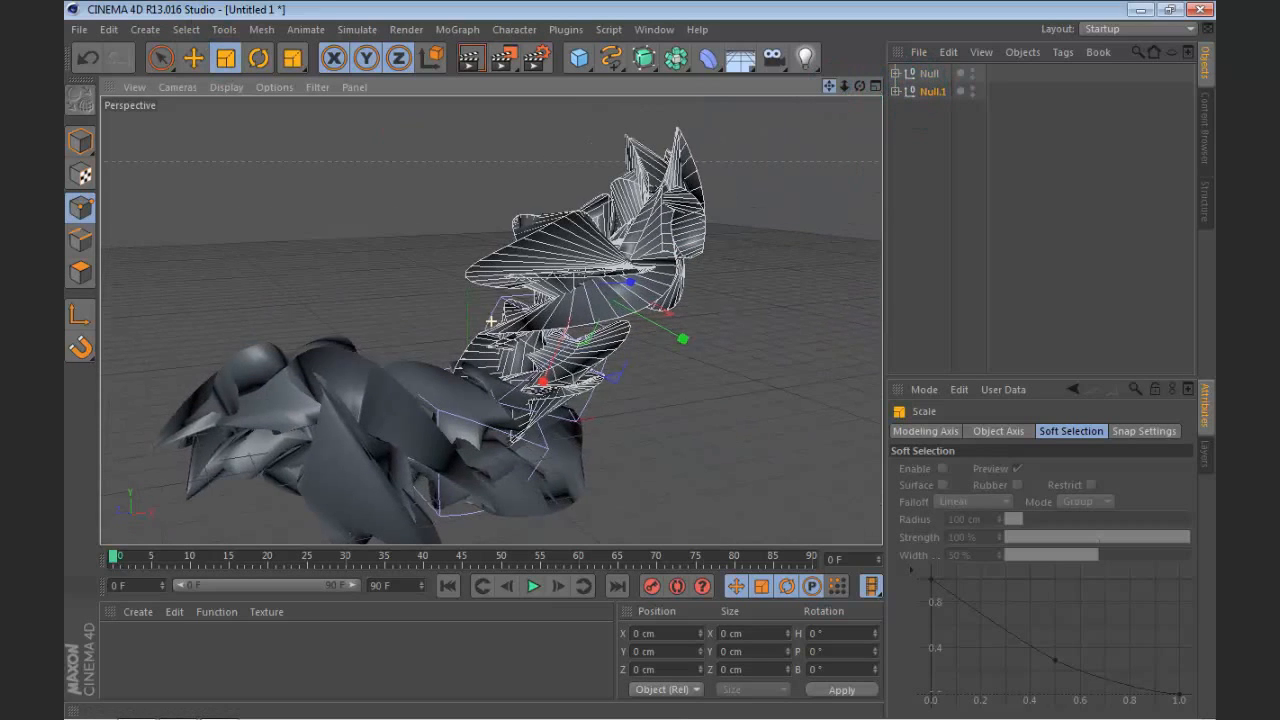
pyautogui.click(923, 117)
# Step: Set the angle of the Twist deformer inside Null.1 to -31°
pyautogui.moveTo(885, 81); pyautogui.dragTo(896, 91)
pyautogui.click(896, 92)
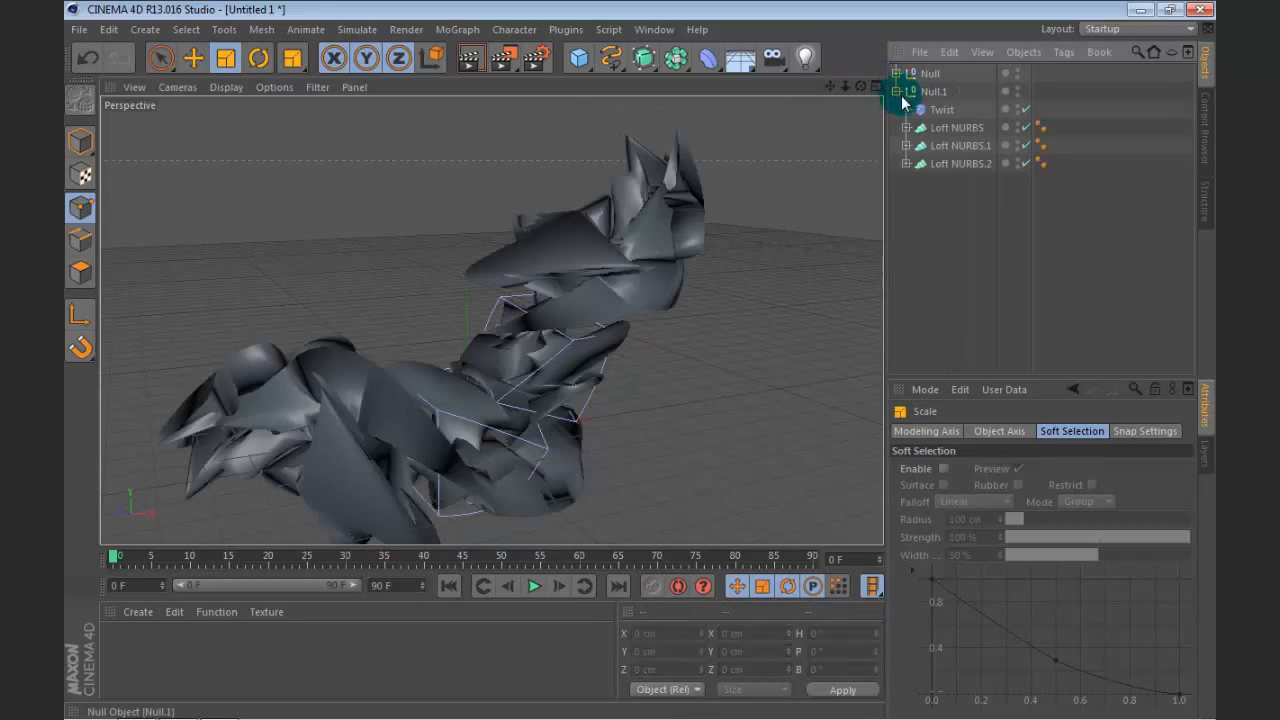
pyautogui.click(940, 110)
pyautogui.click(942, 506)
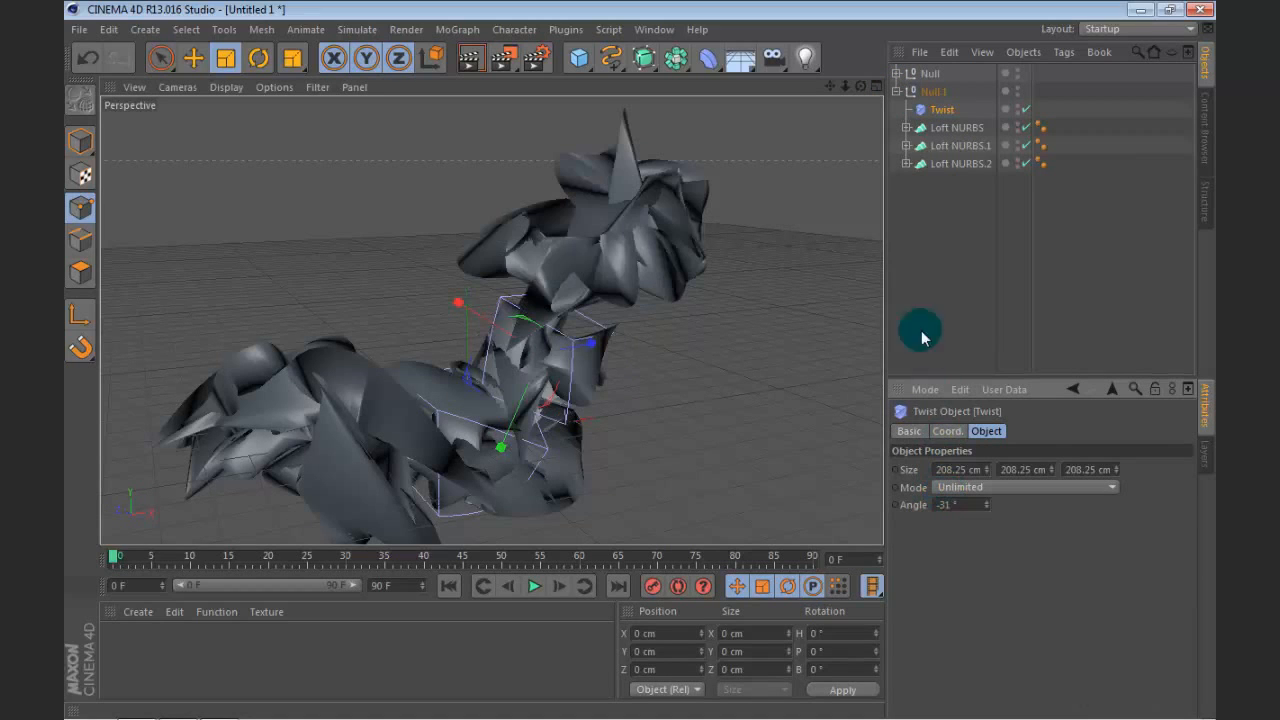
# Step: In Null.1, set Loft NURBS to Mesh Subdivision U 16 and raise the Mesh Subdivision U of Loft NURBS.1
pyautogui.click(946, 130)
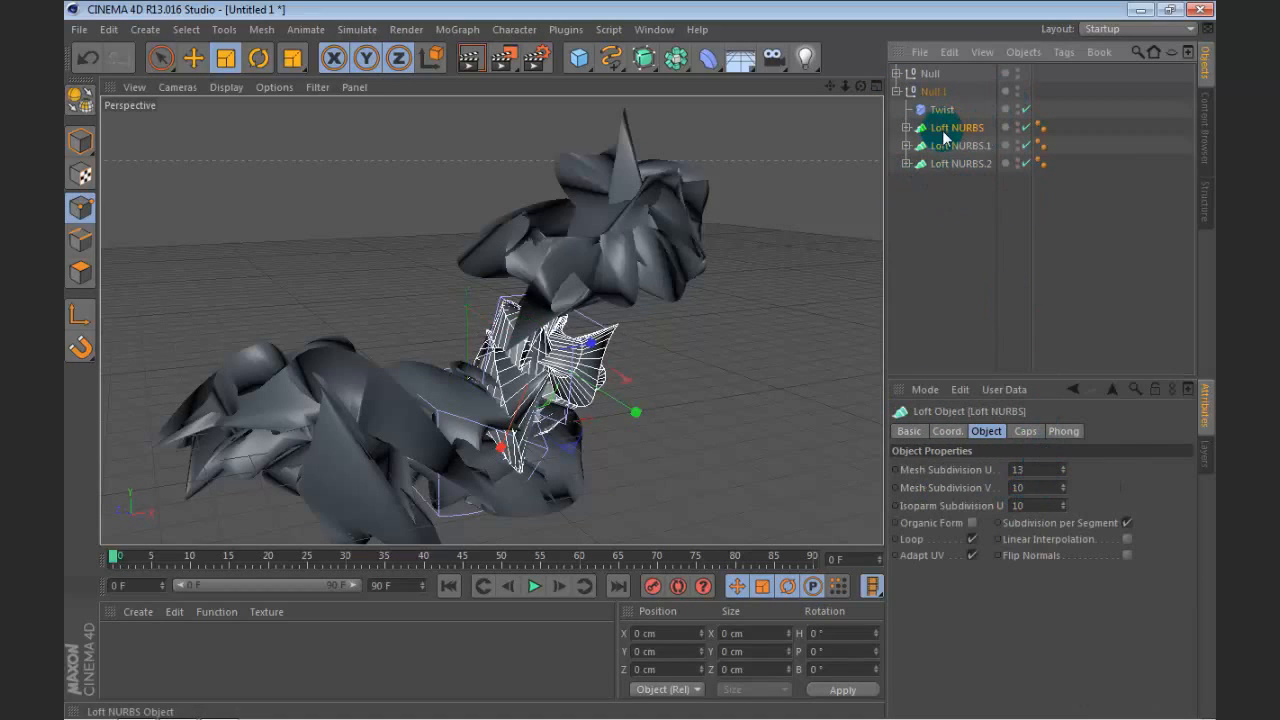
pyautogui.doubleClick(1035, 469)
pyautogui.write('16')
pyautogui.press('Return')
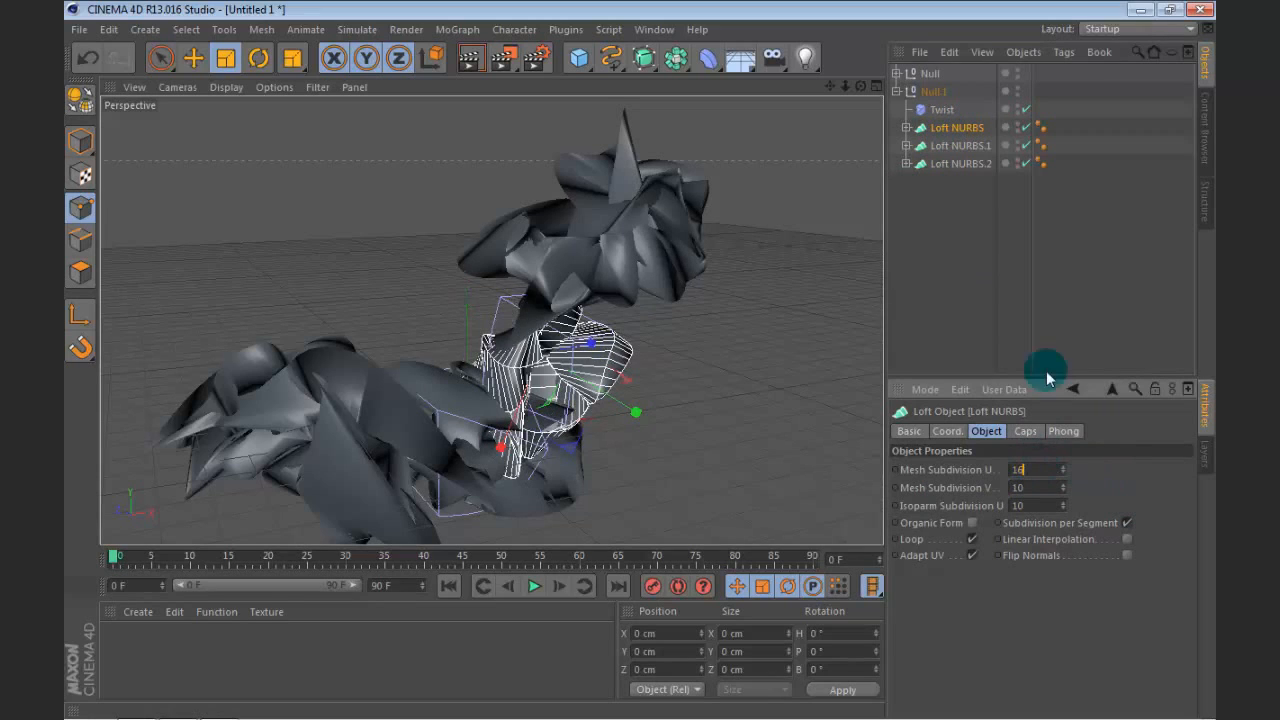
pyautogui.click(958, 145)
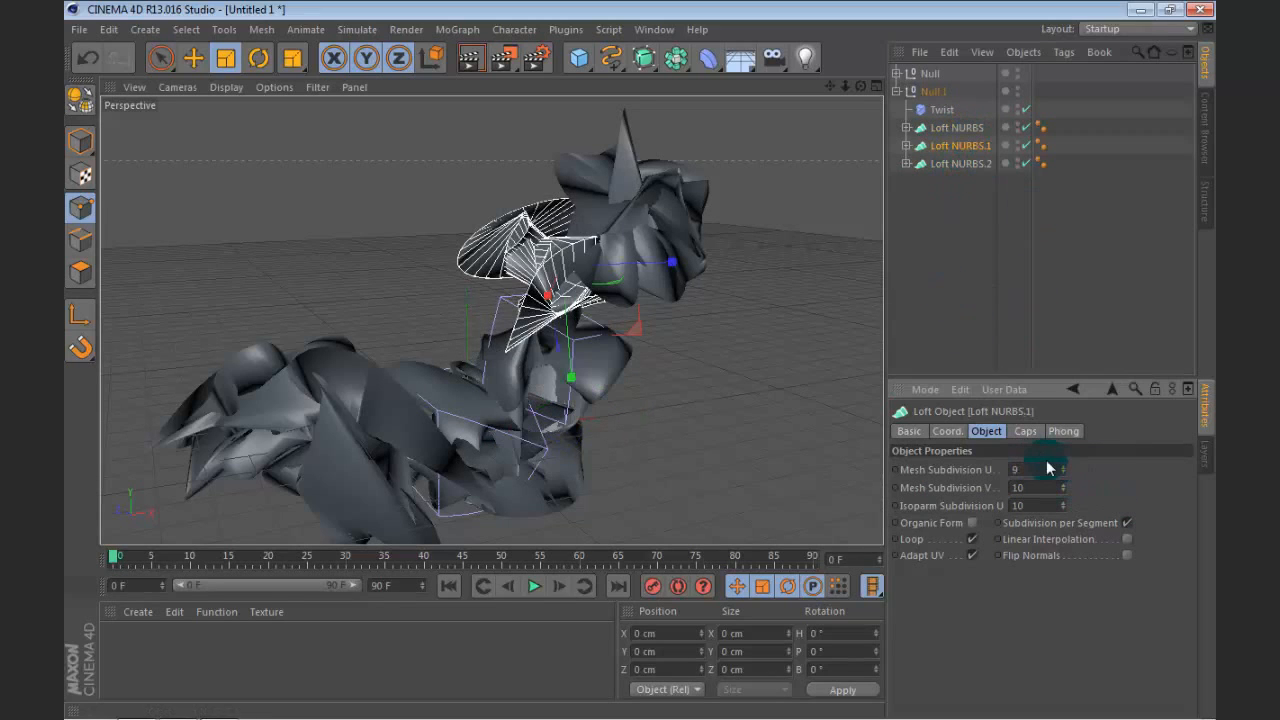
pyautogui.scroll(7, 1048, 462)
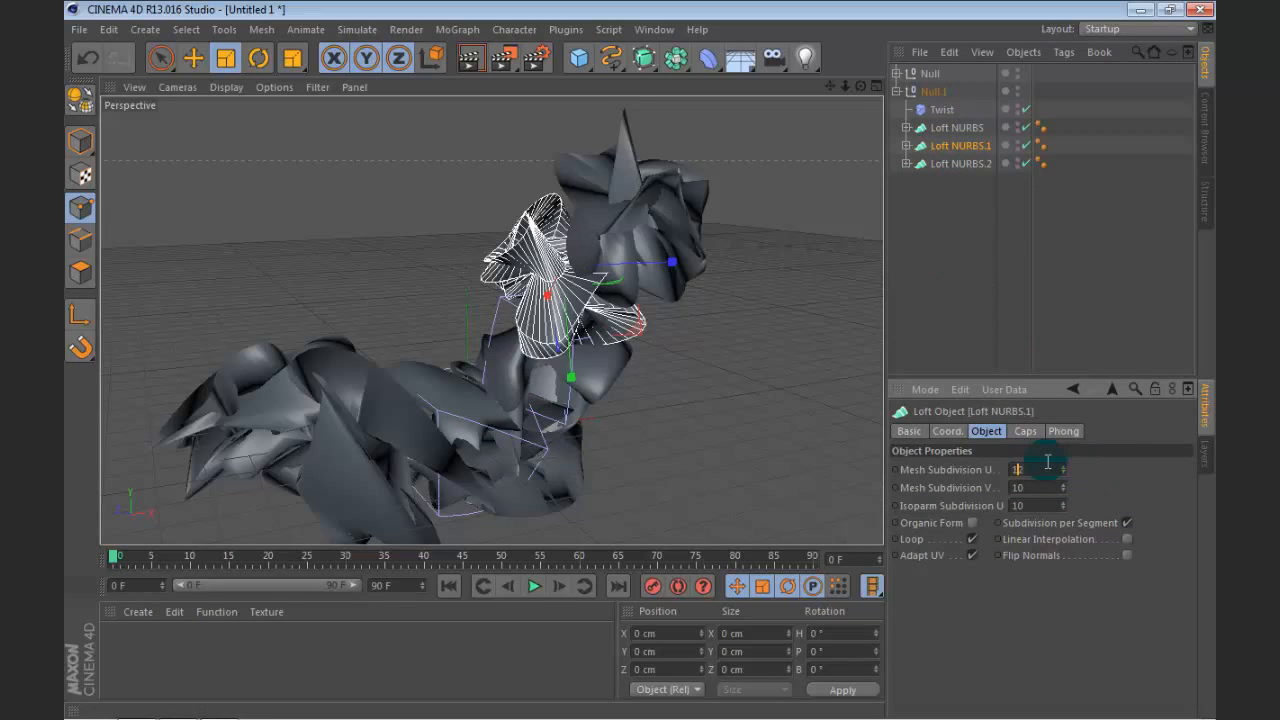
# Step: Set the Mesh Subdivision U of Loft NURBS.2 inside Null.1 to 11, keeping its Mesh Subdivision V at 10
pyautogui.click(946, 166)
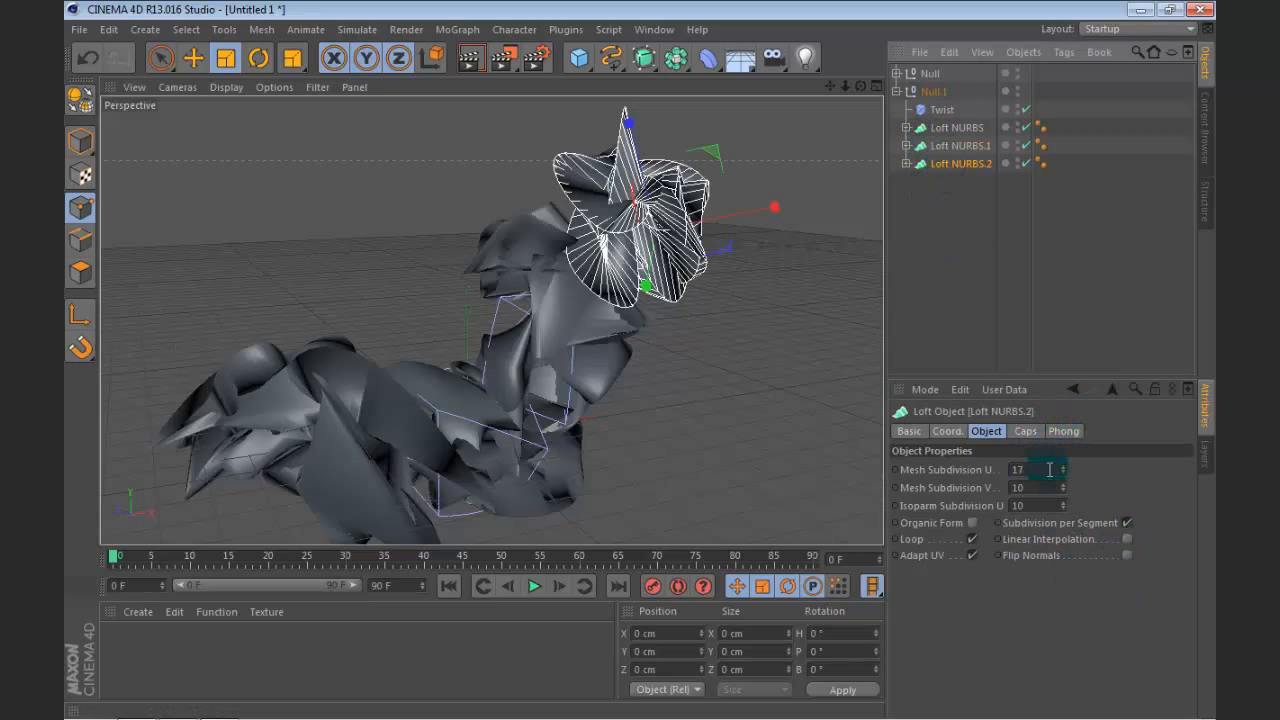
pyautogui.scroll(-7, 1046, 481)
pyautogui.scroll(8, 1046, 481)
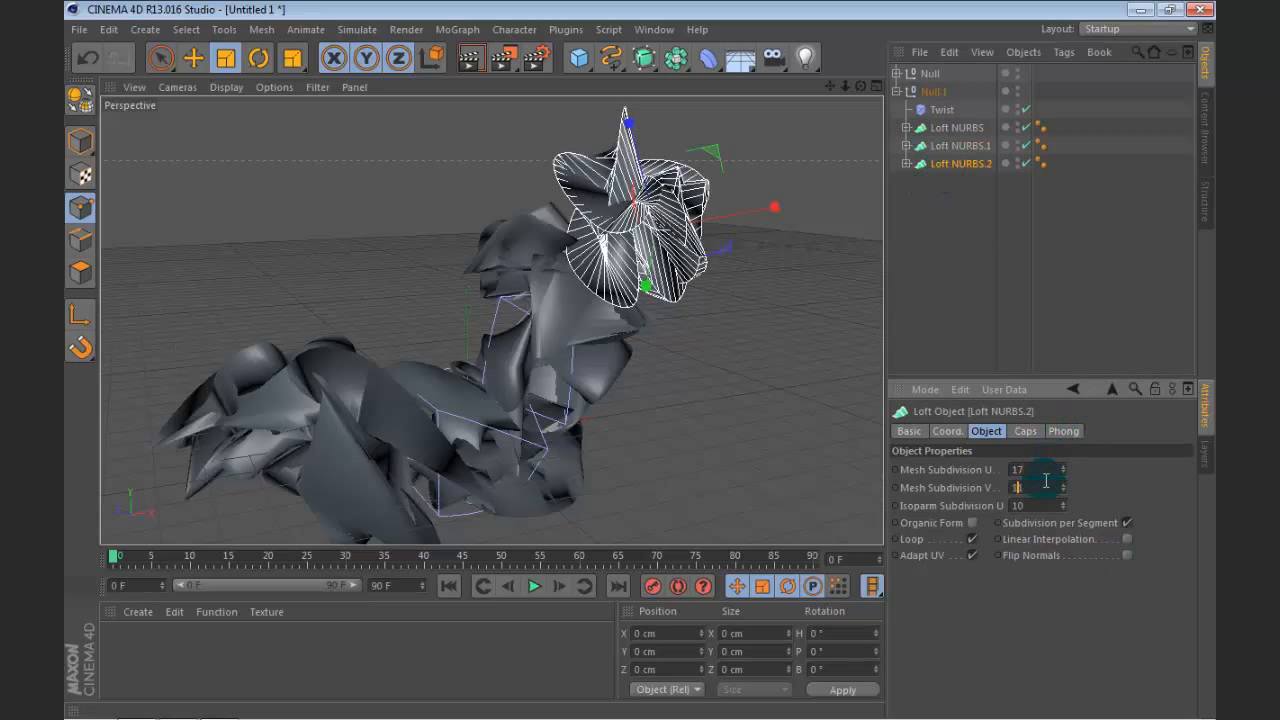
pyautogui.rightClick(986, 499)
pyautogui.click(1036, 526)
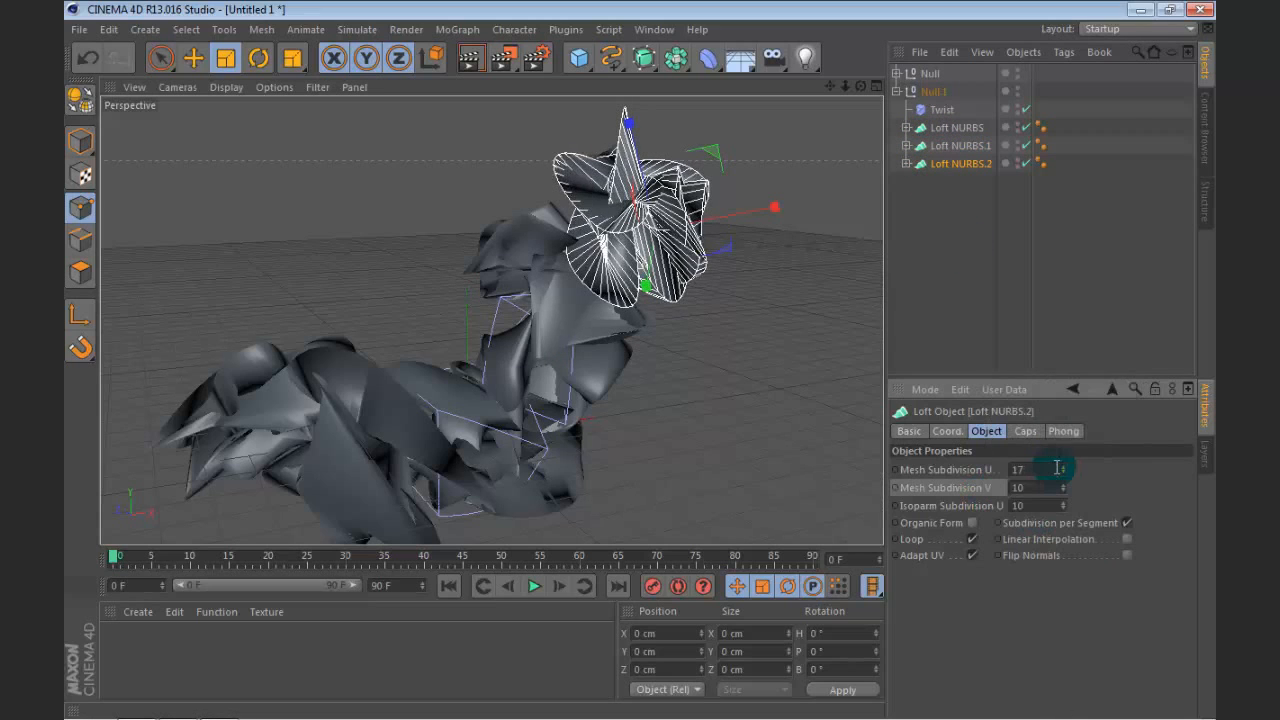
pyautogui.scroll(-19, 1055, 473)
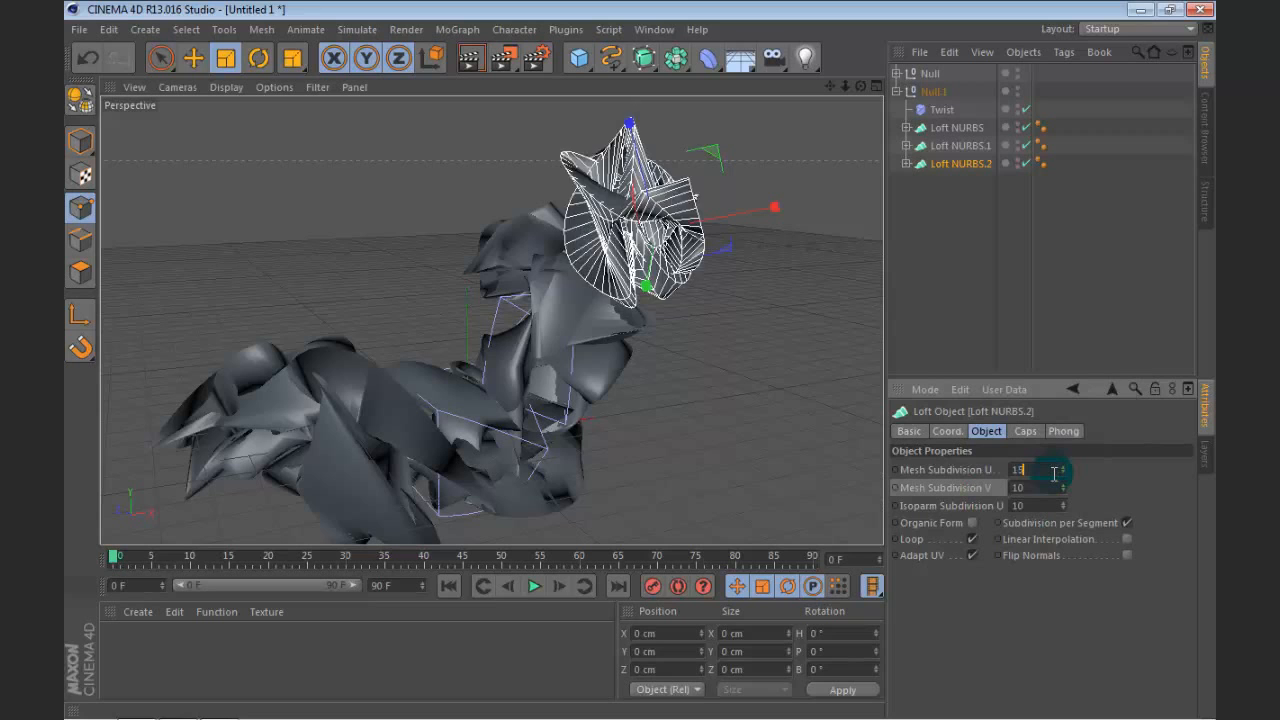
pyautogui.click(1017, 306)
# Step: Duplicate both null groups, Null and Null.1, together with their contents
pyautogui.moveTo(860, 88)
pyautogui.mouseDown()
pyautogui.moveTo(935, 72)
pyautogui.moveTo(862, 104)
pyautogui.moveTo(861, 88)
pyautogui.mouseUp()
pyautogui.click(897, 91)
pyautogui.moveTo(917, 137); pyautogui.dragTo(913, 41)
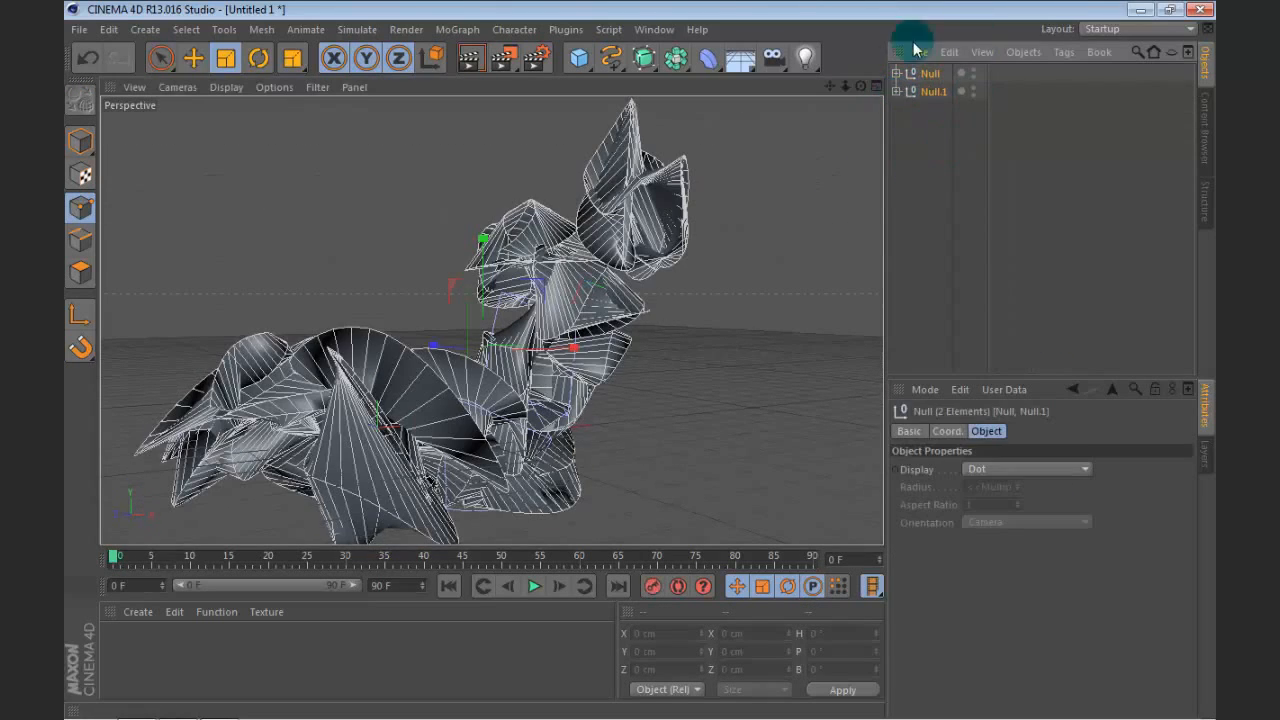
pyautogui.hotkey('ctrl', 'c')
pyautogui.hotkey('ctrl', 'v')
pyautogui.scroll(-4, 700, 286)
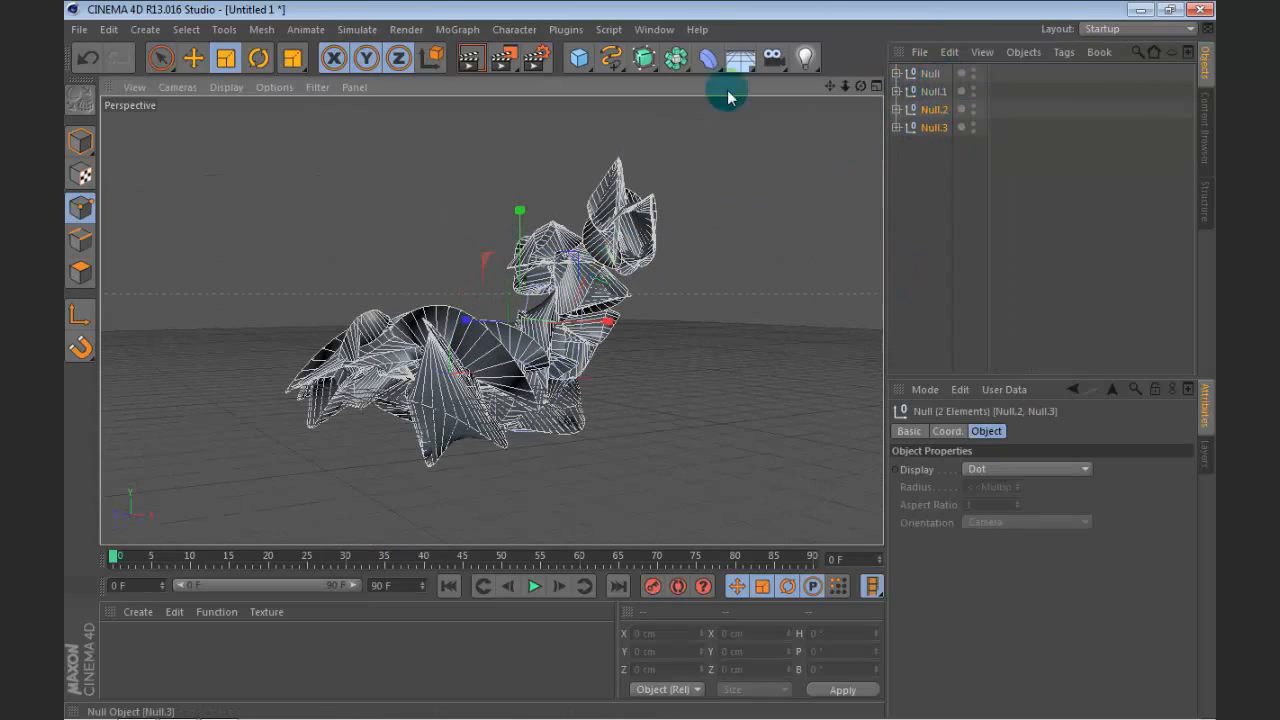
# Step: Rotate the two duplicated null groups together so they cross the original shapes at a different orientation
pyautogui.click(258, 72)
pyautogui.moveTo(466, 297); pyautogui.dragTo(609, 423)
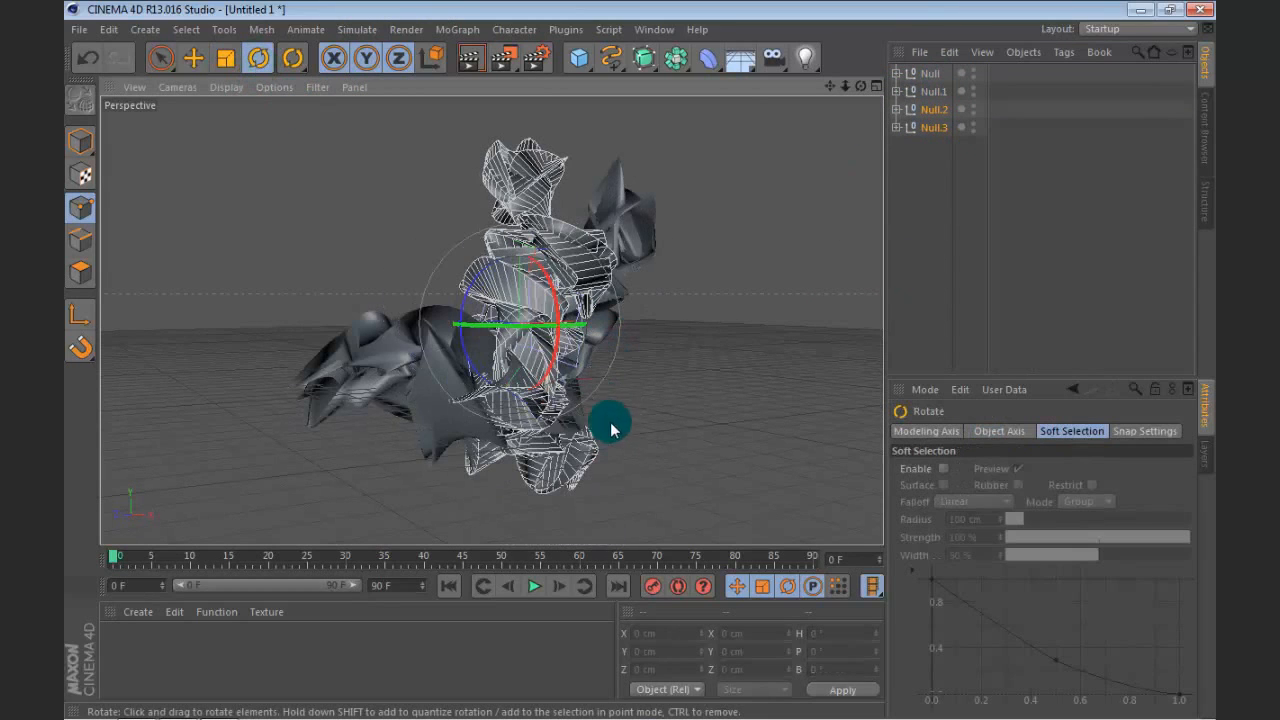
pyautogui.click(197, 62)
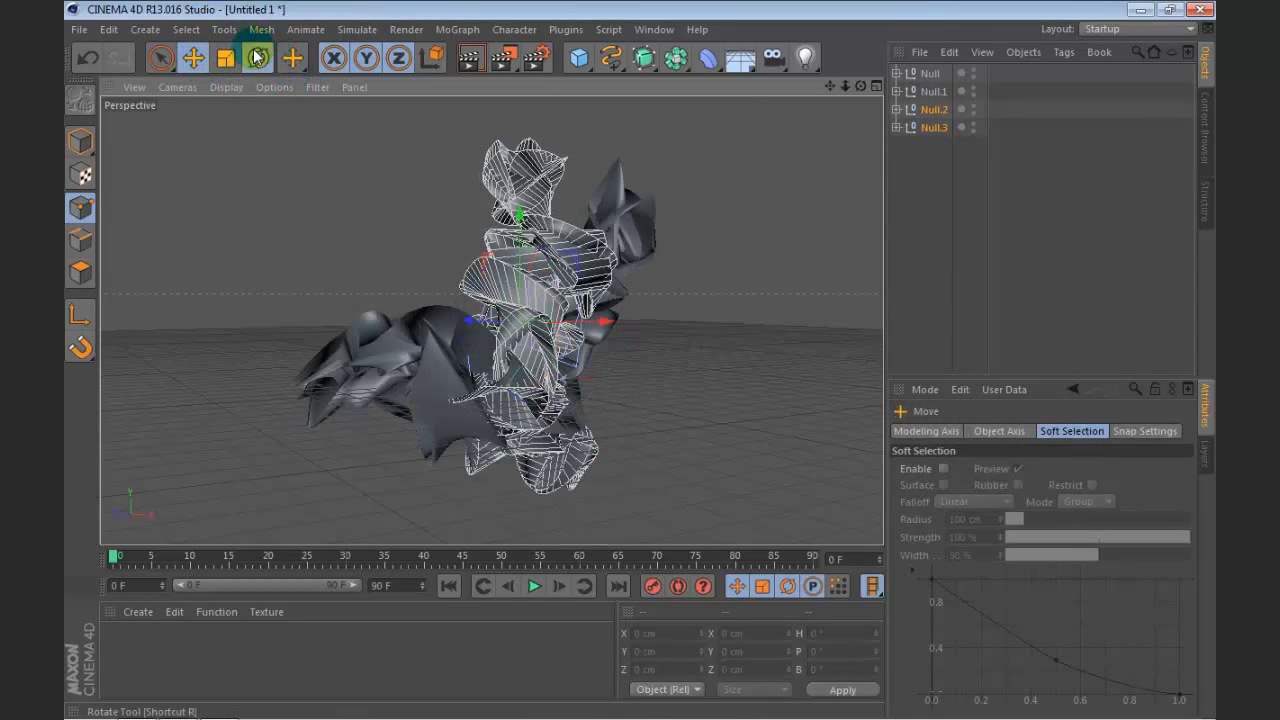
pyautogui.click(258, 57)
pyautogui.moveTo(486, 188); pyautogui.dragTo(563, 189)
# Step: Scale the two duplicated null groups down together to make them smaller than the originals
pyautogui.click(226, 57)
pyautogui.moveTo(352, 199); pyautogui.dragTo(258, 378)
pyautogui.moveTo(342, 294); pyautogui.dragTo(280, 384)
pyautogui.click(199, 54)
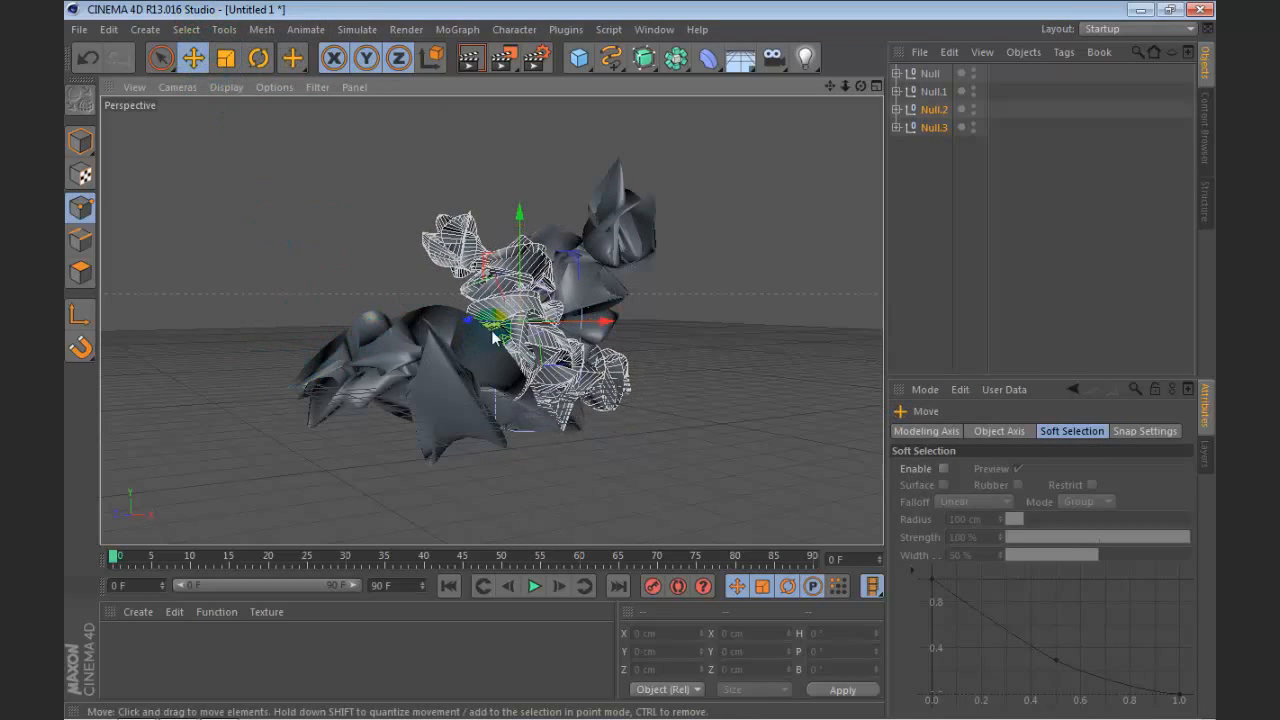
# Step: Move the two duplicated null groups, Null.2 and Null.3, down so they extend below the original shapes
pyautogui.moveTo(523, 271); pyautogui.dragTo(612, 392)
pyautogui.click(1088, 228)
pyautogui.moveTo(860, 86)
pyautogui.mouseDown()
pyautogui.moveTo(990, 125)
pyautogui.moveTo(930, 130)
pyautogui.moveTo(862, 72)
pyautogui.moveTo(876, 90)
pyautogui.mouseUp()
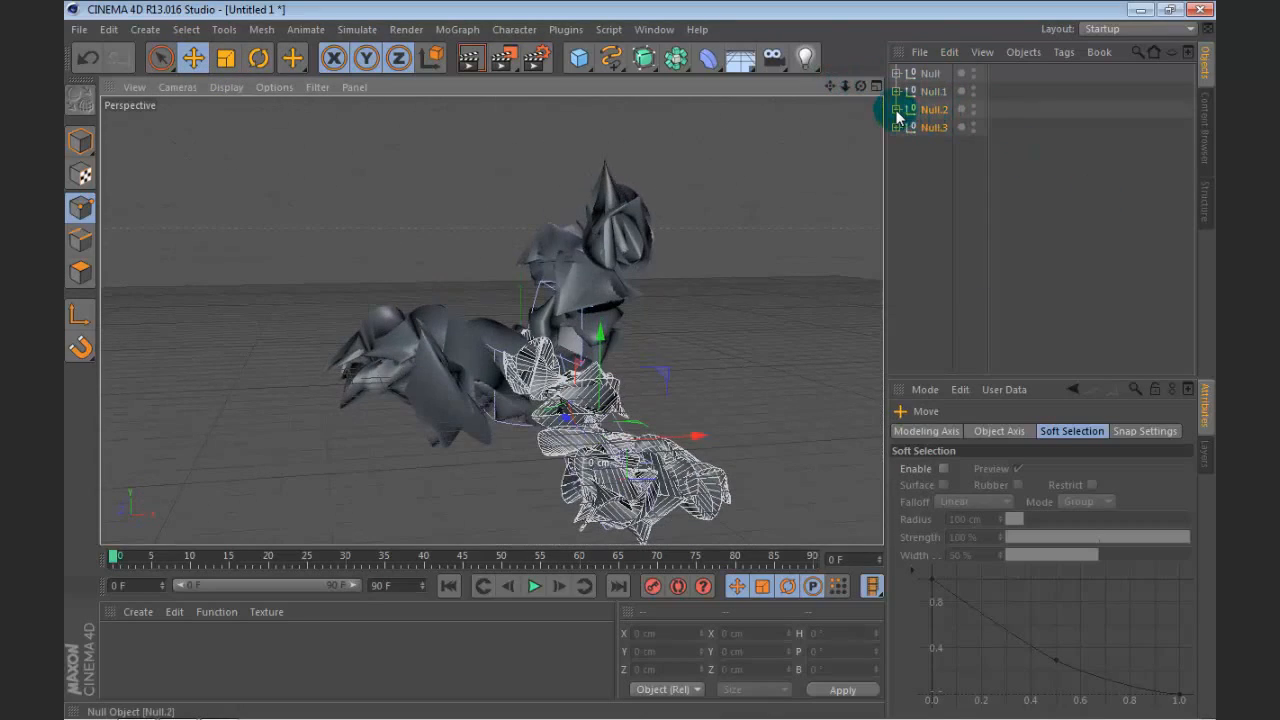
# Step: Set the Mesh Subdivision U of Loft NURBS inside Null.2 to 7
pyautogui.click(896, 110)
pyautogui.click(955, 146)
pyautogui.doubleClick(1035, 469)
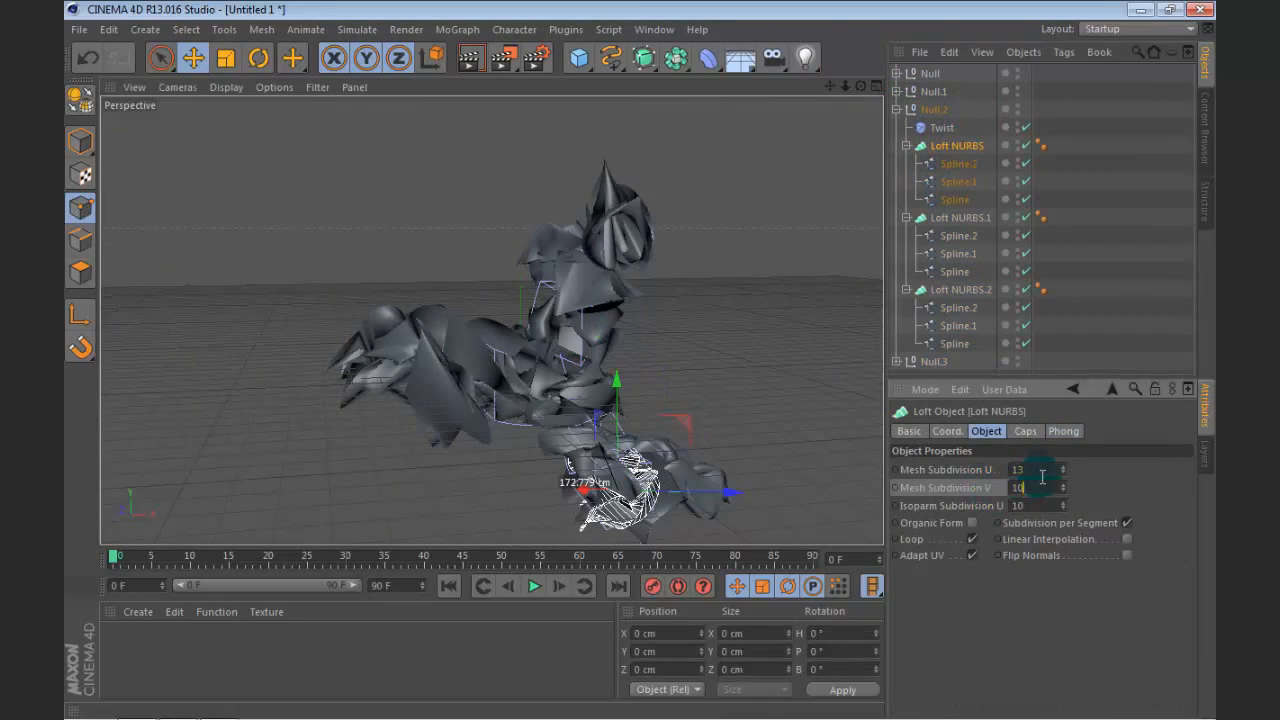
pyautogui.write('7')
pyautogui.press('Return')
# Step: Inside Null.2, set the Mesh Subdivision U of Loft NURBS.1 to 9 and that of Loft NURBS.2 to 11
pyautogui.click(977, 217)
pyautogui.doubleClick(1018, 469)
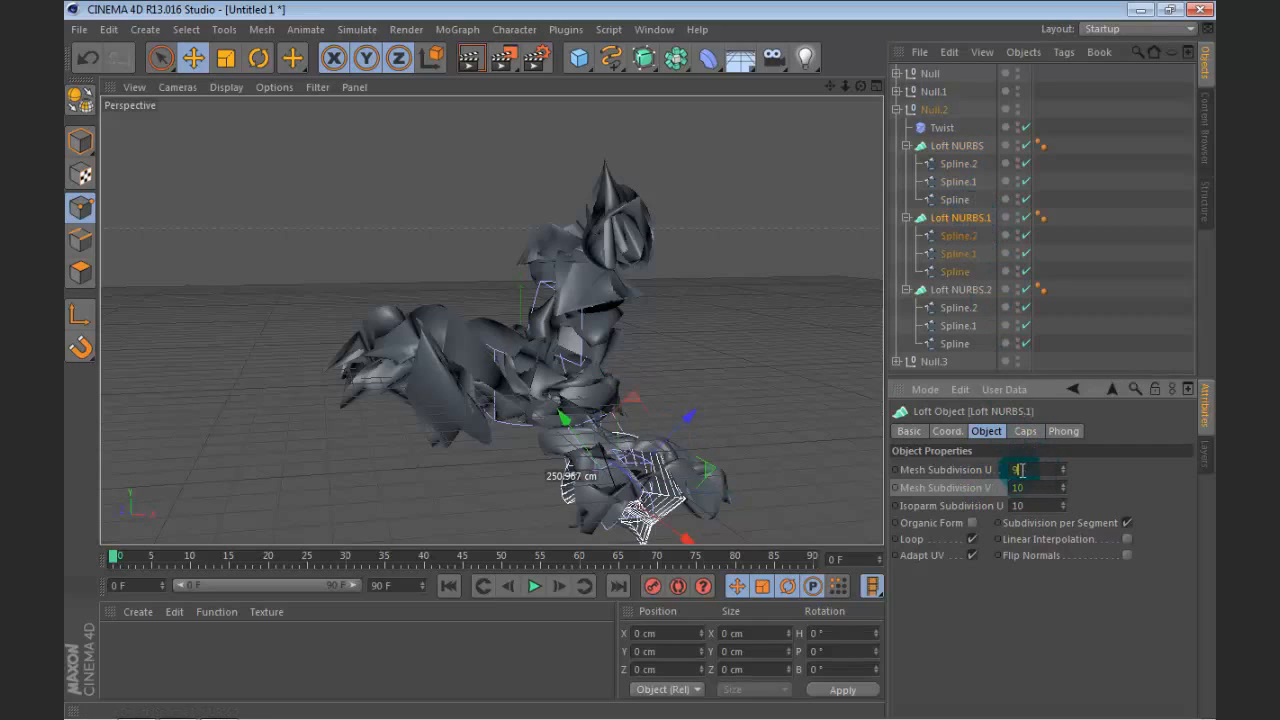
pyautogui.click(957, 290)
pyautogui.doubleClick(1018, 469)
pyautogui.write('11')
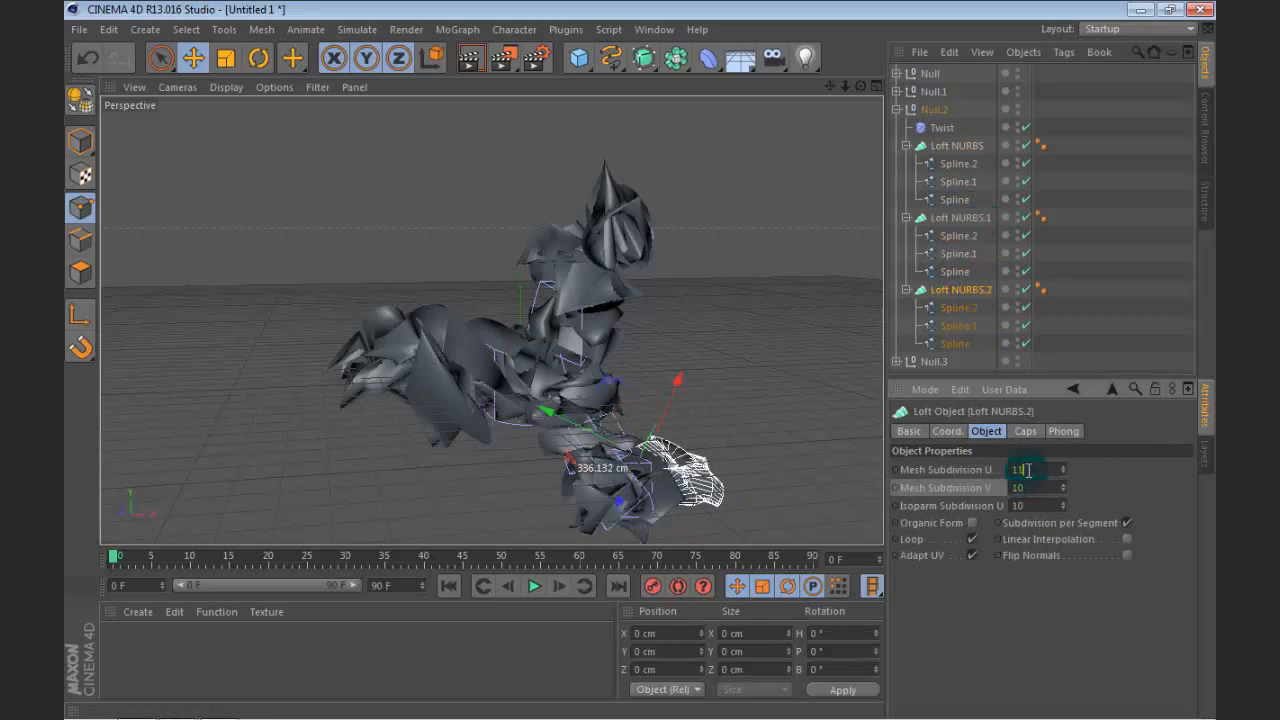
# Step: Rotate the Twist deformer inside Null.2 to change how it deforms the group's lofts
pyautogui.click(942, 127)
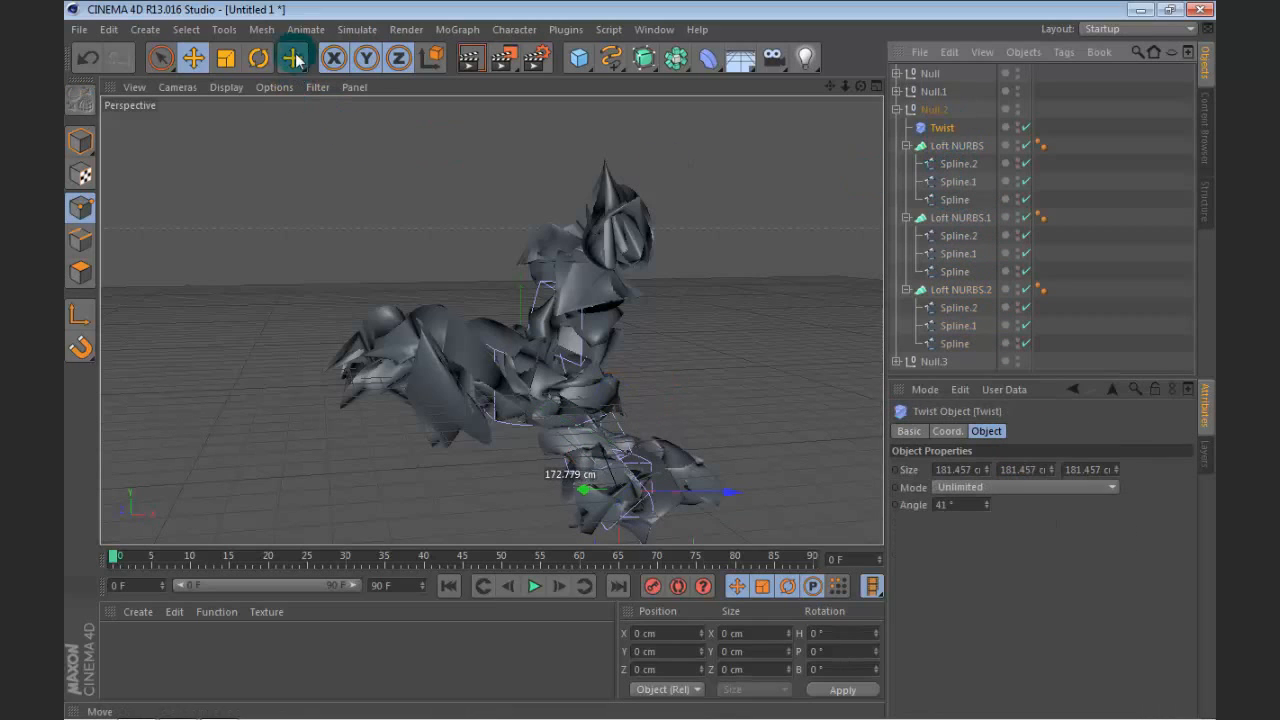
pyautogui.click(258, 58)
pyautogui.moveTo(805, 382); pyautogui.dragTo(558, 407)
pyautogui.scroll(-3, 752, 286)
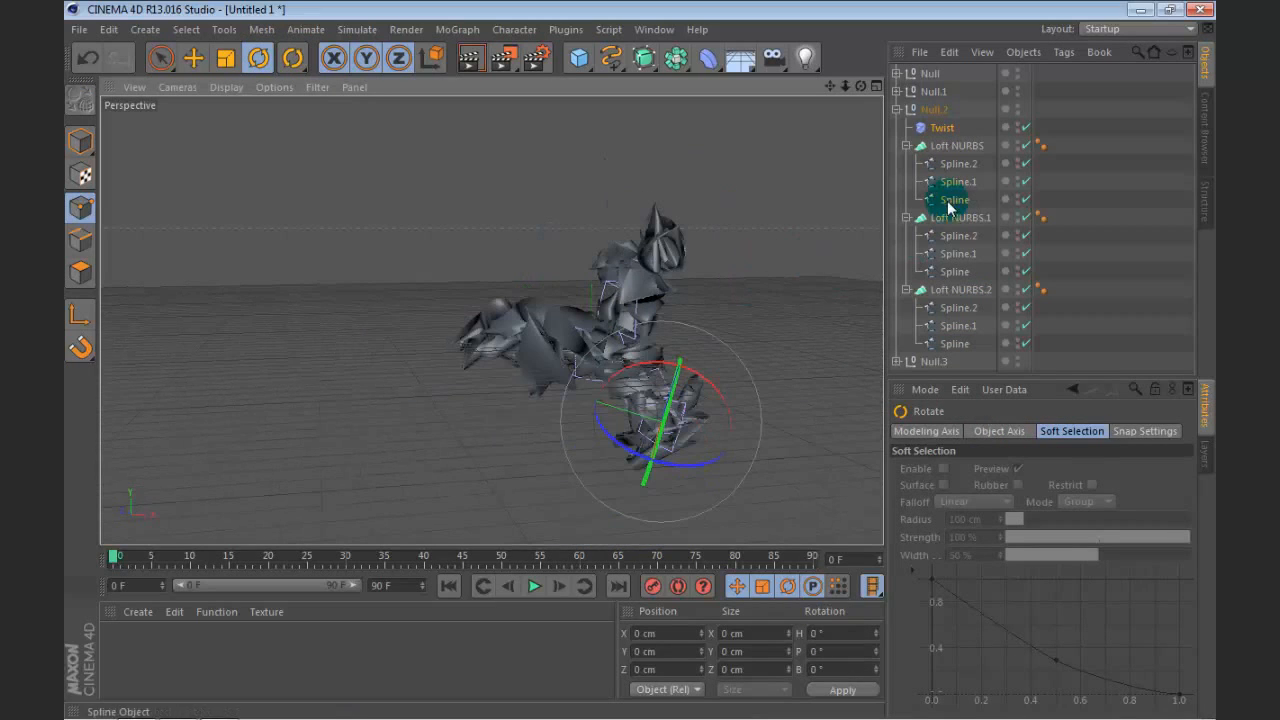
# Step: Set the Angle of the Twist deformer inside Null.3 to -95°
pyautogui.click(897, 109)
pyautogui.click(897, 127)
pyautogui.click(941, 145)
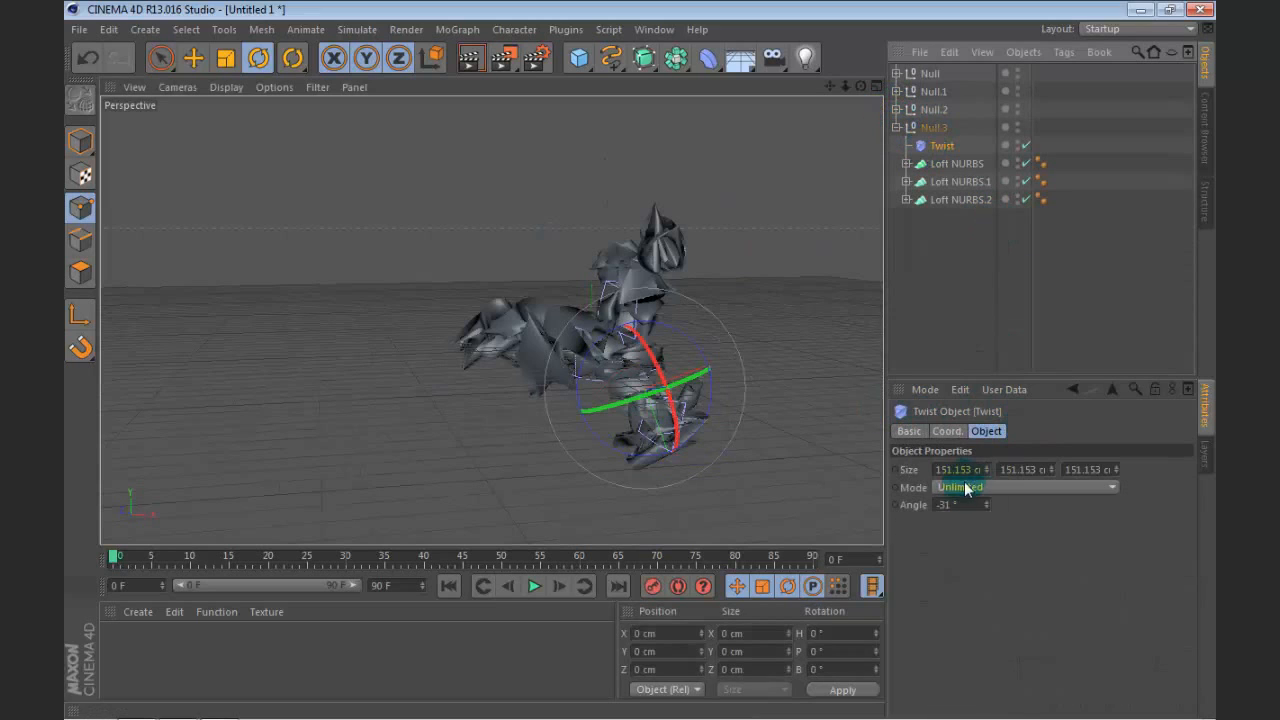
pyautogui.moveTo(987, 510); pyautogui.dragTo(950, 512)
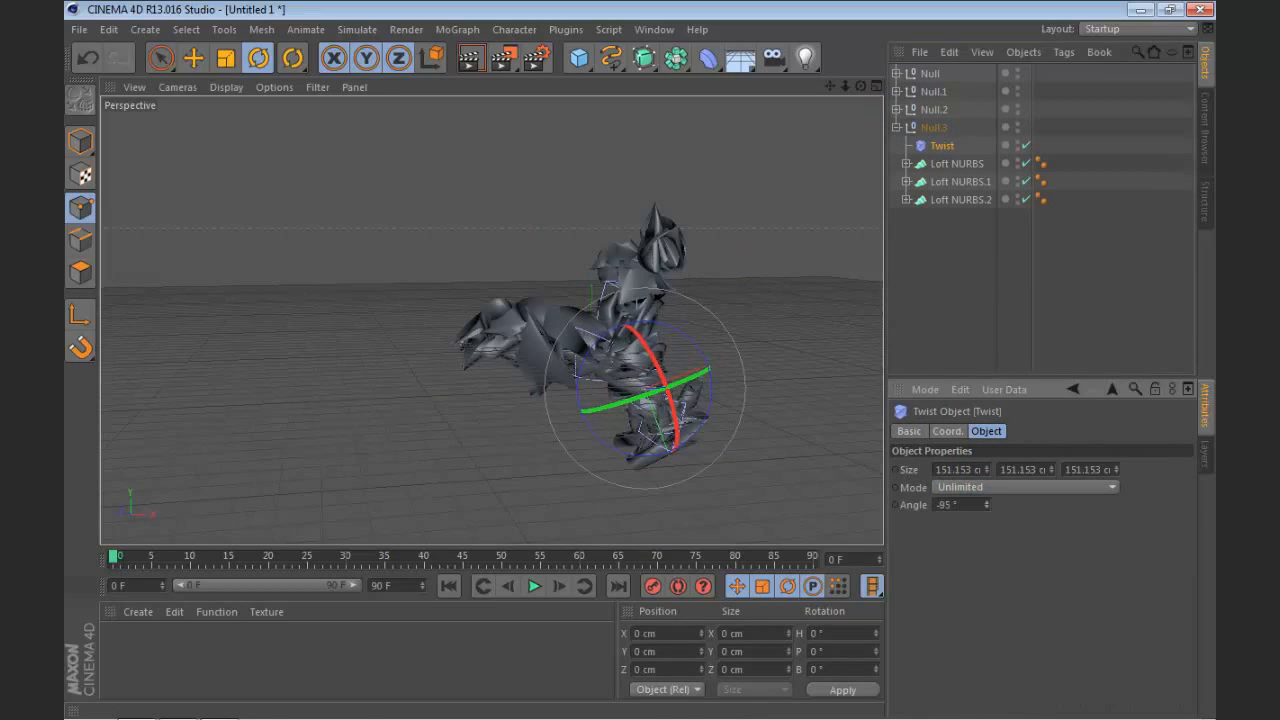
pyautogui.click(925, 127)
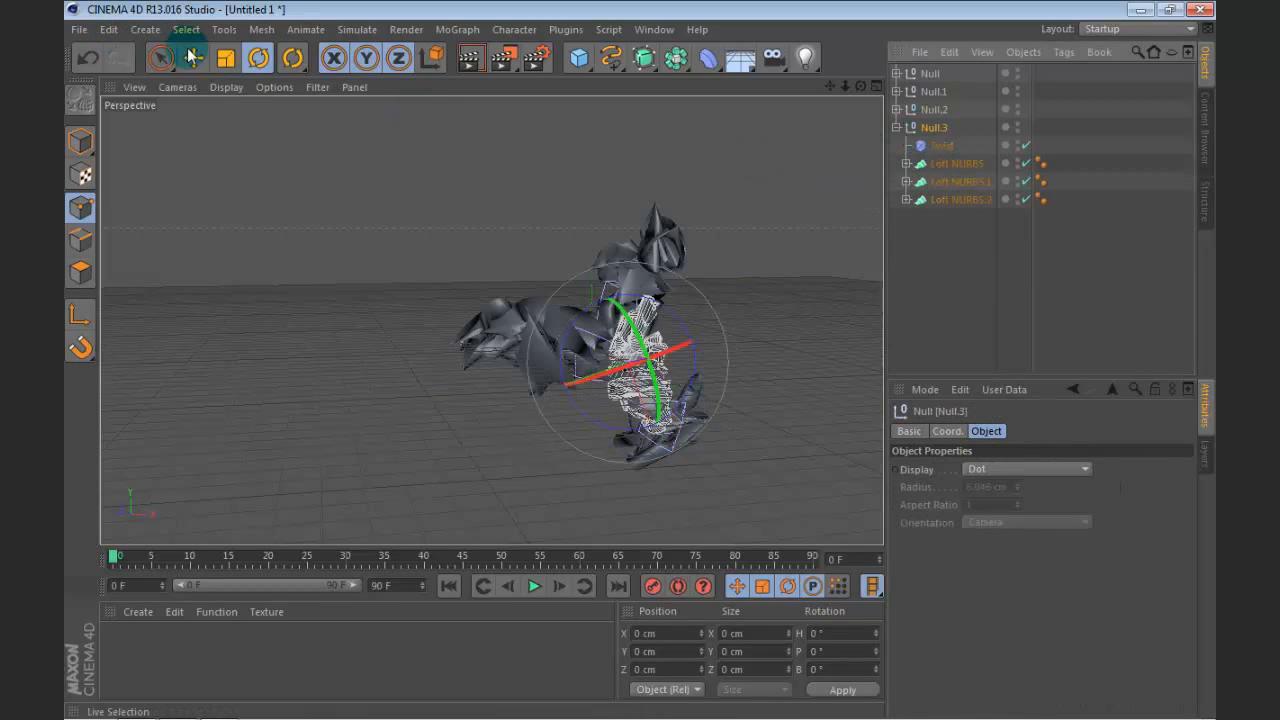
pyautogui.click(224, 60)
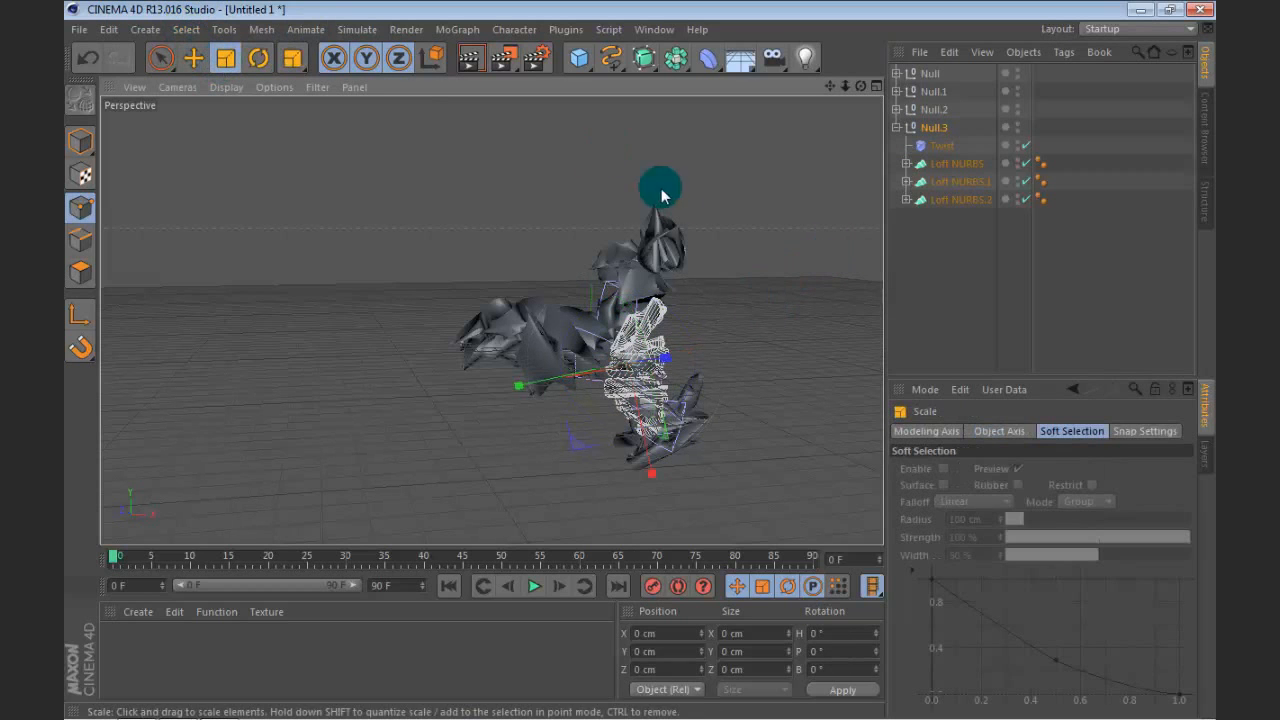
pyautogui.click(923, 277)
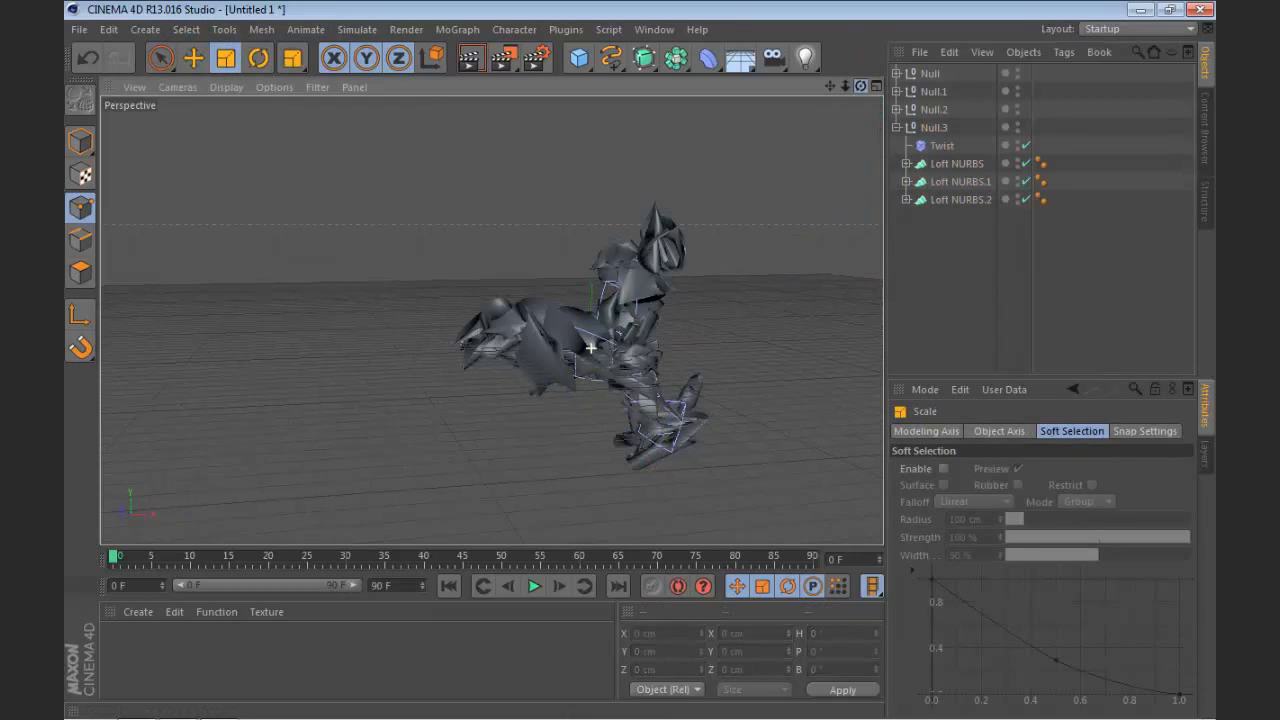
# Step: Group all four nulls, Null to Null.3, together under a single parent null
pyautogui.moveTo(860, 86)
pyautogui.mouseDown()
pyautogui.moveTo(800, 130)
pyautogui.moveTo(840, 145)
pyautogui.moveTo(860, 110)
pyautogui.mouseUp()
pyautogui.moveTo(990, 240); pyautogui.dragTo(918, 40)
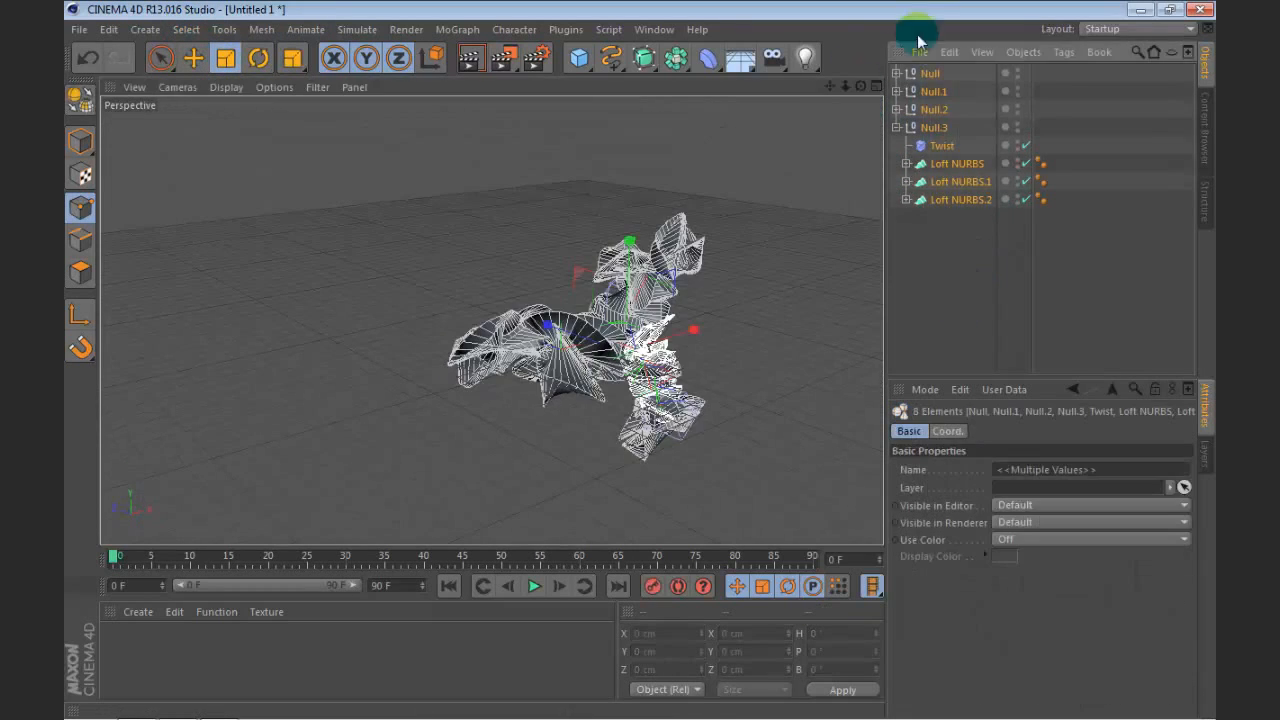
pyautogui.hotkey('alt', 'g')
# Step: Add a Twist deformer to the scene, with its Mode set to Unlimited and its Angle to -41°
pyautogui.moveTo(862, 86); pyautogui.dragTo(488, 48)
pyautogui.moveTo(576, 58); pyautogui.dragTo(634, 28)
pyautogui.moveTo(716, 58); pyautogui.dragTo(228, 103)
pyautogui.scroll(3, 771, 333)
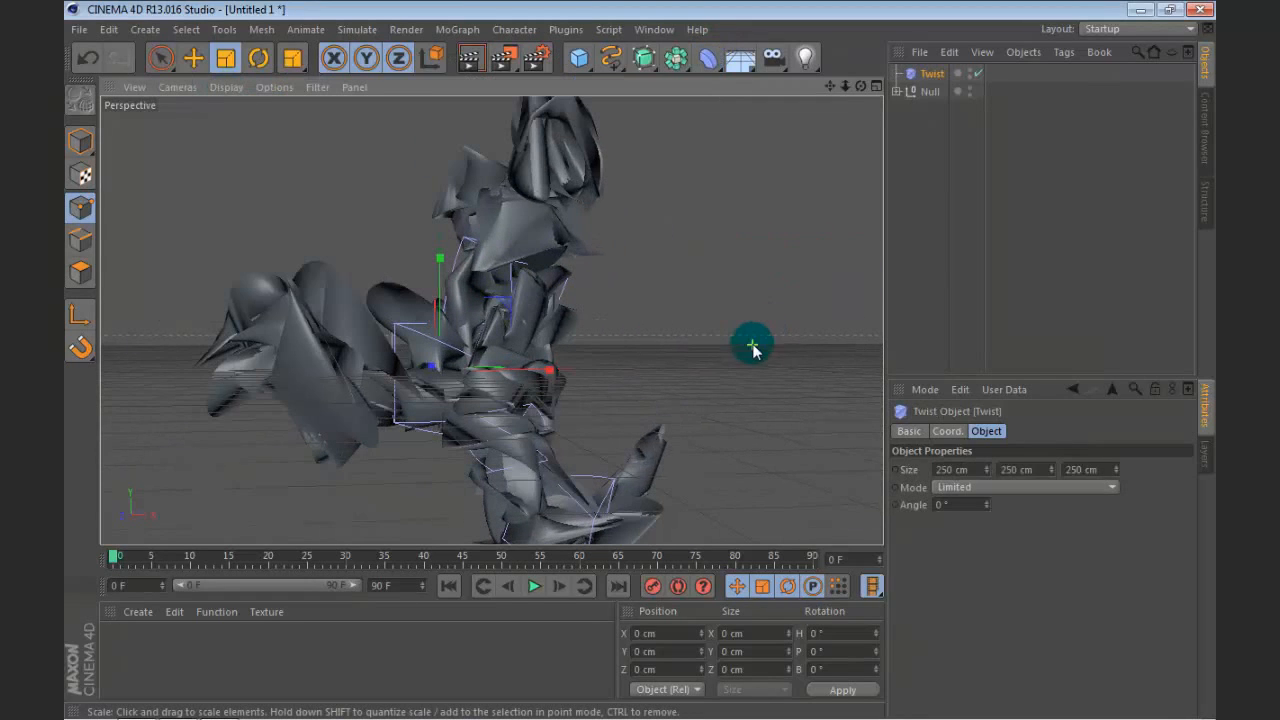
pyautogui.moveTo(859, 87); pyautogui.dragTo(878, 142)
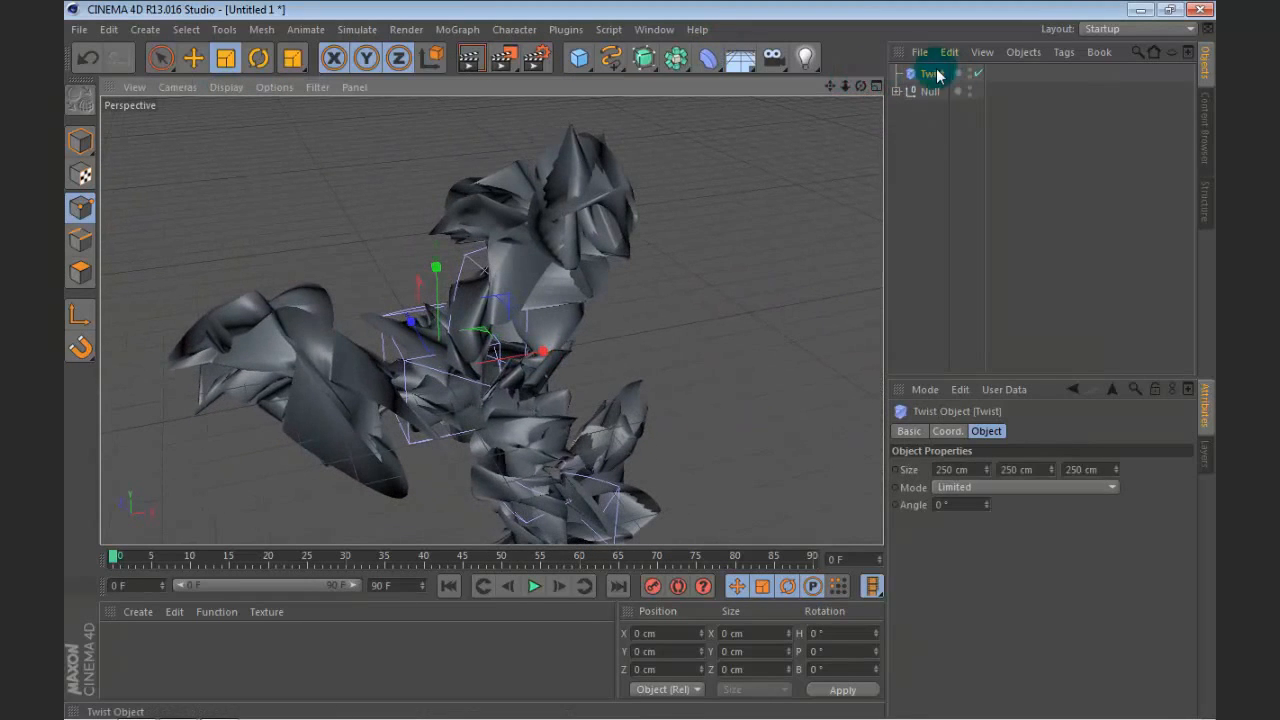
pyautogui.click(962, 487)
pyautogui.click(980, 523)
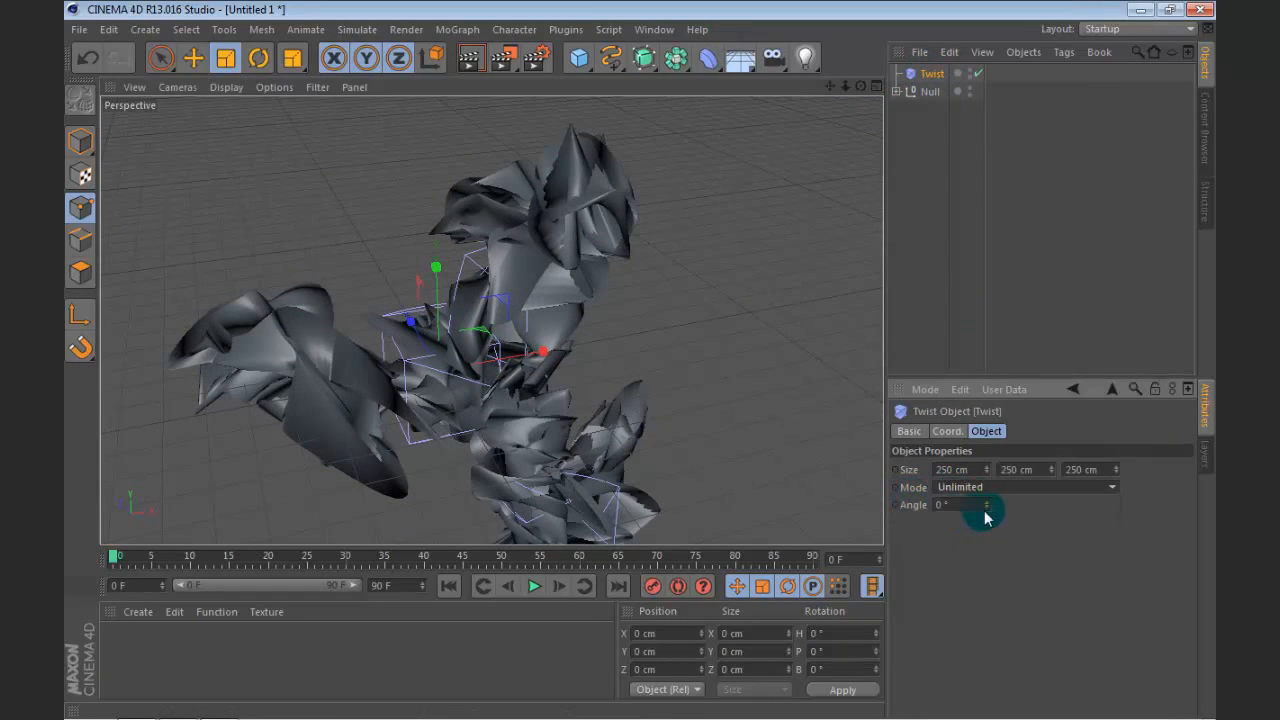
pyautogui.moveTo(985, 506); pyautogui.dragTo(985, 480)
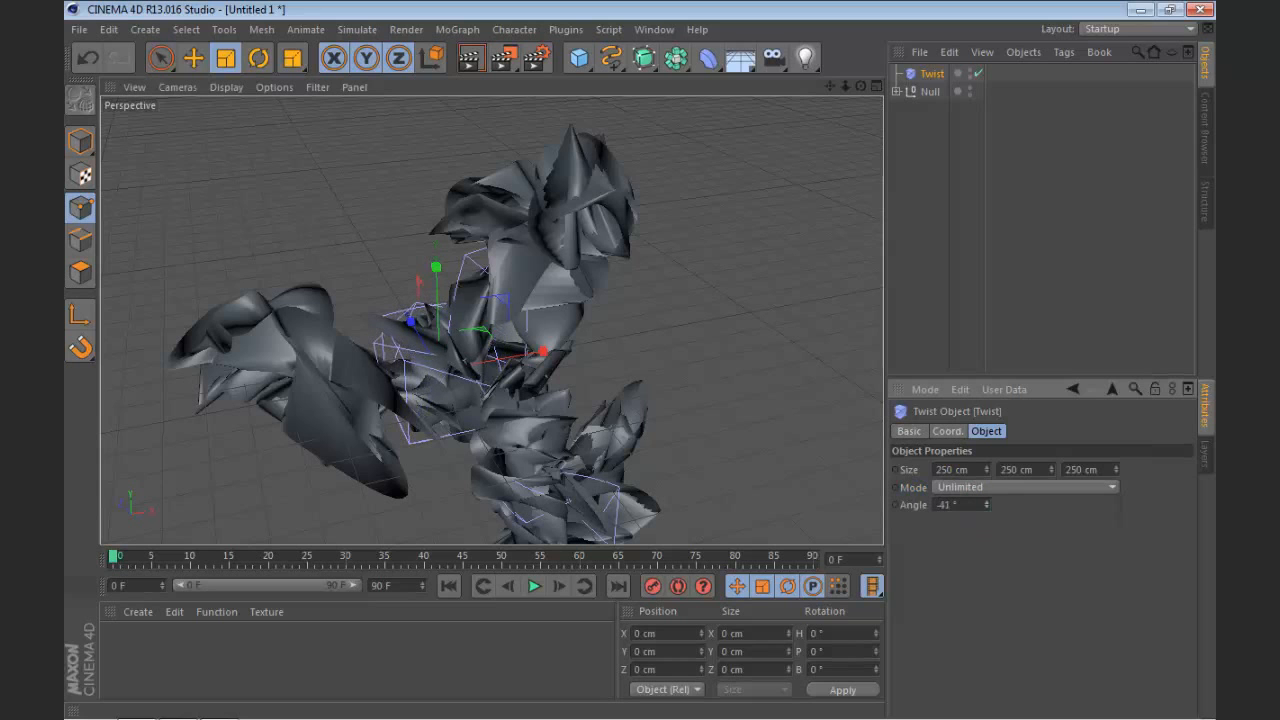
# Step: Place the Twist deformer inside the parent null with an angle of -36° and duplicate the whole group
pyautogui.moveTo(922, 76); pyautogui.dragTo(923, 125)
pyautogui.scroll(-3, 680, 250)
pyautogui.click(896, 74)
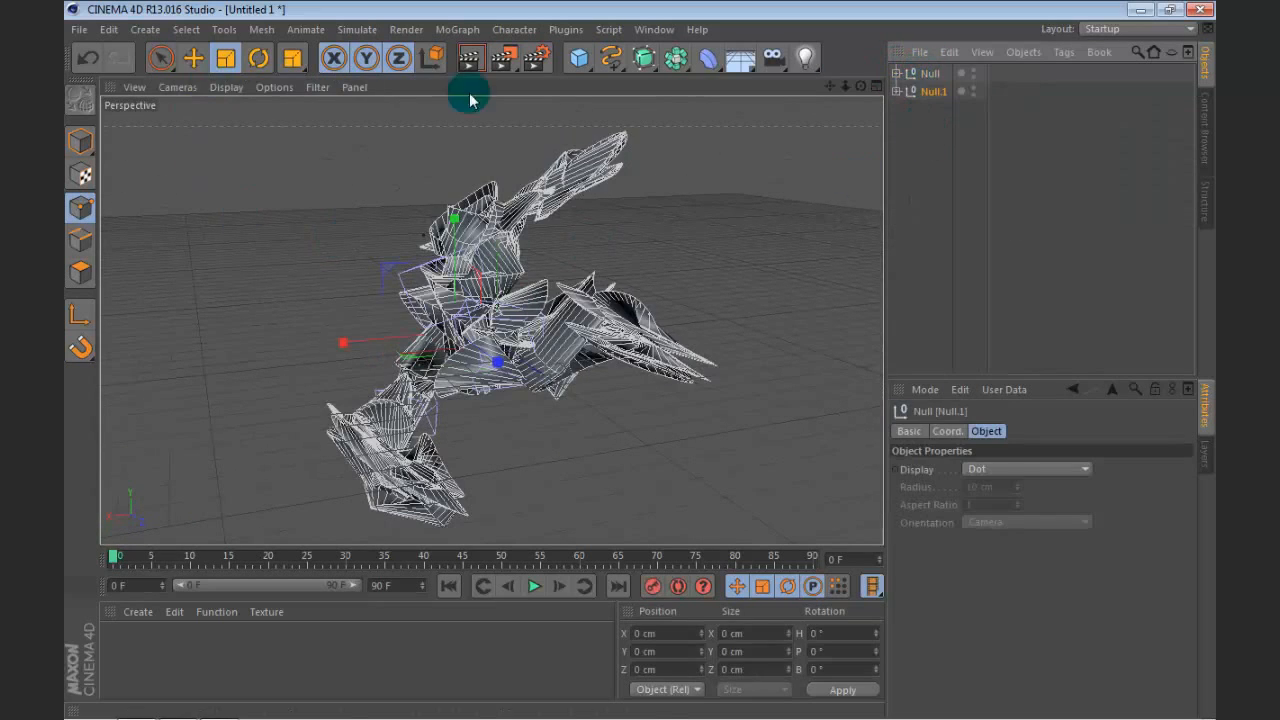
# Step: Rotate the top-level Twist deformer inside the duplicate Null.1 so its shapes diverge from the original group
pyautogui.click(898, 92)
pyautogui.click(942, 109)
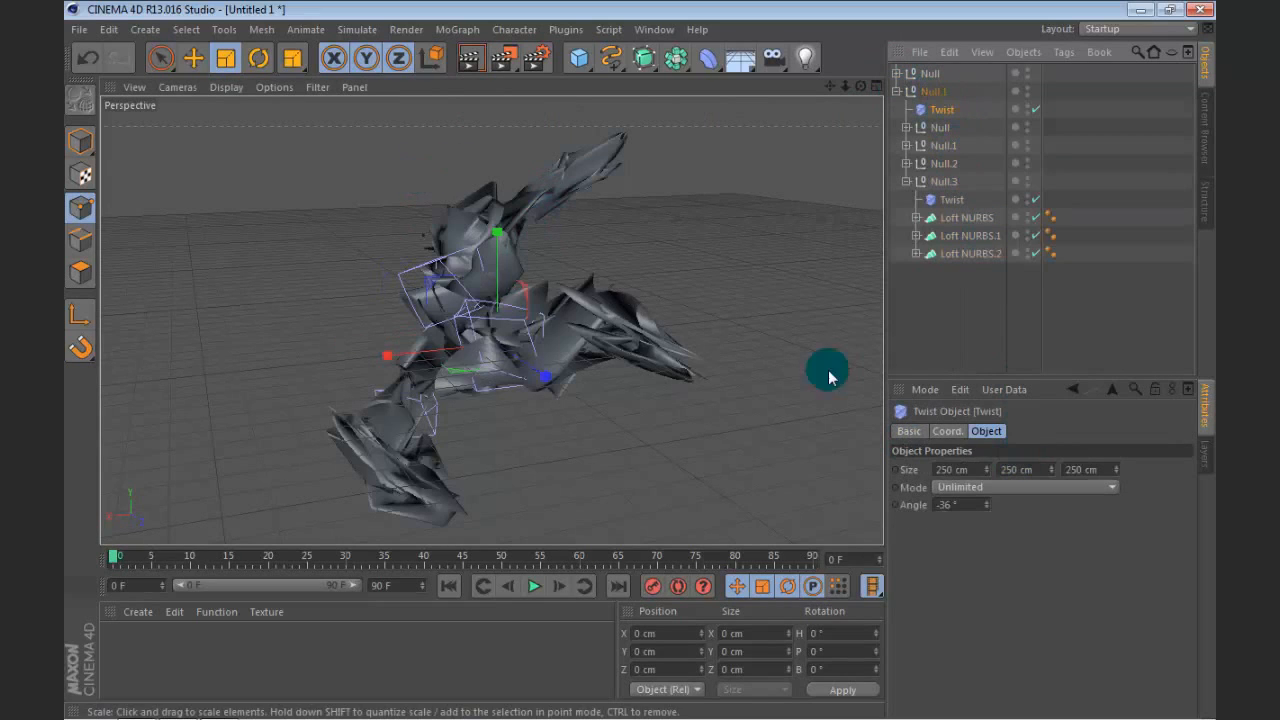
pyautogui.click(259, 57)
pyautogui.moveTo(470, 260); pyautogui.dragTo(492, 350)
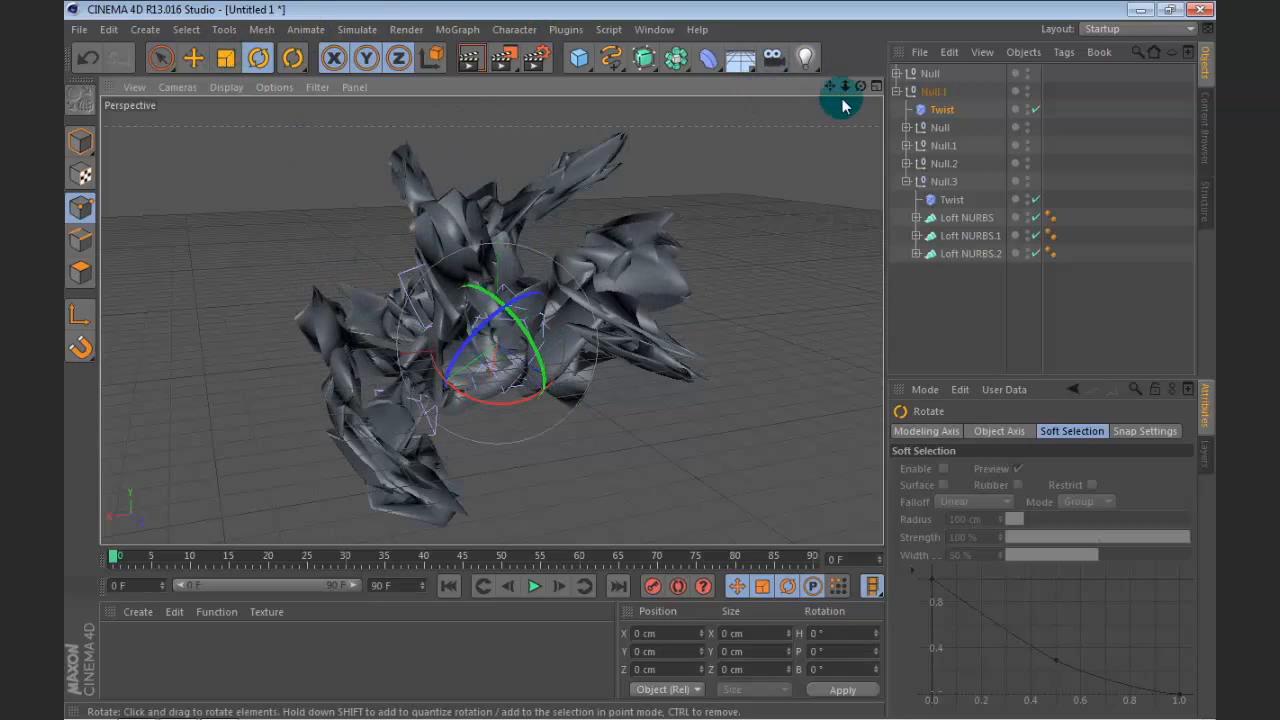
# Step: Move the duplicate group Null.1 up and to the side, away from the original group
pyautogui.click(897, 91)
pyautogui.click(935, 91)
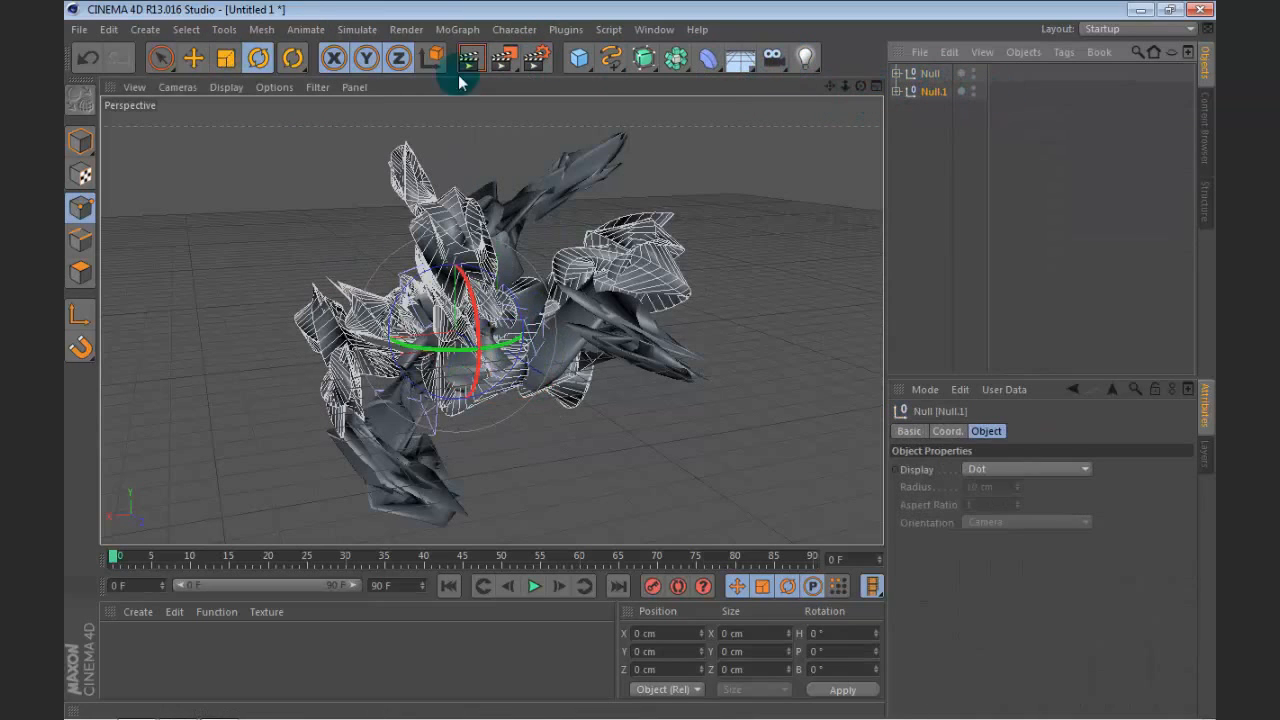
pyautogui.click(194, 59)
pyautogui.moveTo(417, 347); pyautogui.dragTo(278, 240)
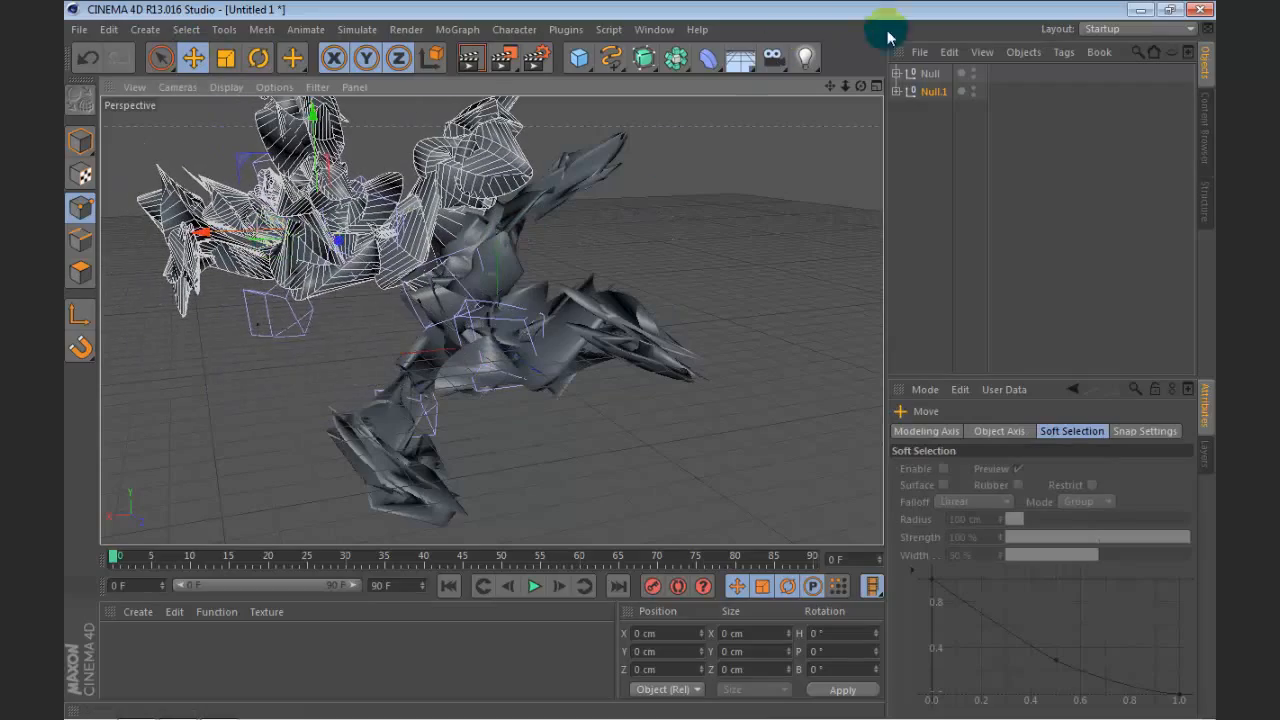
# Step: Group Null and Null.1 together under one new parent null
pyautogui.moveTo(860, 87); pyautogui.dragTo(847, 33)
pyautogui.click(916, 130)
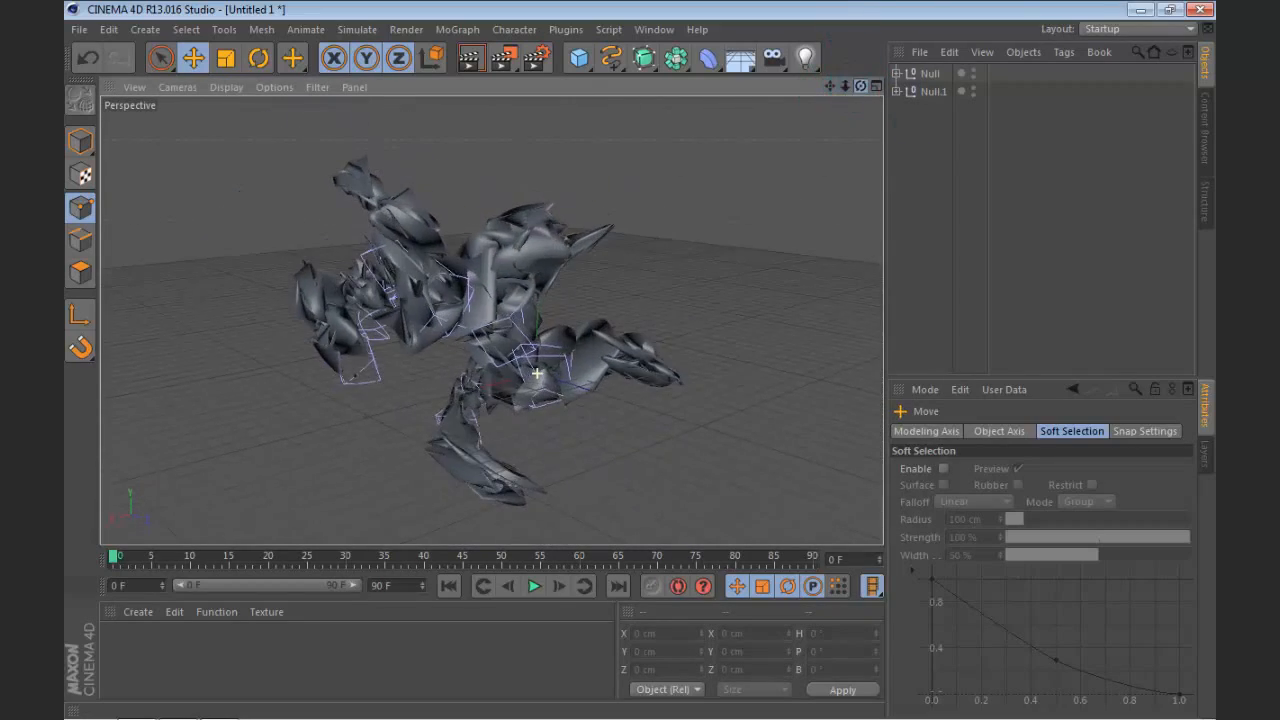
pyautogui.hotkey('alt', 'g')
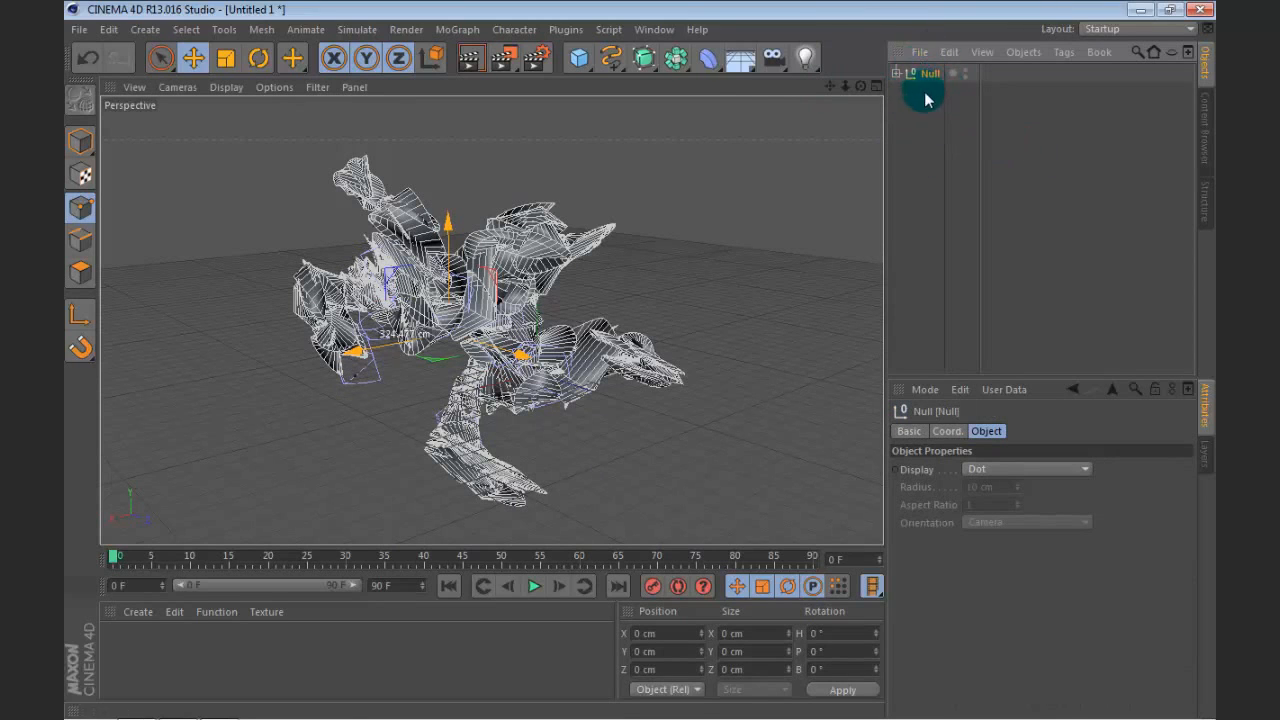
# Step: Examine the nested nulls, Twist deformers, lofts and splines in the parent null's hierarchy
pyautogui.click(896, 74)
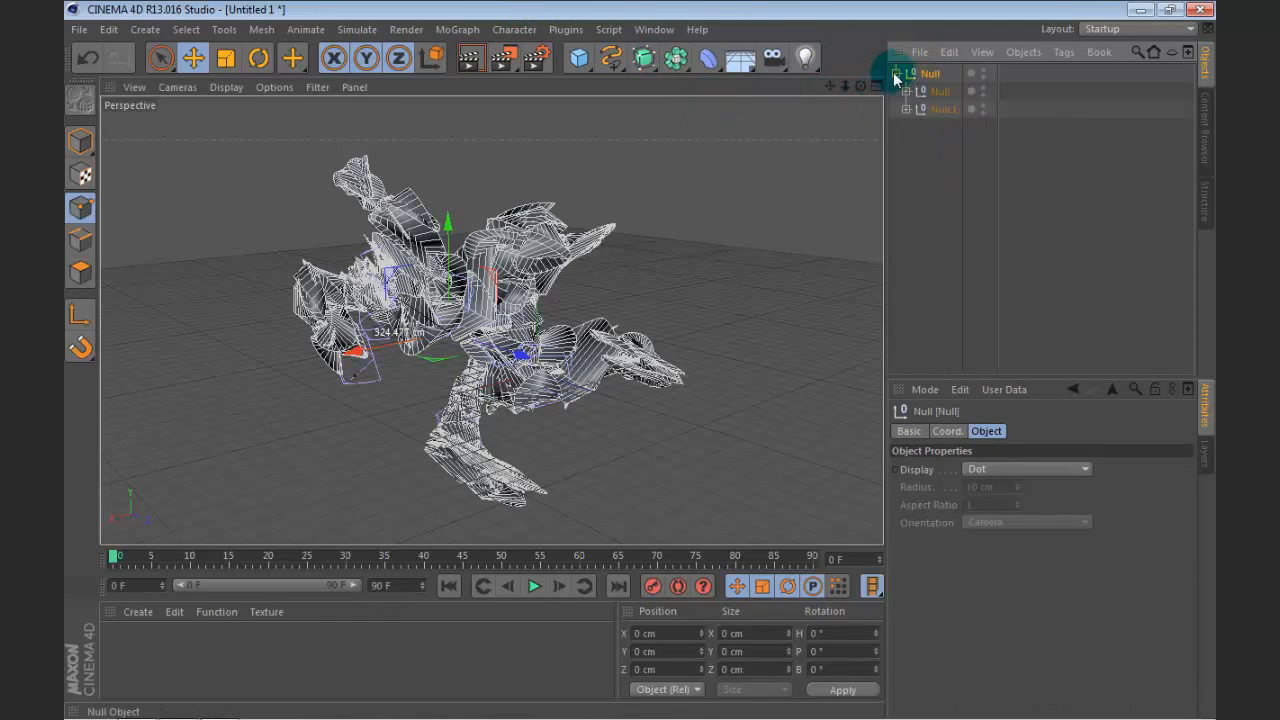
pyautogui.click(896, 74)
pyautogui.keyDown('ctrl'); pyautogui.click(896, 74); pyautogui.keyUp('ctrl')
pyautogui.scroll(-20, 933, 108)
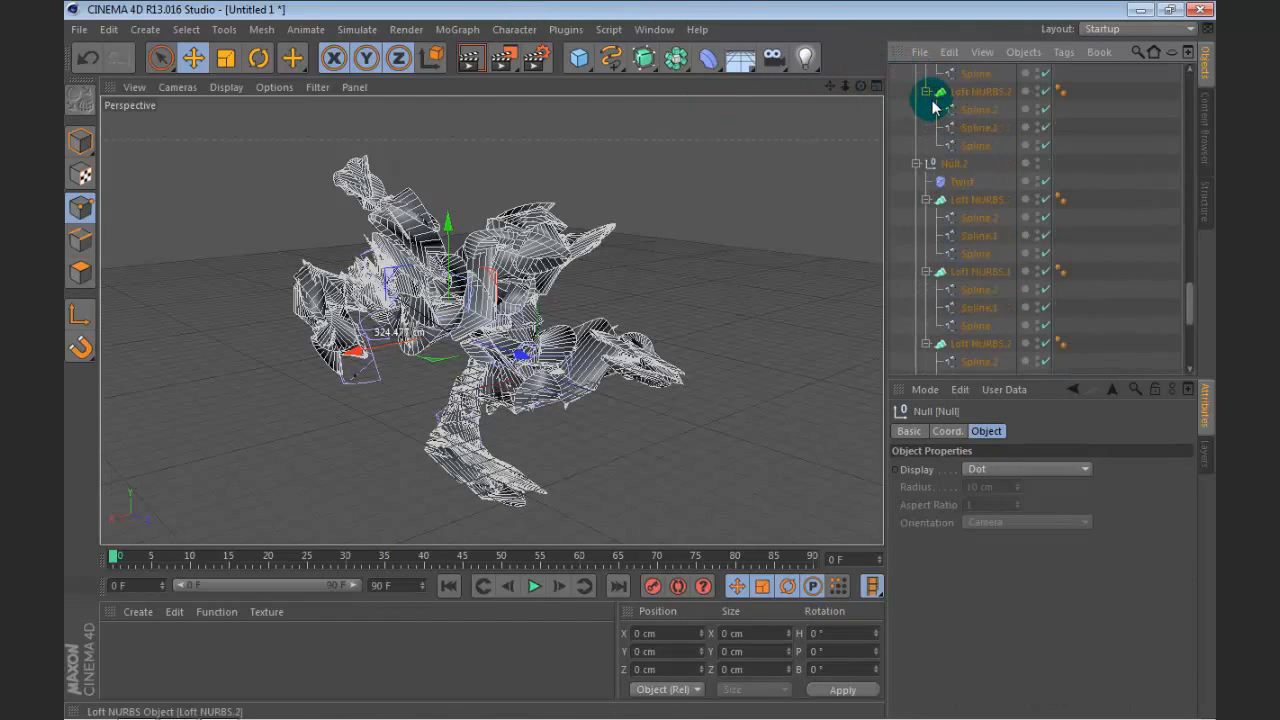
pyautogui.scroll(15, 957, 152)
pyautogui.scroll(5, 950, 148)
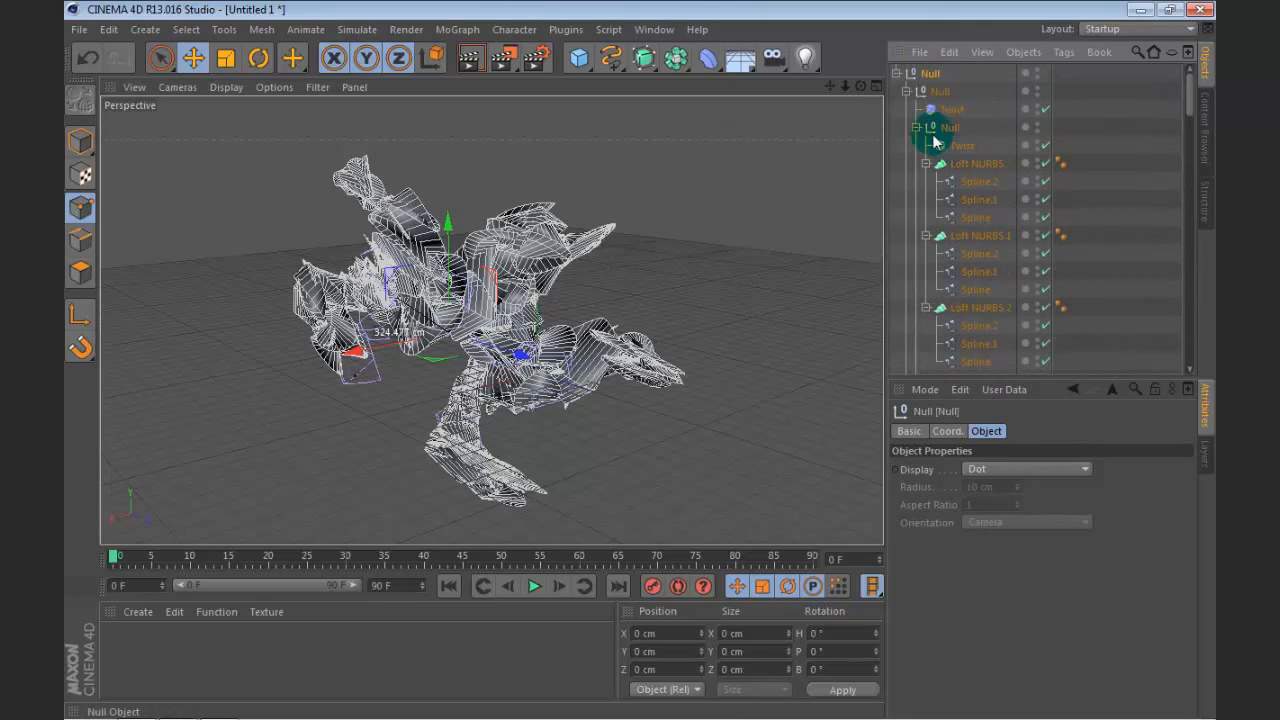
pyautogui.click(900, 72)
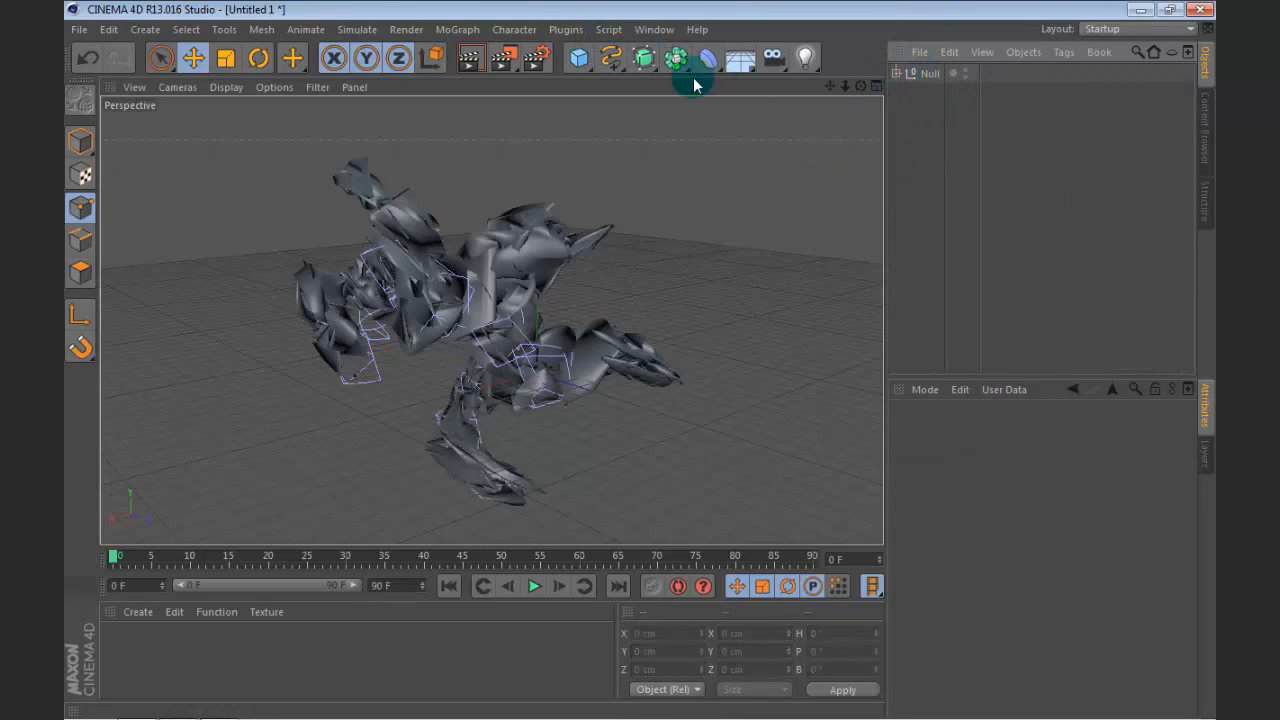
pyautogui.click(927, 80)
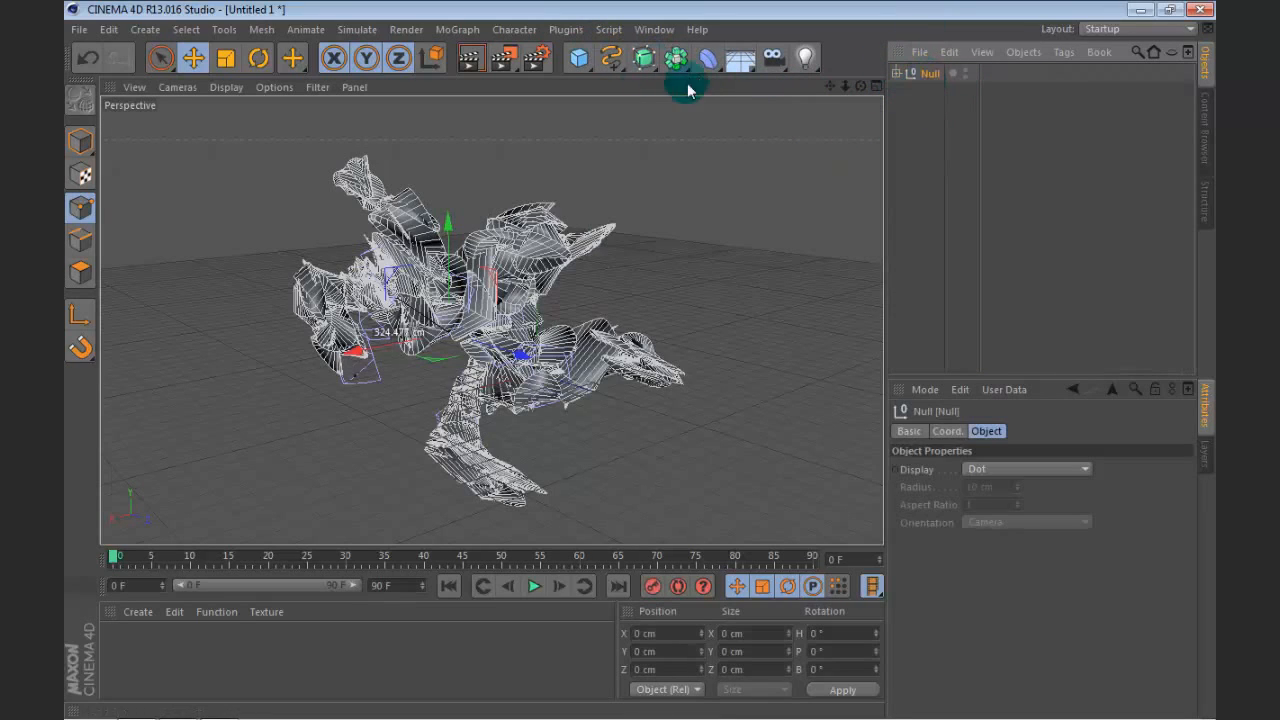
pyautogui.click(897, 73)
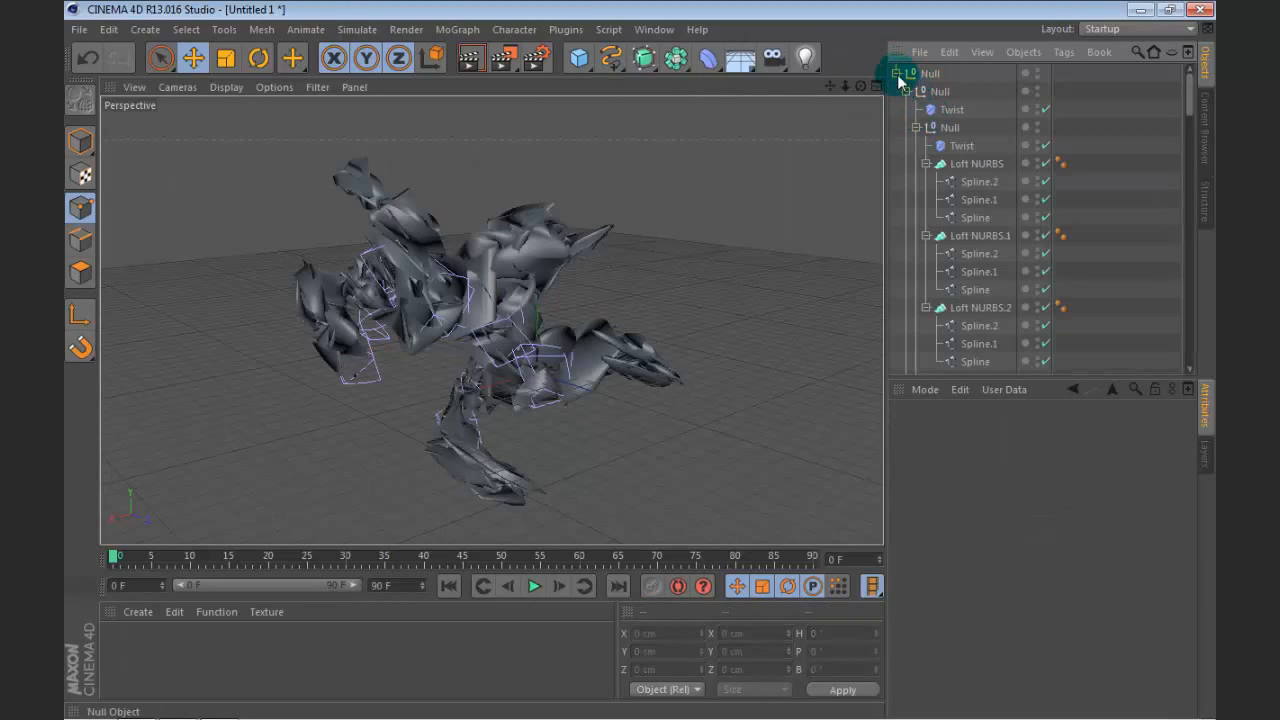
pyautogui.click(898, 74)
# Step: Add a HyperNURBS object and nest the parent null under it to smooth all the shapes
pyautogui.click(646, 59)
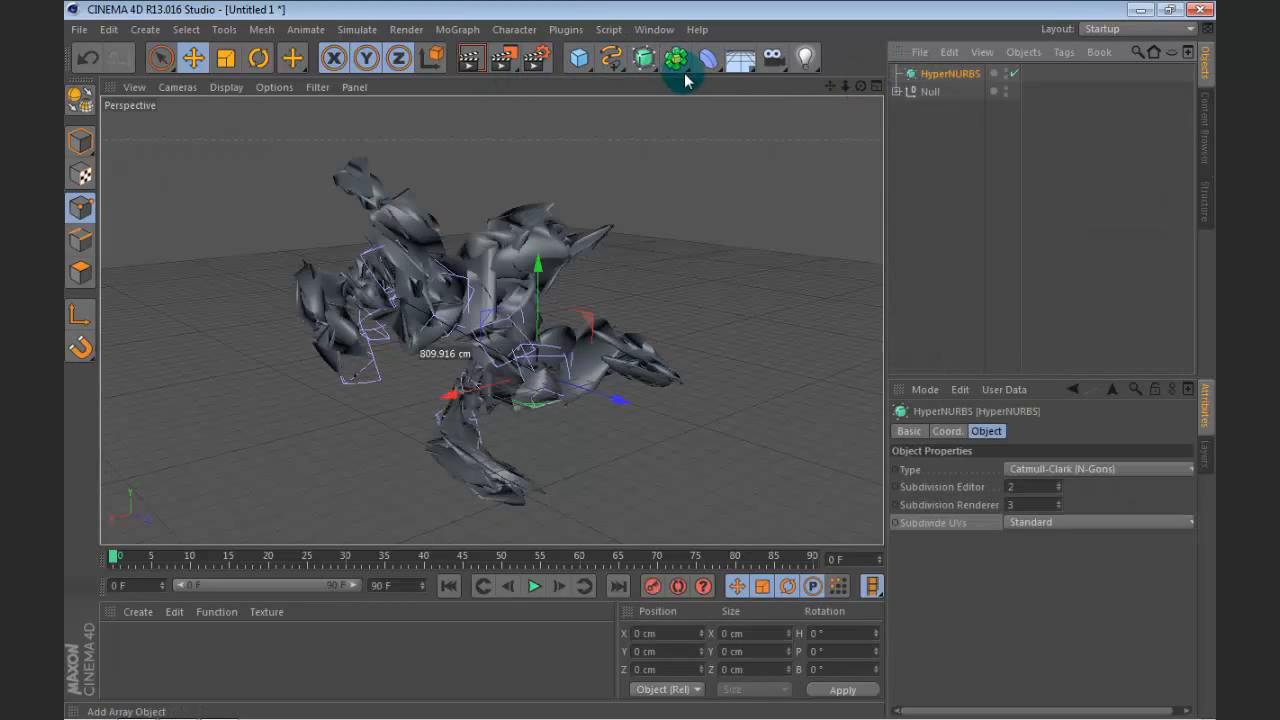
pyautogui.moveTo(929, 80); pyautogui.dragTo(940, 79)
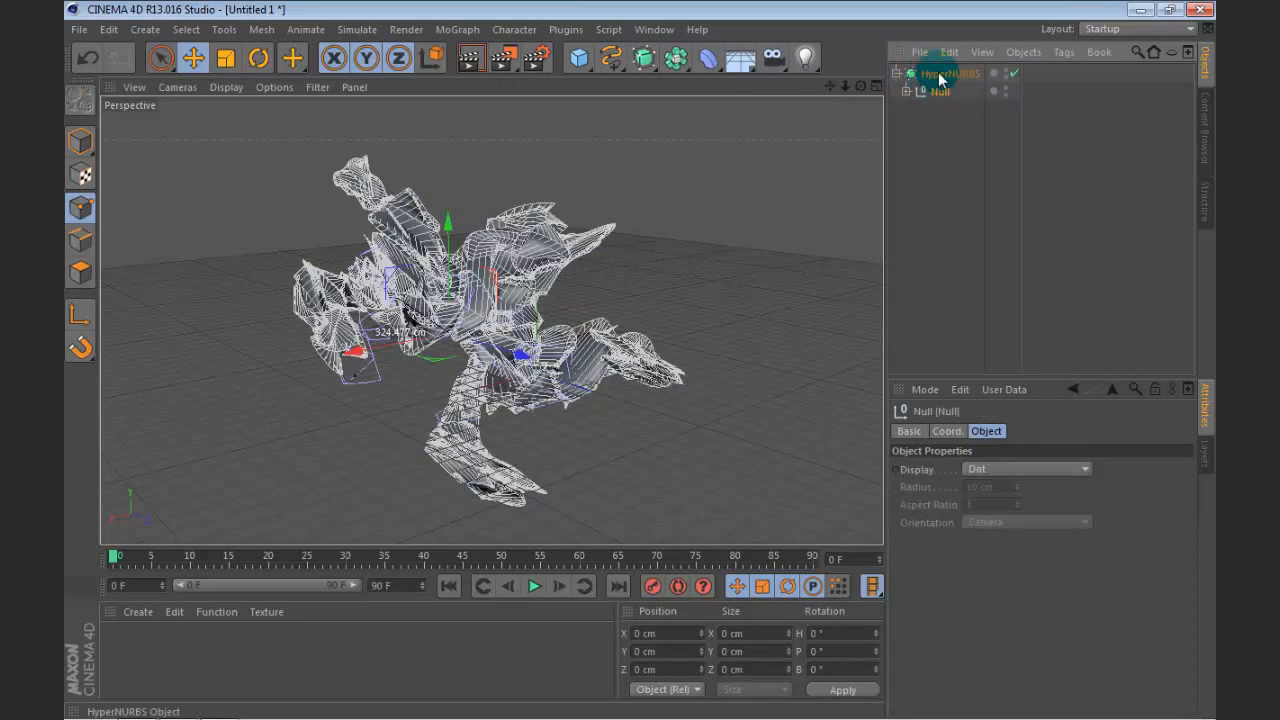
pyautogui.click(942, 75)
pyautogui.click(963, 177)
pyautogui.scroll(3, 625, 258)
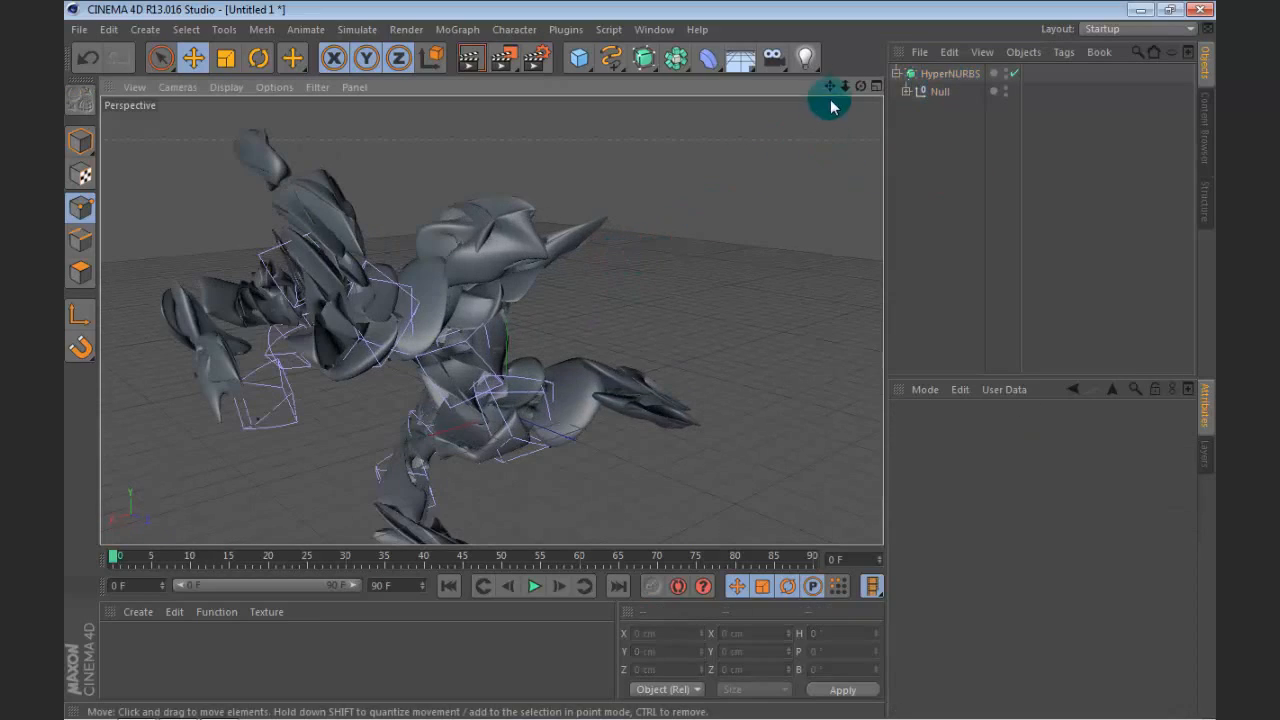
pyautogui.moveTo(860, 86)
pyautogui.mouseDown()
pyautogui.moveTo(831, 85)
pyautogui.moveTo(860, 86)
pyautogui.mouseUp()
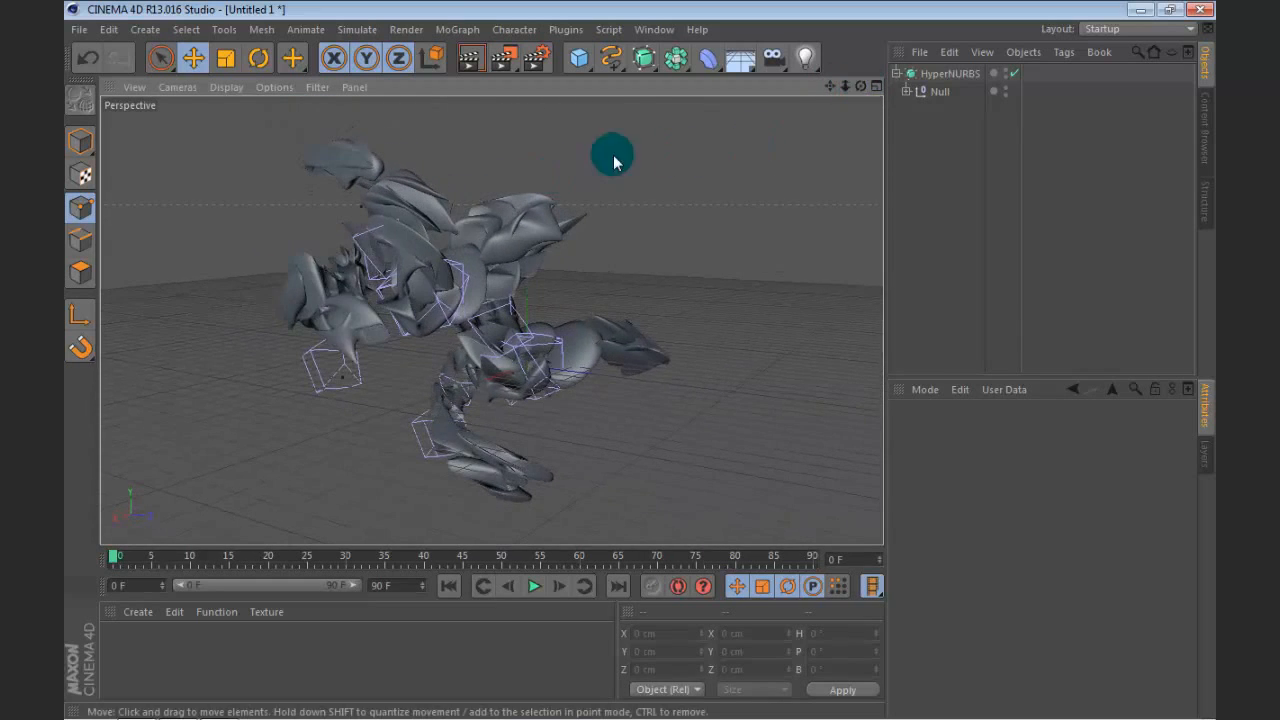
# Step: Create a new material and open it in the Material Editor, positioned clear of the model
pyautogui.doubleClick(120, 657)
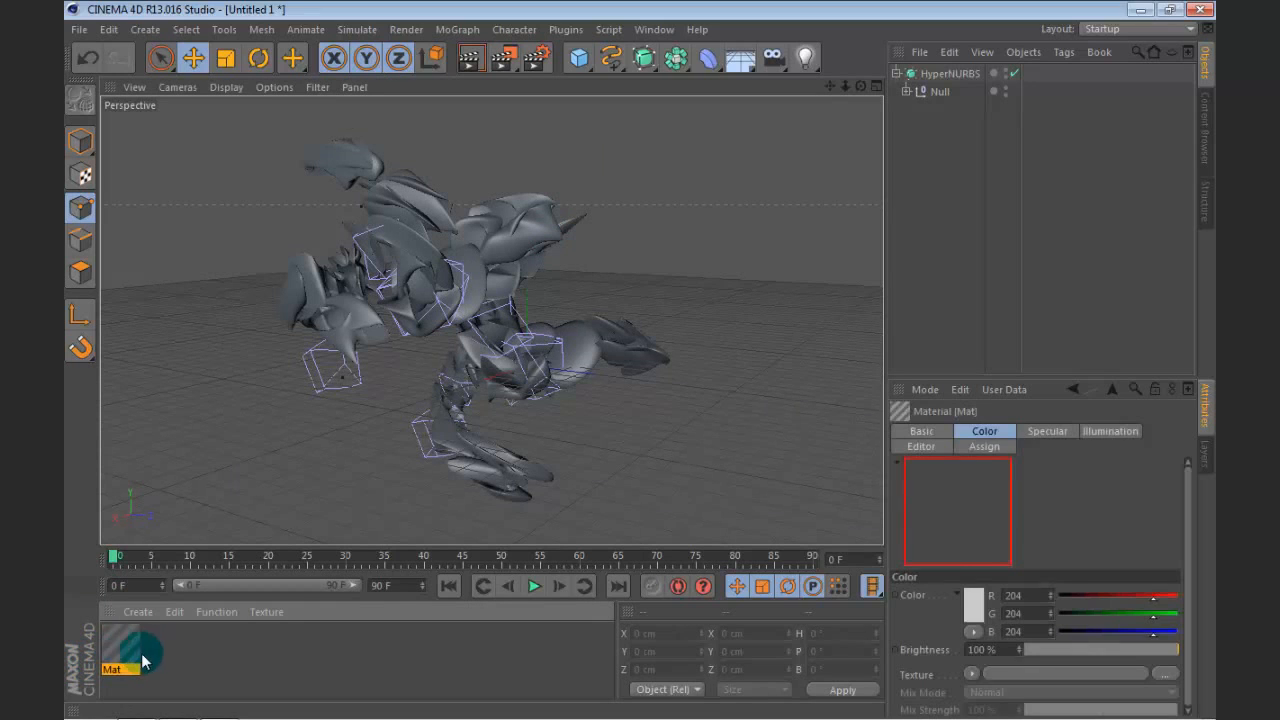
pyautogui.doubleClick(121, 645)
pyautogui.moveTo(529, 151); pyautogui.dragTo(803, 112)
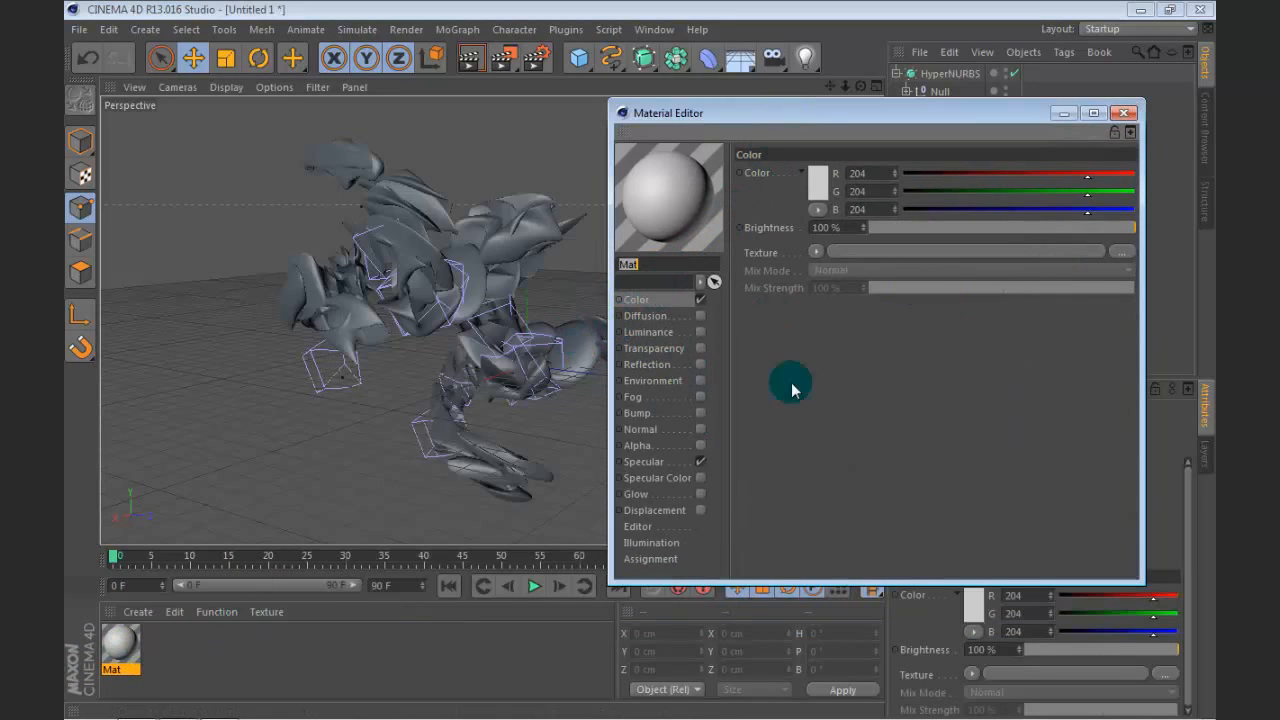
# Step: Start loading an image for the material's Color texture and switch the file browser from the Diefeks folder to the Desktop
pyautogui.click(1121, 252)
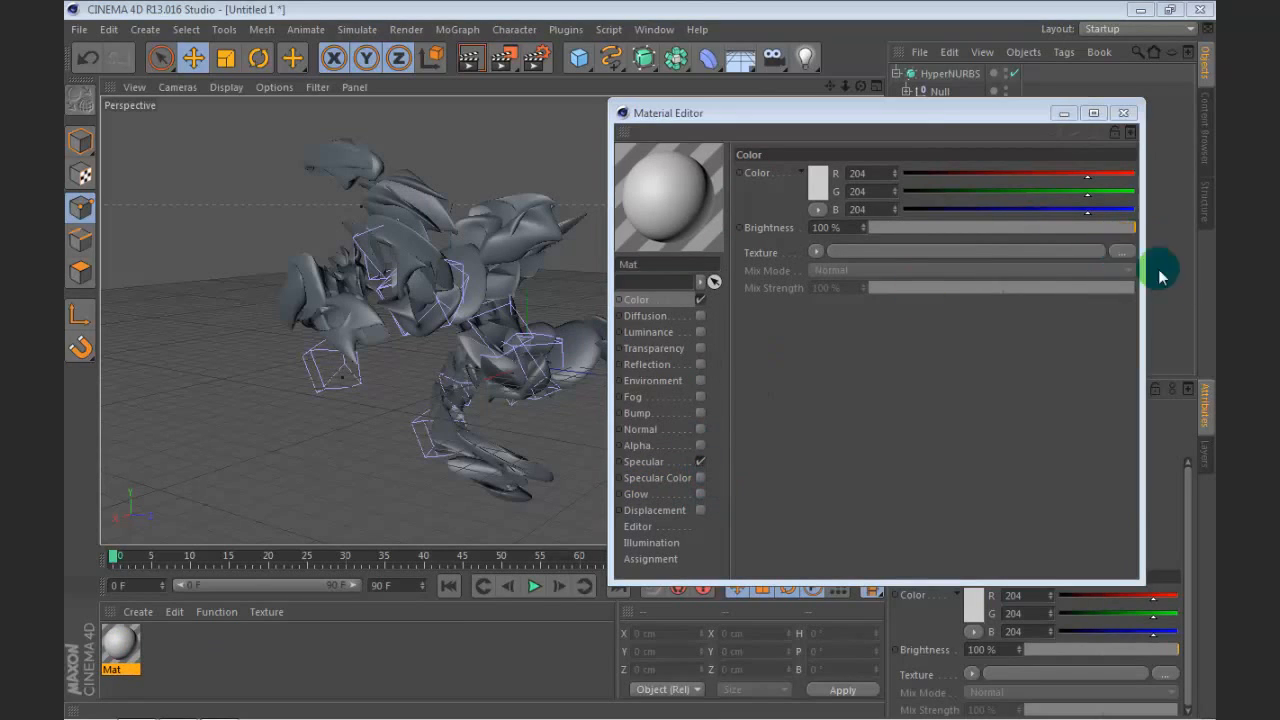
pyautogui.scroll(-3, 975, 345)
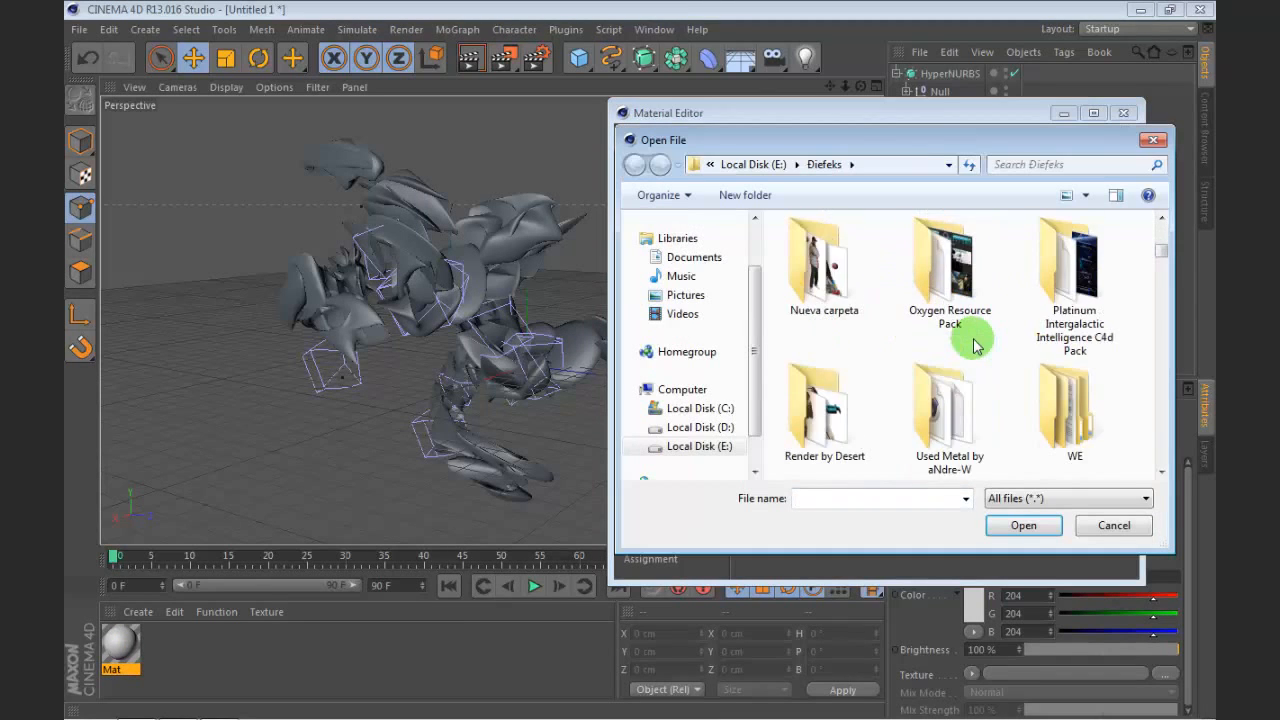
pyautogui.scroll(2, 975, 345)
pyautogui.scroll(-5, 975, 345)
pyautogui.scroll(-10, 975, 345)
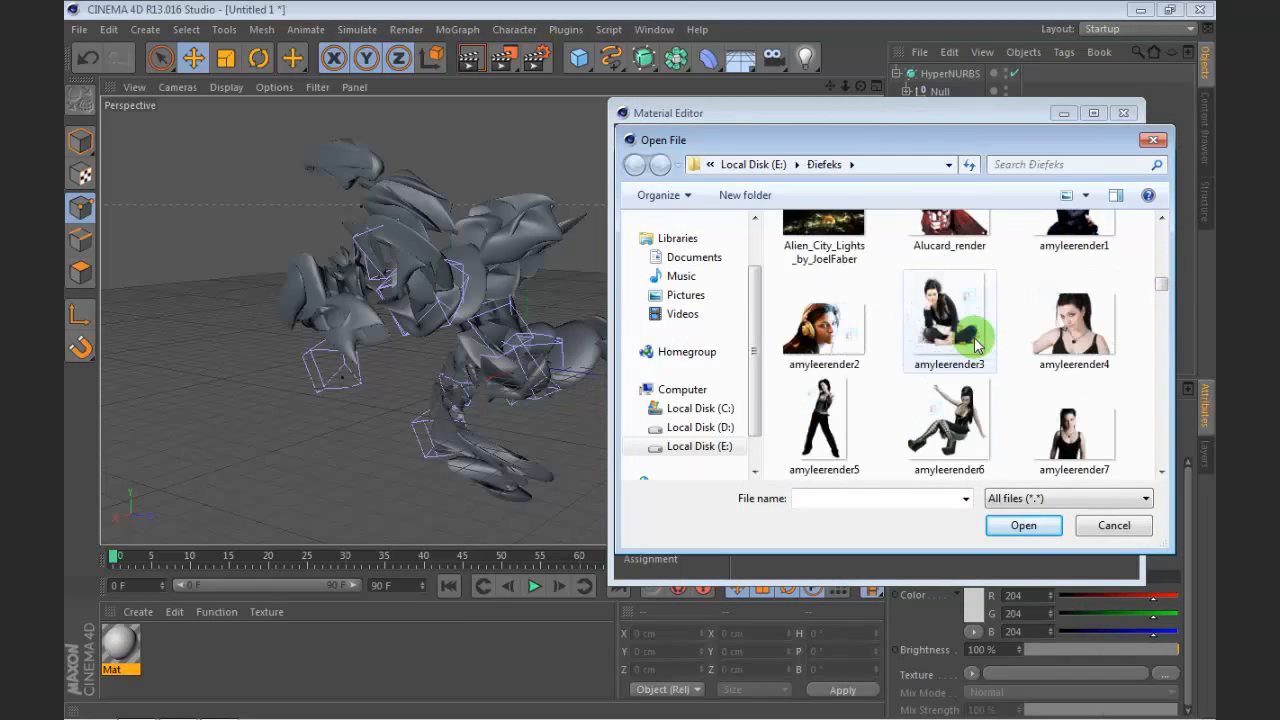
pyautogui.moveTo(750, 304); pyautogui.dragTo(685, 237)
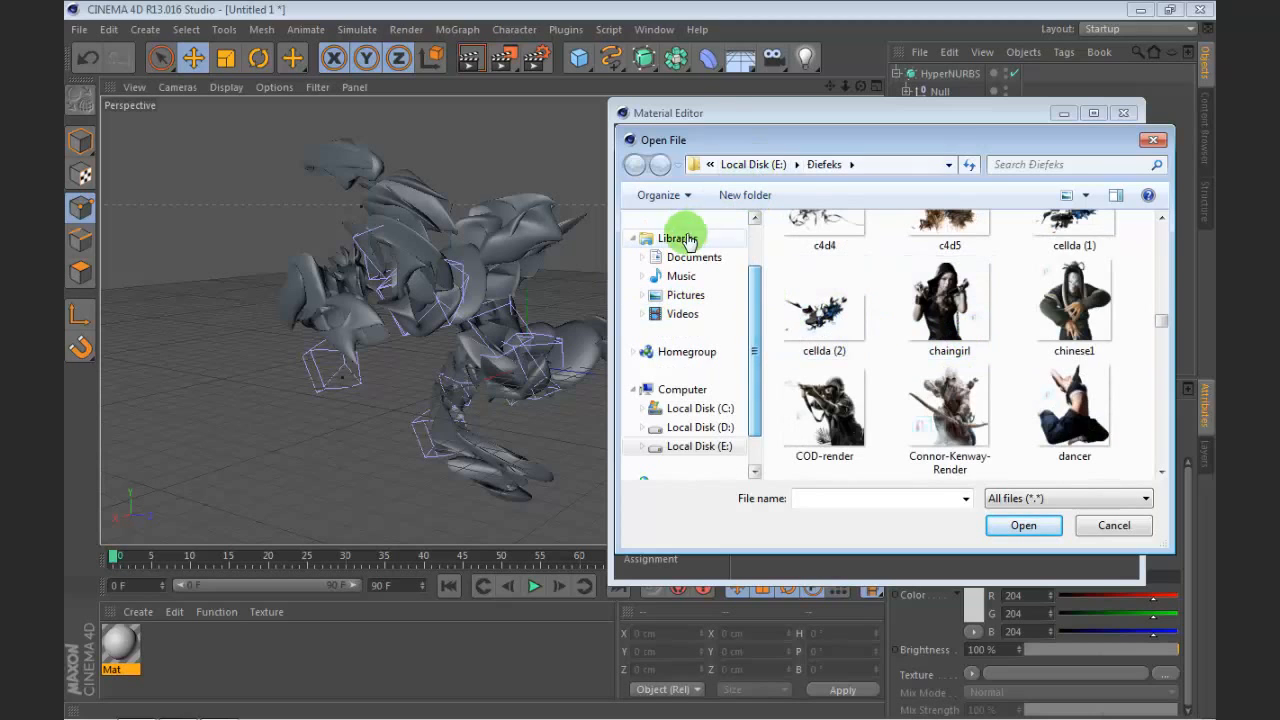
pyautogui.scroll(5, 727, 269)
pyautogui.moveTo(752, 298); pyautogui.dragTo(752, 229)
pyautogui.click(686, 246)
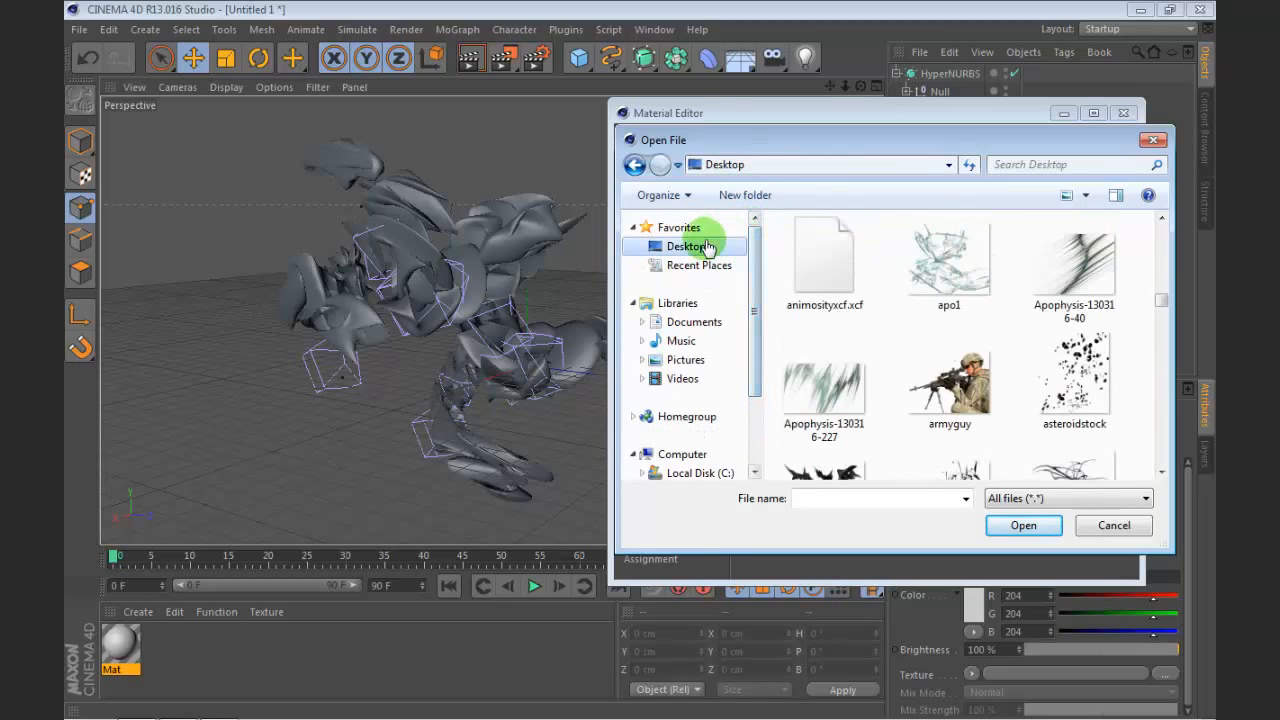
# Step: Preview the desktop image Awesome-Black-themed-abstract-wallpapers-in-HD-1dut.com-11 and load it as the Color texture without copying it to the project location
pyautogui.scroll(-5, 925, 383)
pyautogui.scroll(-10, 925, 380)
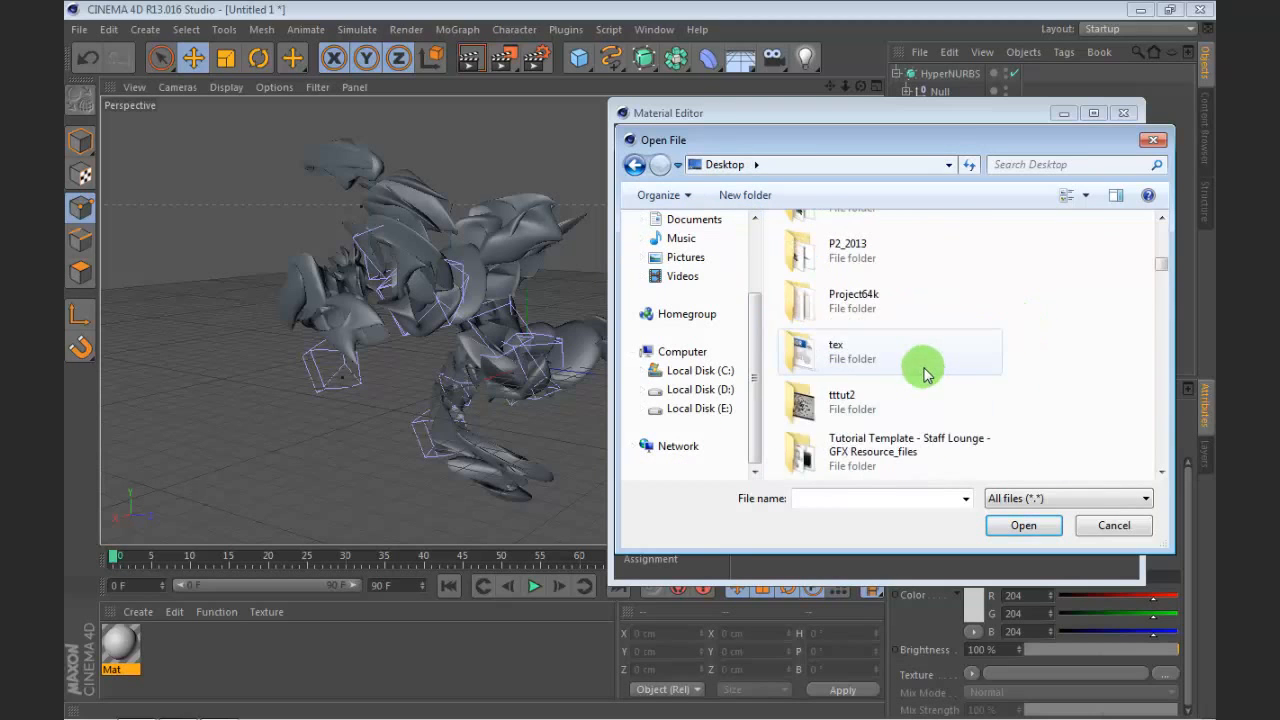
pyautogui.scroll(-10, 925, 365)
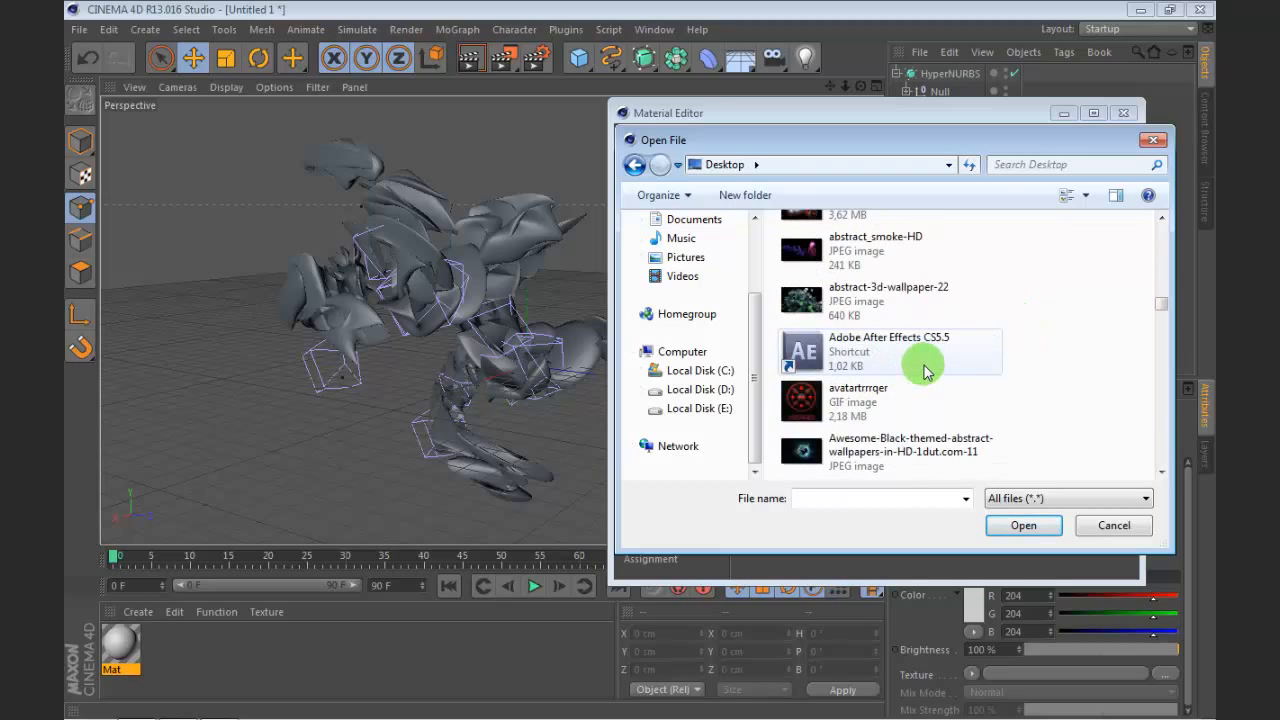
pyautogui.scroll(5, 925, 355)
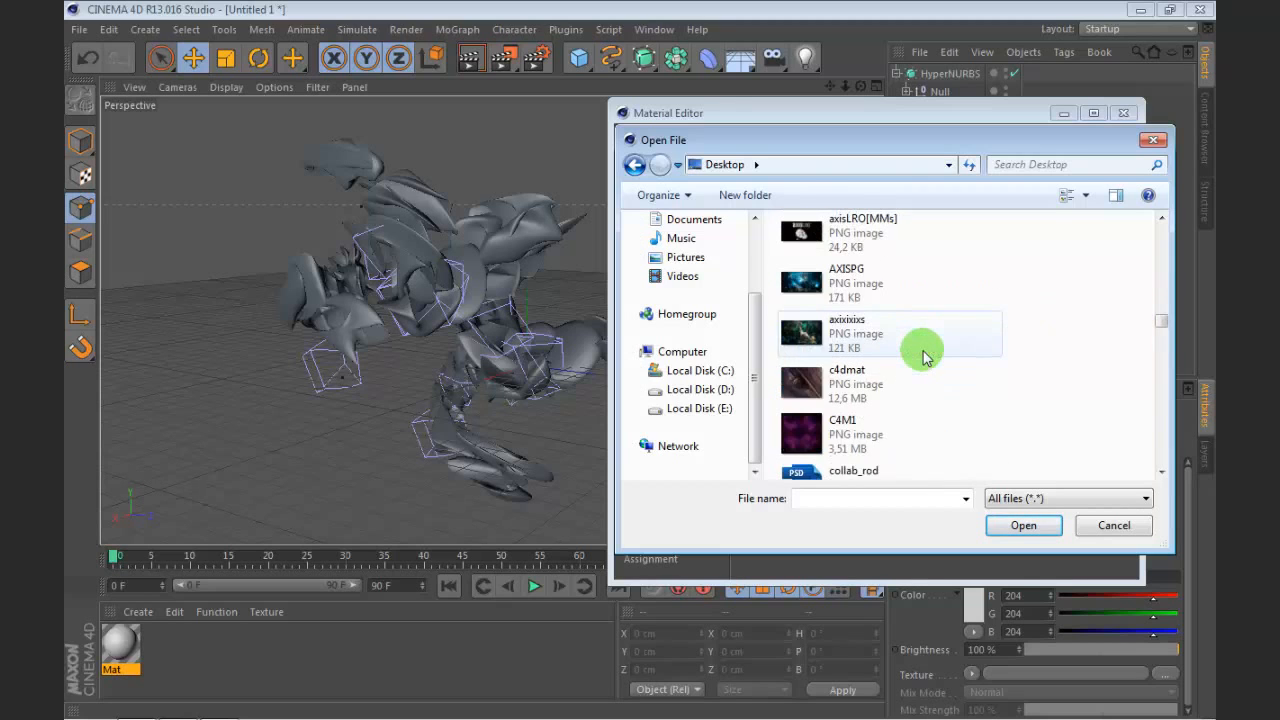
pyautogui.click(838, 281)
pyautogui.rightClick(840, 286)
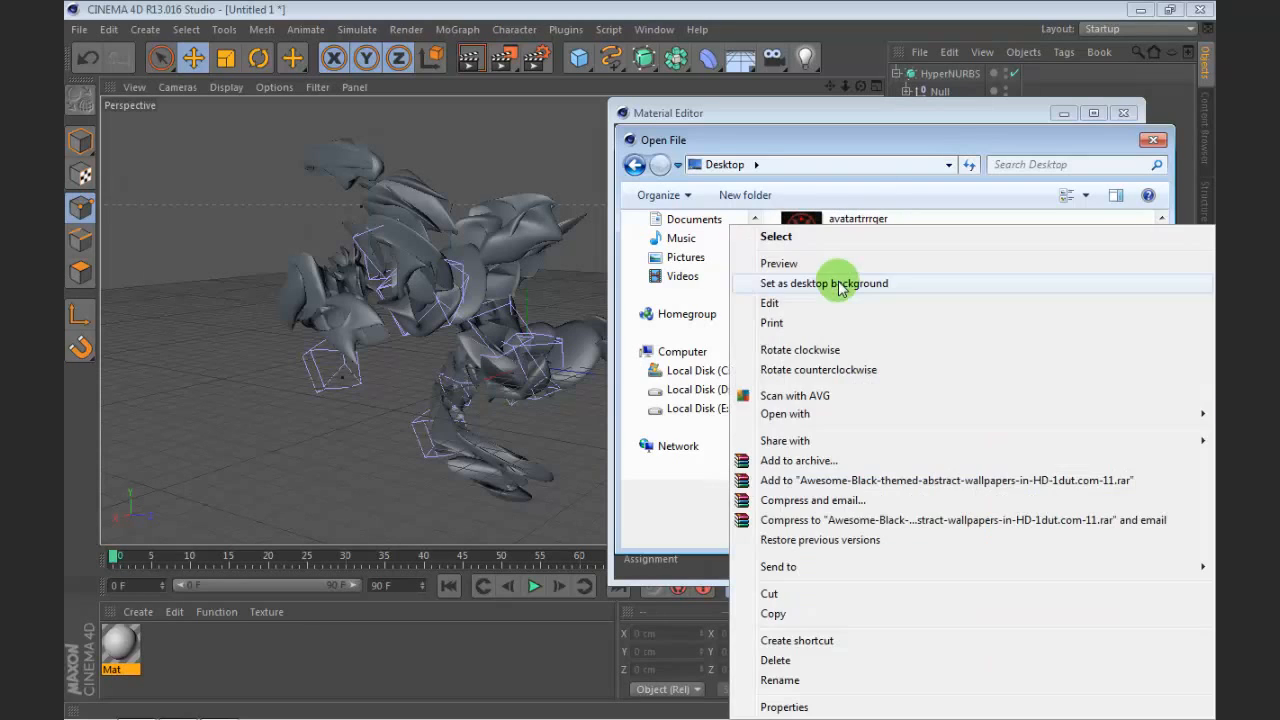
pyautogui.click(851, 265)
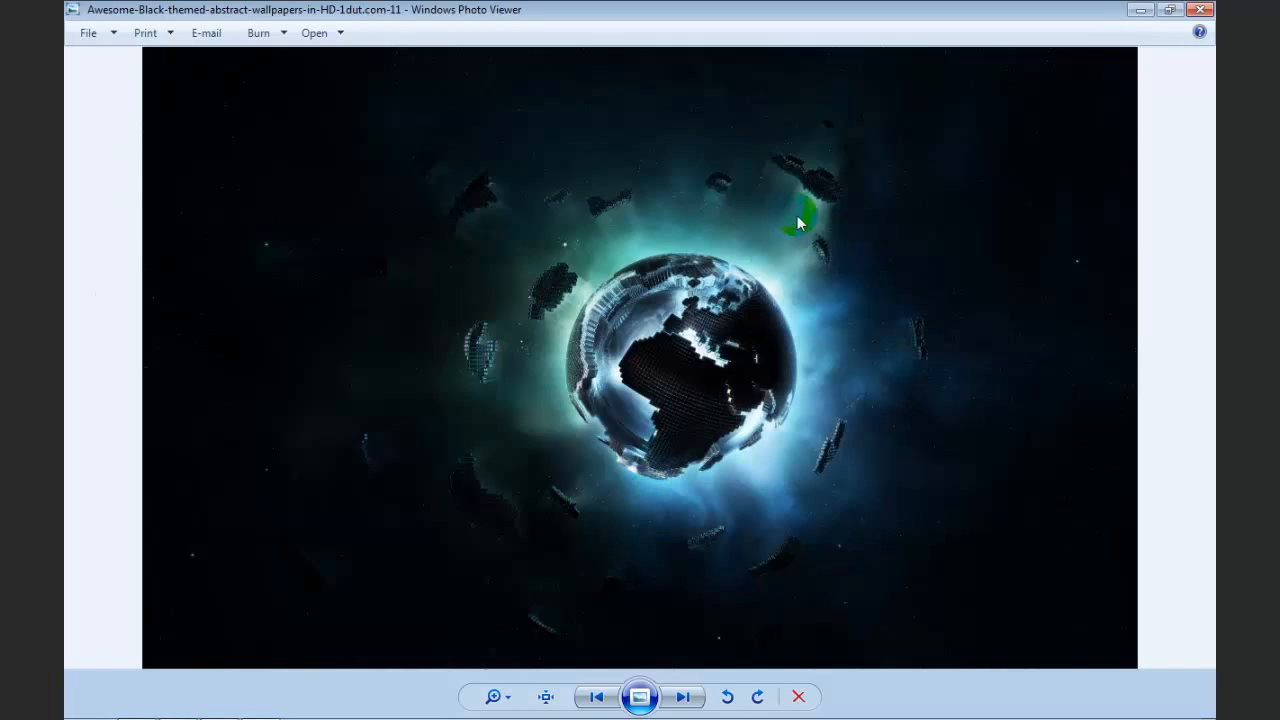
pyautogui.click(1197, 12)
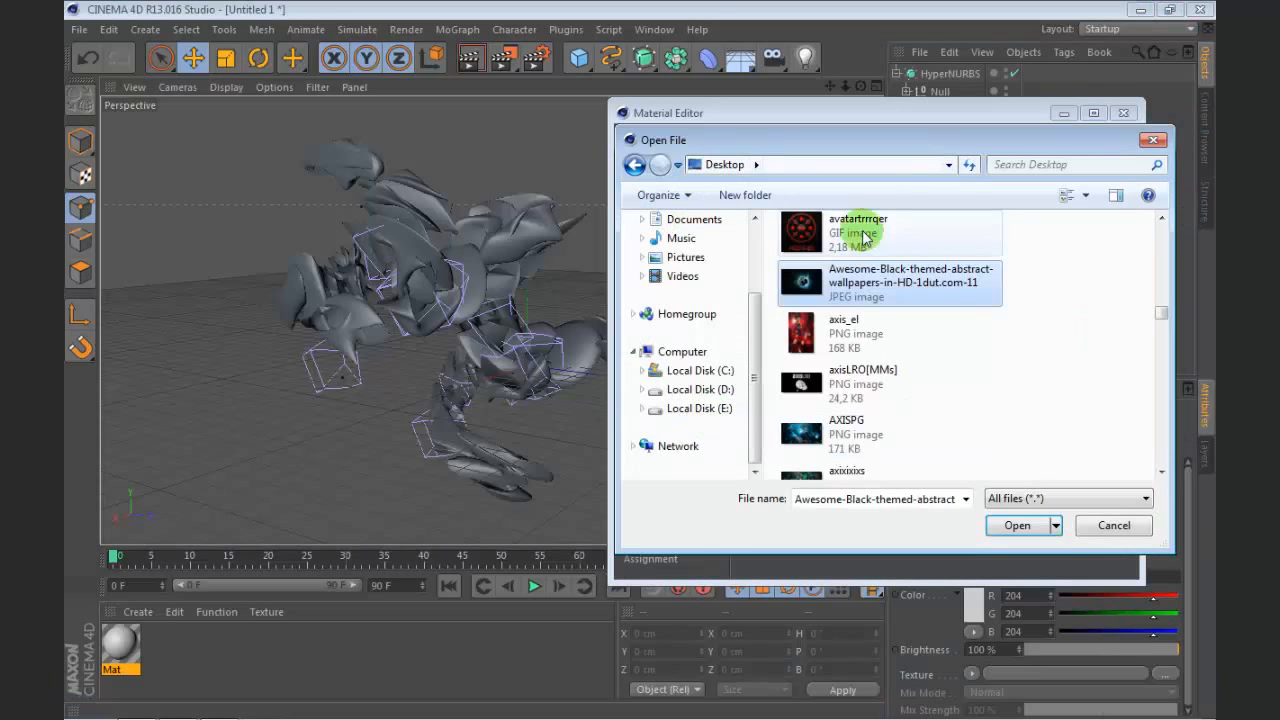
pyautogui.click(1014, 526)
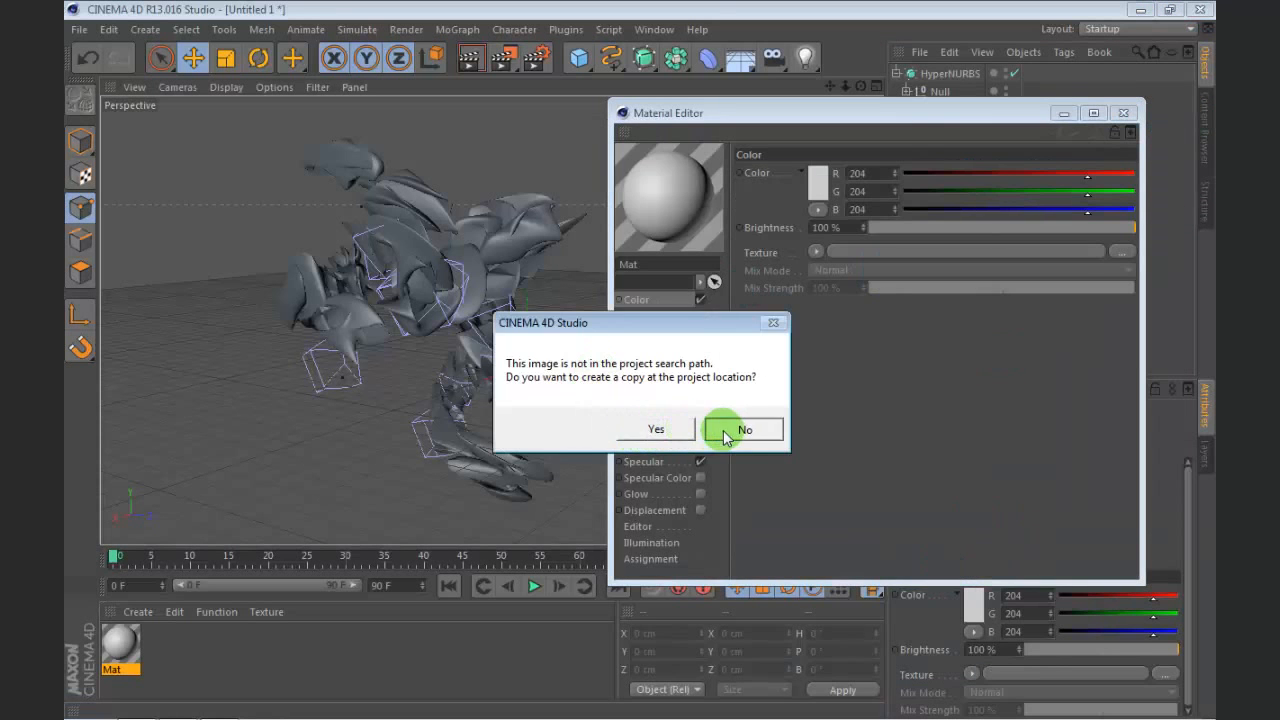
pyautogui.click(726, 437)
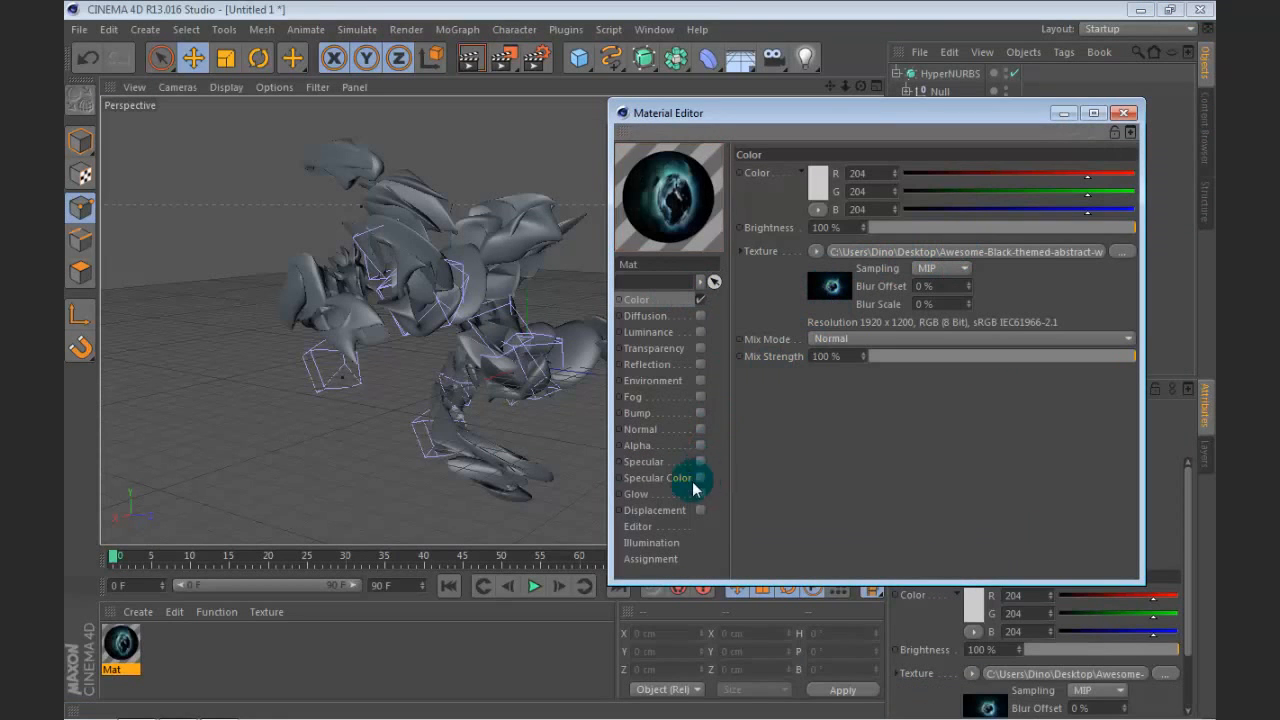
# Step: Check the bitmap's shader properties and wrap the Color texture in a Layer shader
pyautogui.click(855, 288)
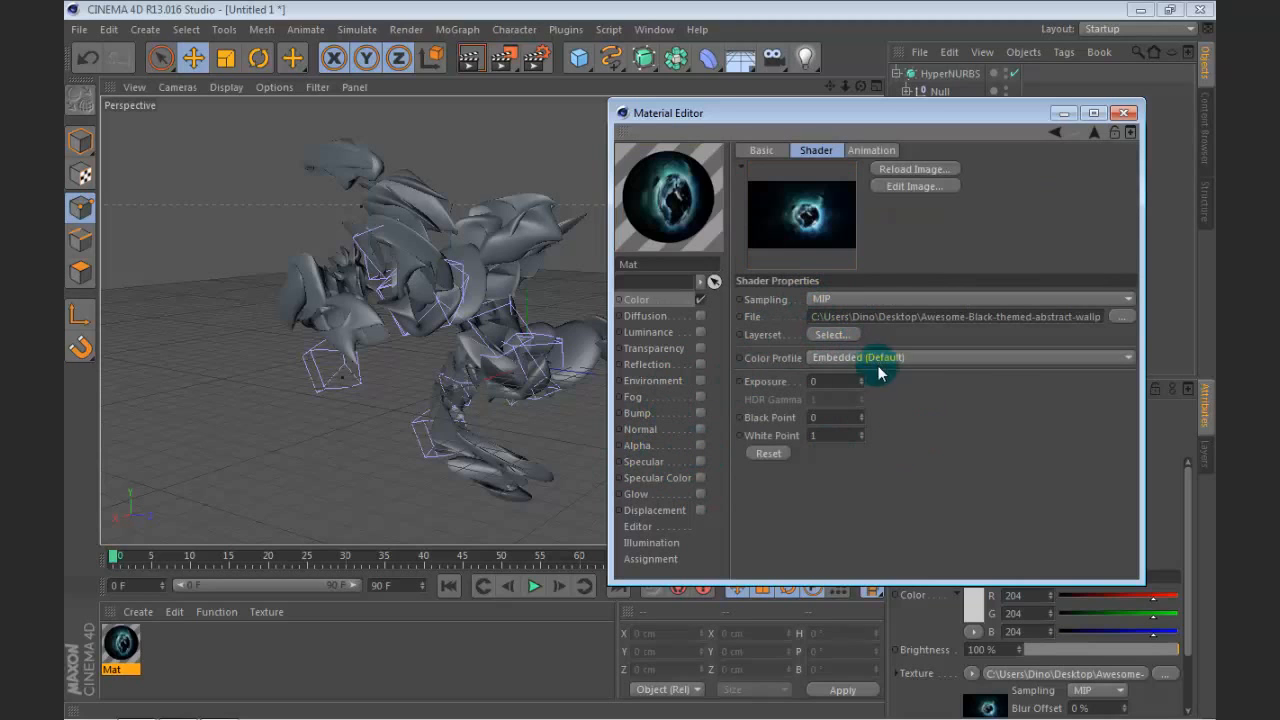
pyautogui.click(1055, 134)
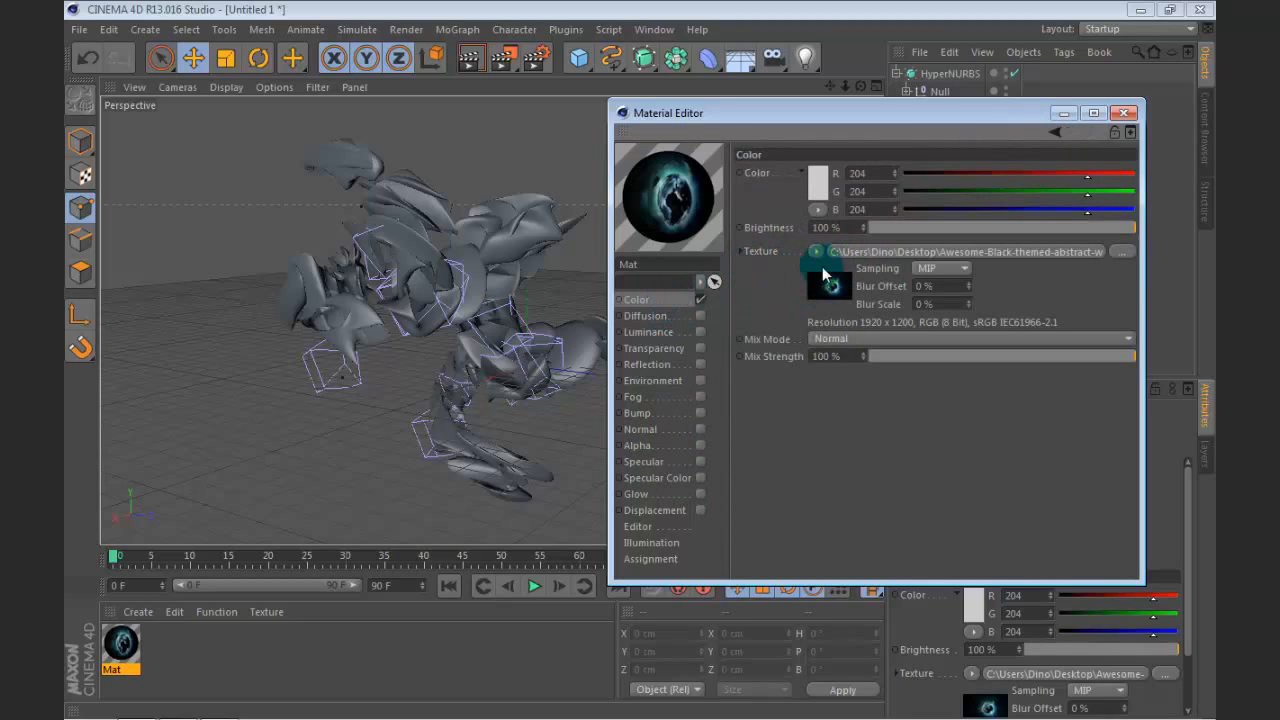
pyautogui.click(816, 252)
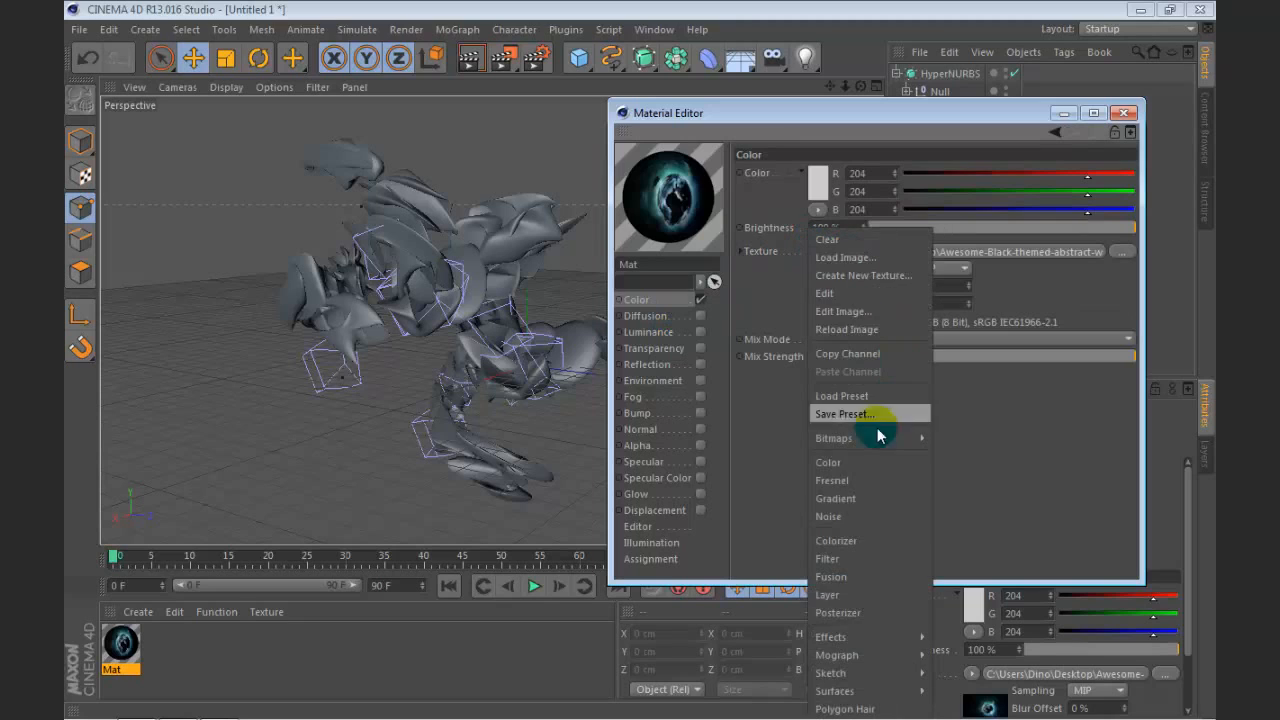
pyautogui.click(866, 594)
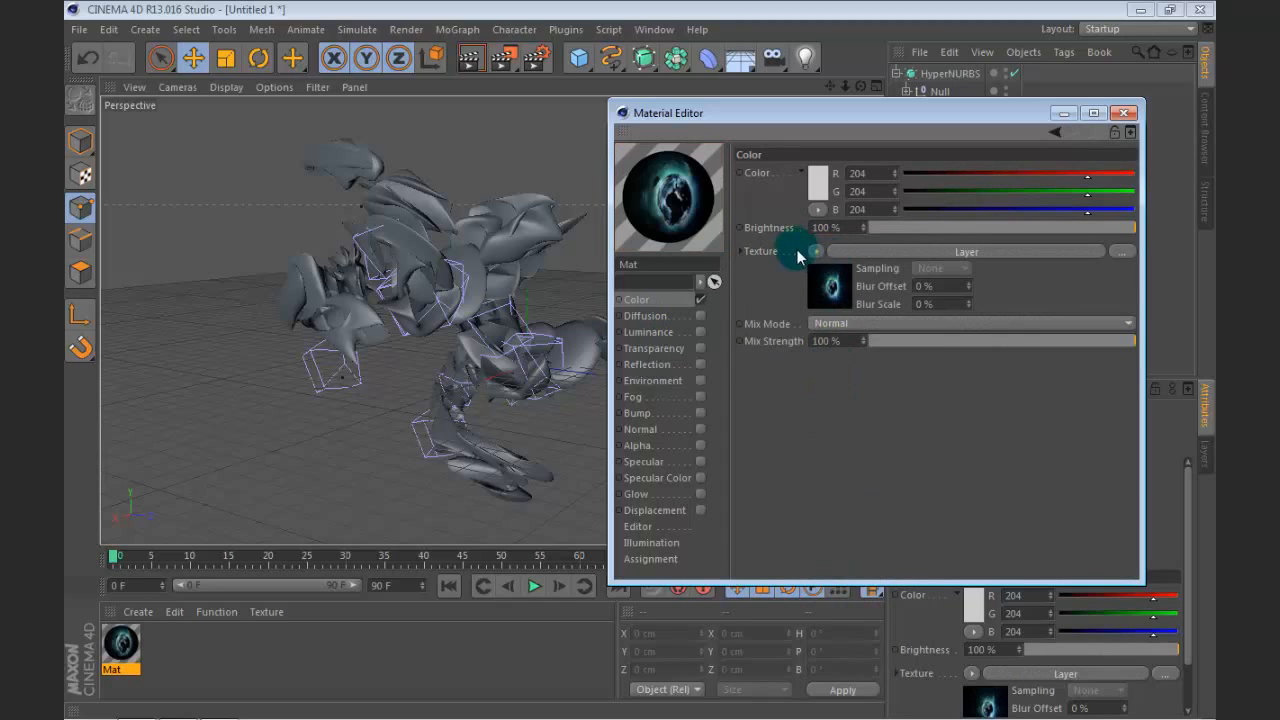
# Step: Add a Hue / Sat / Lightness effect above the bitmap in the Layer shader and set its saturation to 15 %
pyautogui.click(830, 290)
pyautogui.click(895, 315)
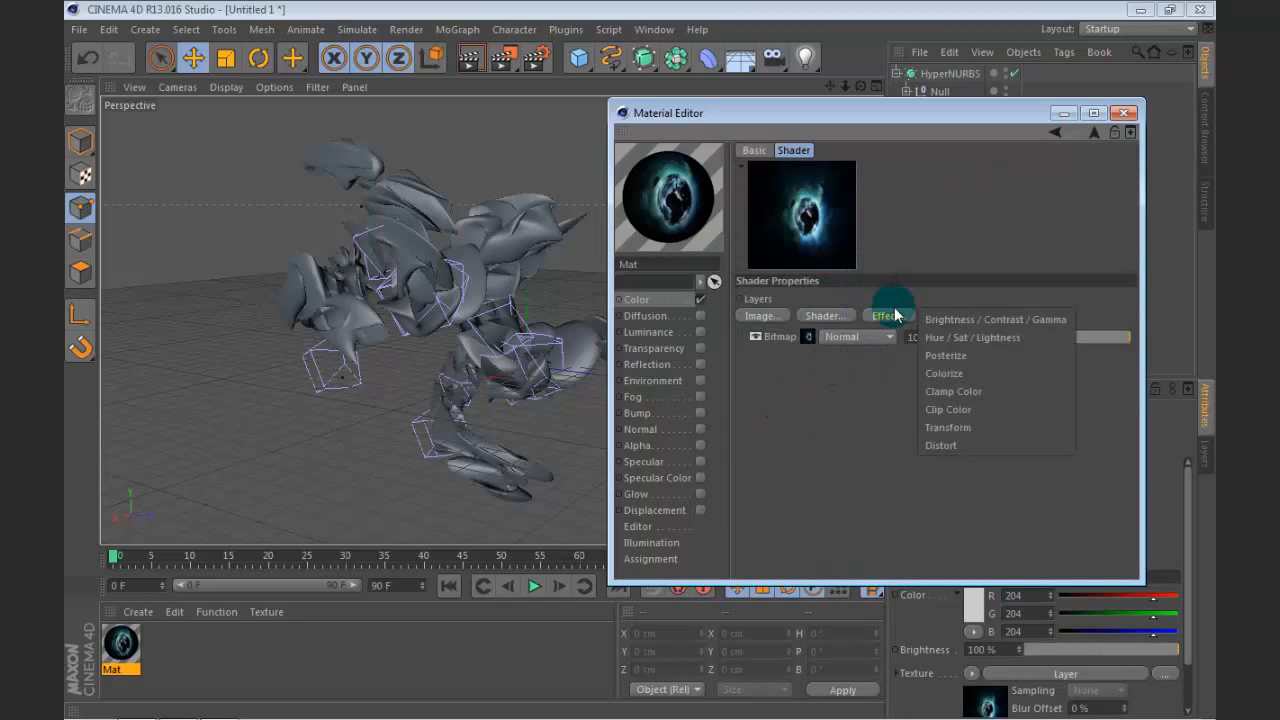
pyautogui.click(996, 337)
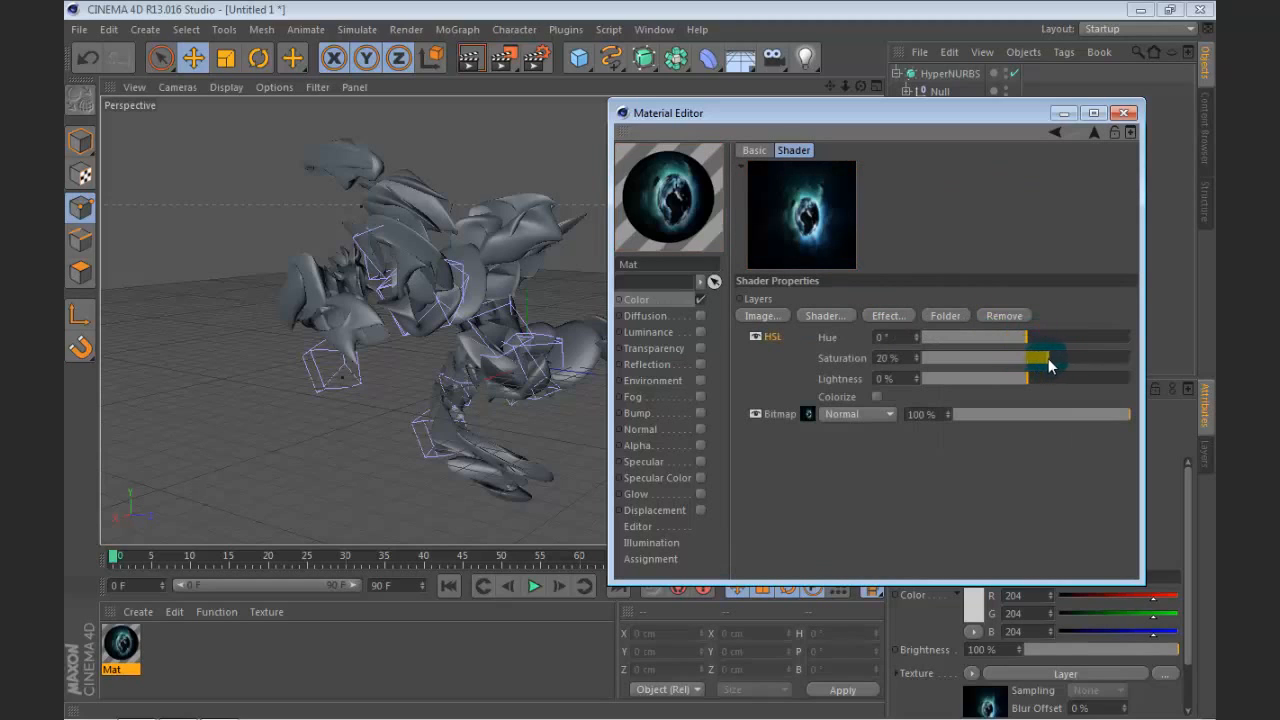
pyautogui.moveTo(1050, 366); pyautogui.dragTo(1066, 366)
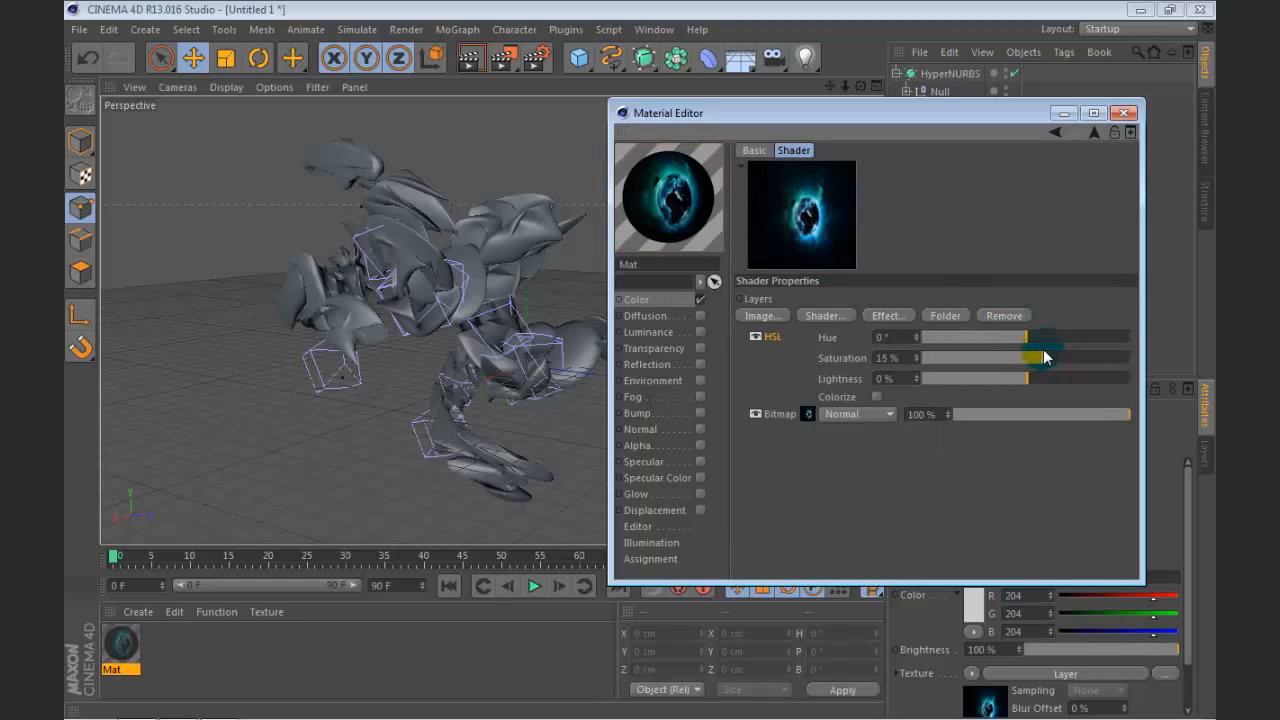
# Step: Raise the exposure of the Layer shader's bitmap to 0.46
pyautogui.click(1056, 132)
pyautogui.click(862, 252)
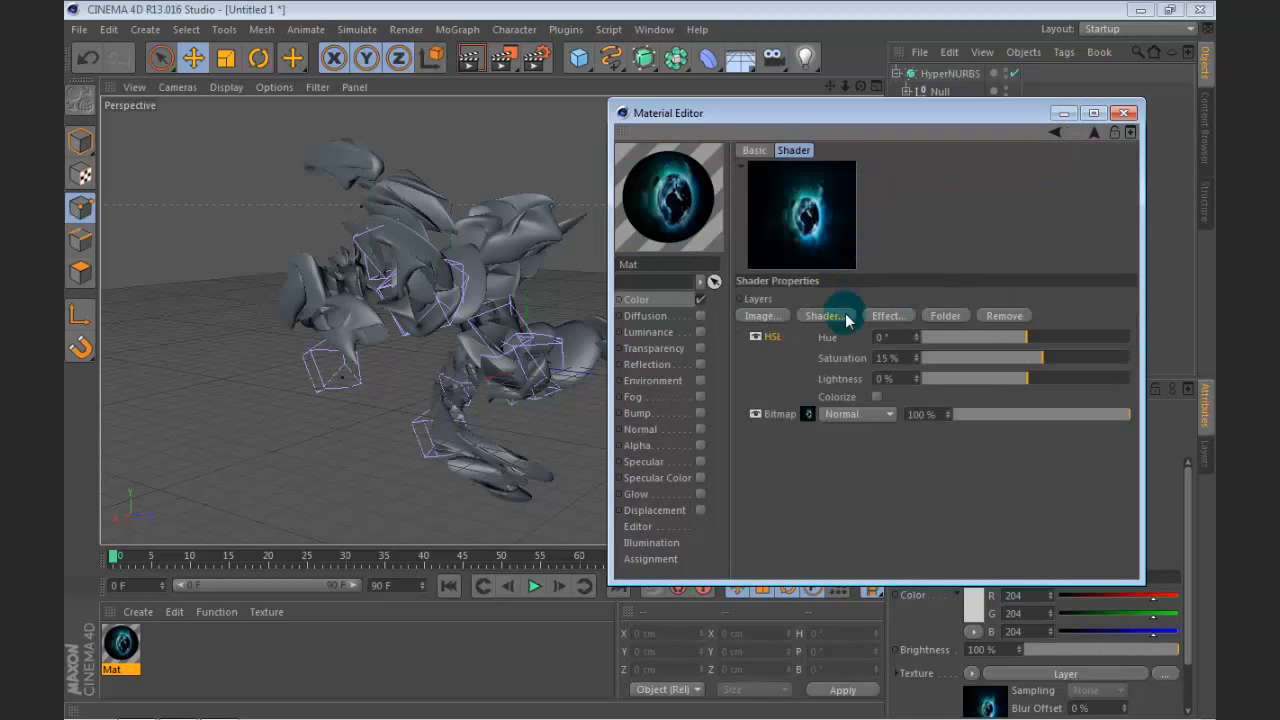
pyautogui.click(807, 415)
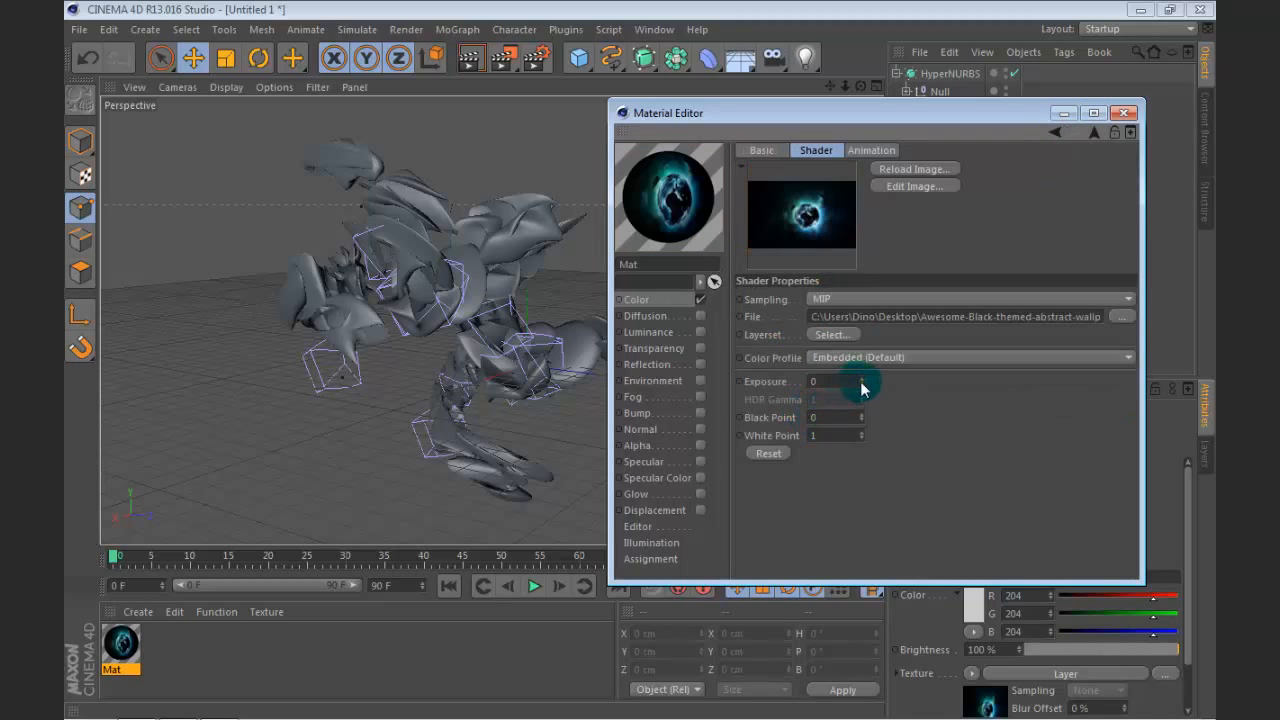
pyautogui.moveTo(862, 381); pyautogui.dragTo(862, 381)
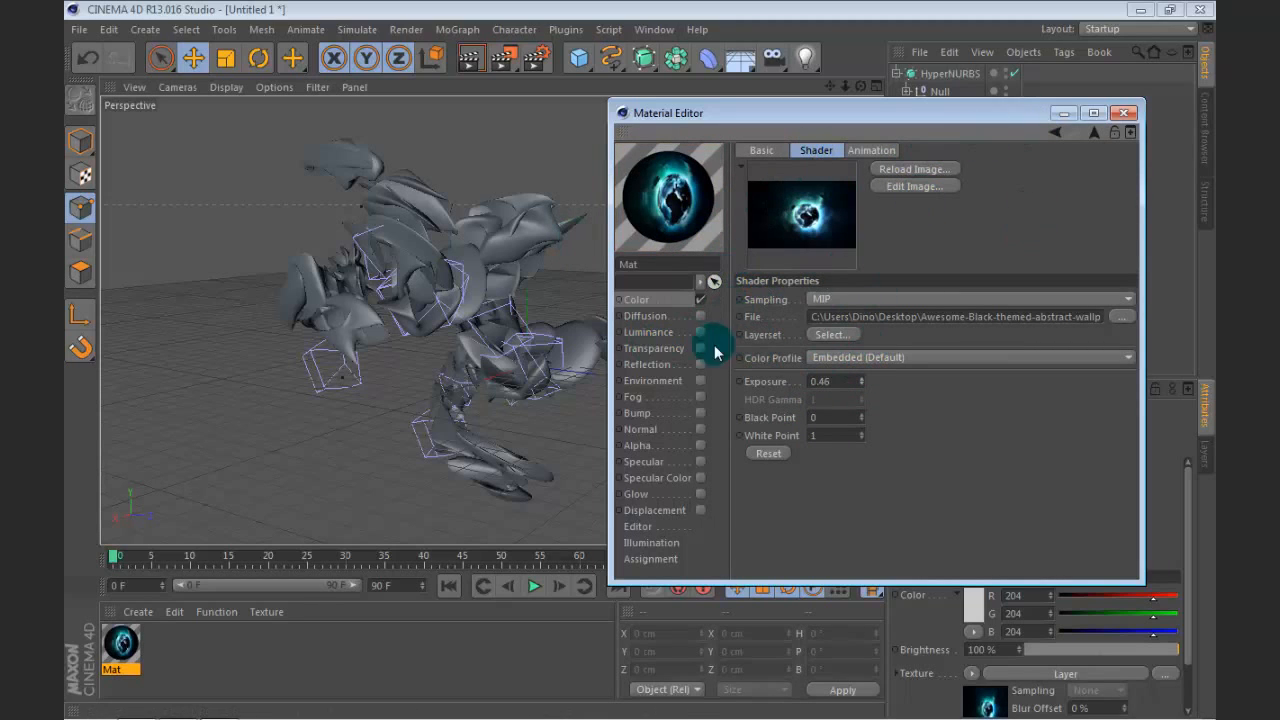
# Step: Enable the material's Reflection channel and assign a Fresnel shader as its texture
pyautogui.moveTo(740, 112); pyautogui.dragTo(740, 86)
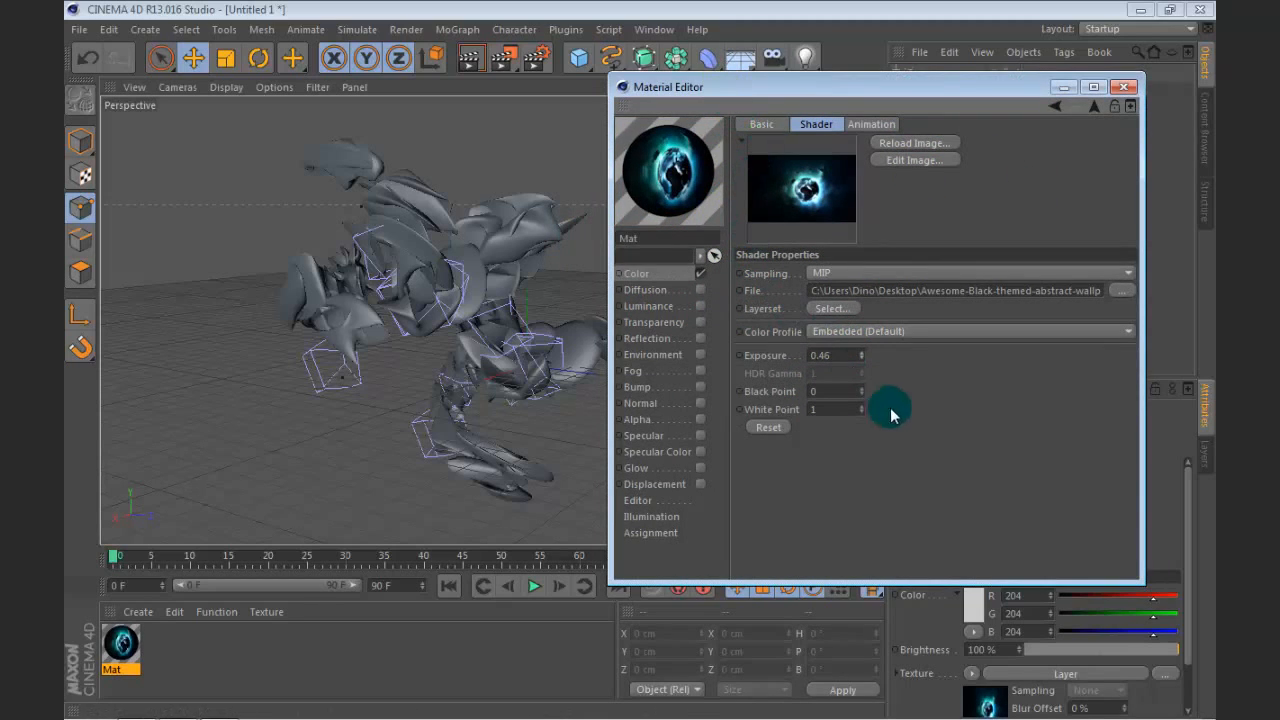
pyautogui.click(700, 343)
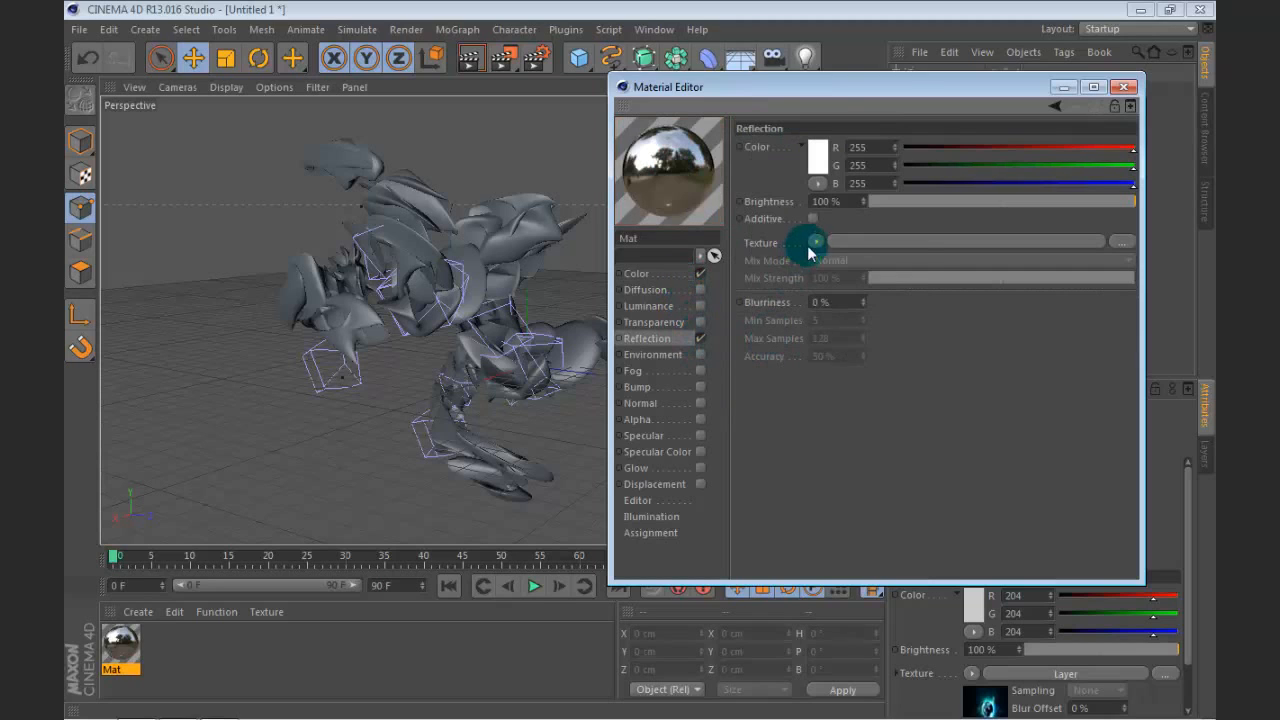
pyautogui.click(816, 241)
pyautogui.click(888, 439)
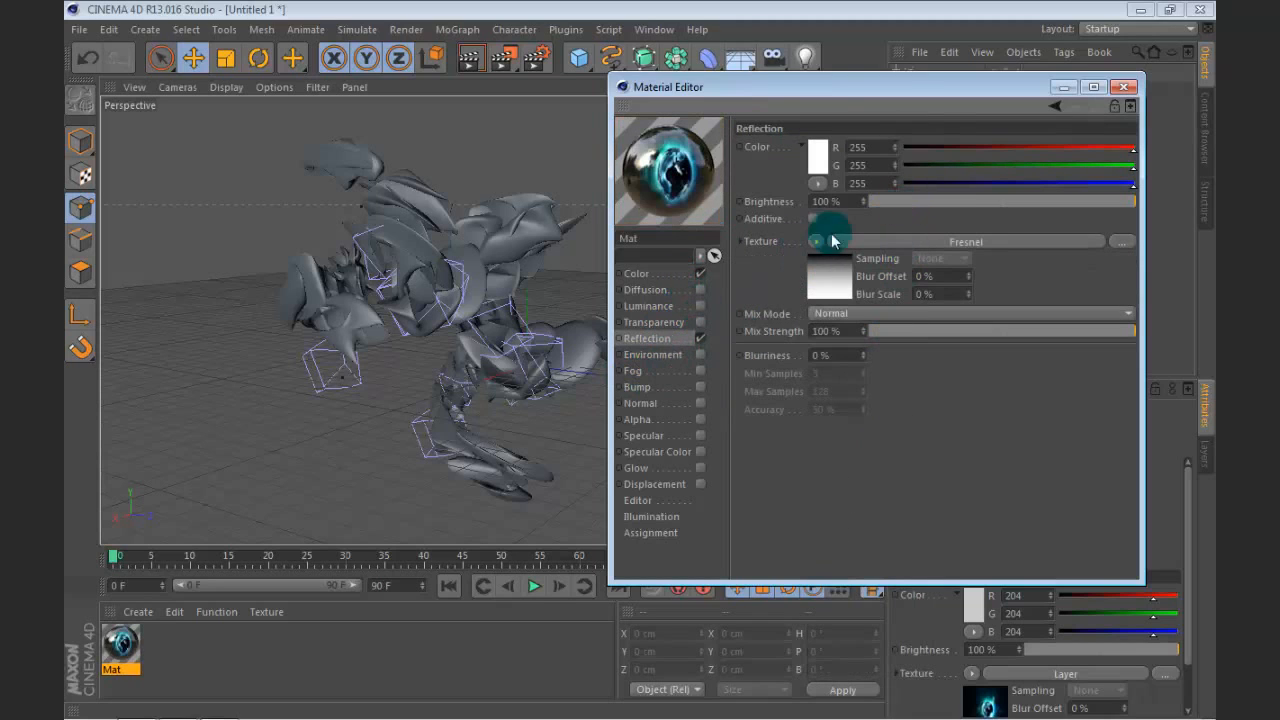
# Step: Set the reflection's brightness to 21 % and its mix strength to 49 %
pyautogui.moveTo(924, 203); pyautogui.dragTo(945, 201)
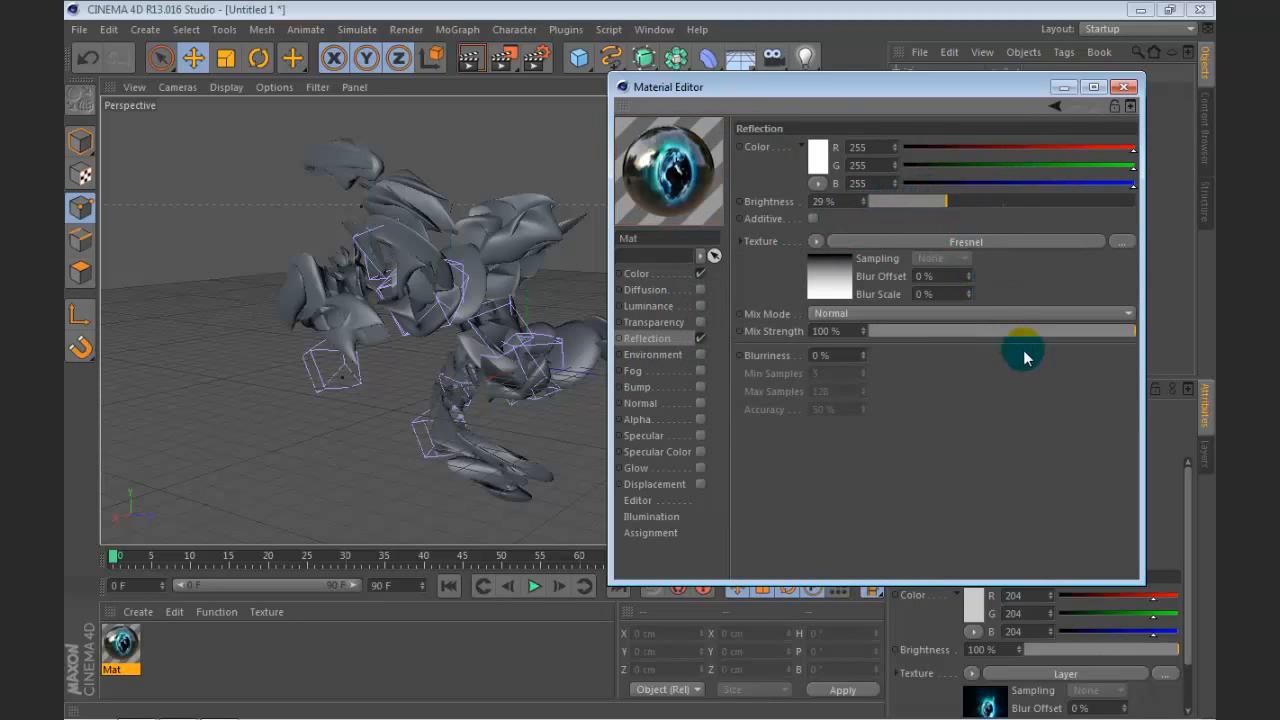
pyautogui.moveTo(1020, 343); pyautogui.dragTo(1000, 340)
pyautogui.moveTo(945, 201); pyautogui.dragTo(924, 201)
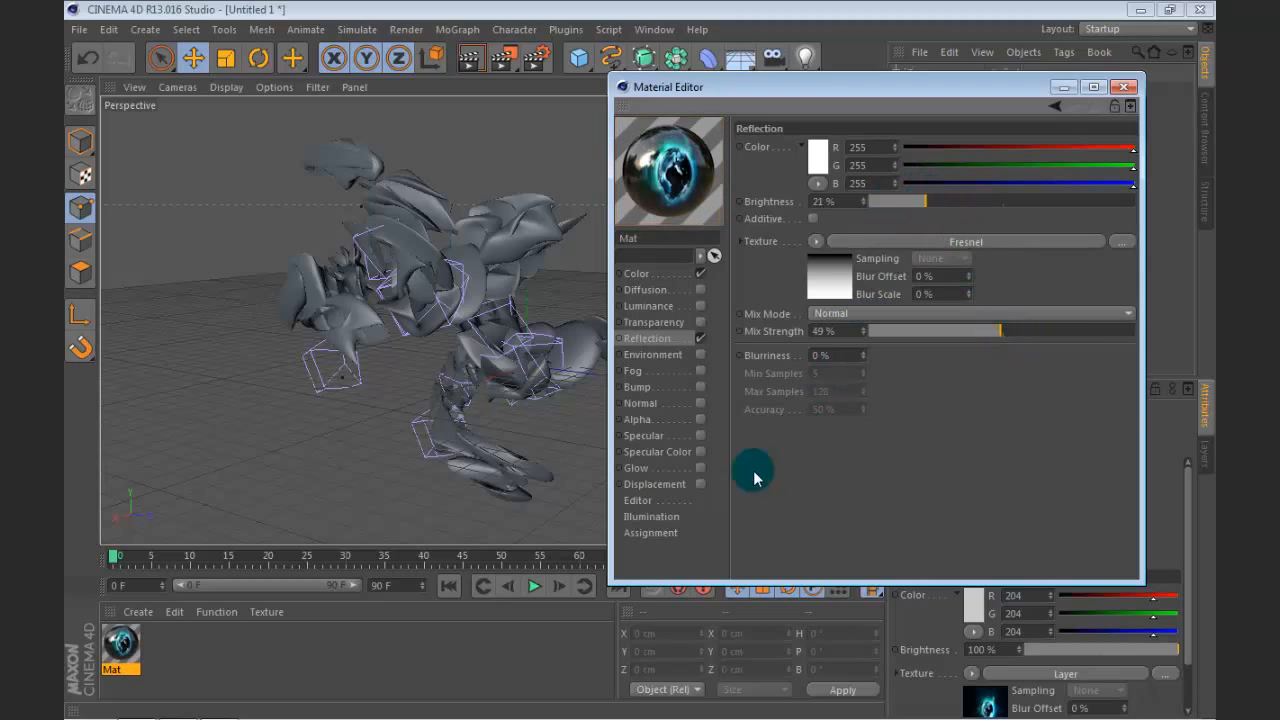
# Step: Change the white knot of the reflection's Fresnel gradient to light cyan, RGB 118, 255, 241
pyautogui.click(825, 278)
pyautogui.doubleClick(802, 320)
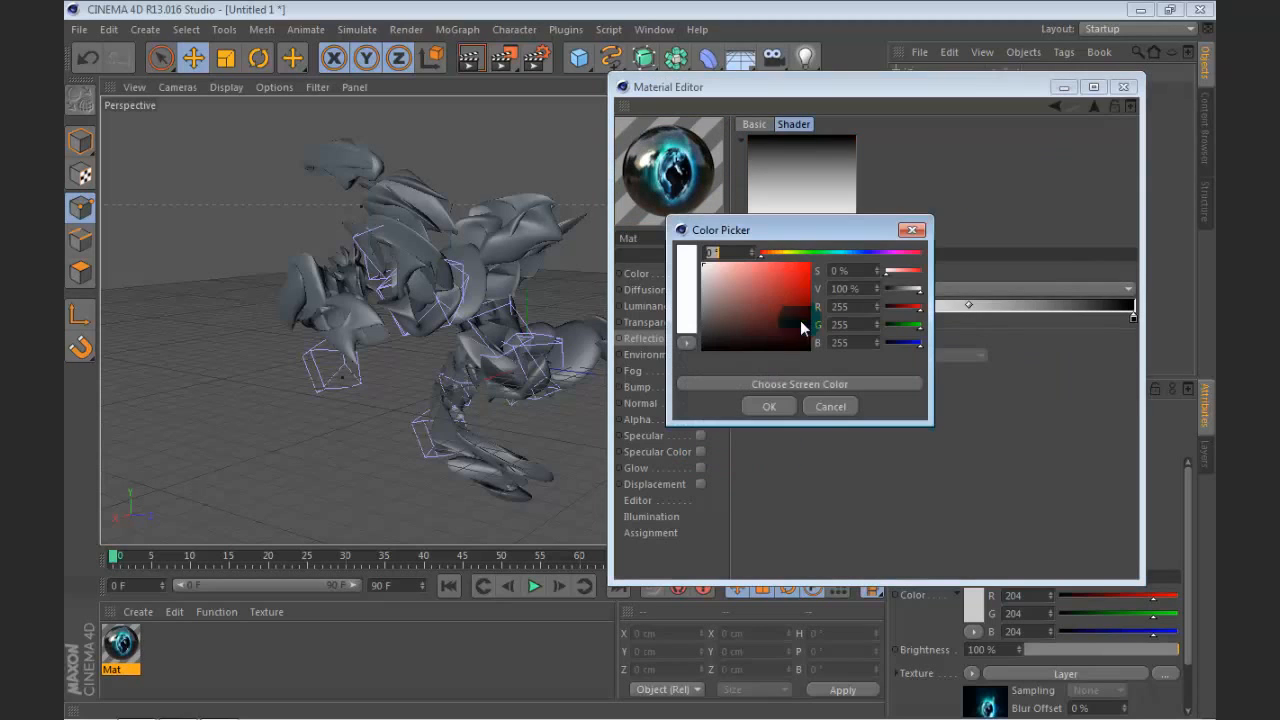
pyautogui.moveTo(786, 247)
pyautogui.mouseDown()
pyautogui.moveTo(985, 247)
pyautogui.moveTo(1032, 276)
pyautogui.moveTo(955, 267)
pyautogui.mouseUp()
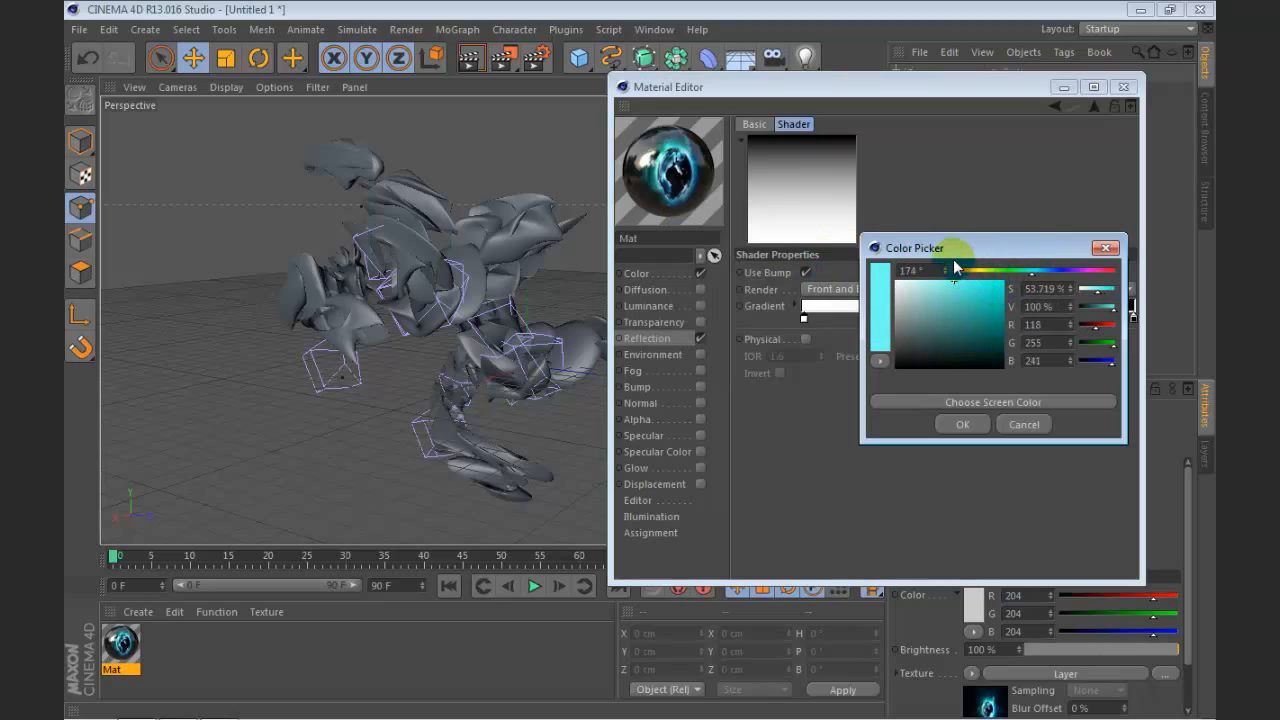
pyautogui.click(966, 424)
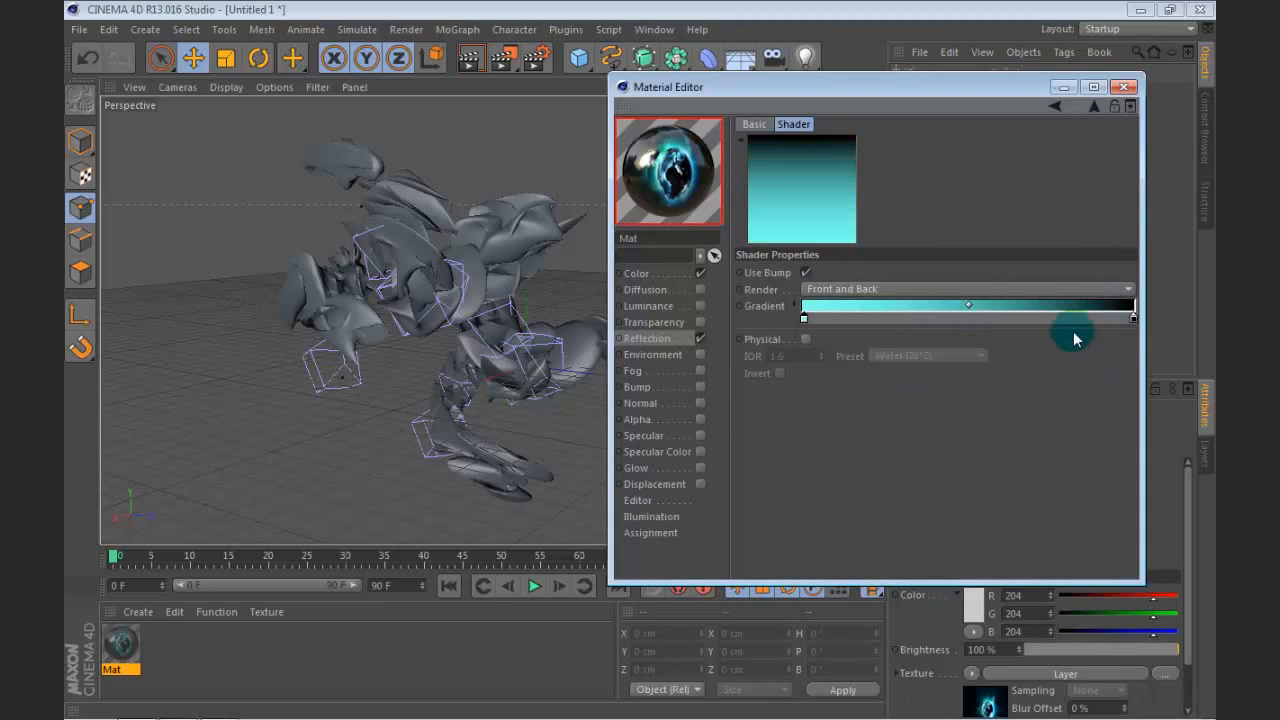
# Step: Change the black knot of the Fresnel gradient to dark green, RGB 4, 52, 21
pyautogui.doubleClick(1133, 317)
pyautogui.moveTo(1110, 247); pyautogui.dragTo(1079, 324)
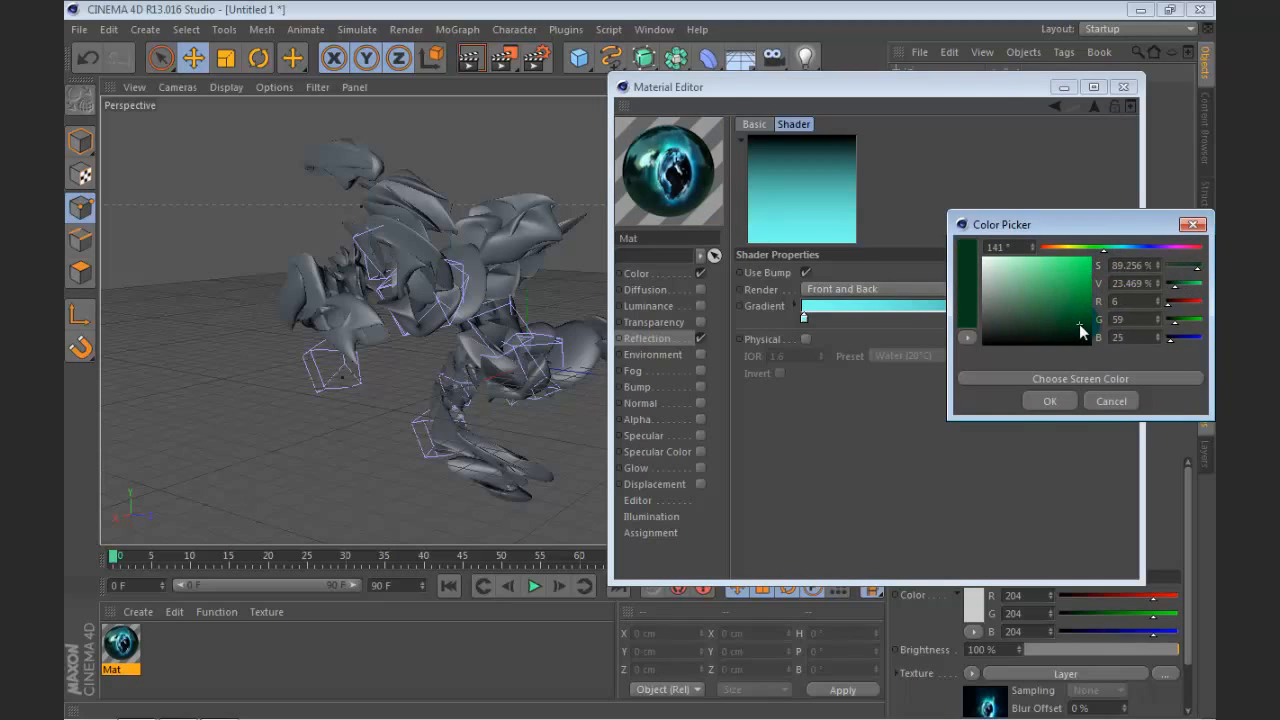
pyautogui.click(1050, 401)
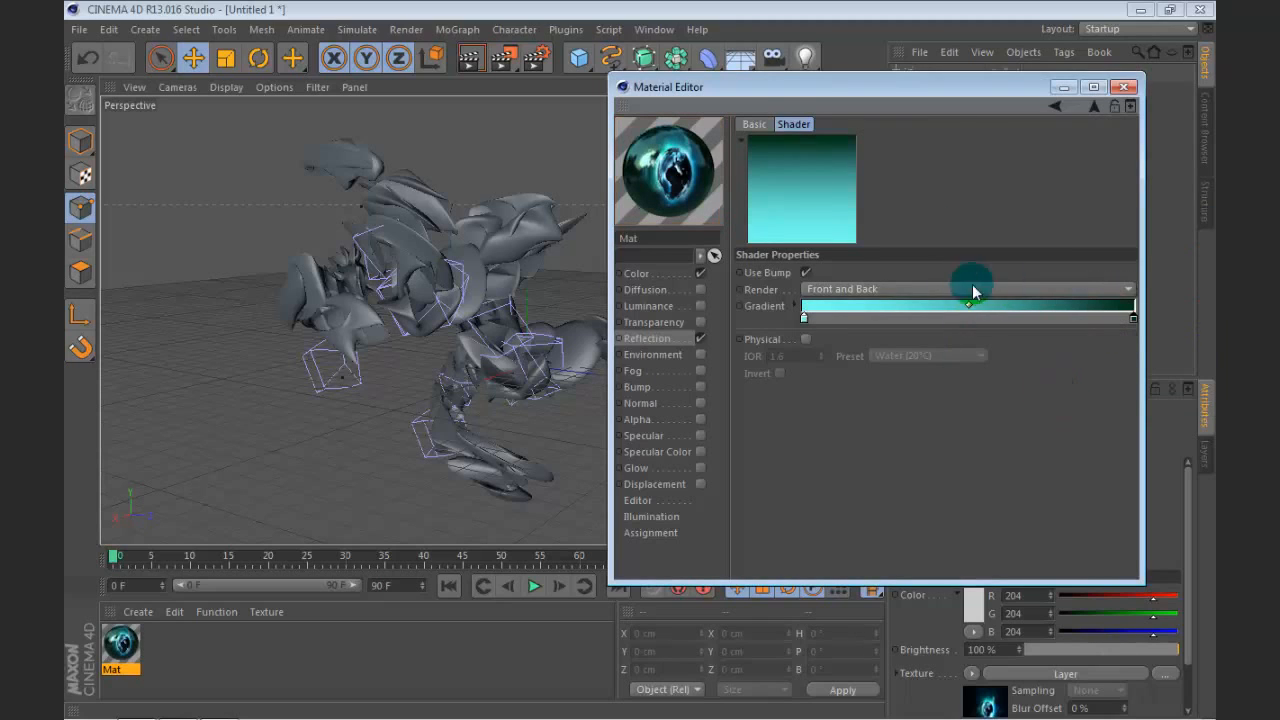
# Step: Enable the material's Specular channel with a width of 36 % and a height of 35 %
pyautogui.click(701, 386)
pyautogui.click(701, 387)
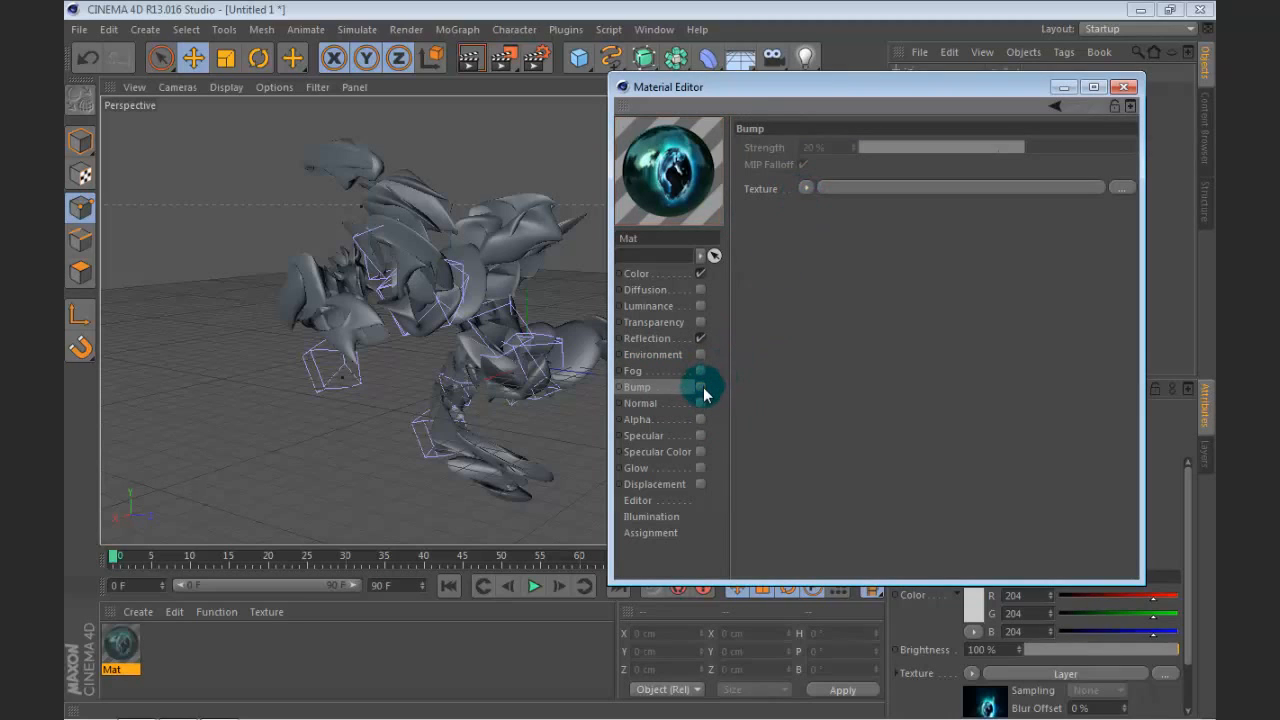
pyautogui.click(701, 435)
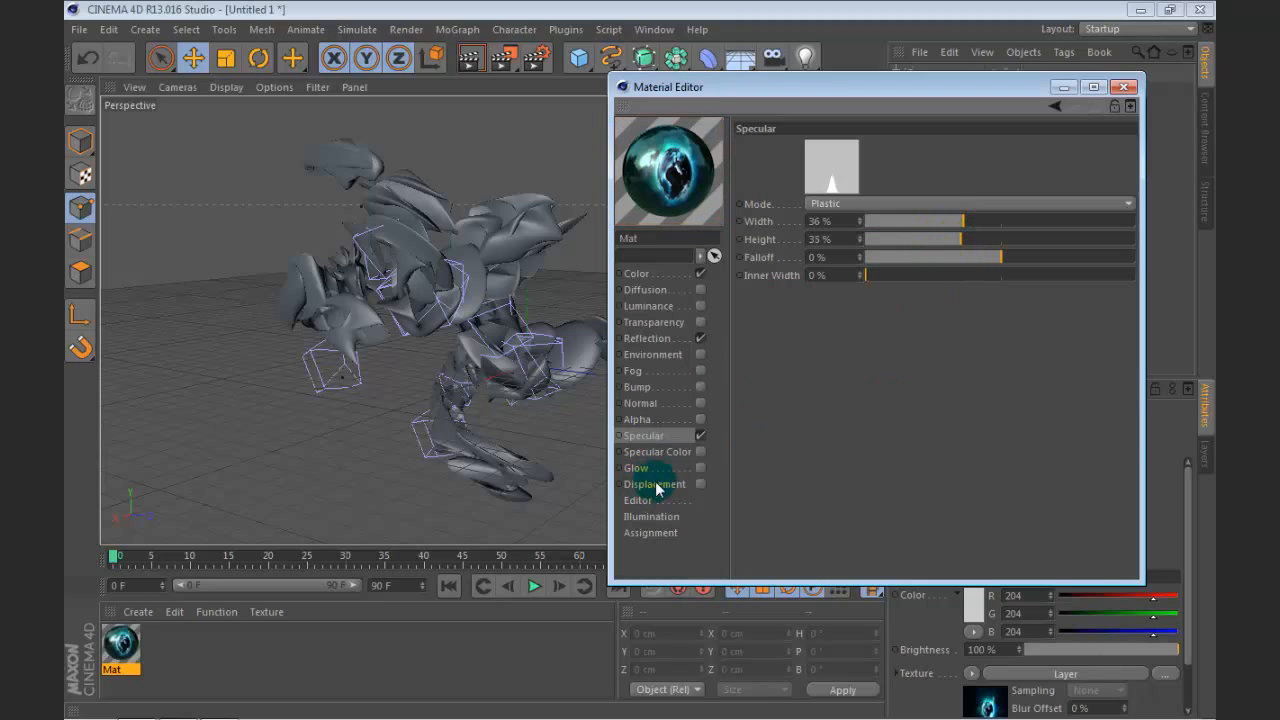
# Step: Enable the material's Specular Color channel and set its colour to pale mint, RGB 219, 255, 243
pyautogui.click(701, 451)
pyautogui.click(820, 158)
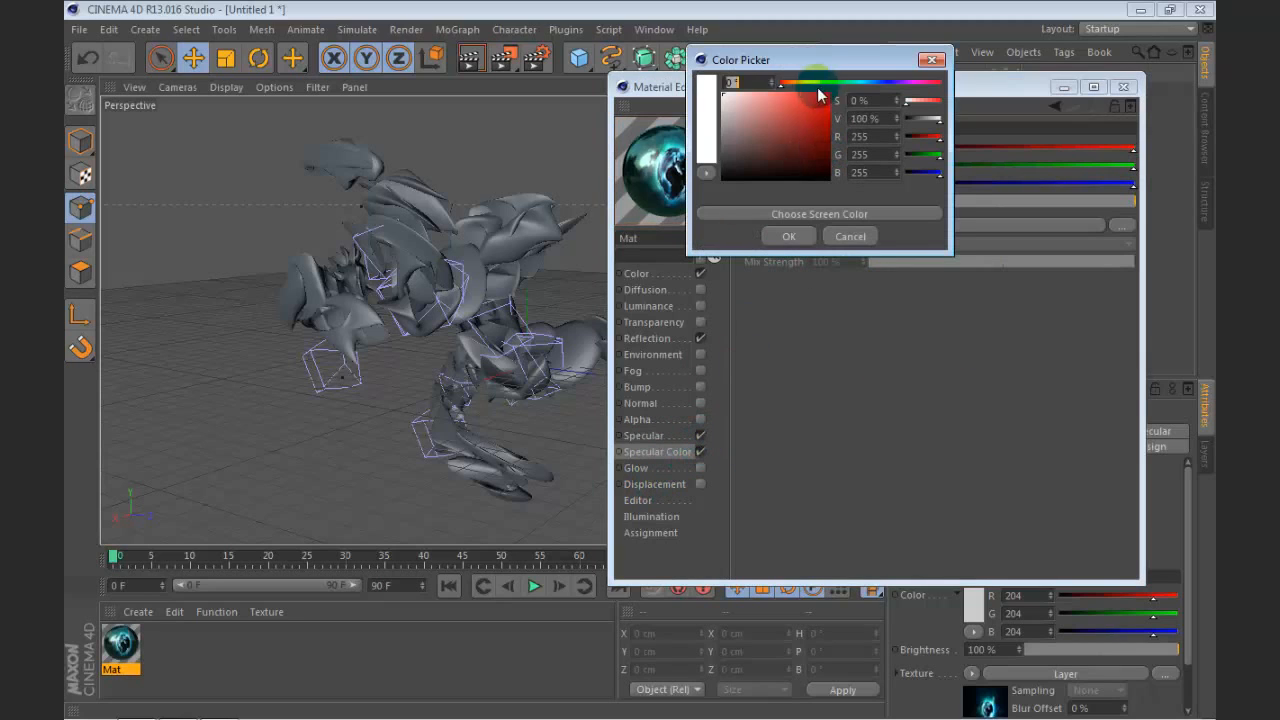
pyautogui.moveTo(819, 93); pyautogui.dragTo(849, 101)
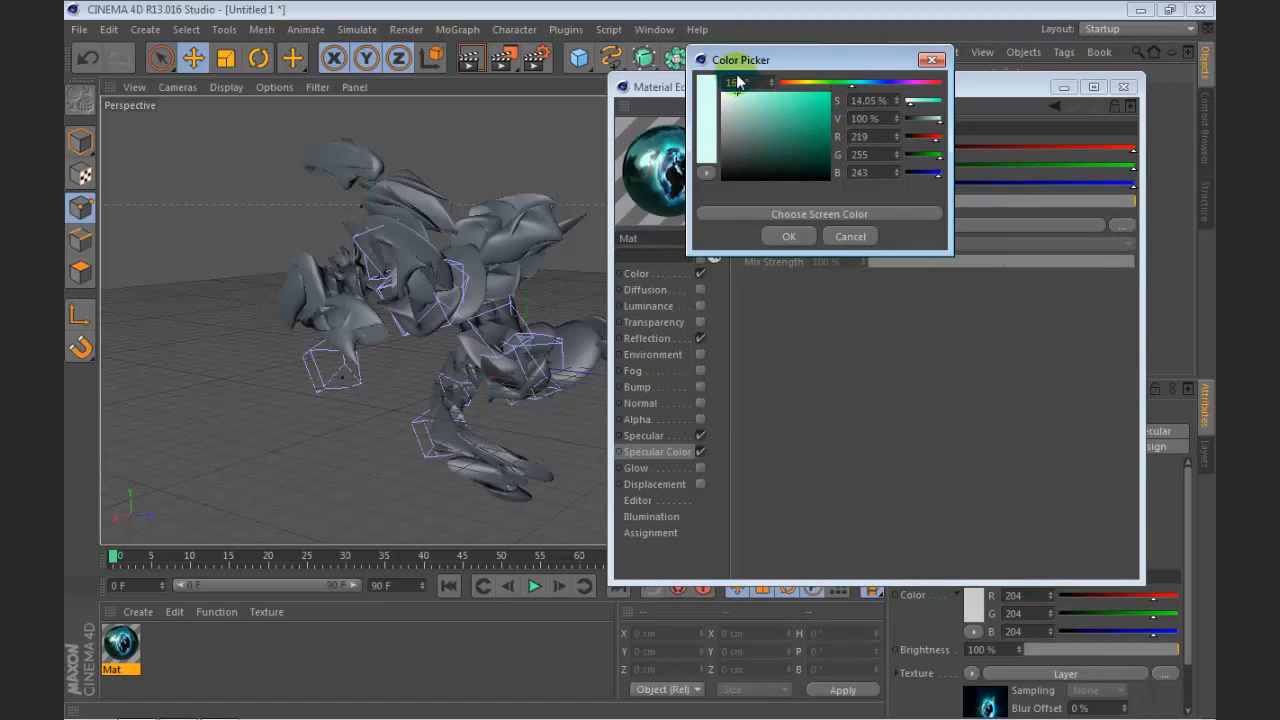
pyautogui.click(792, 240)
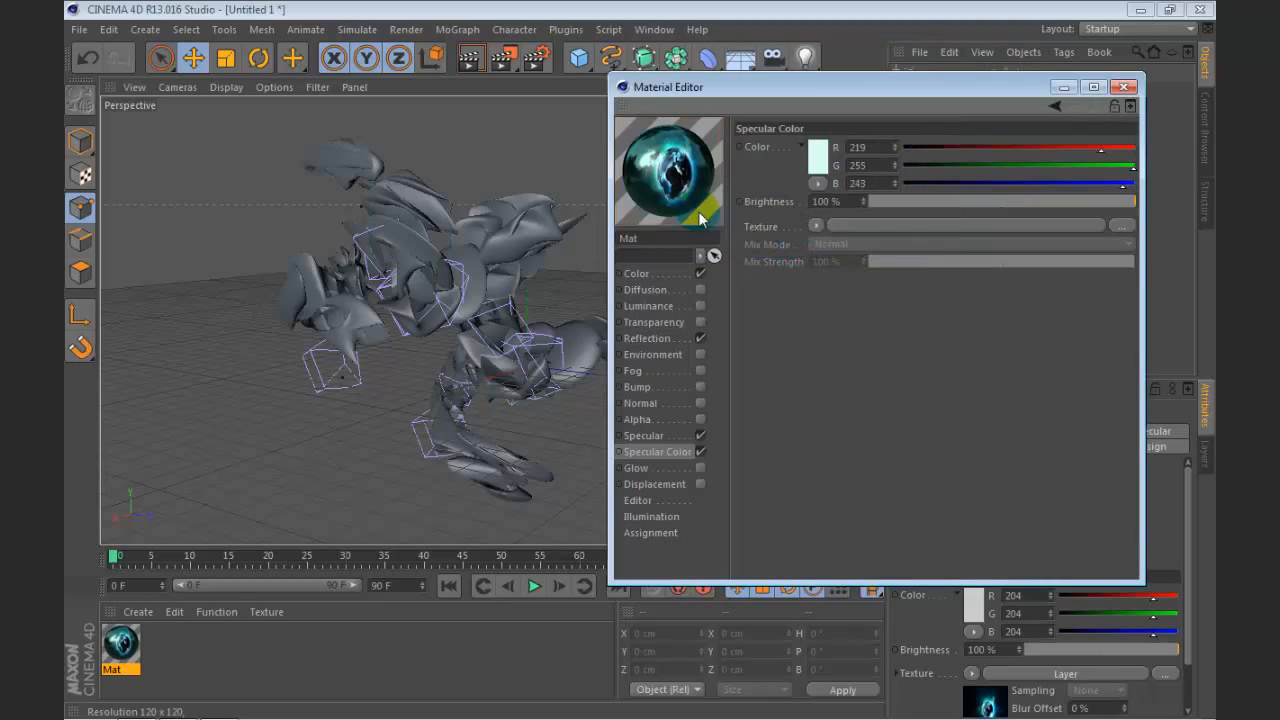
pyautogui.click(1127, 88)
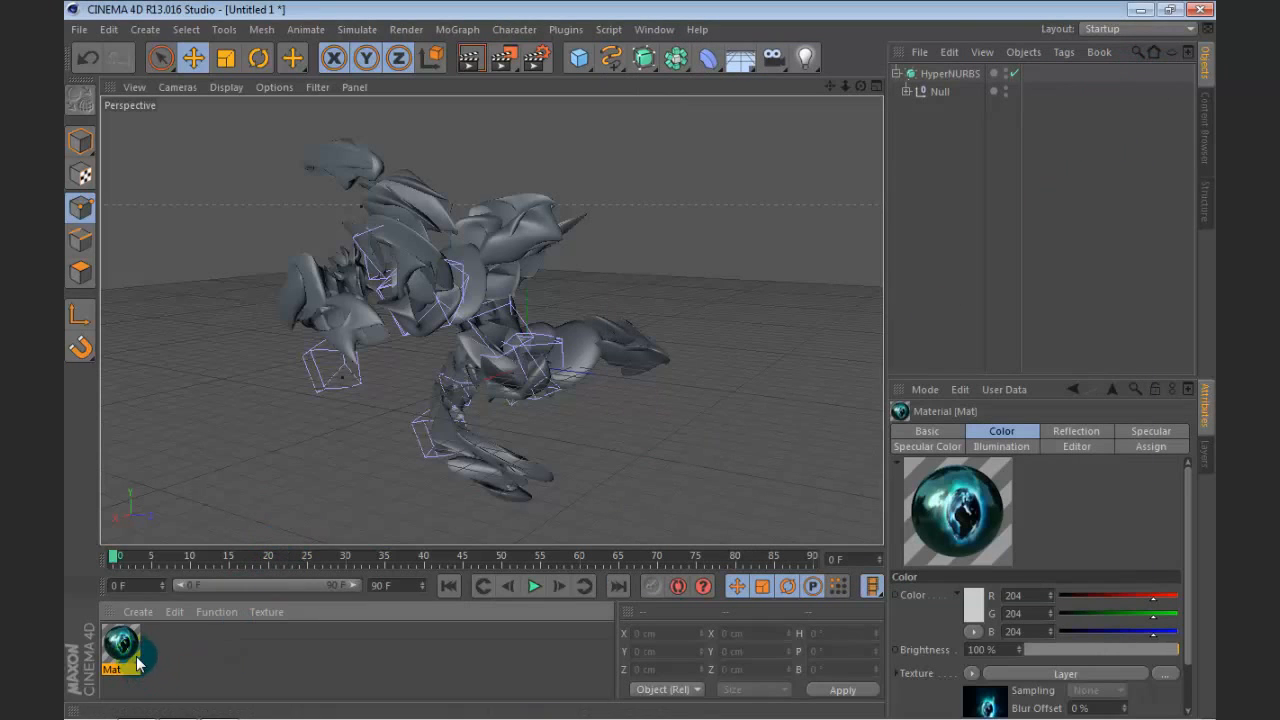
# Step: Apply the Mat material to the HyperNURBS object, and move its texture tag onto the Null group
pyautogui.moveTo(140, 640); pyautogui.dragTo(950, 74)
pyautogui.click(936, 156)
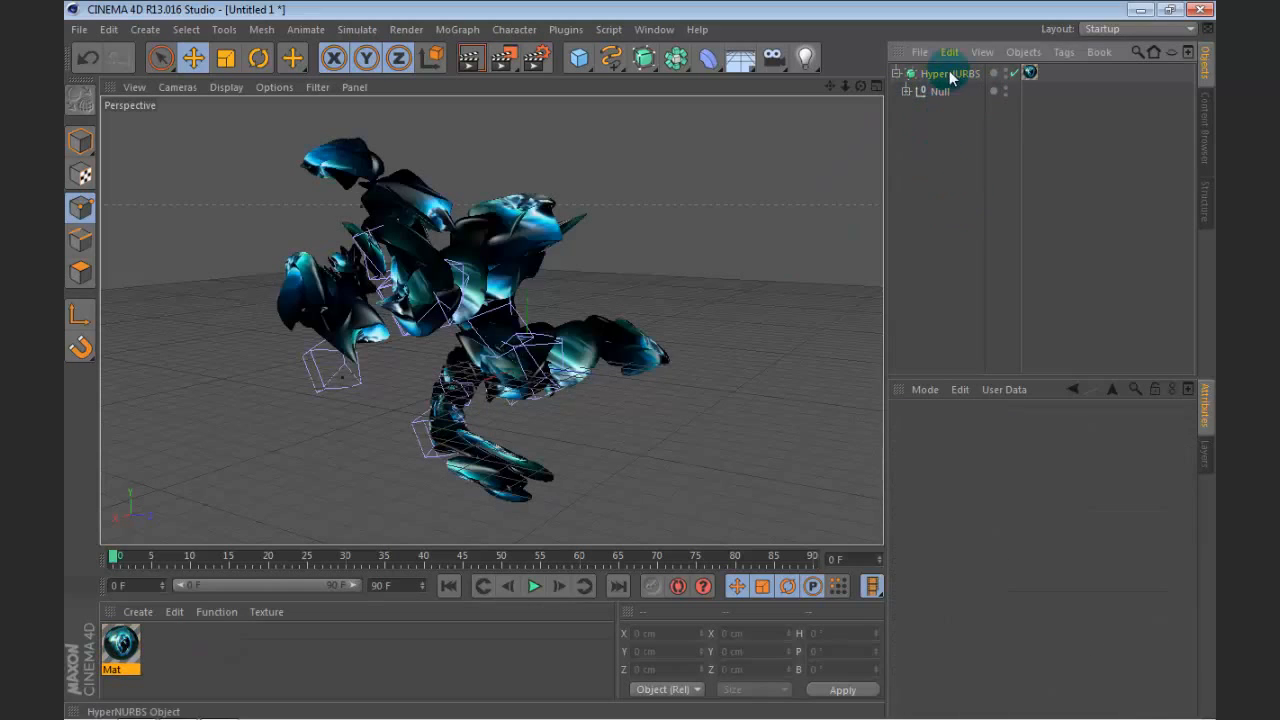
pyautogui.moveTo(1028, 72)
pyautogui.mouseDown()
pyautogui.moveTo(1005, 93)
pyautogui.moveTo(1029, 90)
pyautogui.mouseUp()
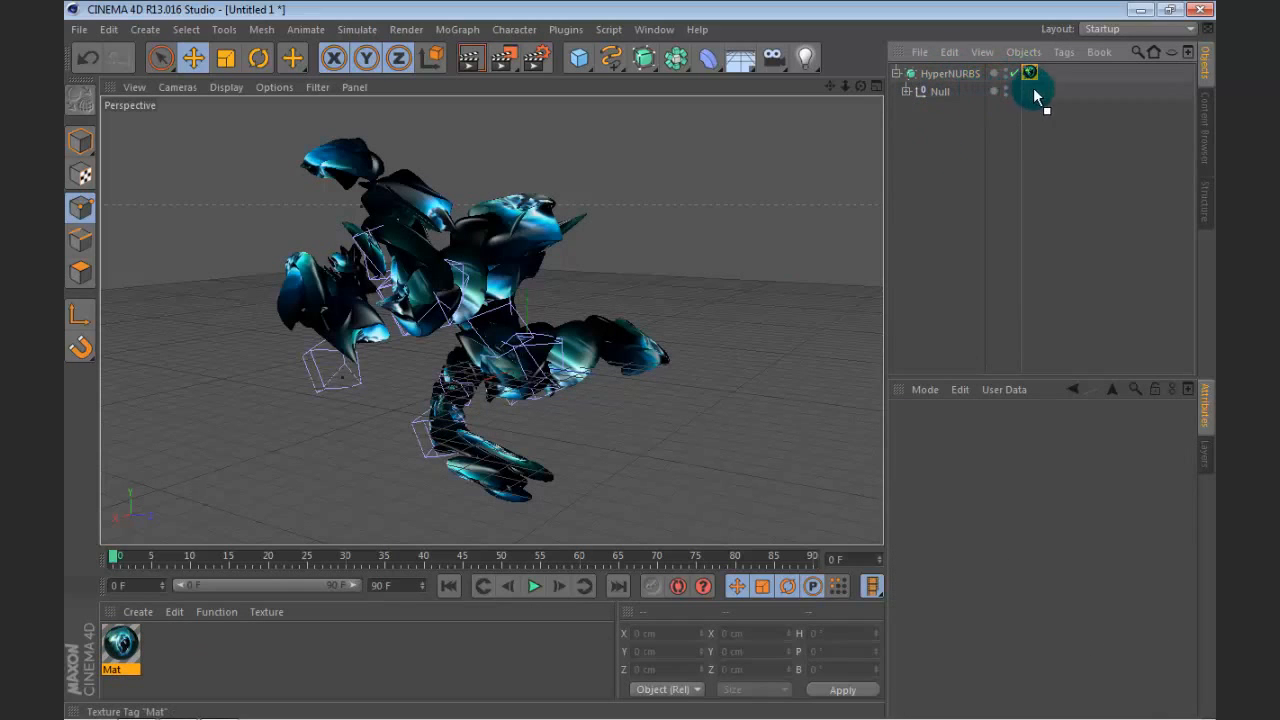
pyautogui.click(980, 155)
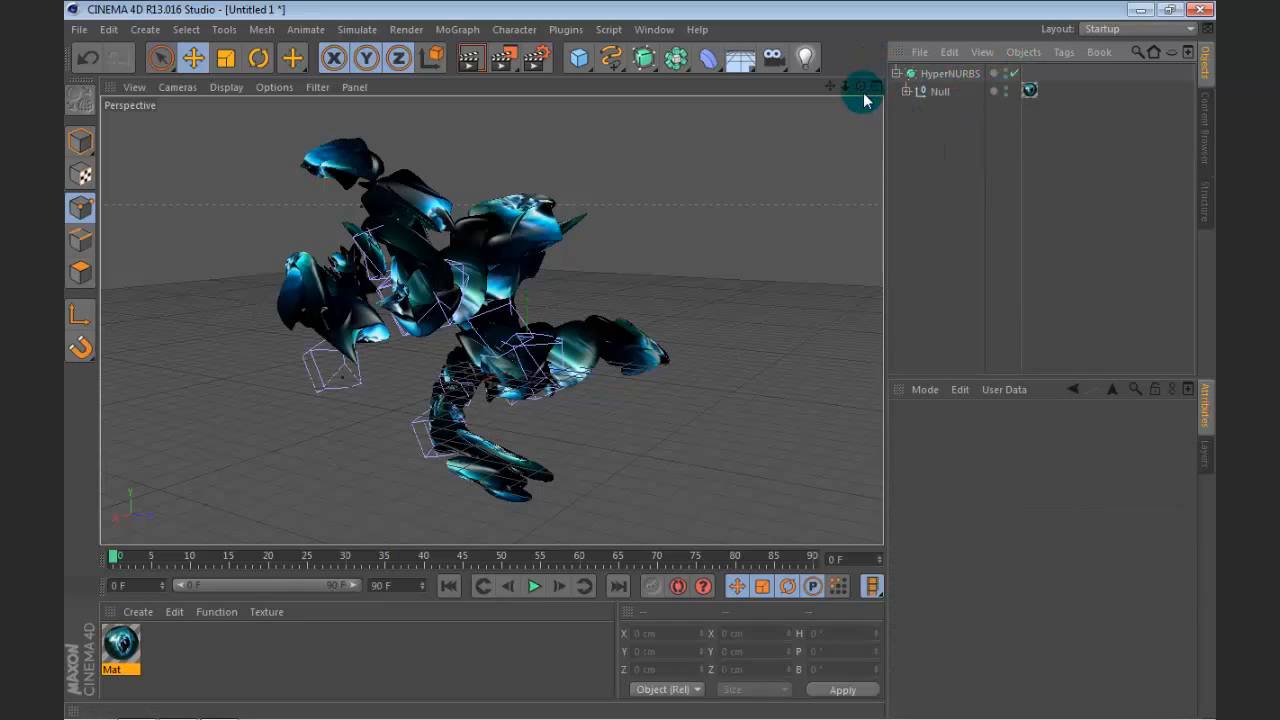
pyautogui.moveTo(861, 87)
pyautogui.mouseDown()
pyautogui.moveTo(770, 145)
pyautogui.moveTo(700, 150)
pyautogui.moveTo(840, 60)
pyautogui.moveTo(780, 70)
pyautogui.moveTo(720, 90)
pyautogui.moveTo(835, 105)
pyautogui.moveTo(840, 30)
pyautogui.moveTo(845, 95)
pyautogui.mouseUp()
pyautogui.doubleClick(199, 650)
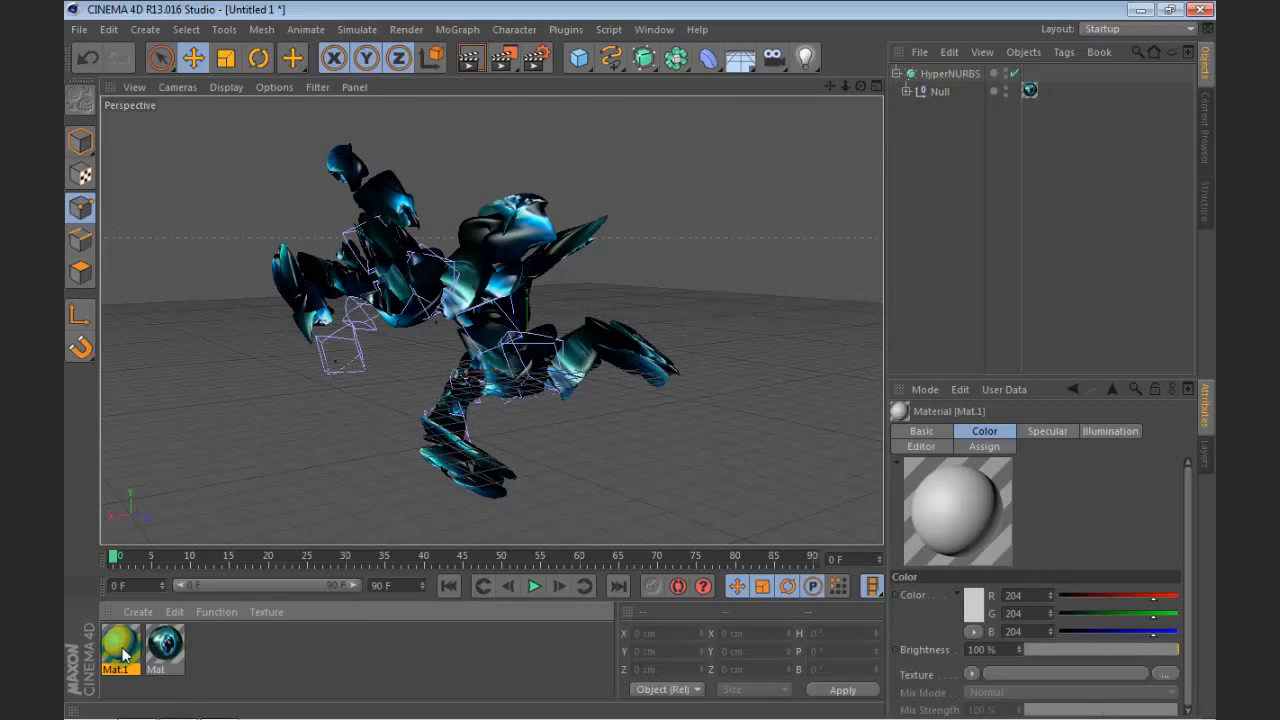
pyautogui.press('Delete')
# Step: Browse the Desktop images for Mat's Color texture and preview the underwater_reef_01 picture without loading it
pyautogui.doubleClick(124, 655)
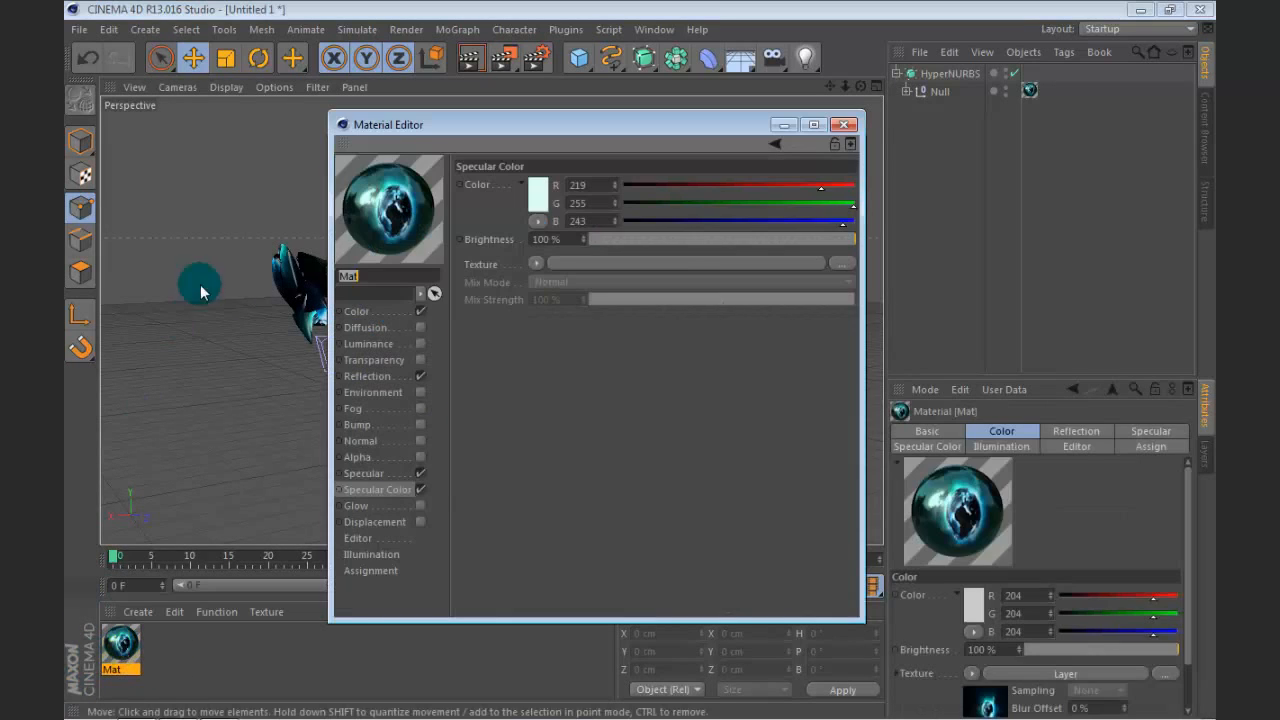
pyautogui.click(403, 313)
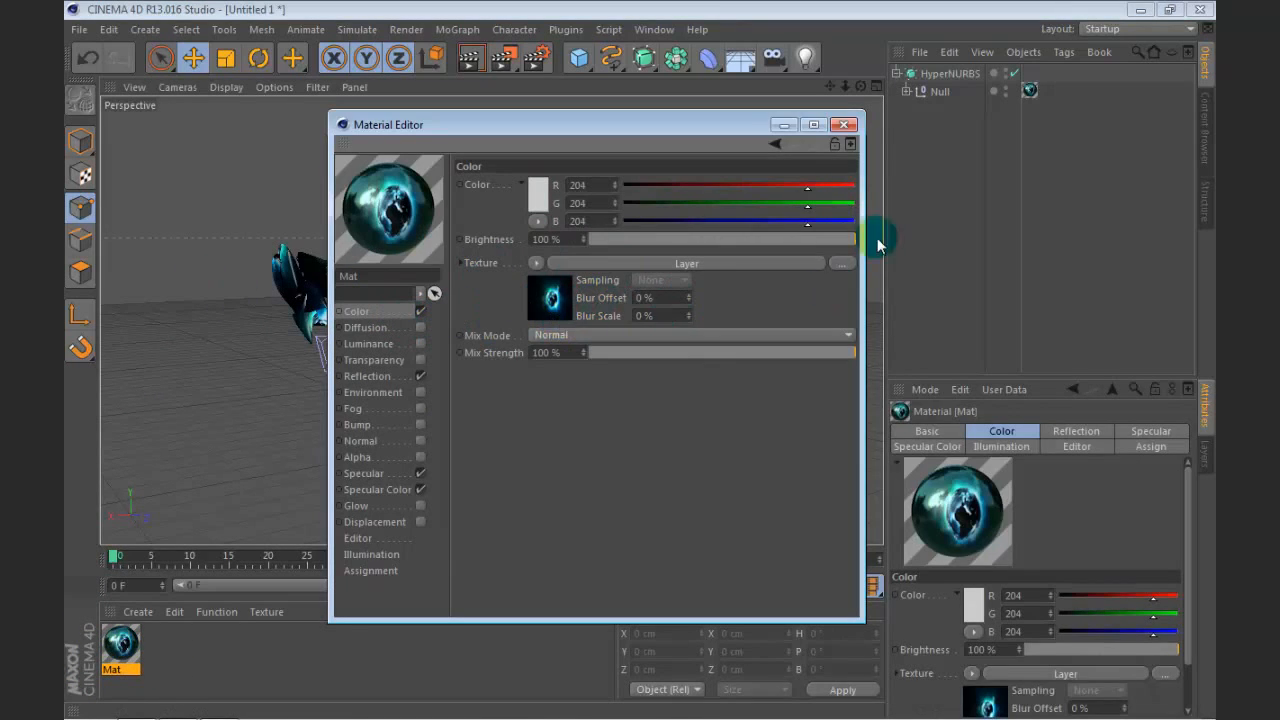
pyautogui.click(841, 263)
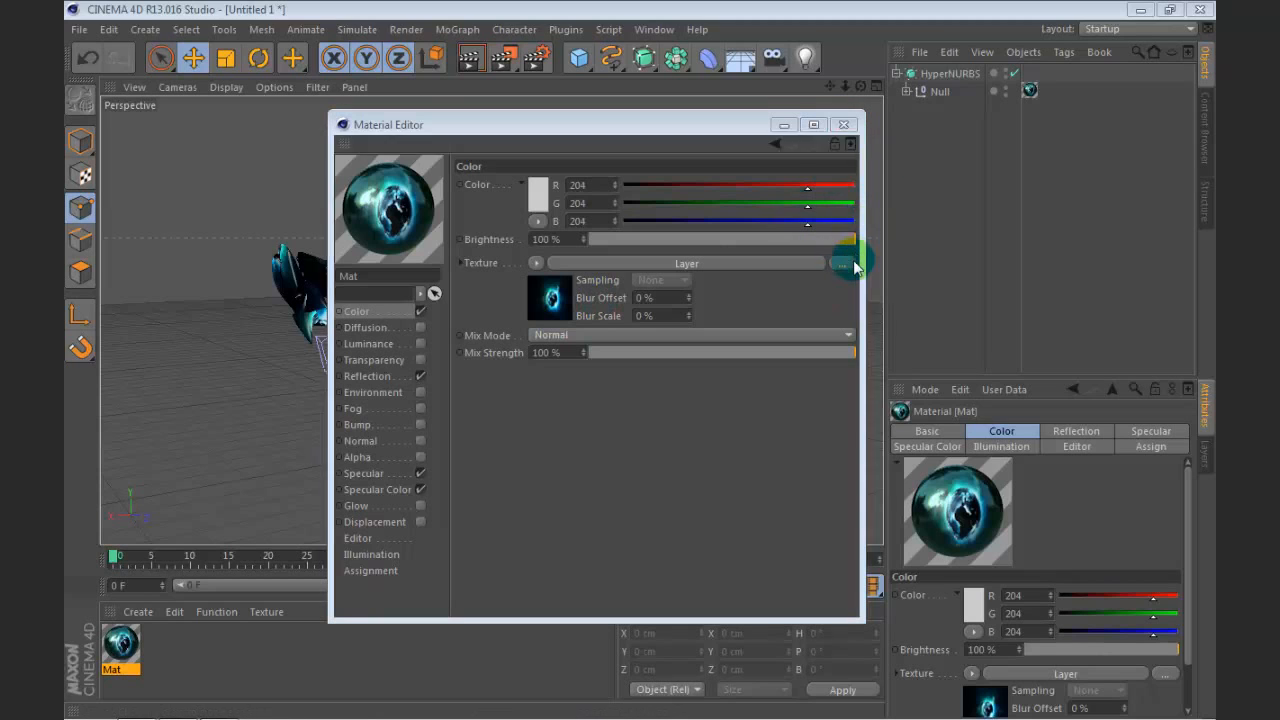
pyautogui.scroll(-15, 704, 404)
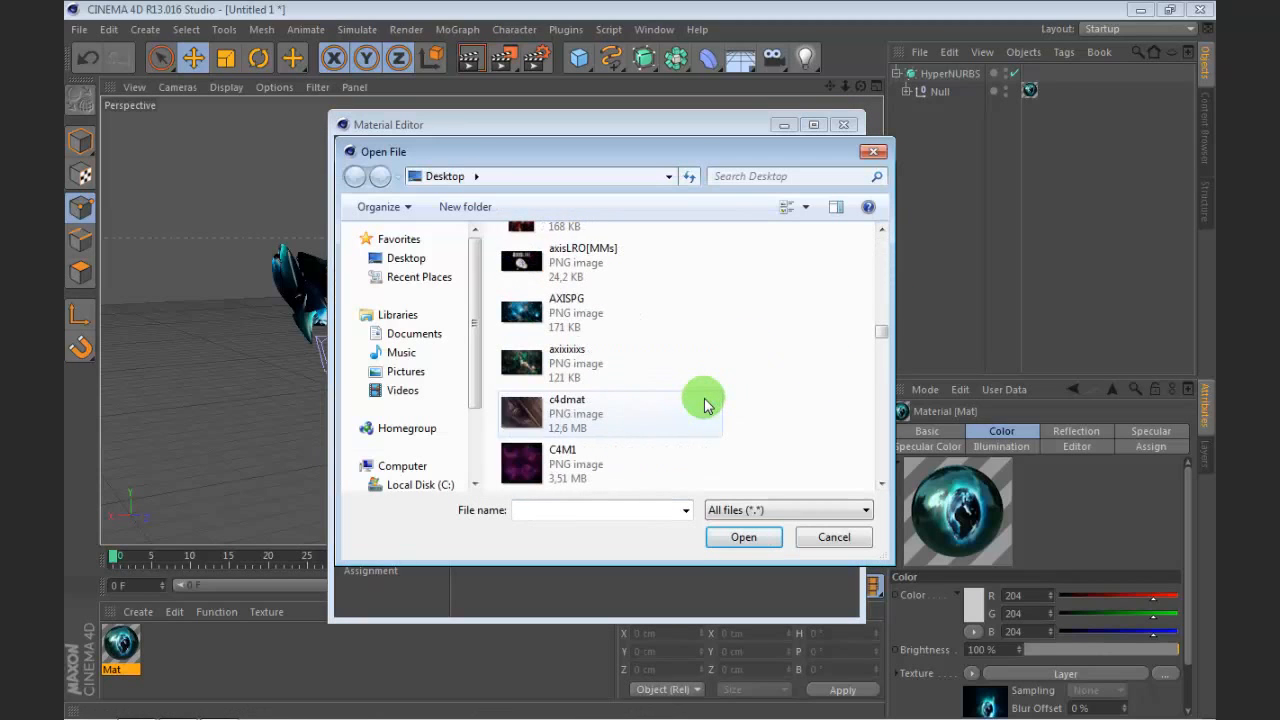
pyautogui.scroll(-12, 704, 404)
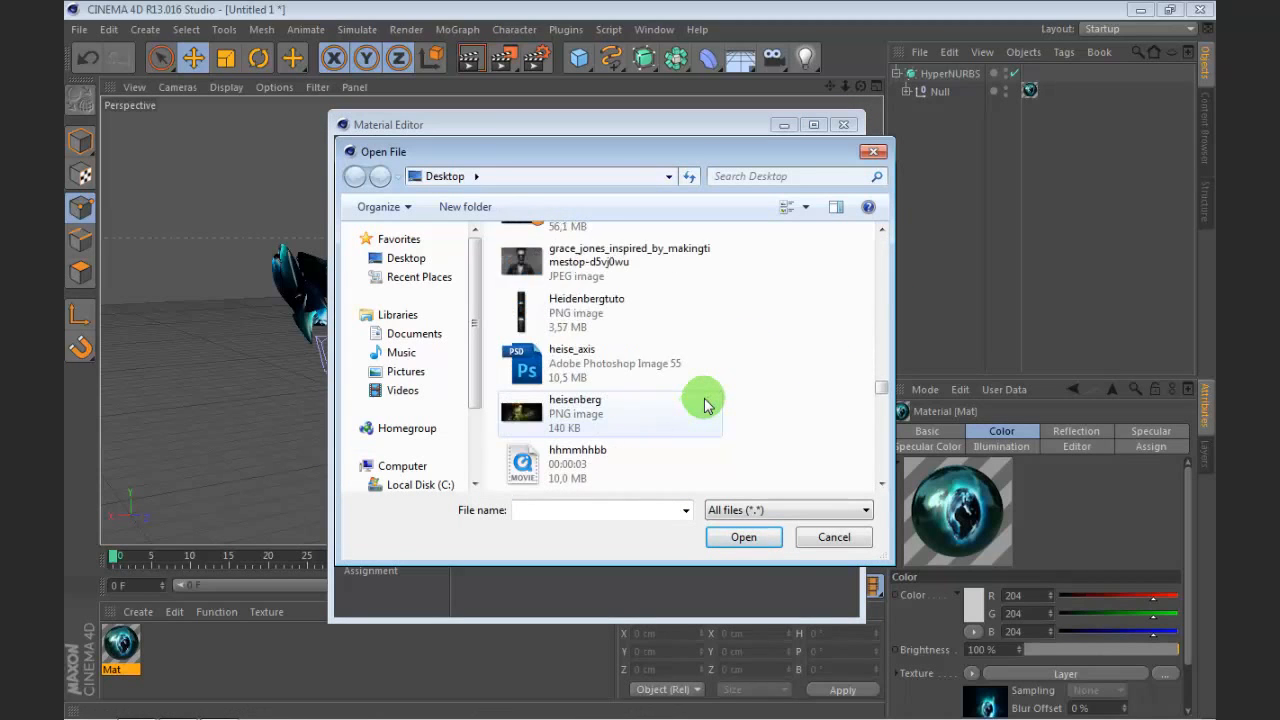
pyautogui.scroll(-6, 704, 404)
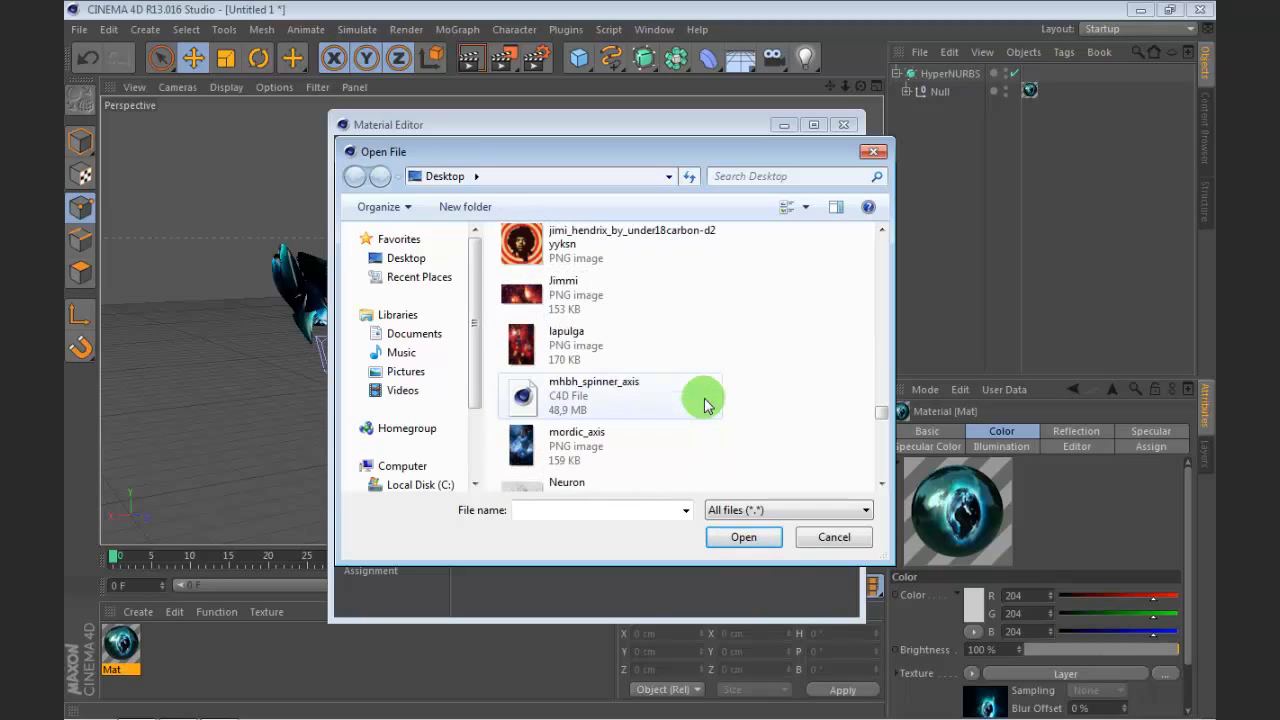
pyautogui.scroll(-12, 704, 404)
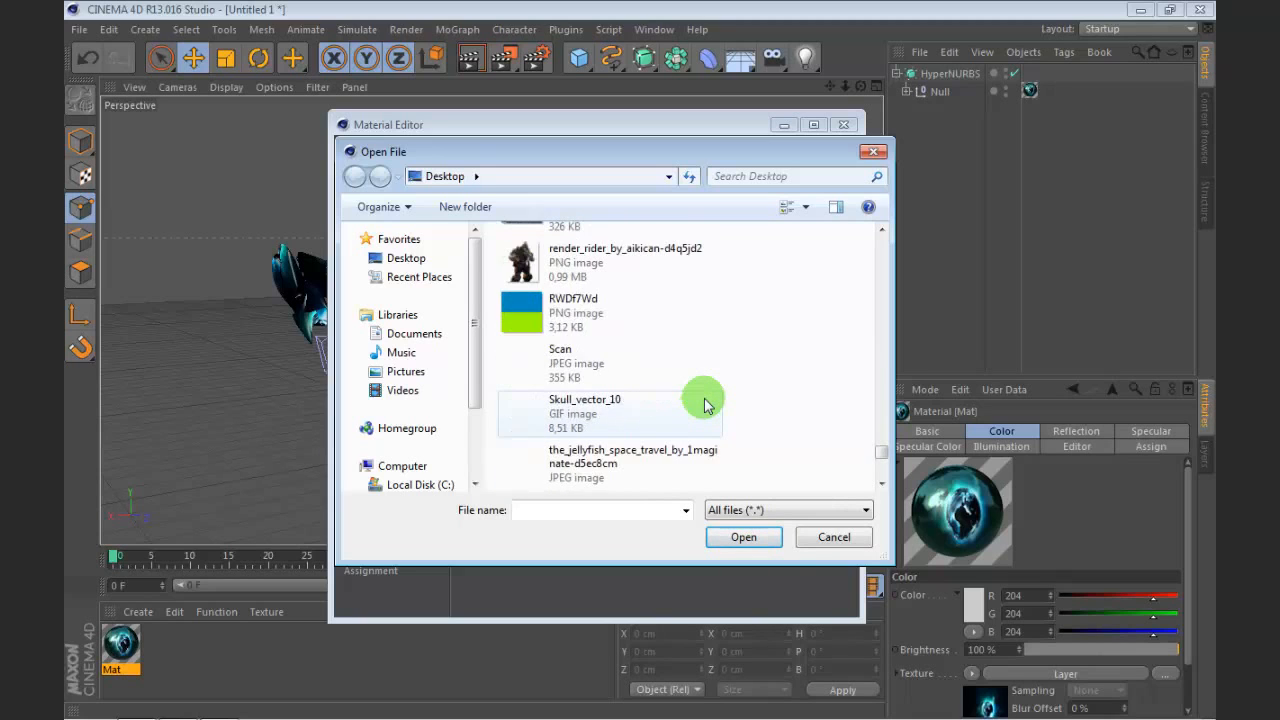
pyautogui.click(545, 256)
pyautogui.rightClick(545, 256)
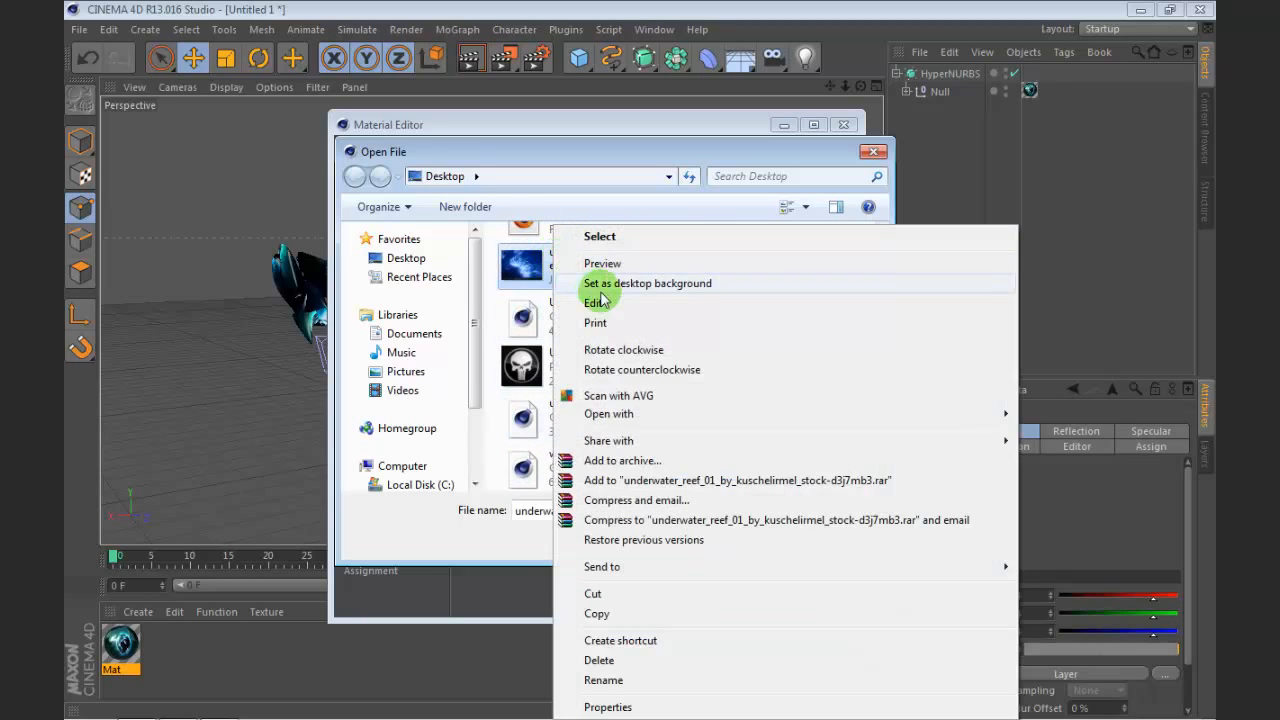
pyautogui.click(560, 263)
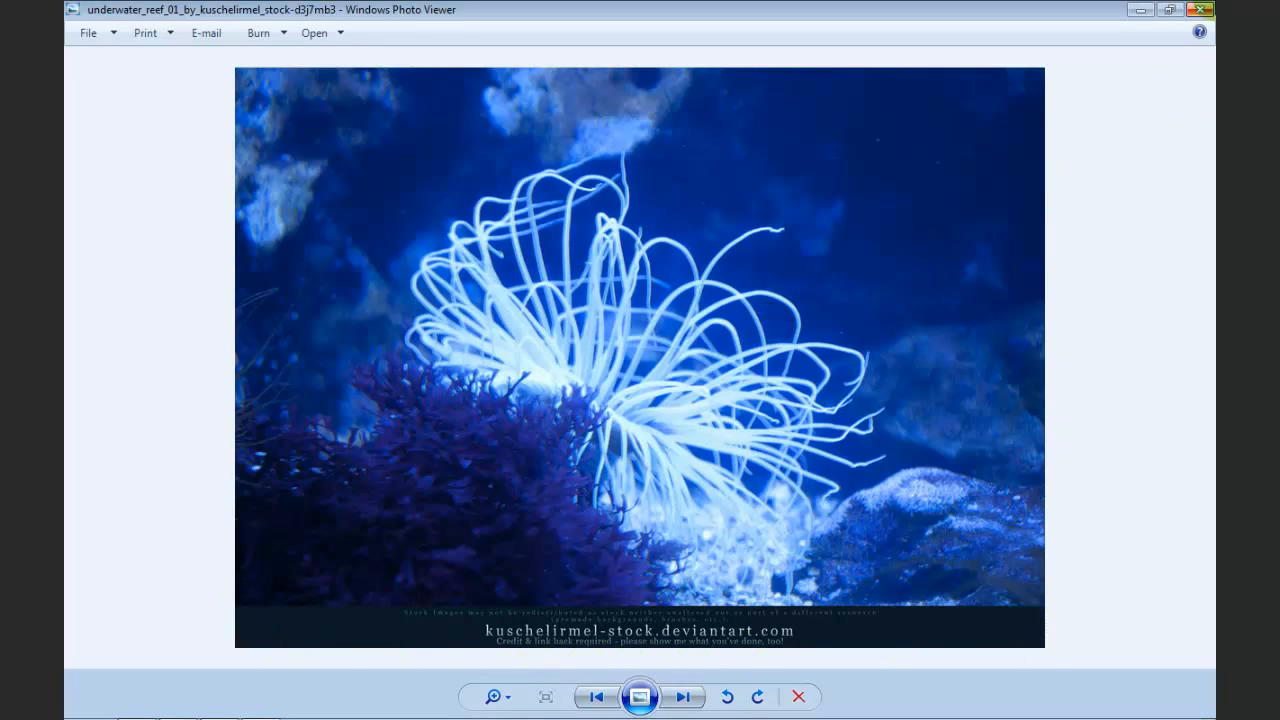
pyautogui.click(1204, 11)
pyautogui.click(887, 152)
pyautogui.click(843, 125)
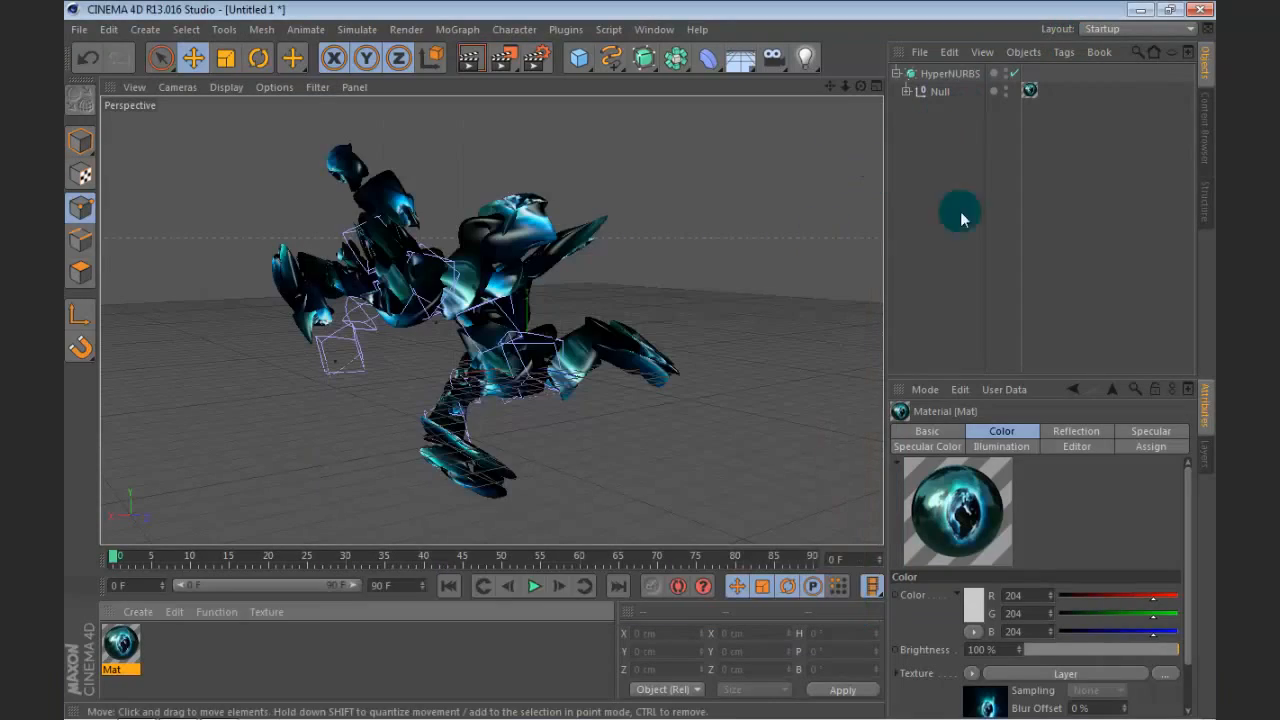
# Step: Add a Plane object and scale it uniformly to about 3121 cm in width and height
pyautogui.moveTo(861, 87); pyautogui.dragTo(745, 120)
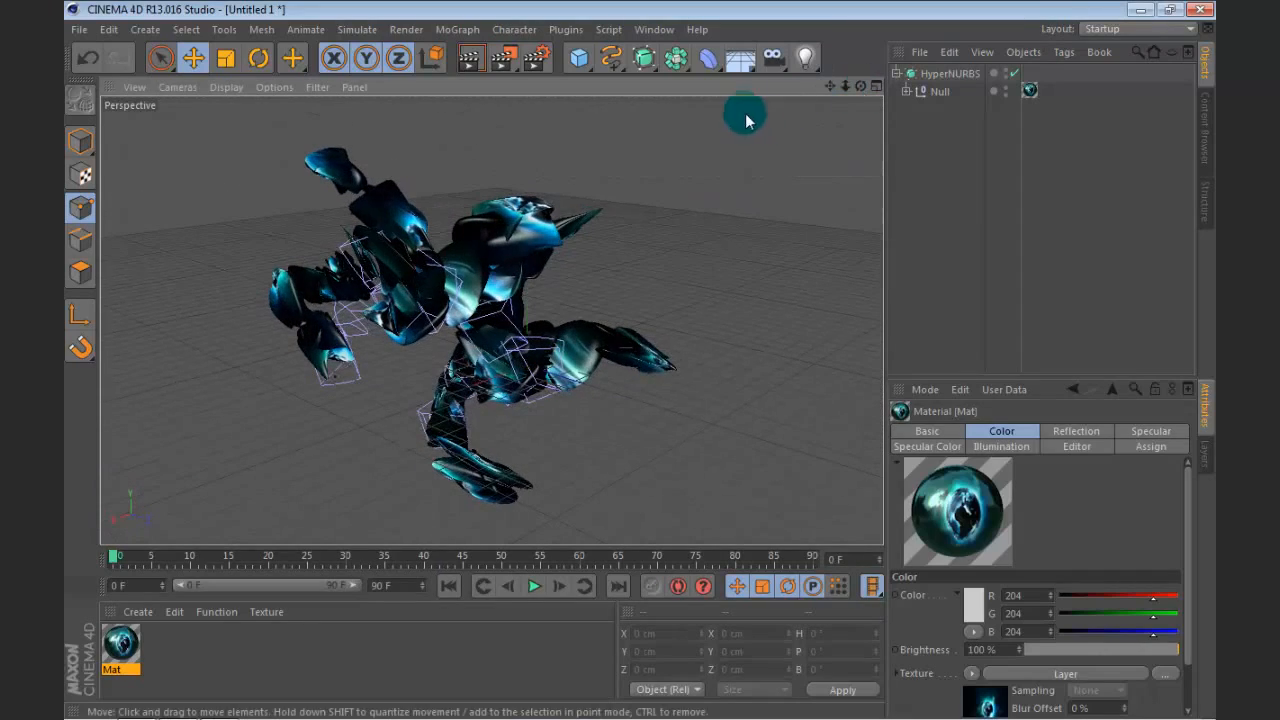
pyautogui.moveTo(830, 87); pyautogui.dragTo(810, 165)
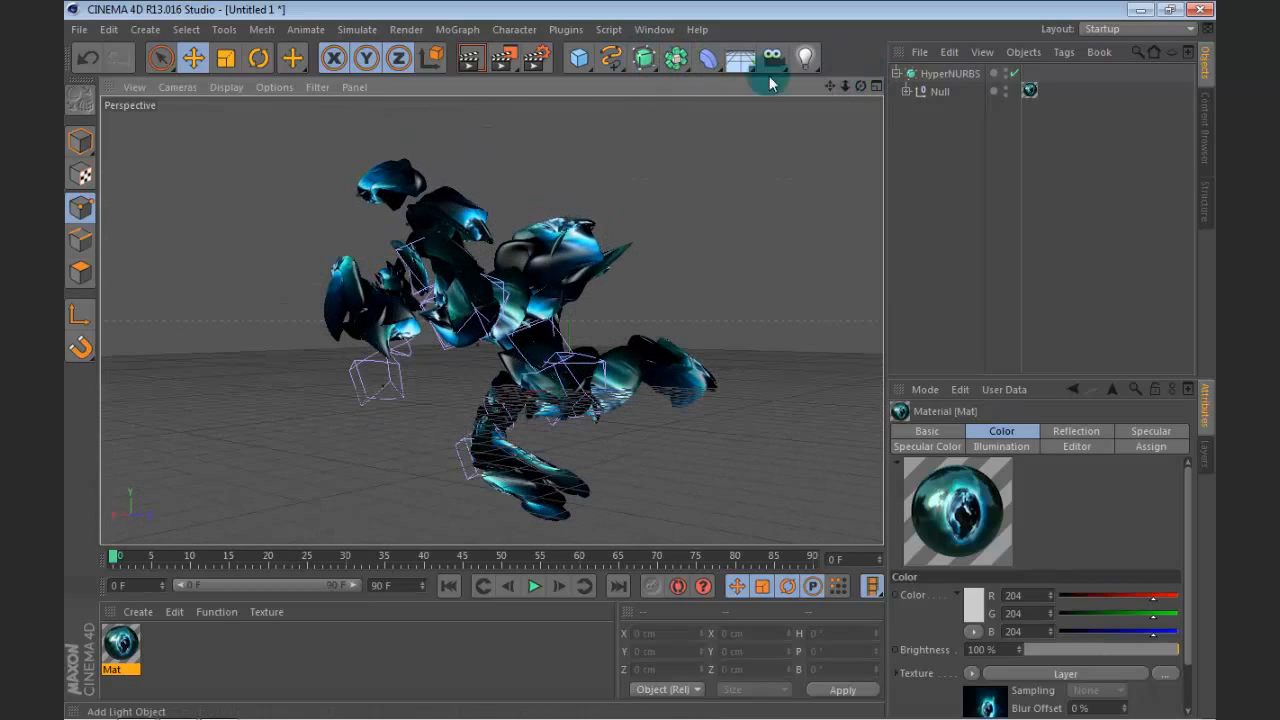
pyautogui.moveTo(579, 57); pyautogui.dragTo(725, 107)
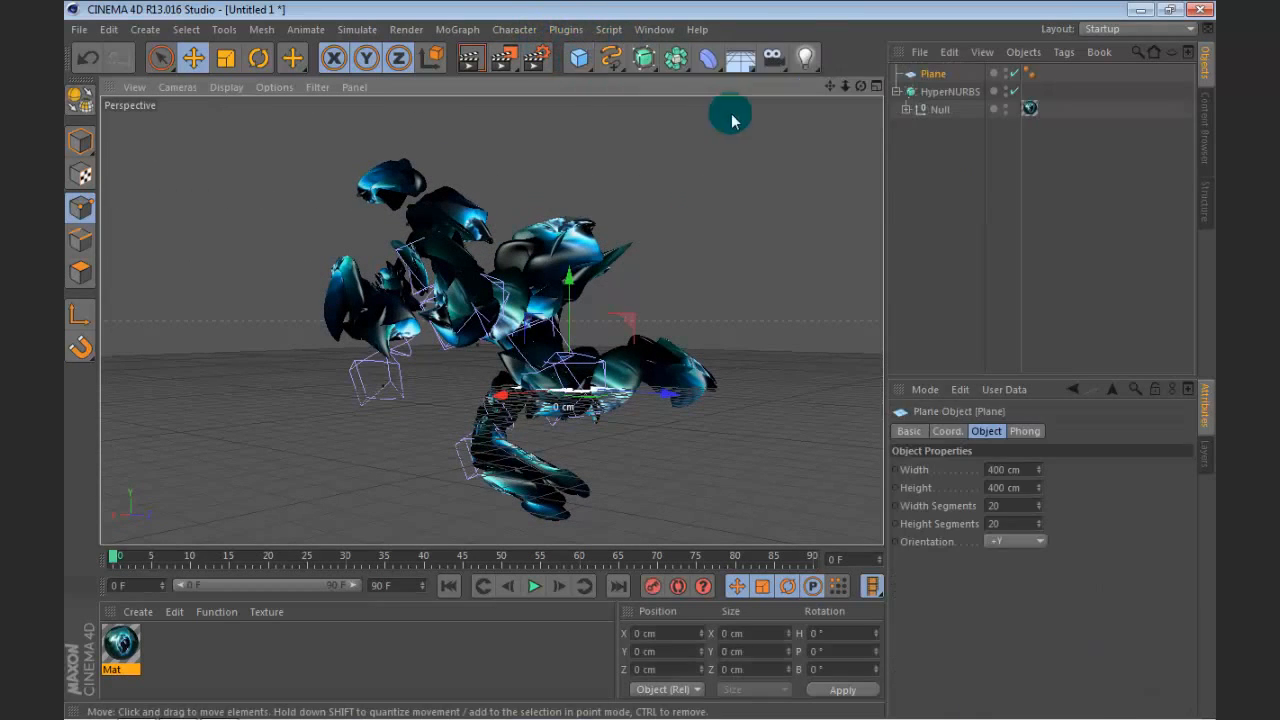
pyautogui.moveTo(861, 87); pyautogui.dragTo(858, 145)
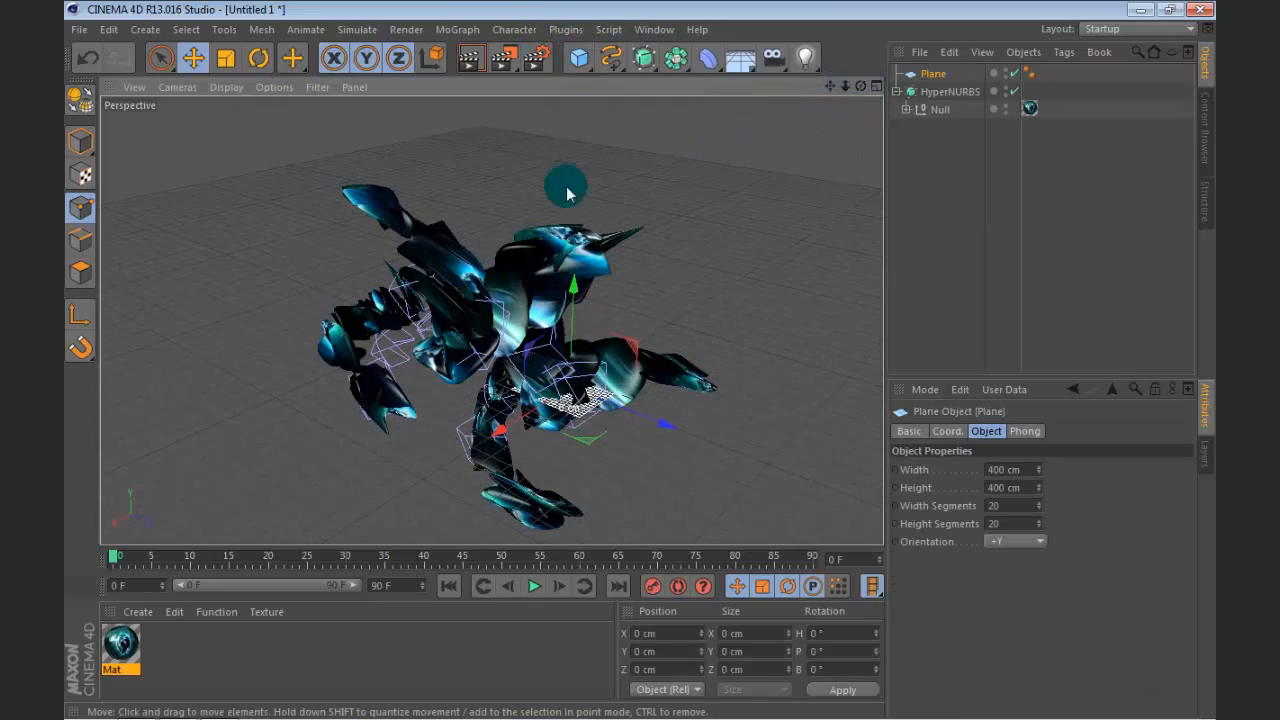
pyautogui.click(228, 58)
pyautogui.moveTo(439, 499); pyautogui.dragTo(900, 484)
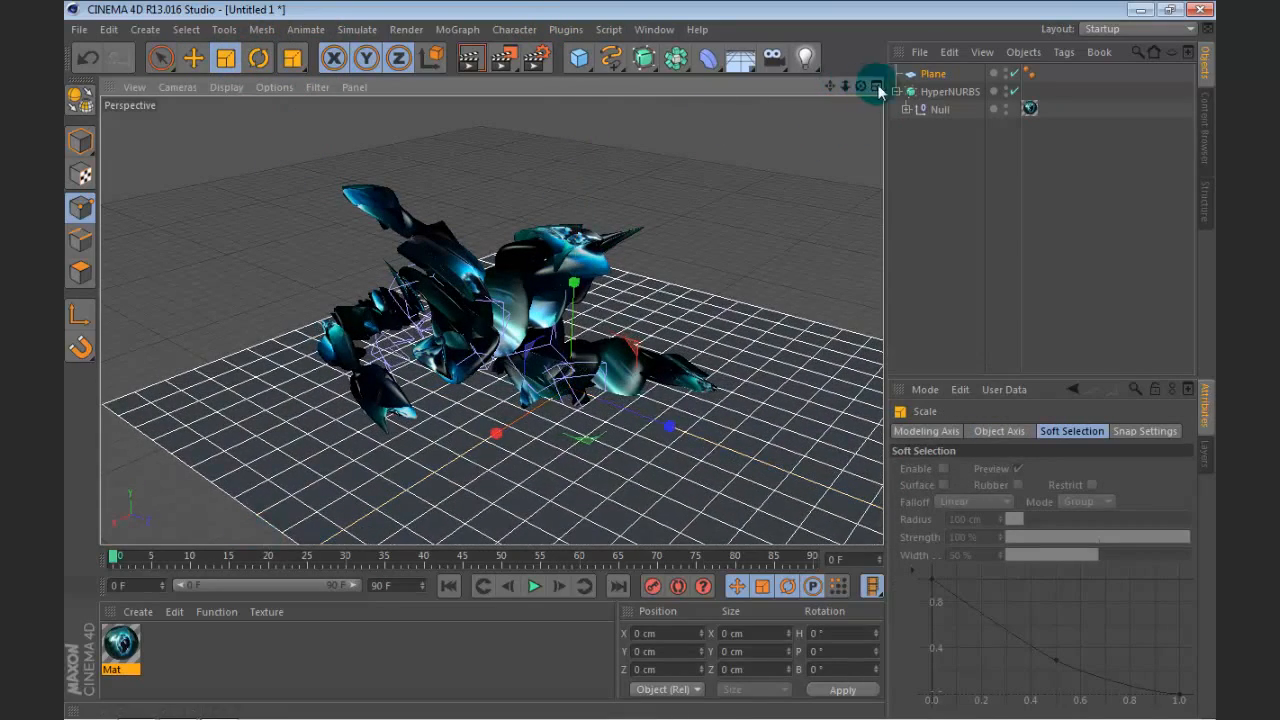
# Step: Duplicate the plane, placing the copy above the abstract shape and the original below it
pyautogui.moveTo(860, 87); pyautogui.dragTo(927, 82)
pyautogui.press('e')
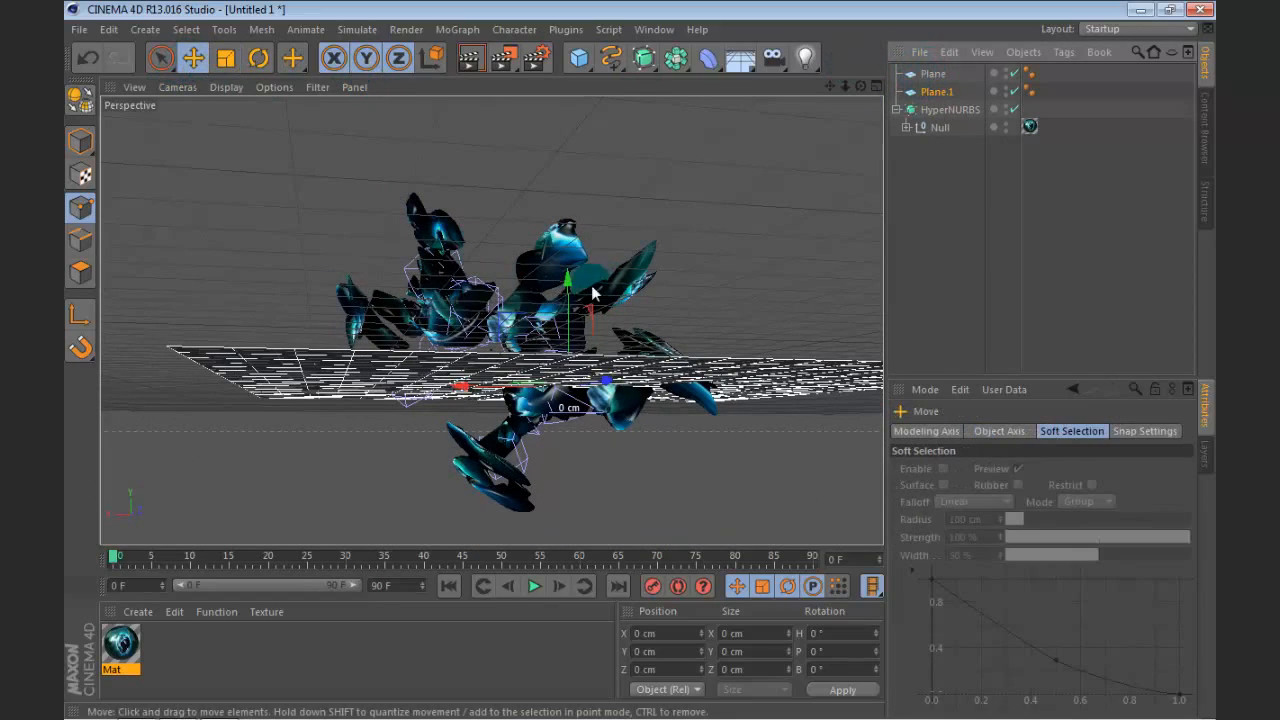
pyautogui.moveTo(594, 292); pyautogui.dragTo(592, 122)
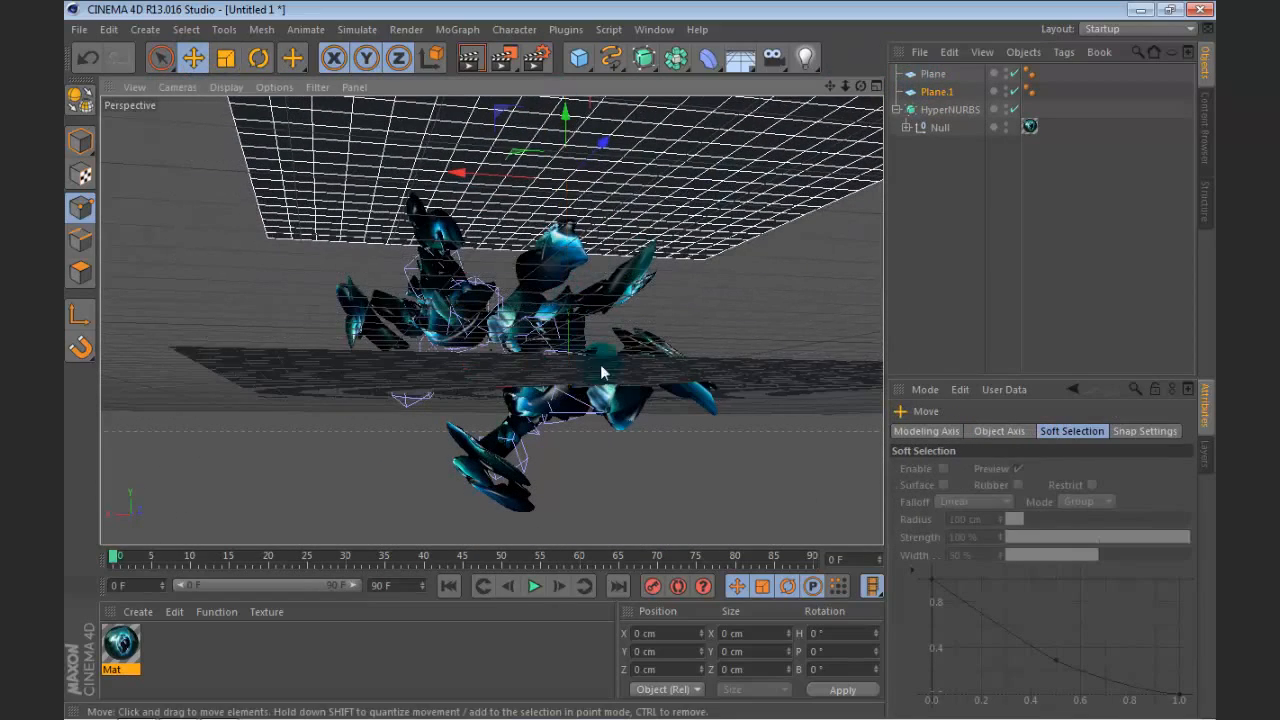
pyautogui.click(939, 79)
pyautogui.moveTo(568, 284); pyautogui.dragTo(570, 470)
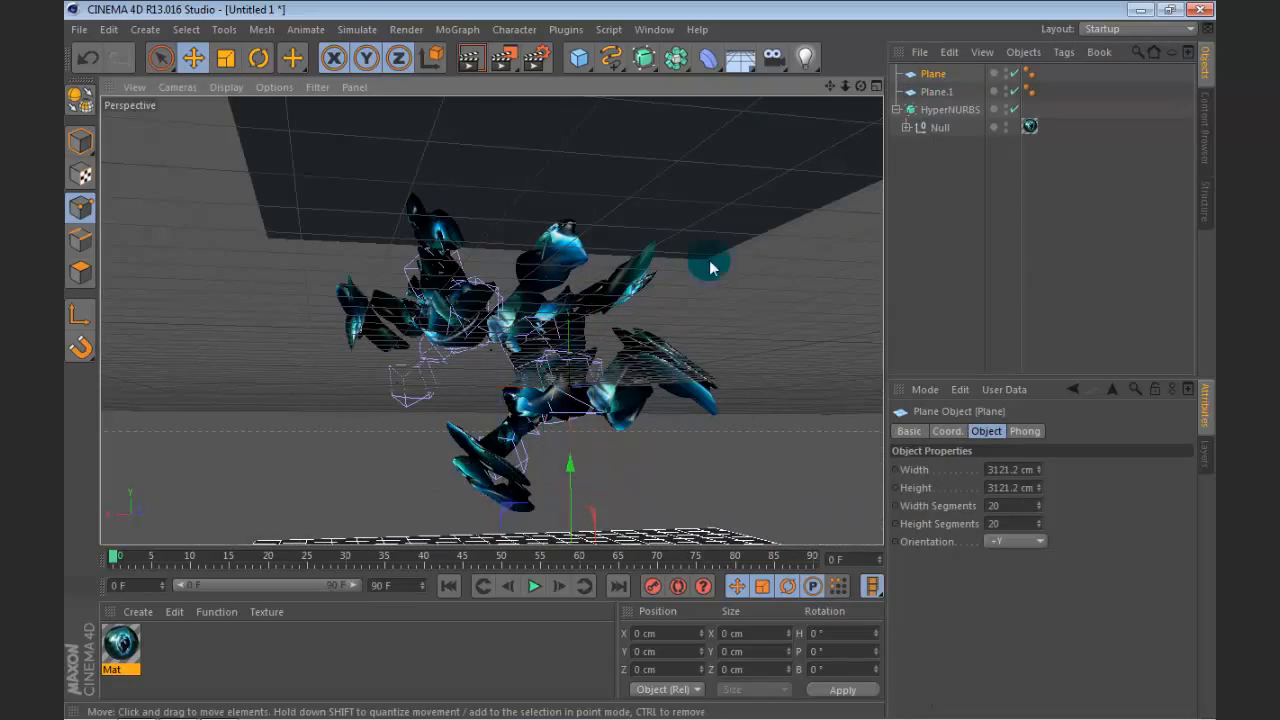
# Step: Raise the upper plane, Plane.1, farther above the abstract shape
pyautogui.moveTo(860, 86); pyautogui.dragTo(727, 180)
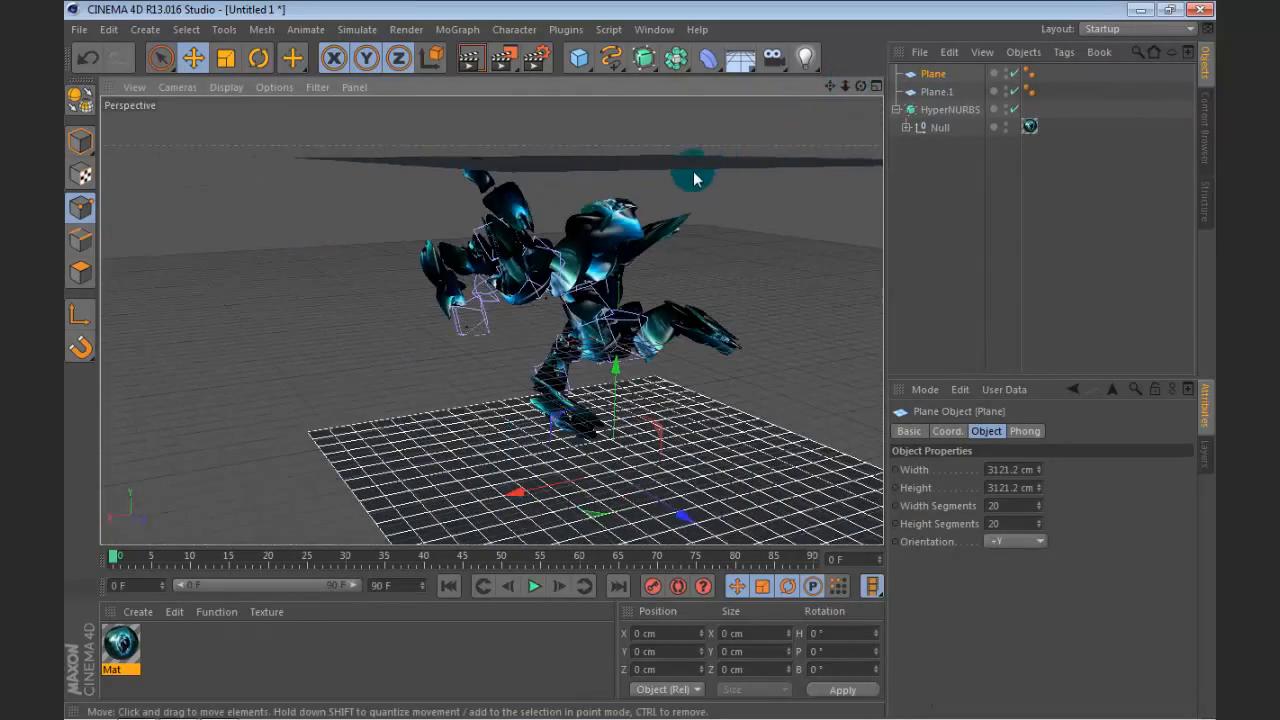
pyautogui.click(935, 91)
pyautogui.moveTo(628, 120); pyautogui.dragTo(628, 68)
pyautogui.moveTo(859, 87)
pyautogui.mouseDown()
pyautogui.moveTo(822, 40)
pyautogui.moveTo(800, 82)
pyautogui.moveTo(845, 82)
pyautogui.moveTo(825, 50)
pyautogui.moveTo(858, 86)
pyautogui.moveTo(872, 80)
pyautogui.moveTo(861, 64)
pyautogui.mouseUp()
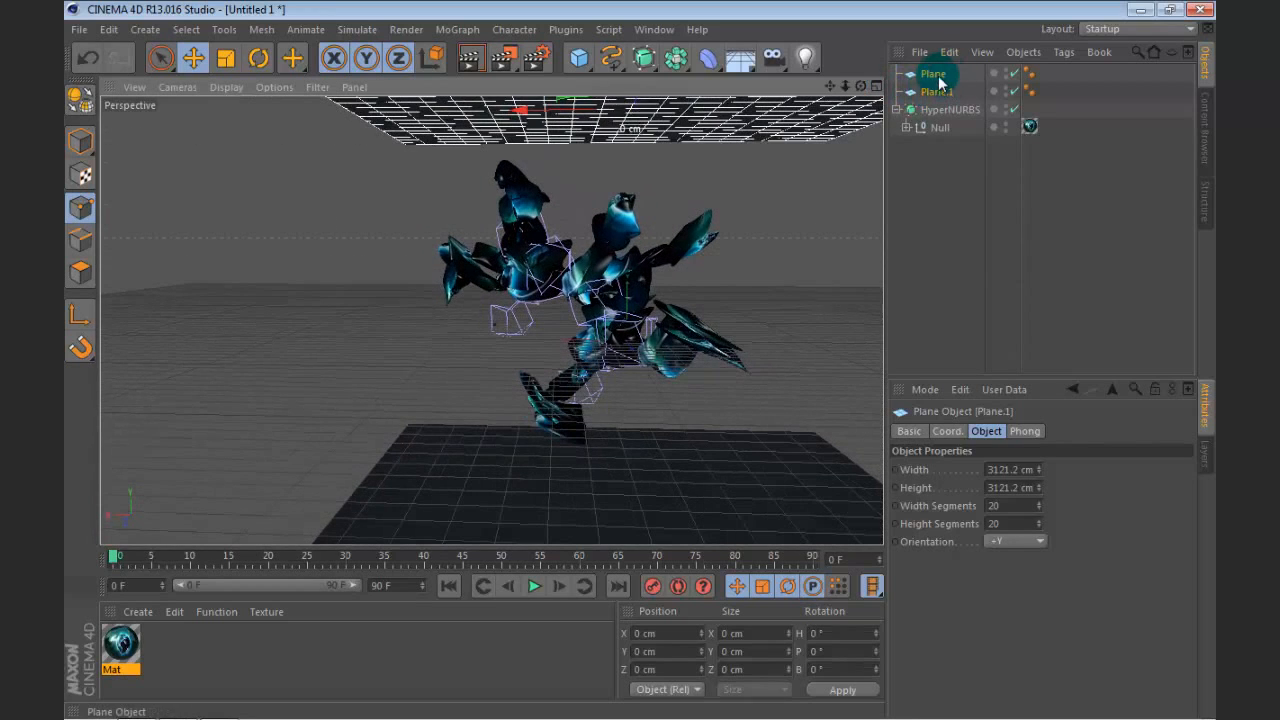
# Step: Make both planes editable and rotate them together to about -15.2° pitch and 7.4° bank
pyautogui.keyDown('ctrl'); pyautogui.click(928, 74); pyautogui.keyUp('ctrl')
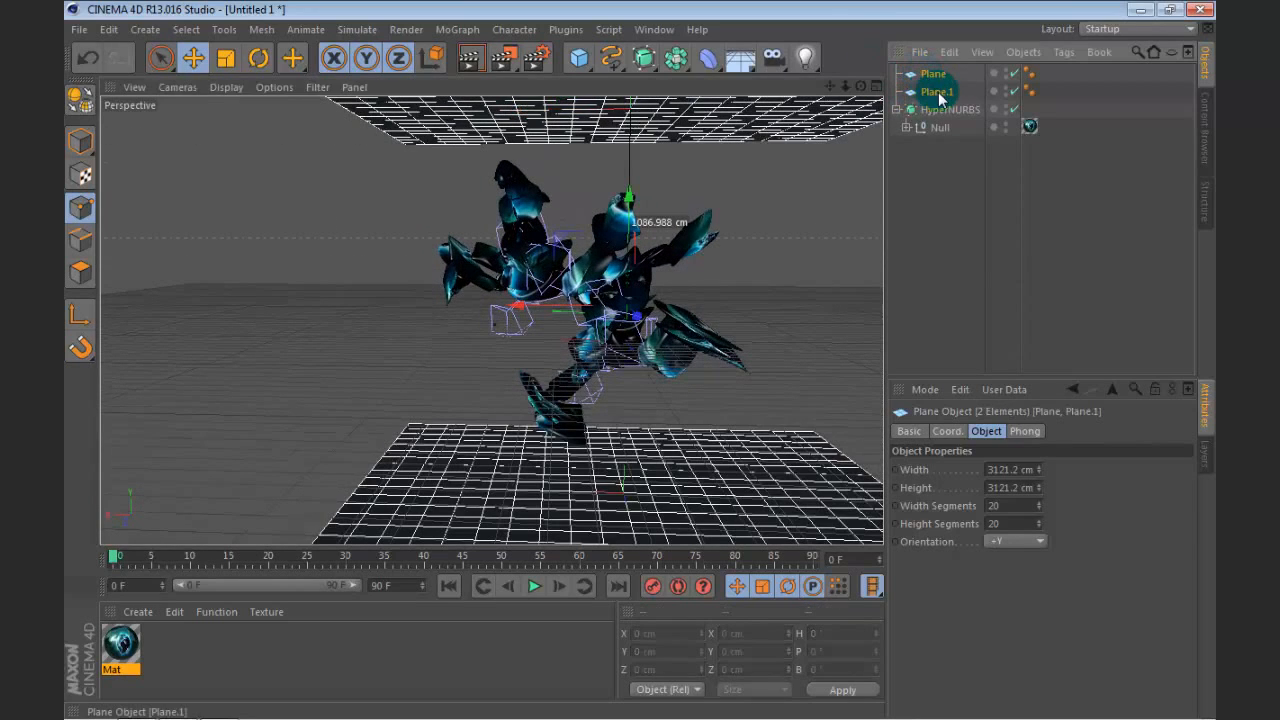
pyautogui.press('c')
pyautogui.click(258, 58)
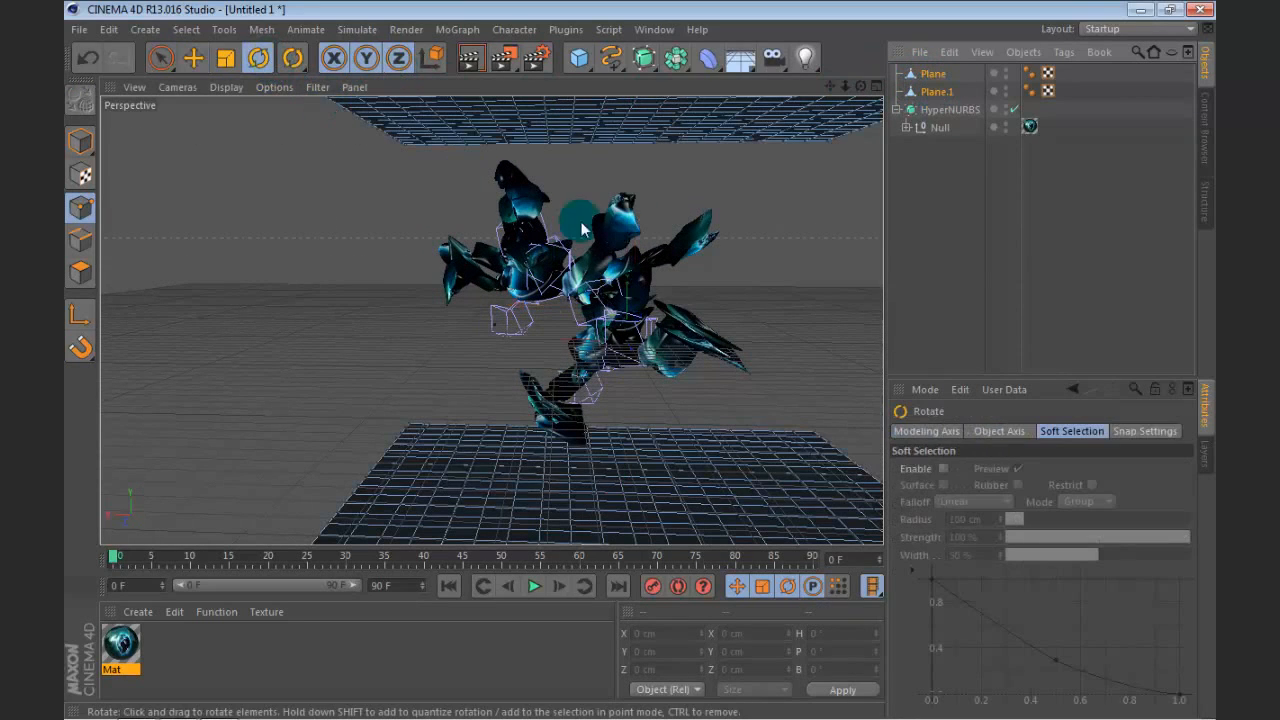
pyautogui.click(81, 141)
pyautogui.moveTo(695, 275); pyautogui.dragTo(605, 330)
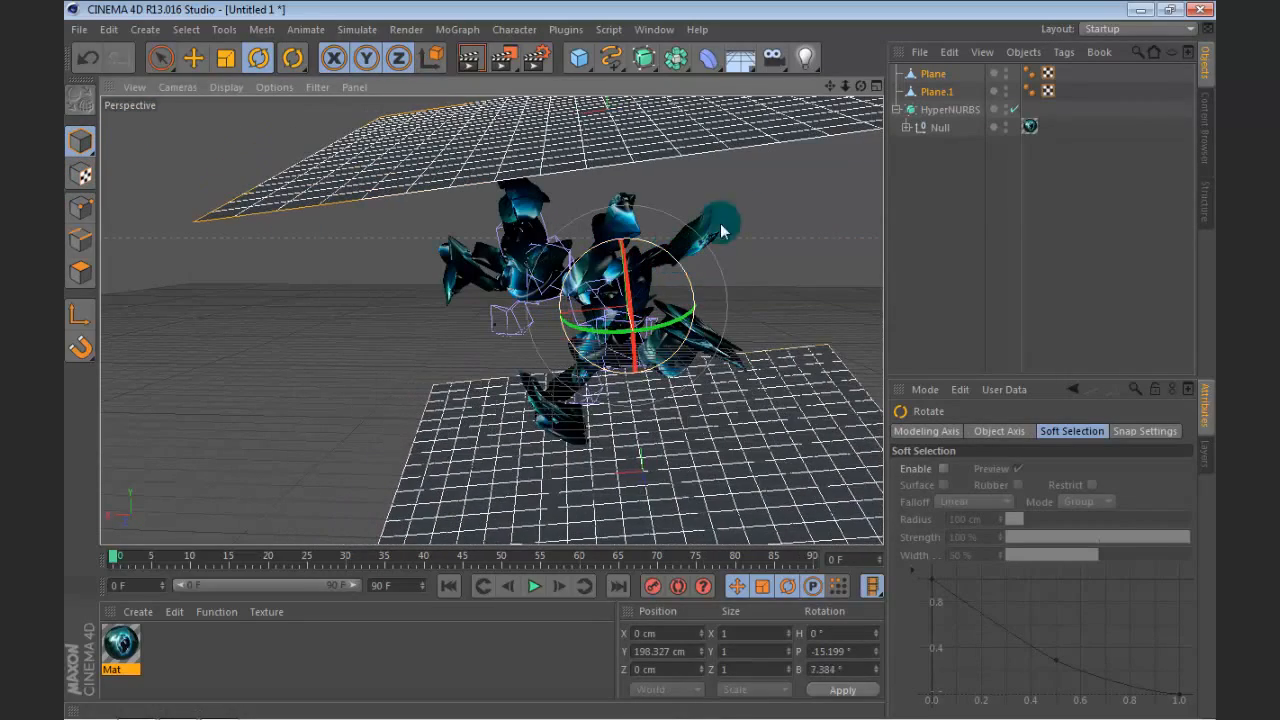
pyautogui.click(944, 170)
# Step: Create a new material with the Color and Specular channels disabled and the Luminance channel enabled
pyautogui.moveTo(860, 86); pyautogui.dragTo(560, 60)
pyautogui.doubleClick(197, 649)
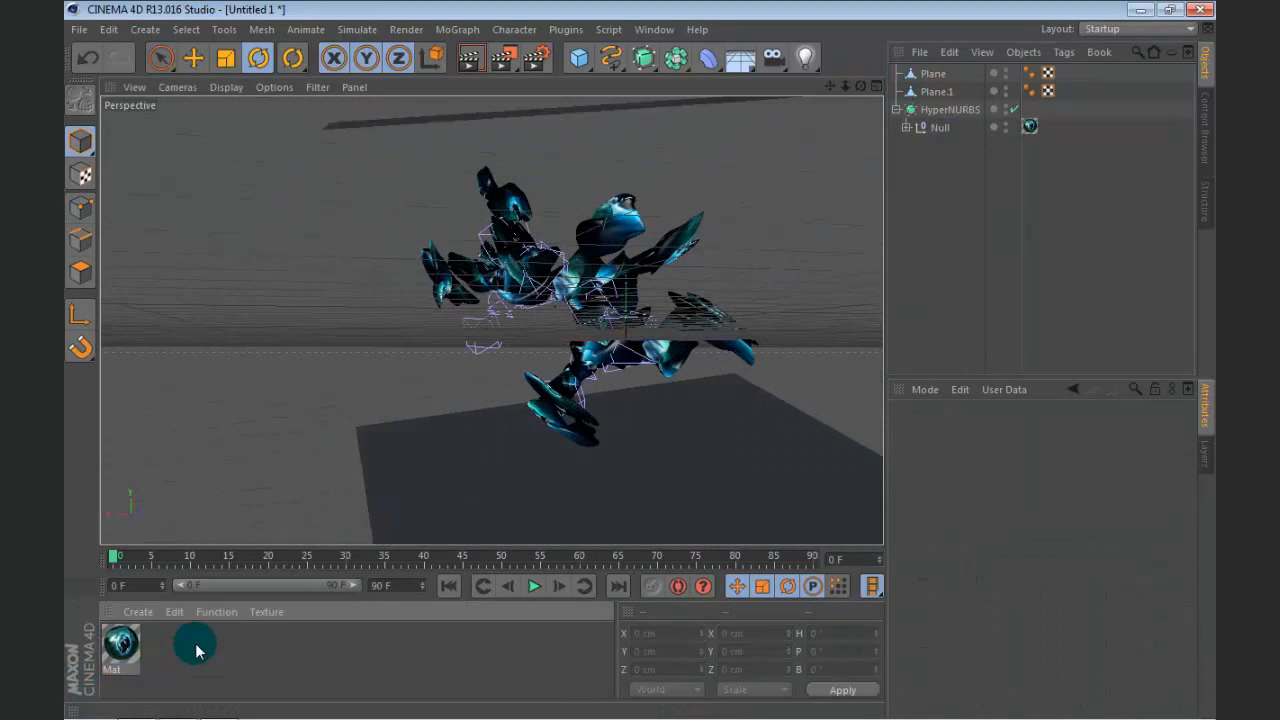
pyautogui.doubleClick(113, 642)
pyautogui.click(420, 311)
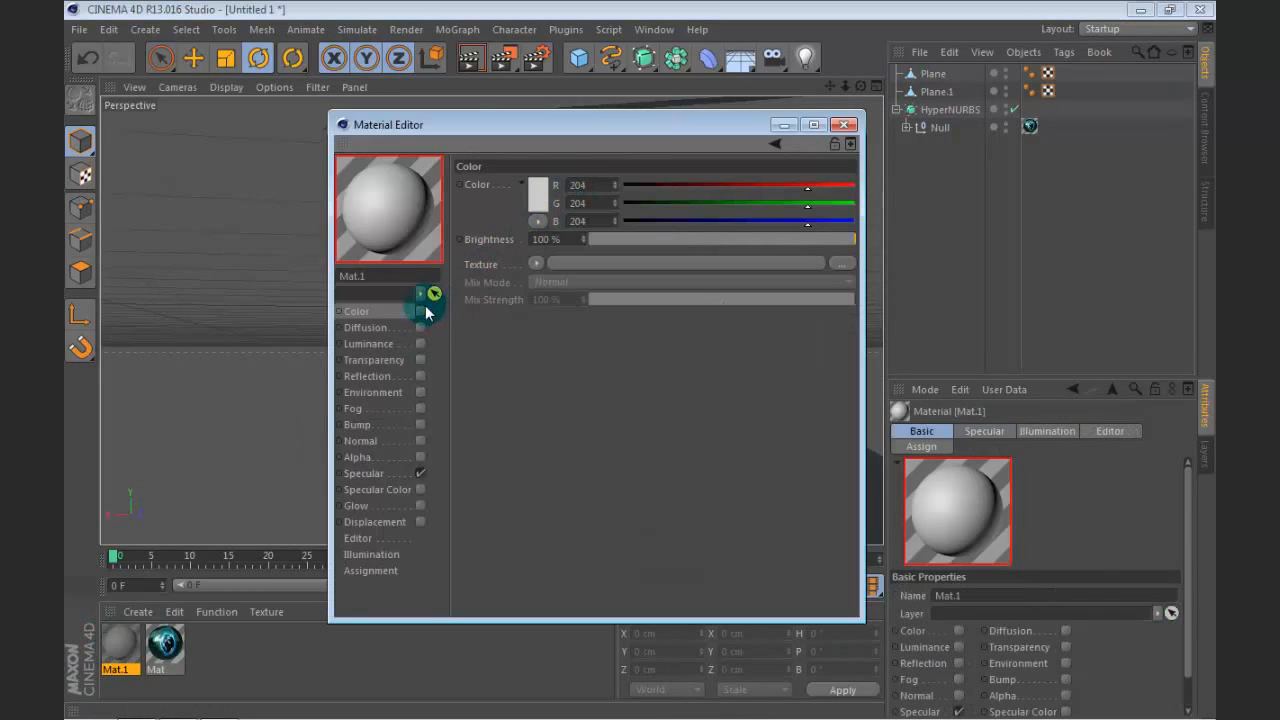
pyautogui.click(420, 473)
pyautogui.click(420, 343)
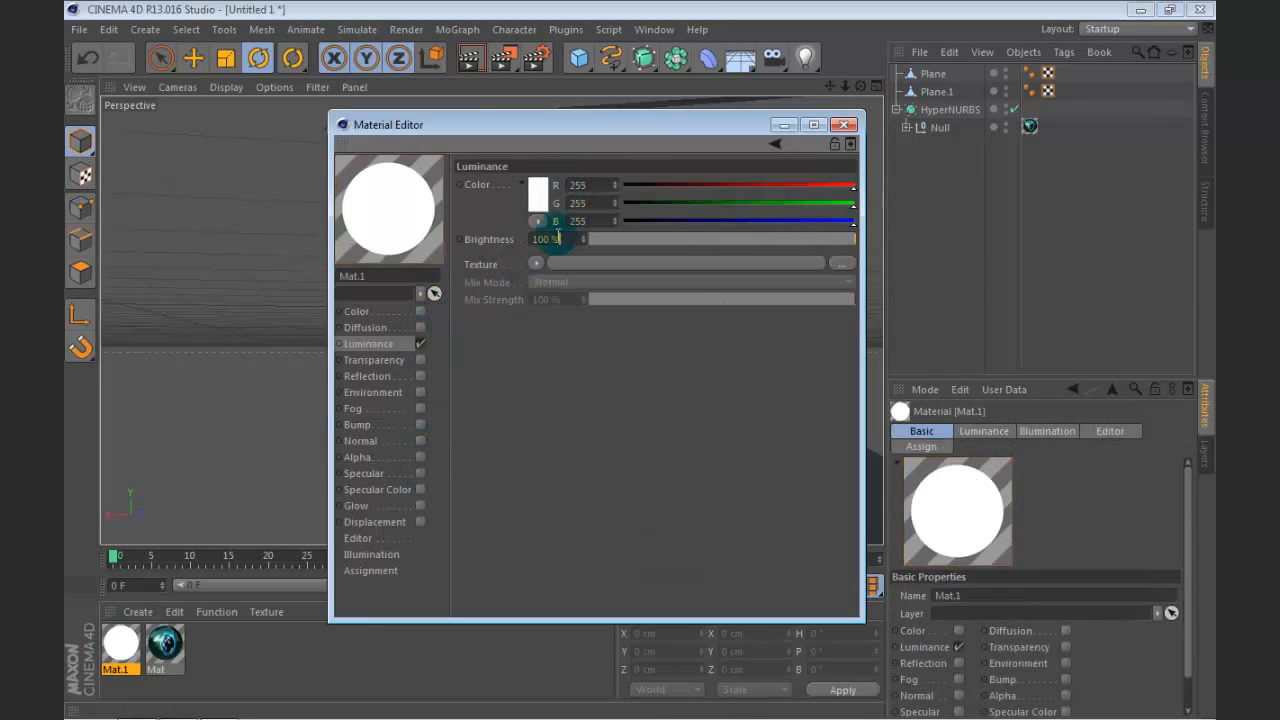
# Step: Set the new material's luminance brightness to 166 %
pyautogui.moveTo(560, 240); pyautogui.dragTo(432, 263)
pyautogui.write('144')
pyautogui.click(741, 372)
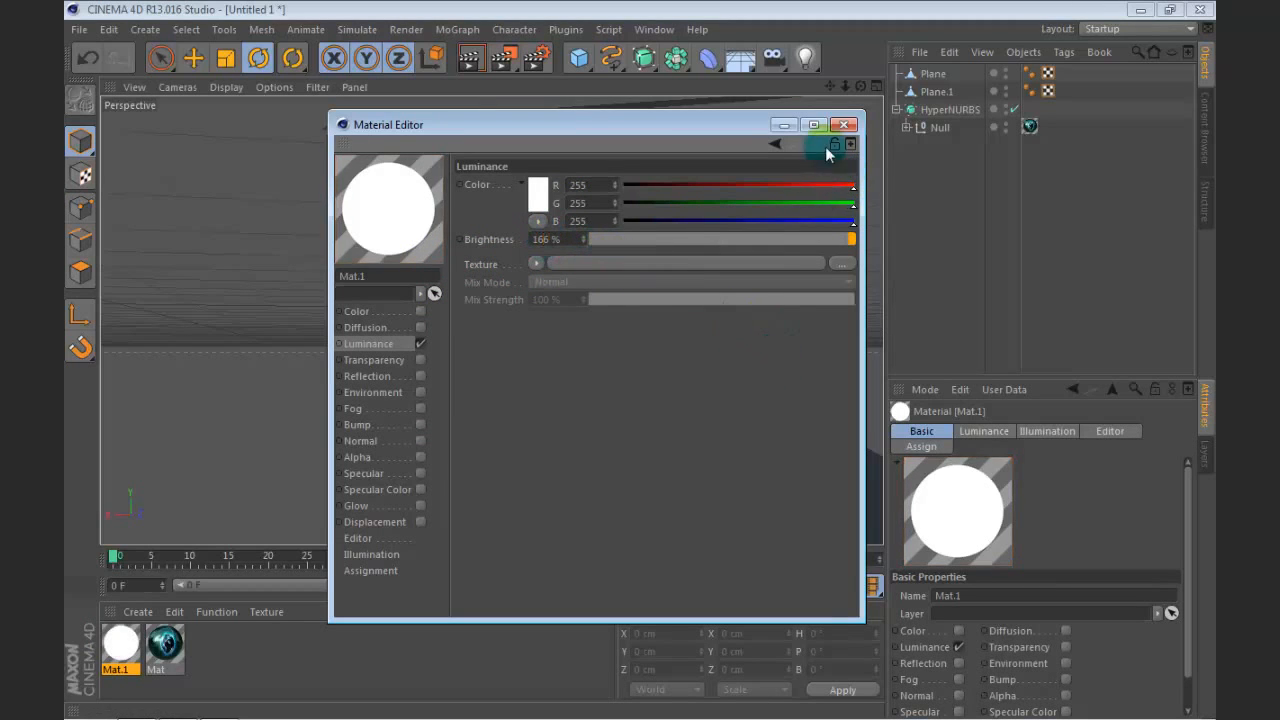
# Step: Close the material's settings and apply the white luminous material Mat.1 to both Plane and Plane.1
pyautogui.click(844, 124)
pyautogui.moveTo(108, 632); pyautogui.dragTo(930, 75)
pyautogui.keyDown('ctrl'); pyautogui.moveTo(1069, 76); pyautogui.dragTo(1069, 92); pyautogui.keyUp('ctrl')
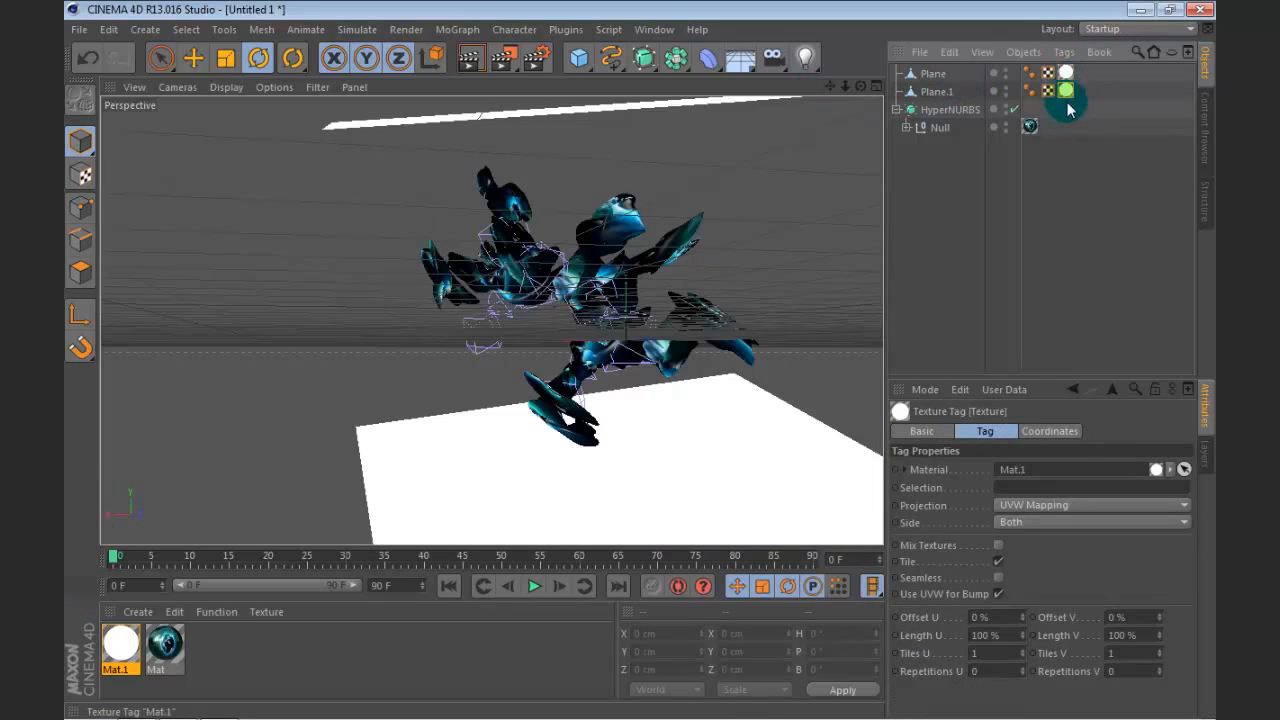
# Step: Add a Compositing tag to both planes and disable Seen by Camera
pyautogui.click(937, 76)
pyautogui.keyDown('ctrl'); pyautogui.click(936, 94); pyautogui.keyUp('ctrl')
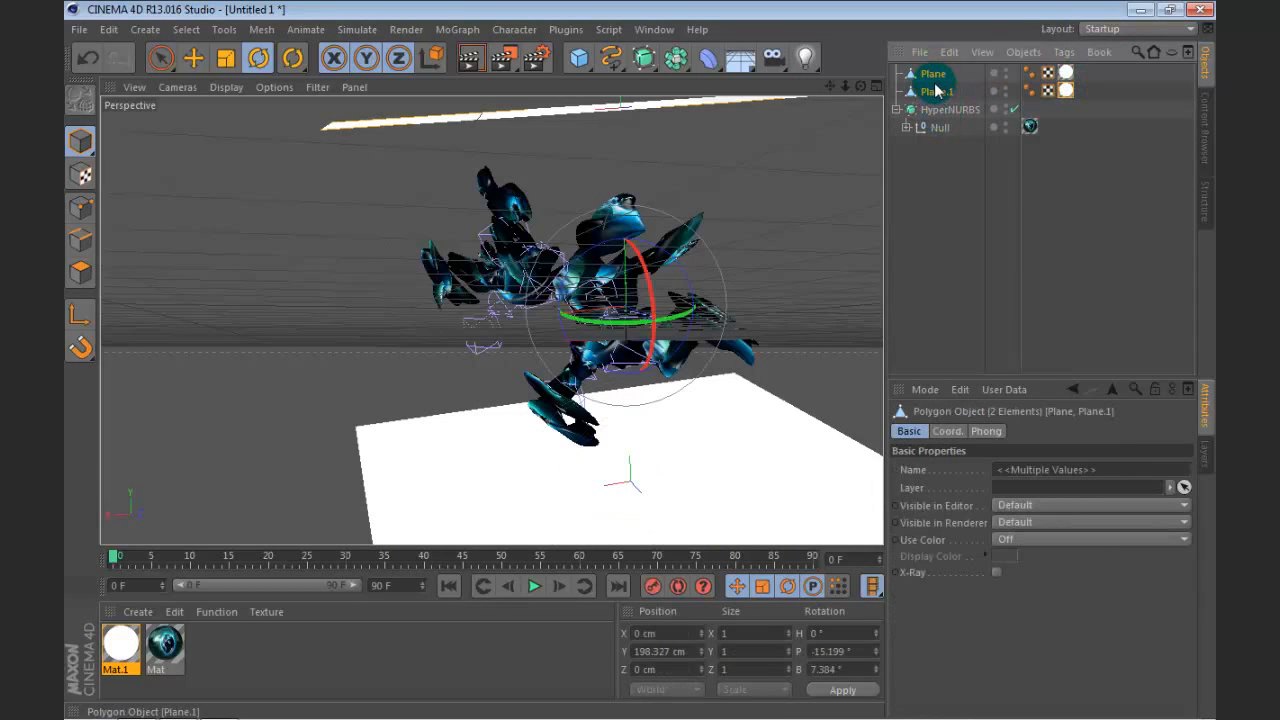
pyautogui.rightClick(936, 92)
pyautogui.press('Escape')
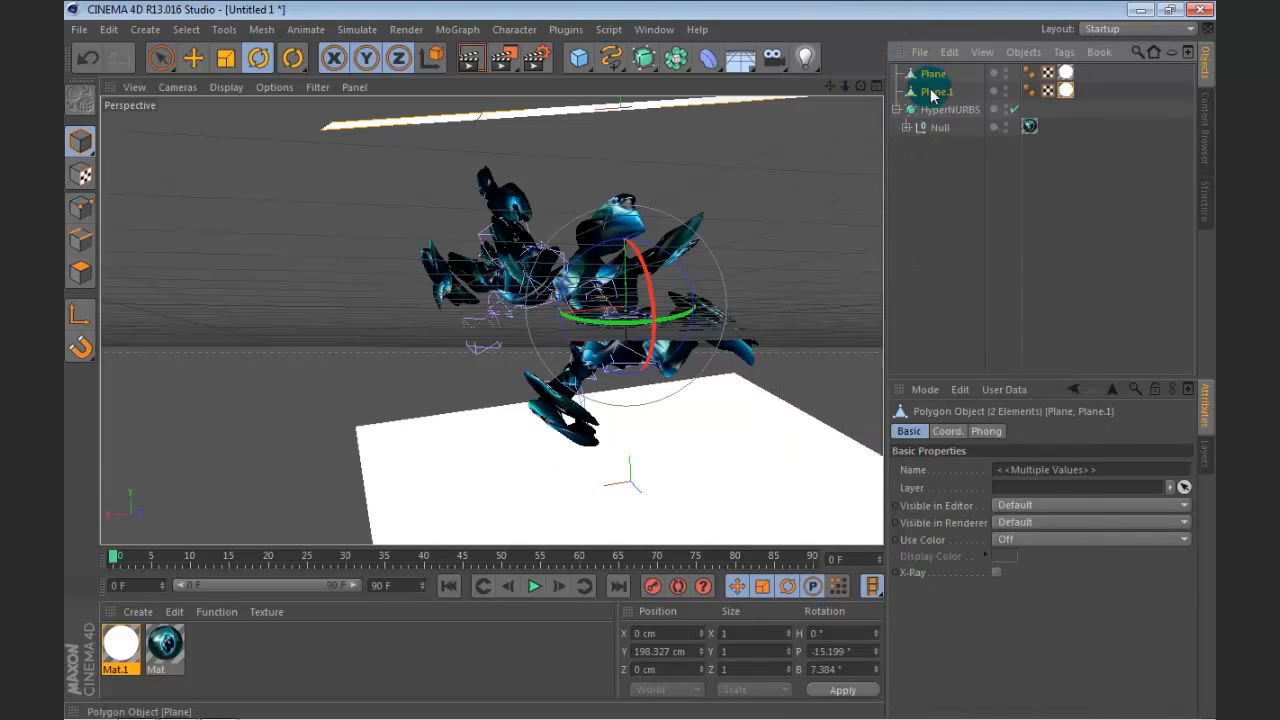
pyautogui.rightClick(931, 80)
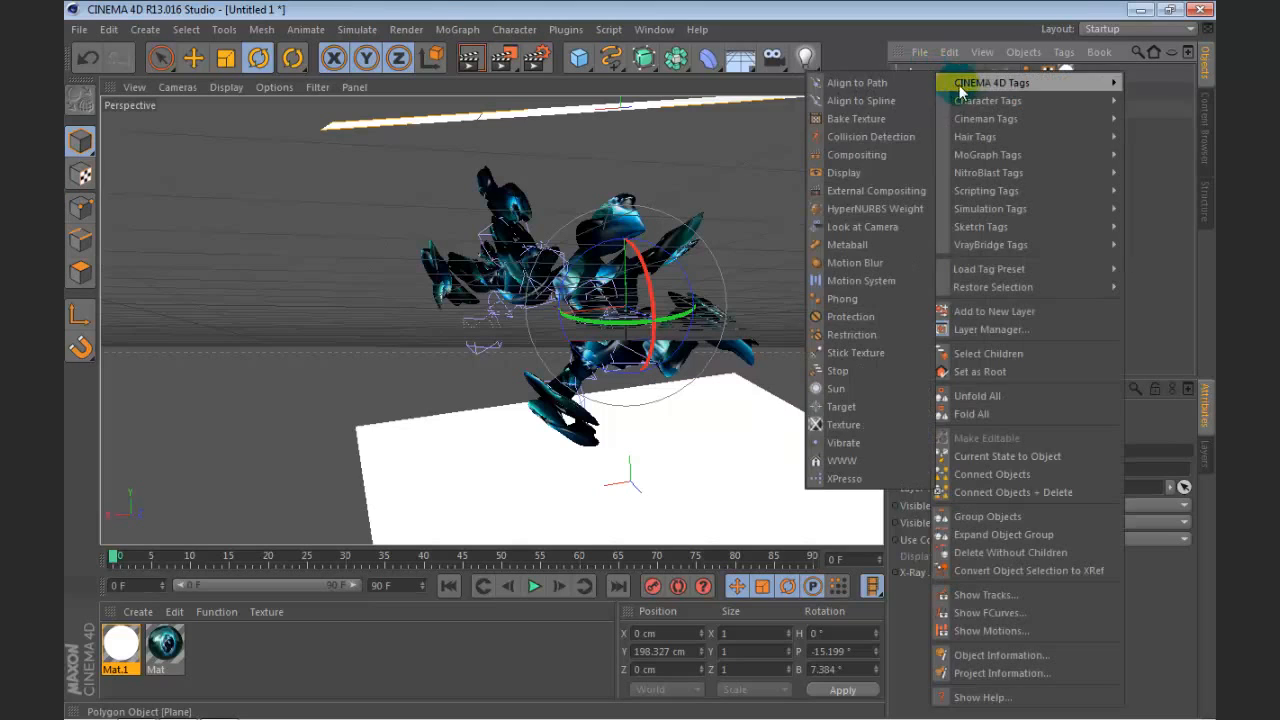
pyautogui.click(888, 150)
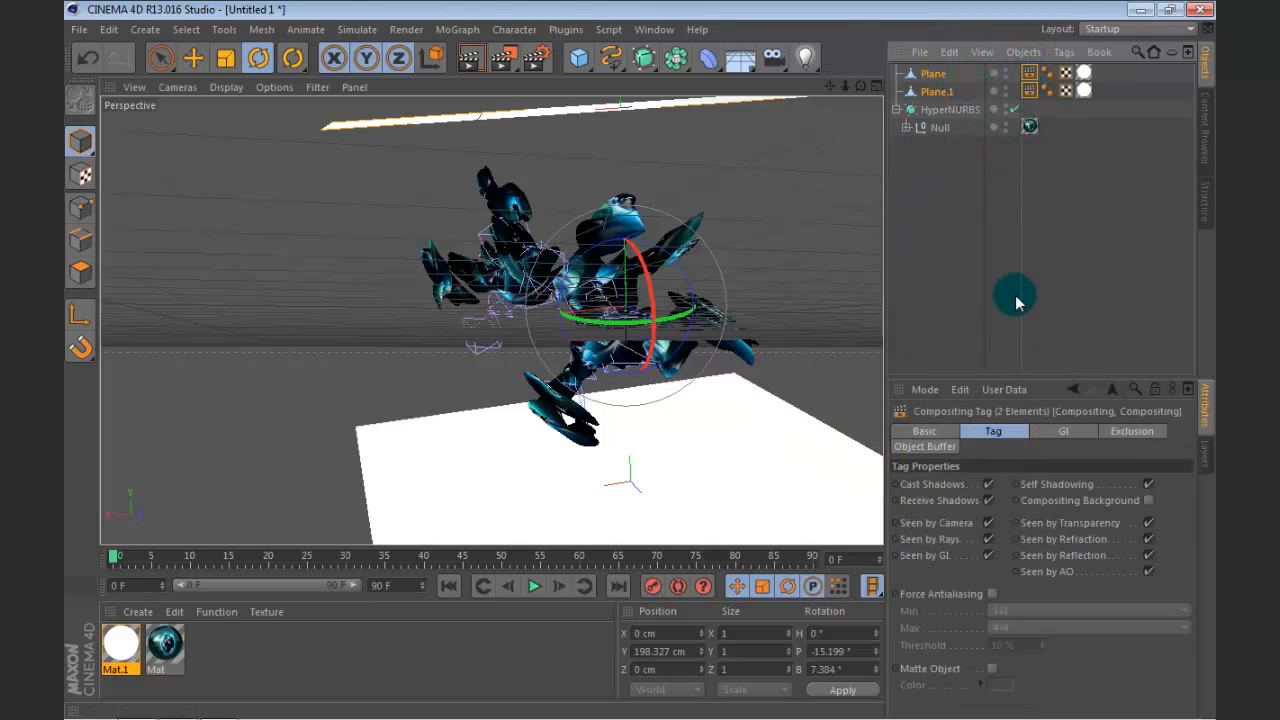
pyautogui.click(989, 523)
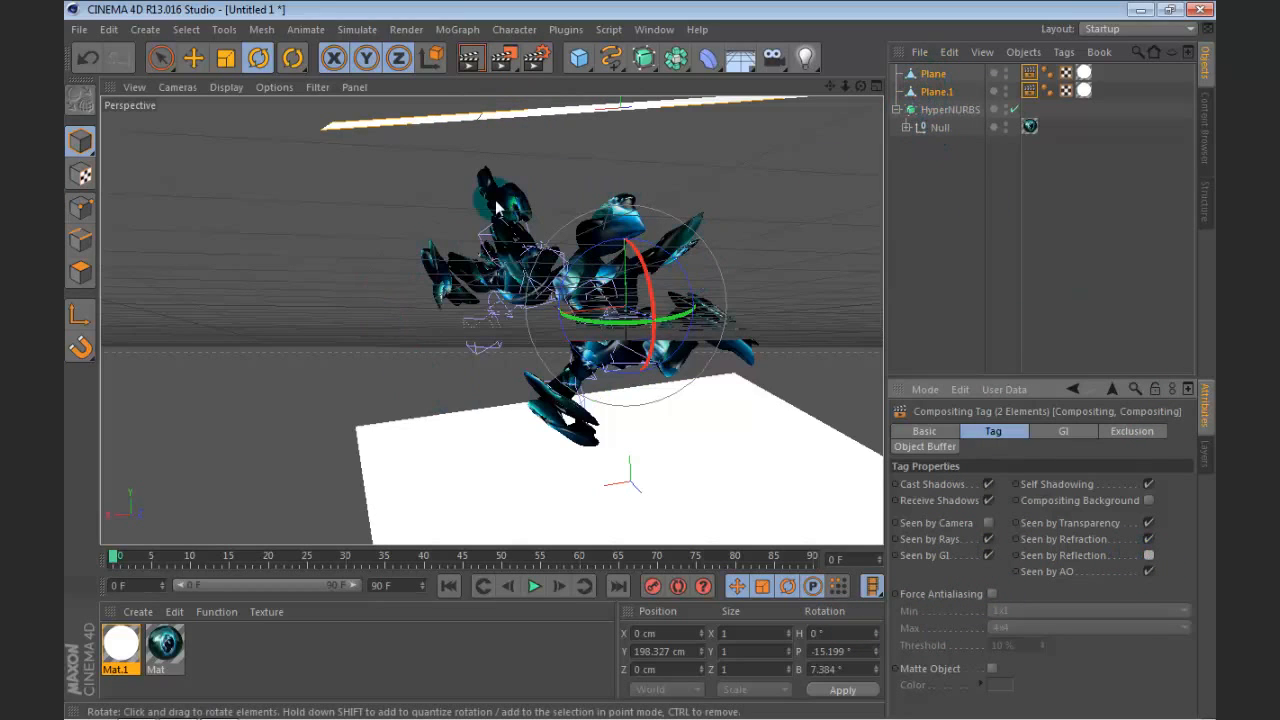
# Step: Add a Sky object to the scene
pyautogui.click(936, 127)
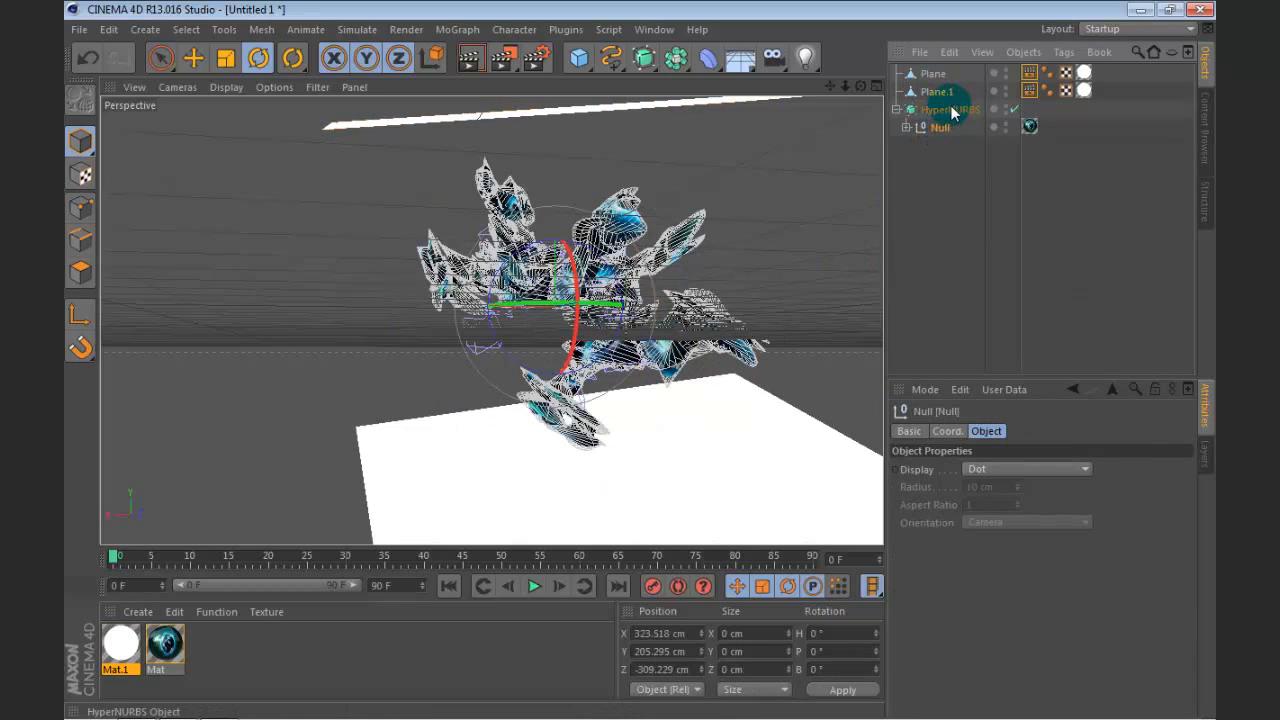
pyautogui.click(950, 182)
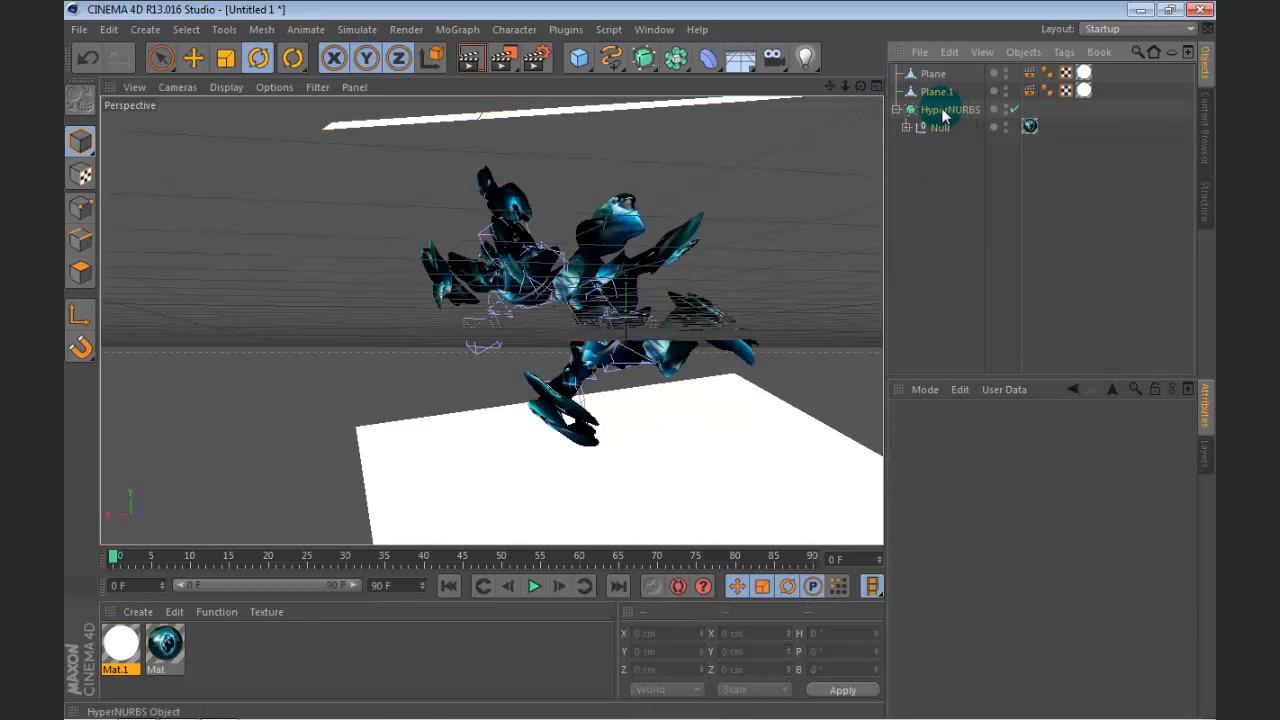
pyautogui.moveTo(831, 87); pyautogui.dragTo(492, 321)
pyautogui.moveTo(831, 87); pyautogui.dragTo(492, 321)
pyautogui.moveTo(732, 57); pyautogui.dragTo(768, 108)
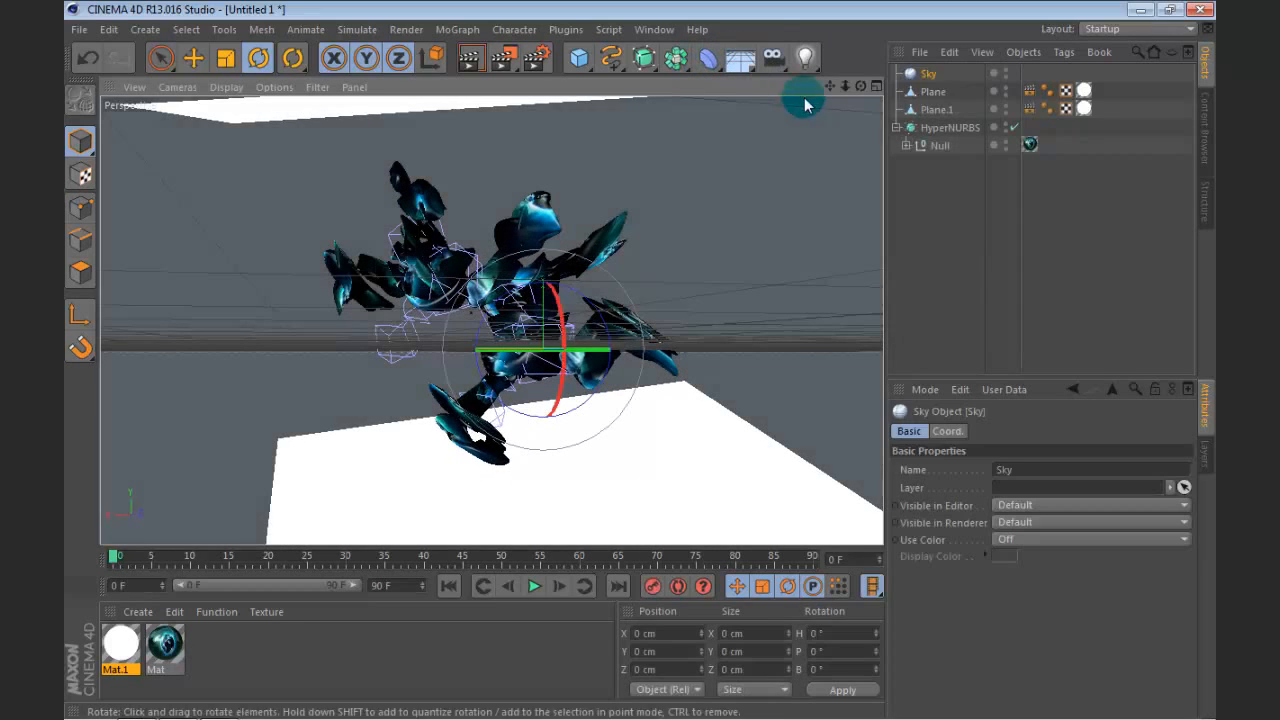
# Step: Create a new material with the Specular channel disabled and show its Color channel settings
pyautogui.doubleClick(300, 625)
pyautogui.click(400, 314)
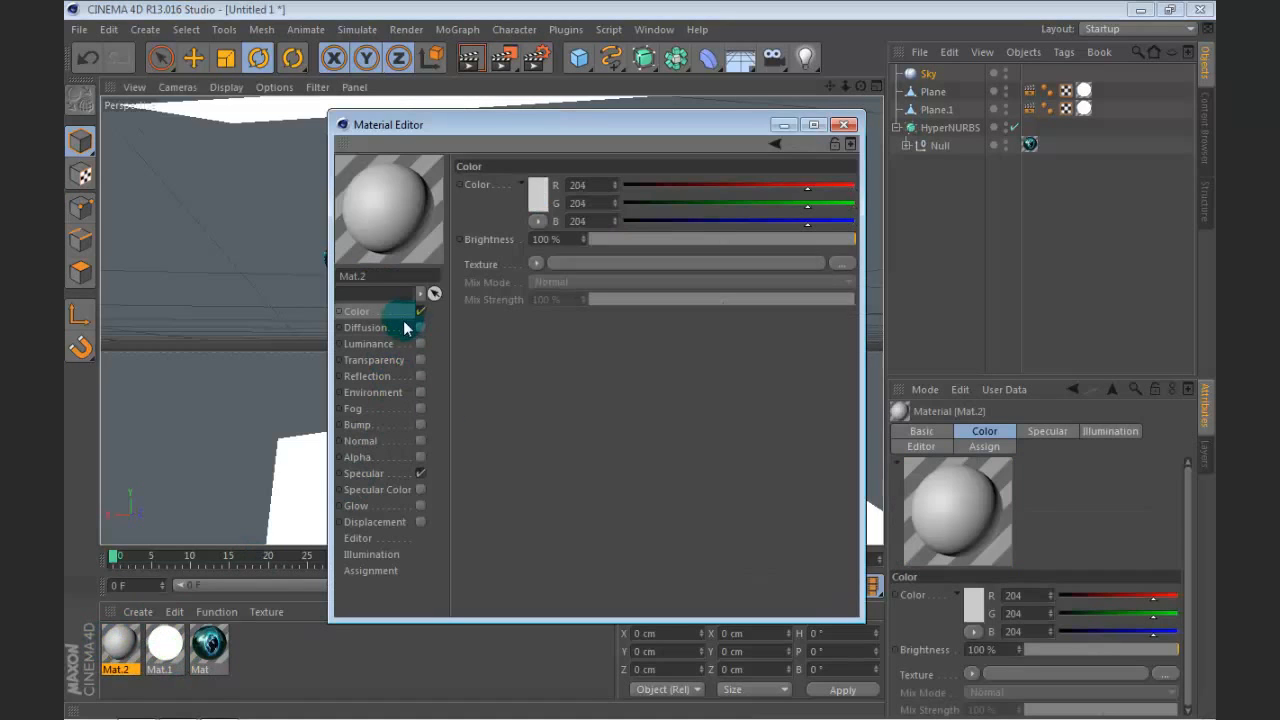
pyautogui.click(420, 474)
pyautogui.click(390, 318)
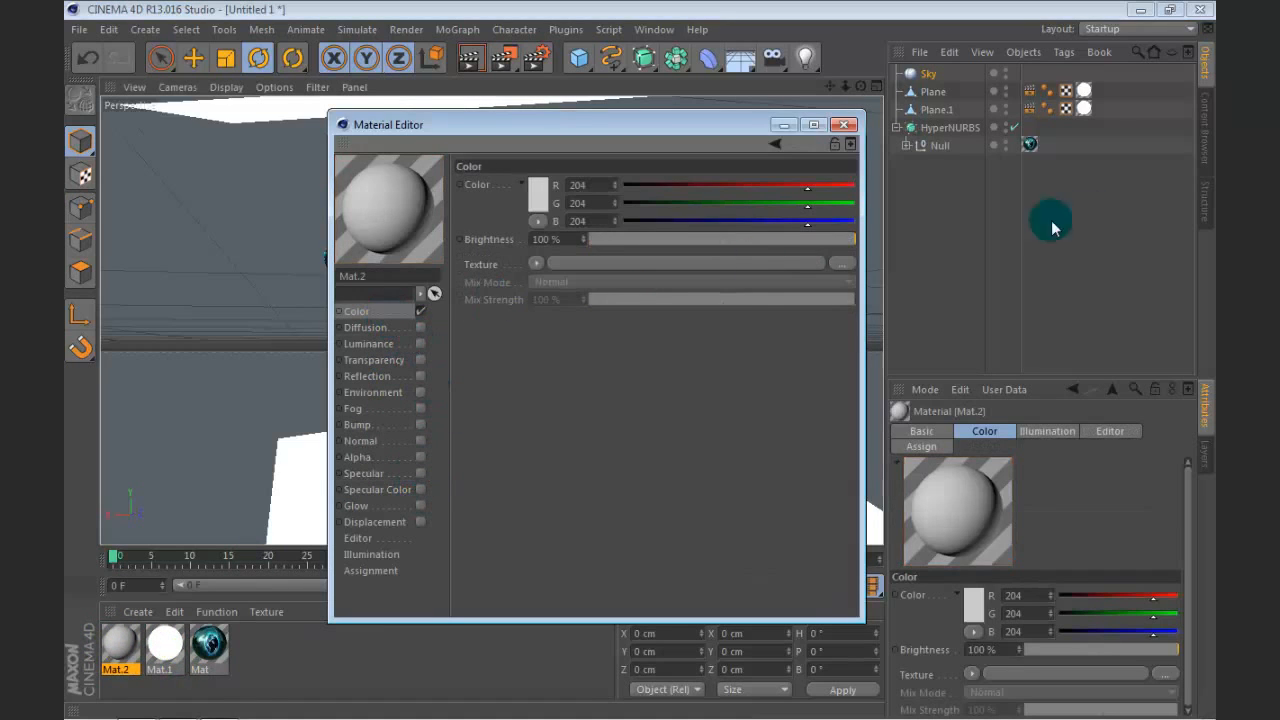
# Step: Open the preset library in the Content Browser to look for an HDRI image
pyautogui.click(1207, 160)
pyautogui.scroll(-5, 1056, 194)
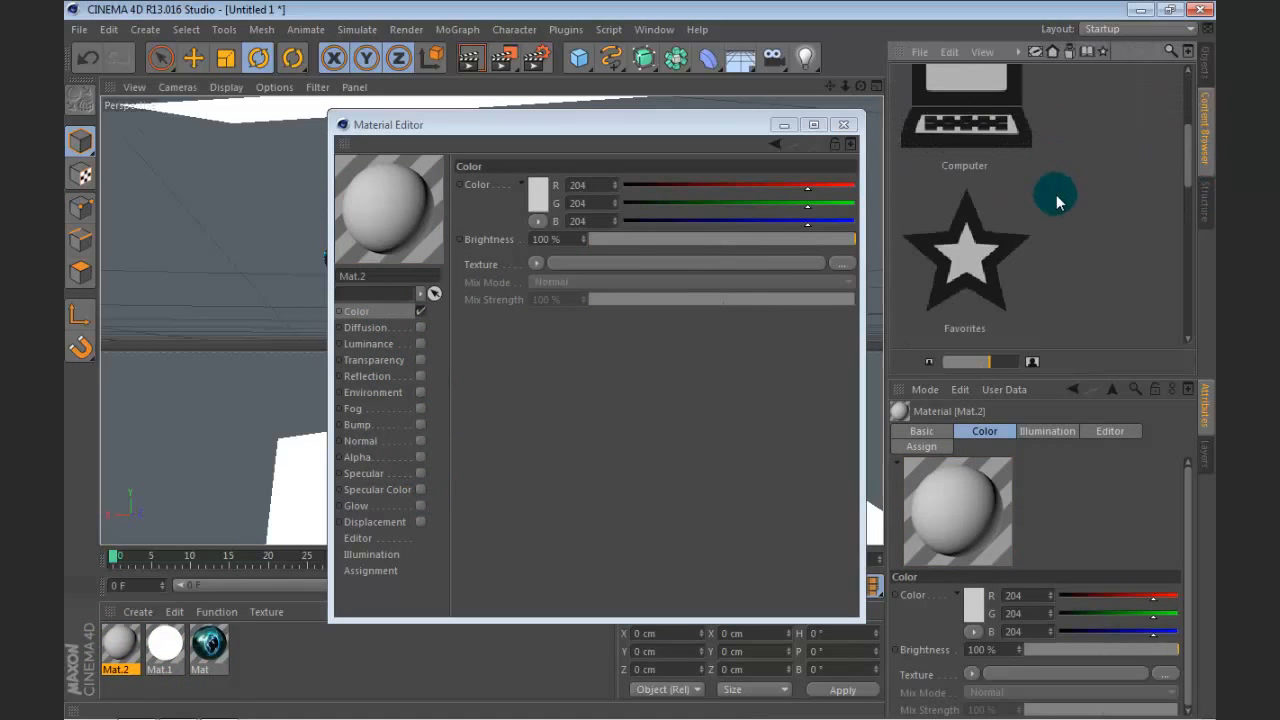
pyautogui.scroll(-6, 1056, 194)
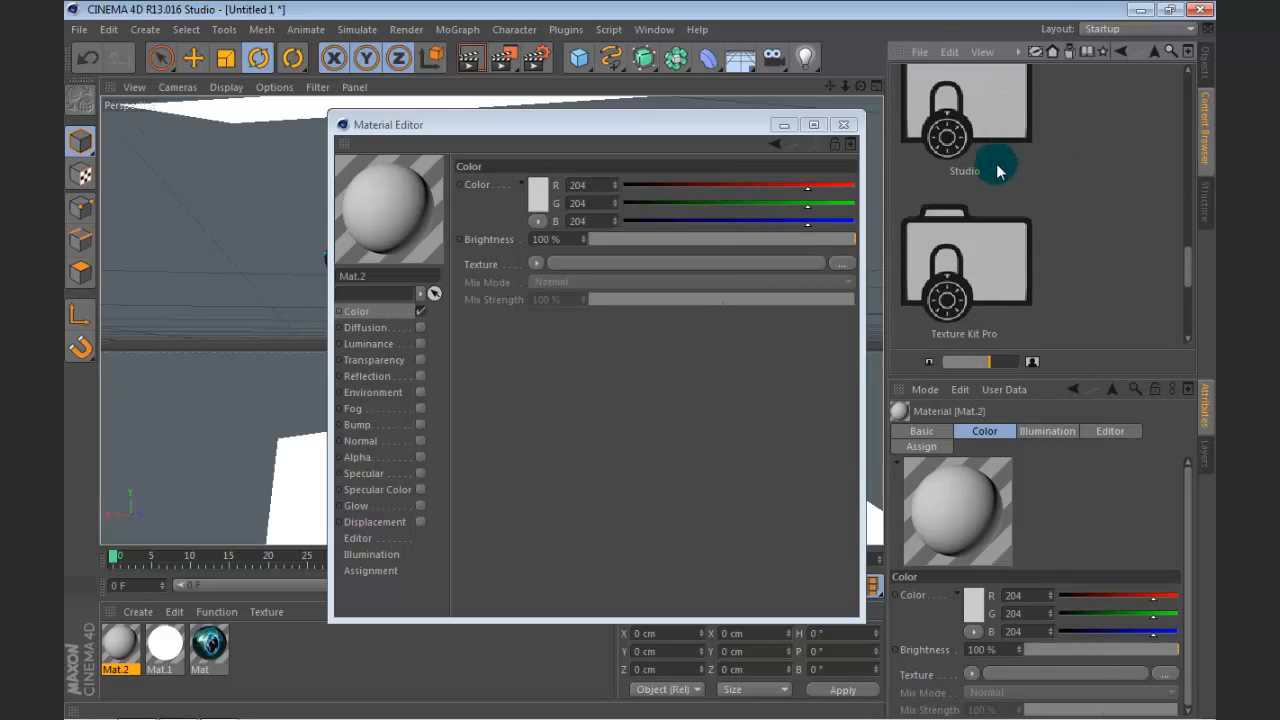
pyautogui.scroll(-1, 997, 165)
pyautogui.doubleClick(997, 165)
pyautogui.scroll(-2, 1052, 217)
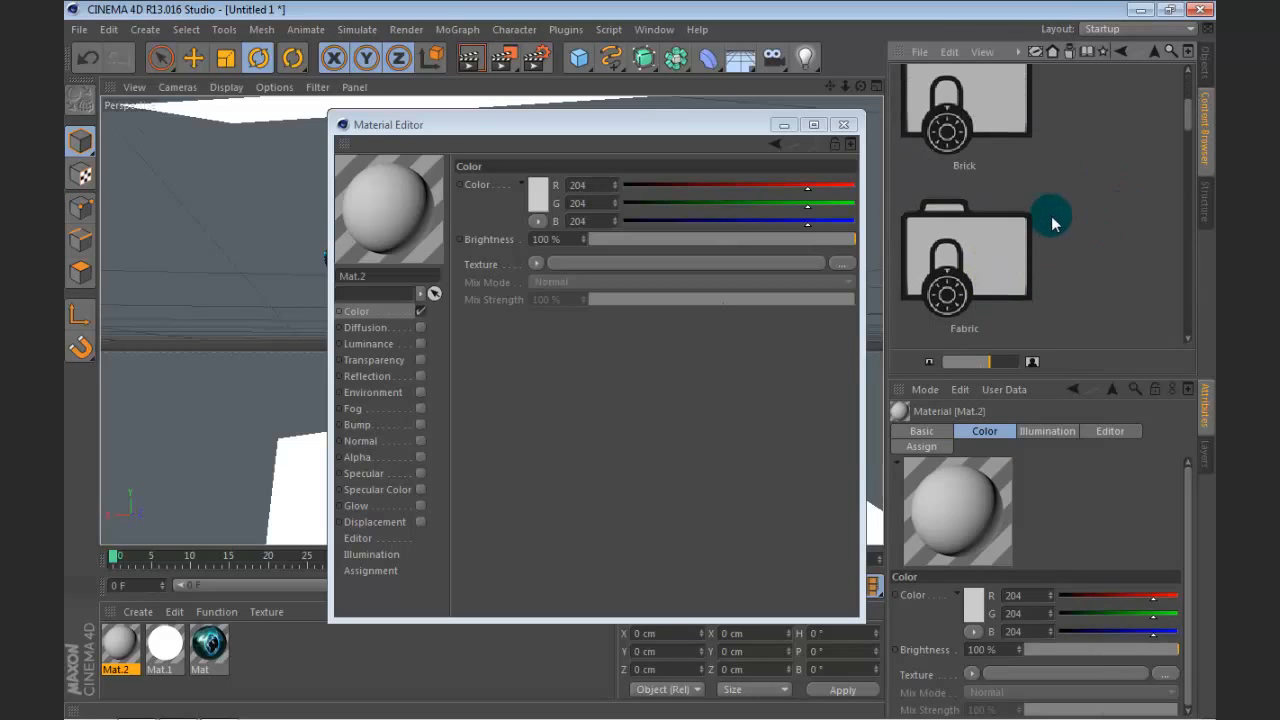
pyautogui.scroll(3, 1051, 216)
pyautogui.click(1157, 53)
pyautogui.click(1157, 53)
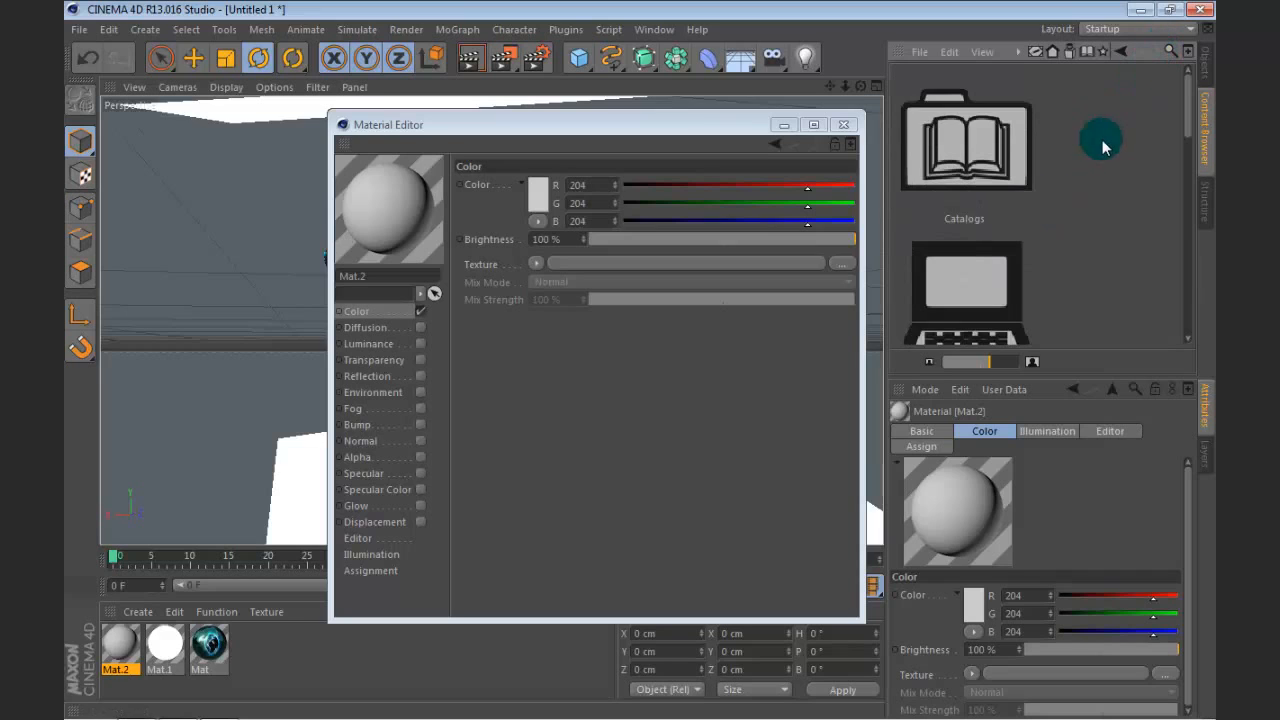
# Step: Open the 1. Studios folder of the GSG_HDRI_Studio_Pack preset library
pyautogui.scroll(-3, 980, 223)
pyautogui.scroll(-3, 972, 172)
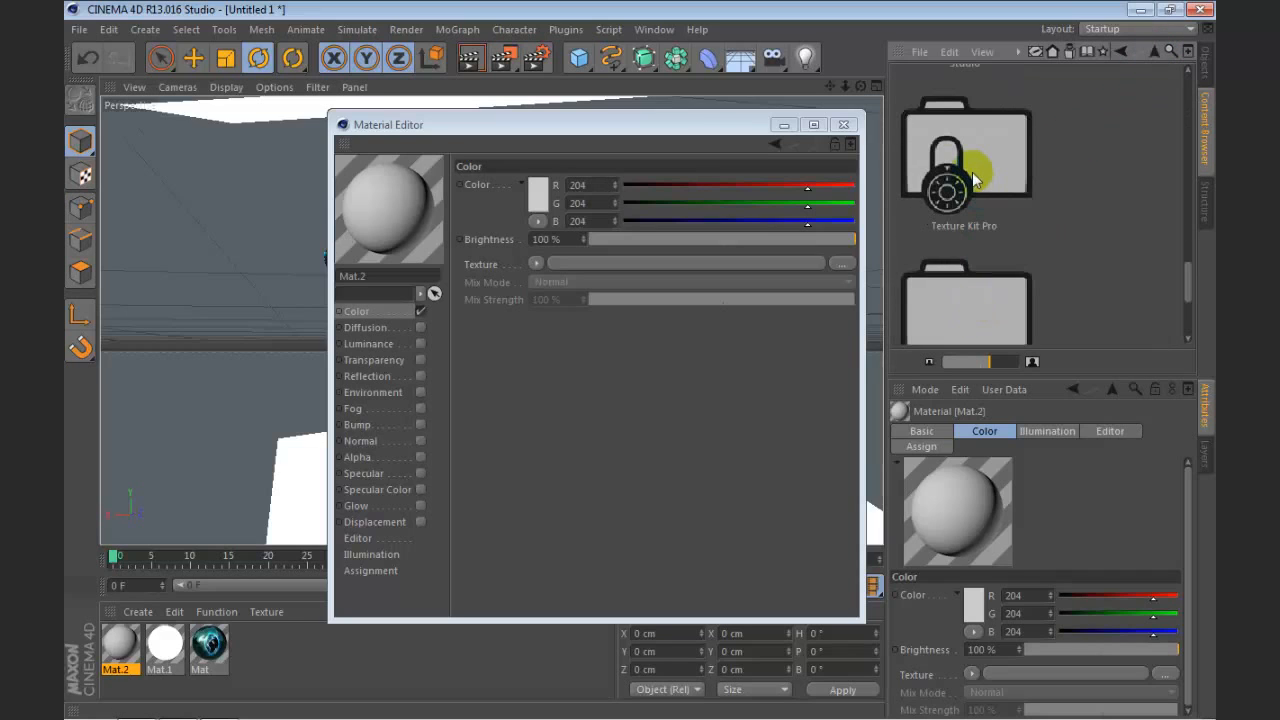
pyautogui.scroll(1, 972, 172)
pyautogui.scroll(8, 977, 185)
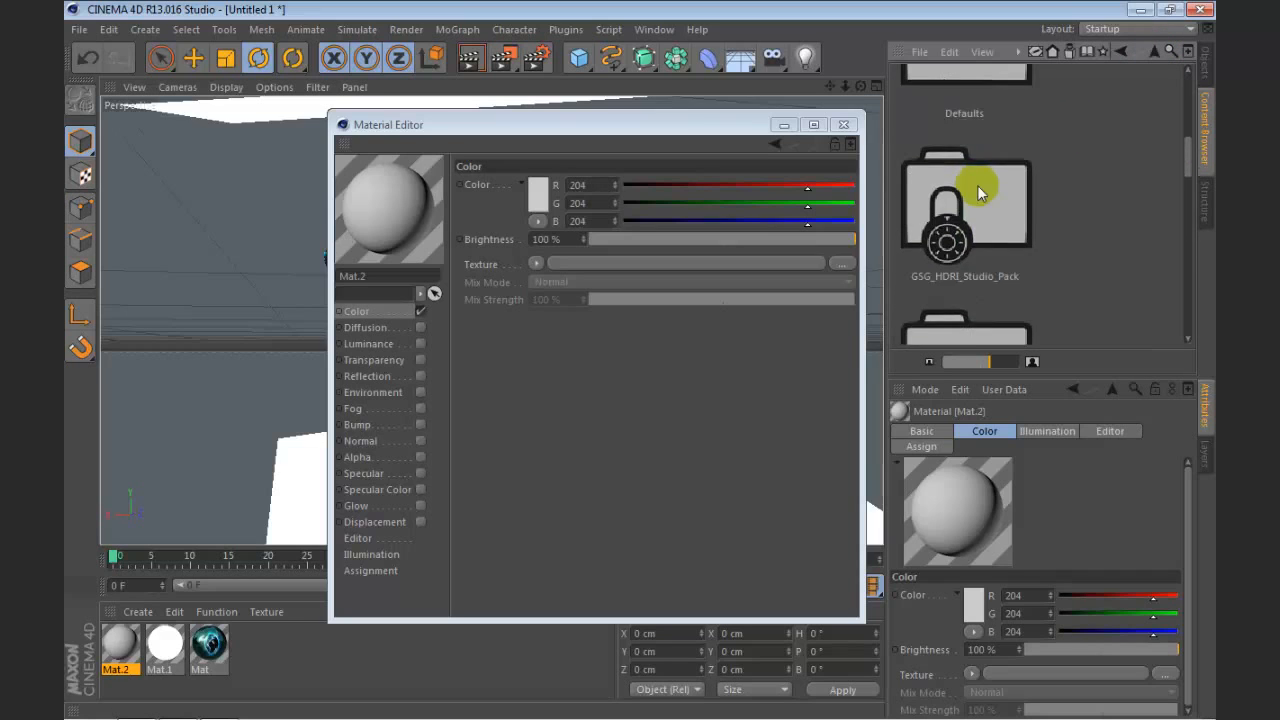
pyautogui.scroll(-4, 978, 184)
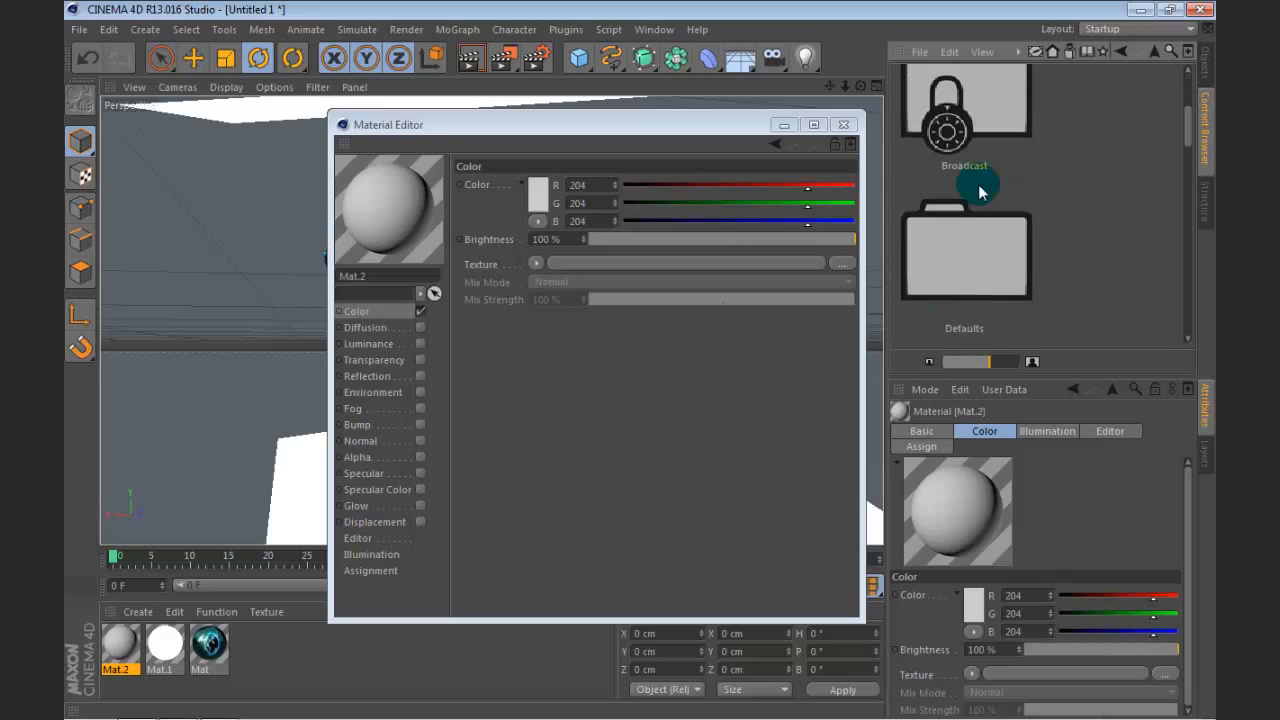
pyautogui.scroll(-1, 978, 184)
pyautogui.doubleClick(988, 106)
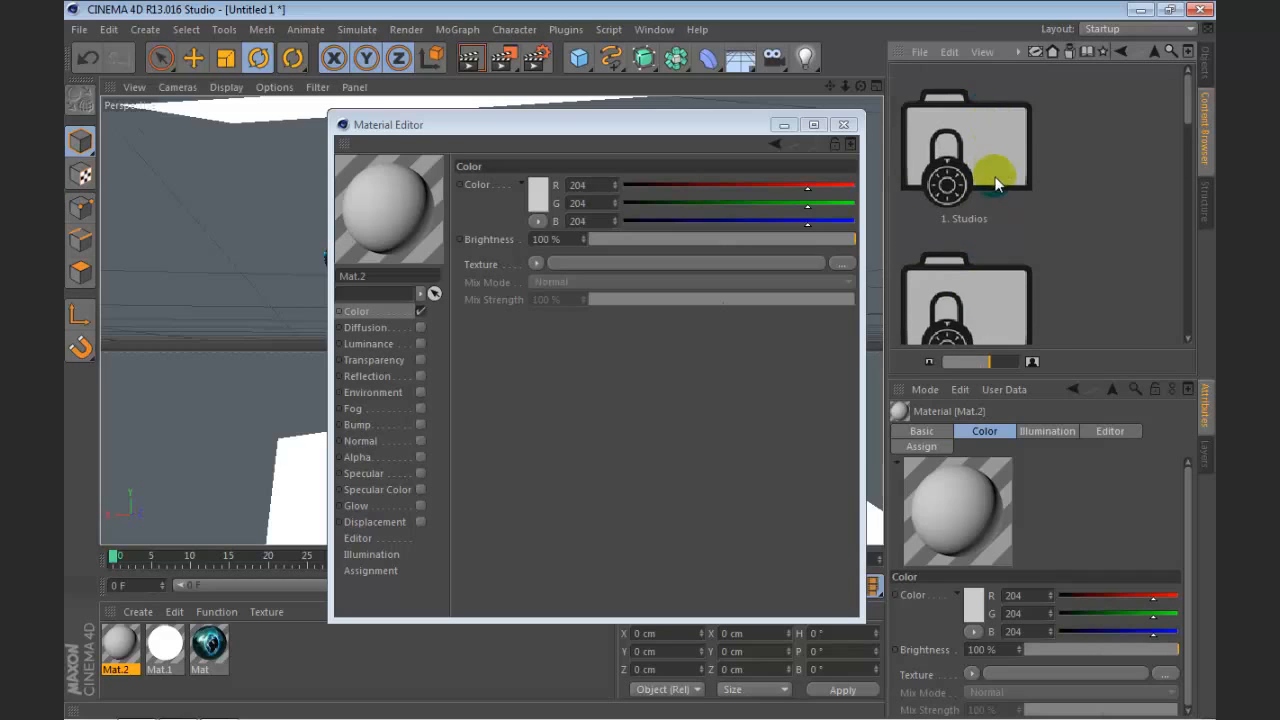
pyautogui.scroll(-1, 996, 180)
pyautogui.doubleClick(1011, 84)
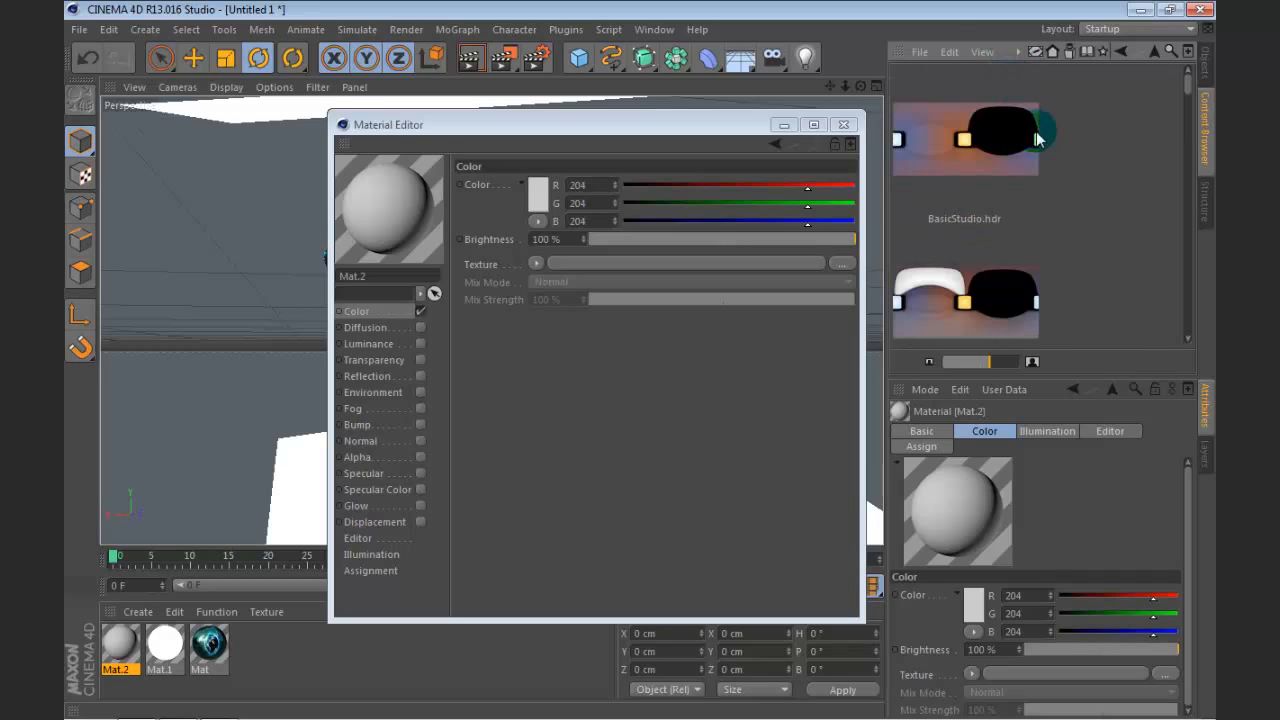
# Step: Load Studio4.hdr from the studio presets as the Color channel texture of Mat.2
pyautogui.scroll(-2, 1036, 131)
pyautogui.scroll(-5, 1062, 188)
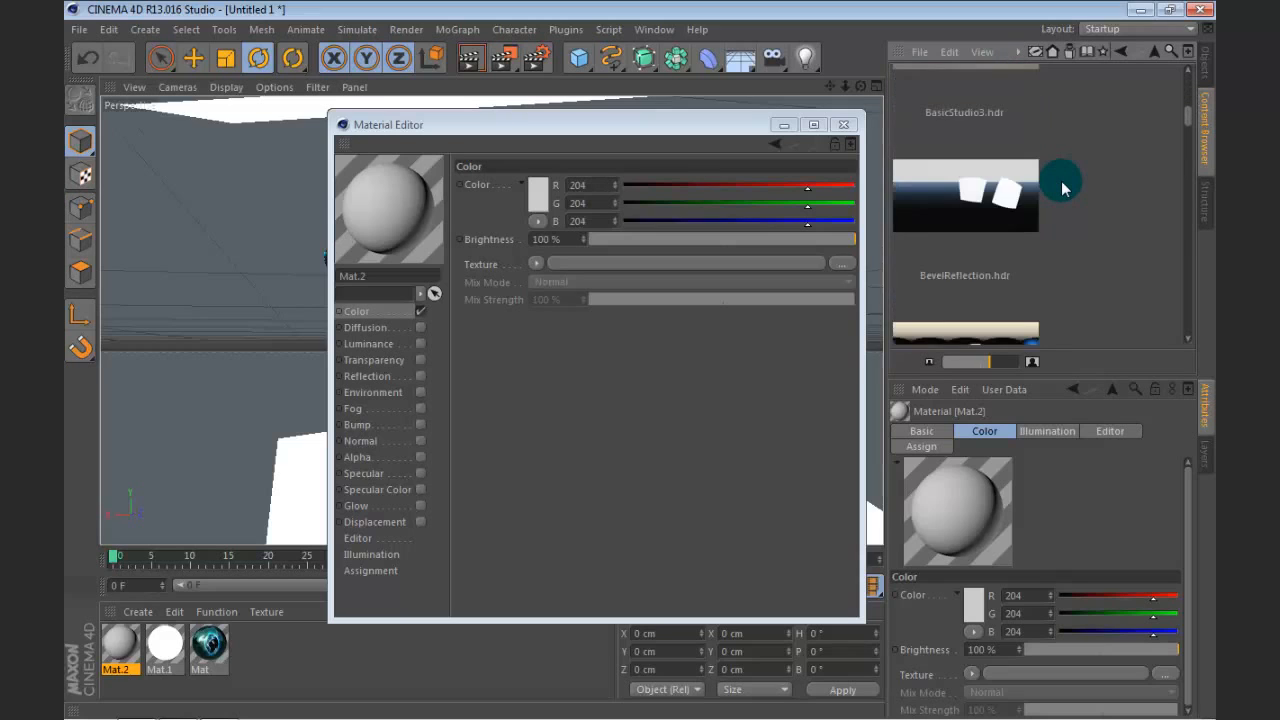
pyautogui.scroll(-6, 1062, 188)
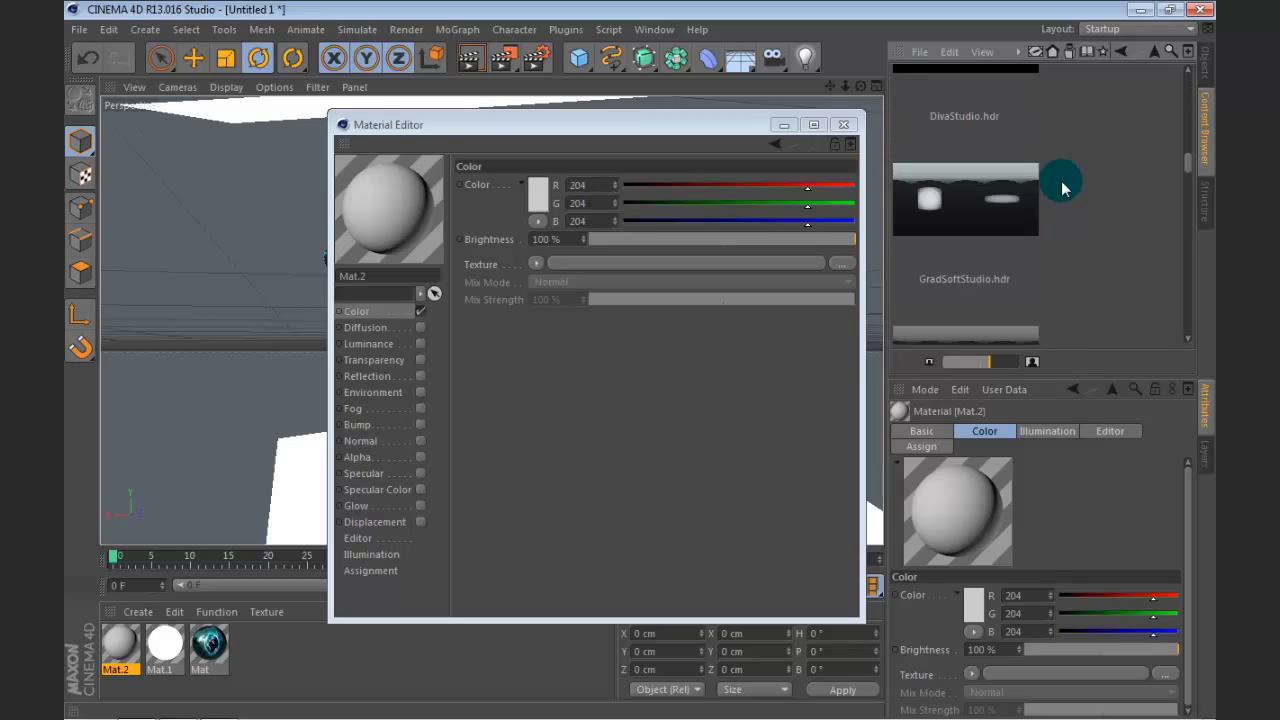
pyautogui.scroll(-8, 1062, 188)
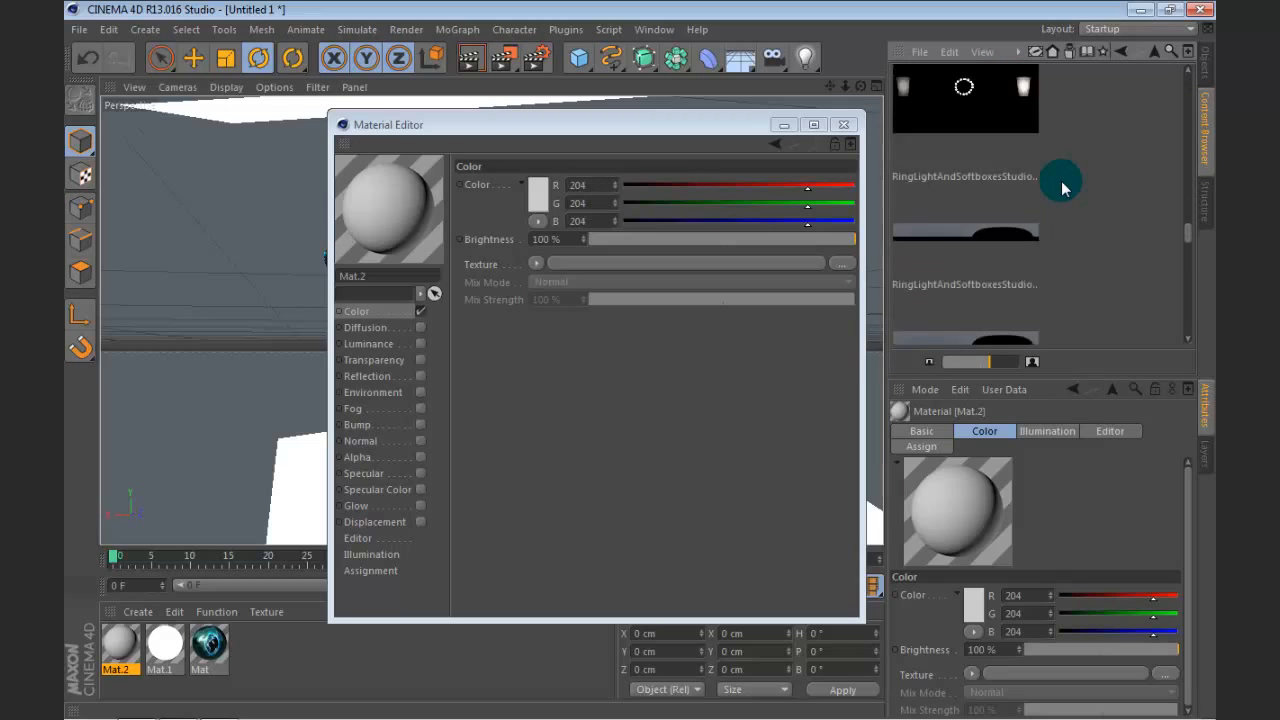
pyautogui.scroll(-4, 1062, 188)
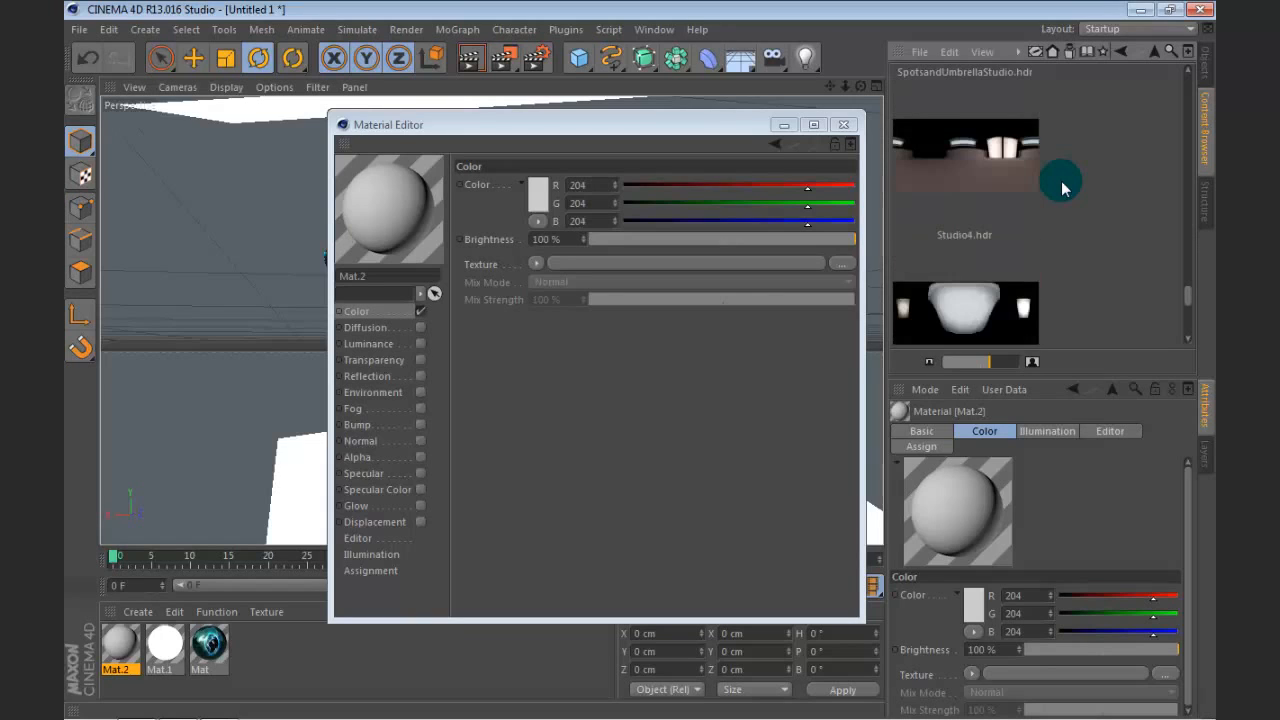
pyautogui.scroll(2, 1062, 188)
pyautogui.moveTo(982, 285); pyautogui.dragTo(560, 263)
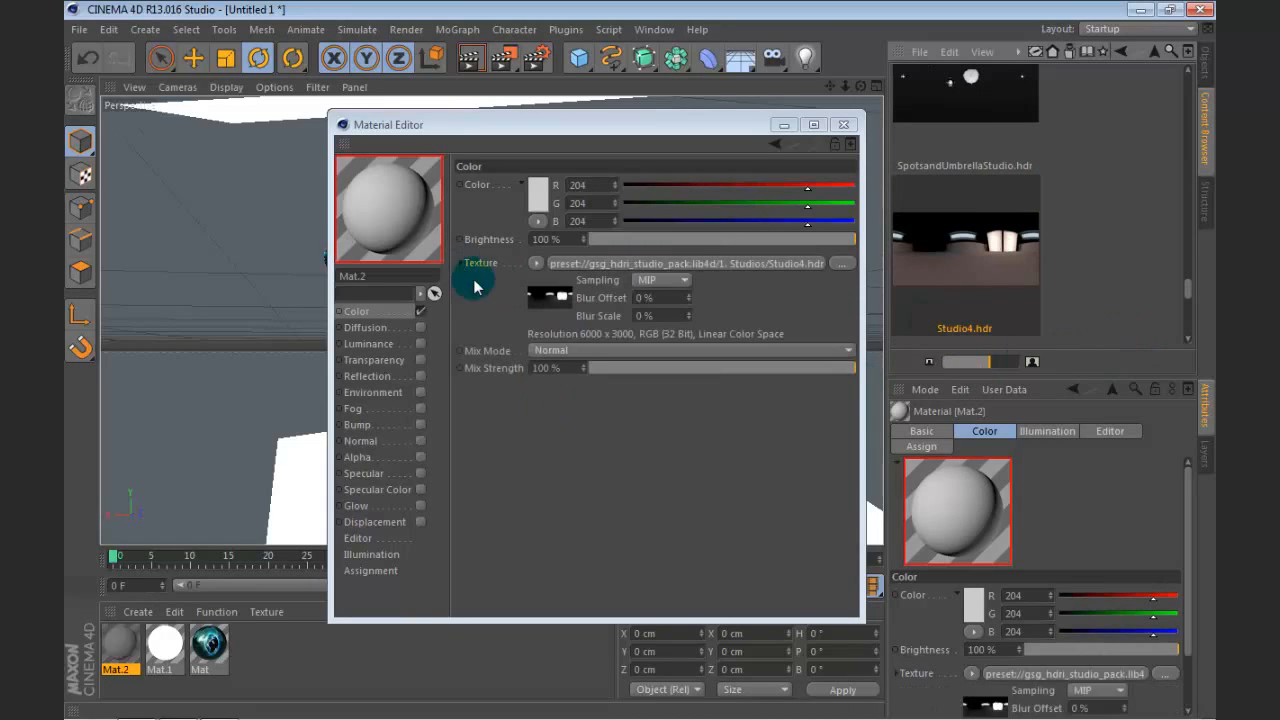
# Step: Wrap the Studio4.hdr texture in a Layer shader and add a Hue / Sat / Lightness effect above the bitmap
pyautogui.click(548, 280)
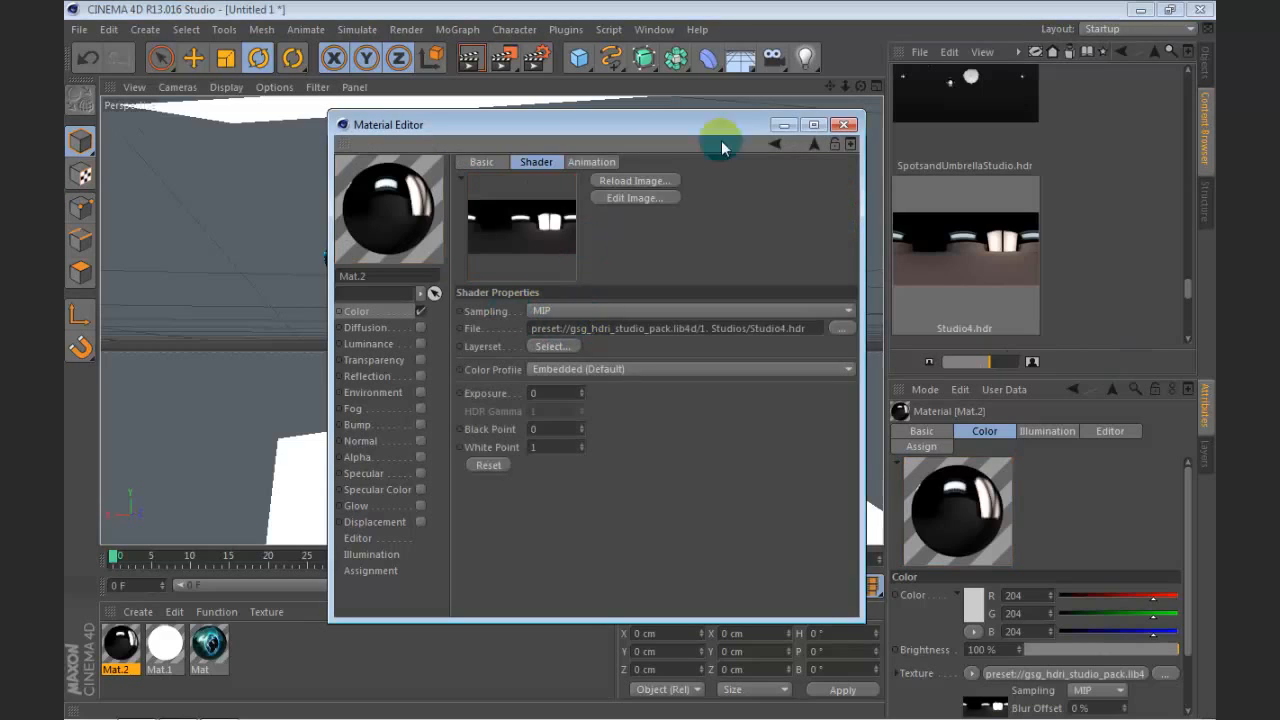
pyautogui.click(774, 144)
pyautogui.click(535, 262)
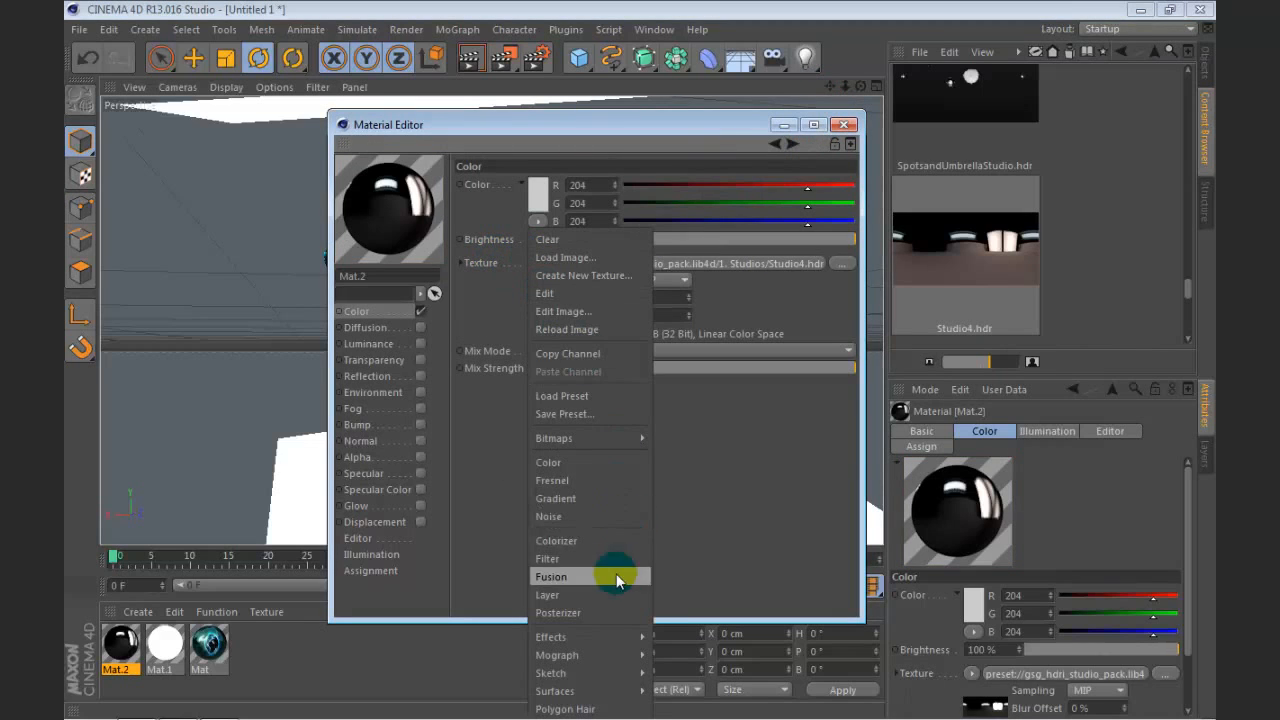
pyautogui.click(548, 595)
pyautogui.click(650, 263)
pyautogui.click(608, 327)
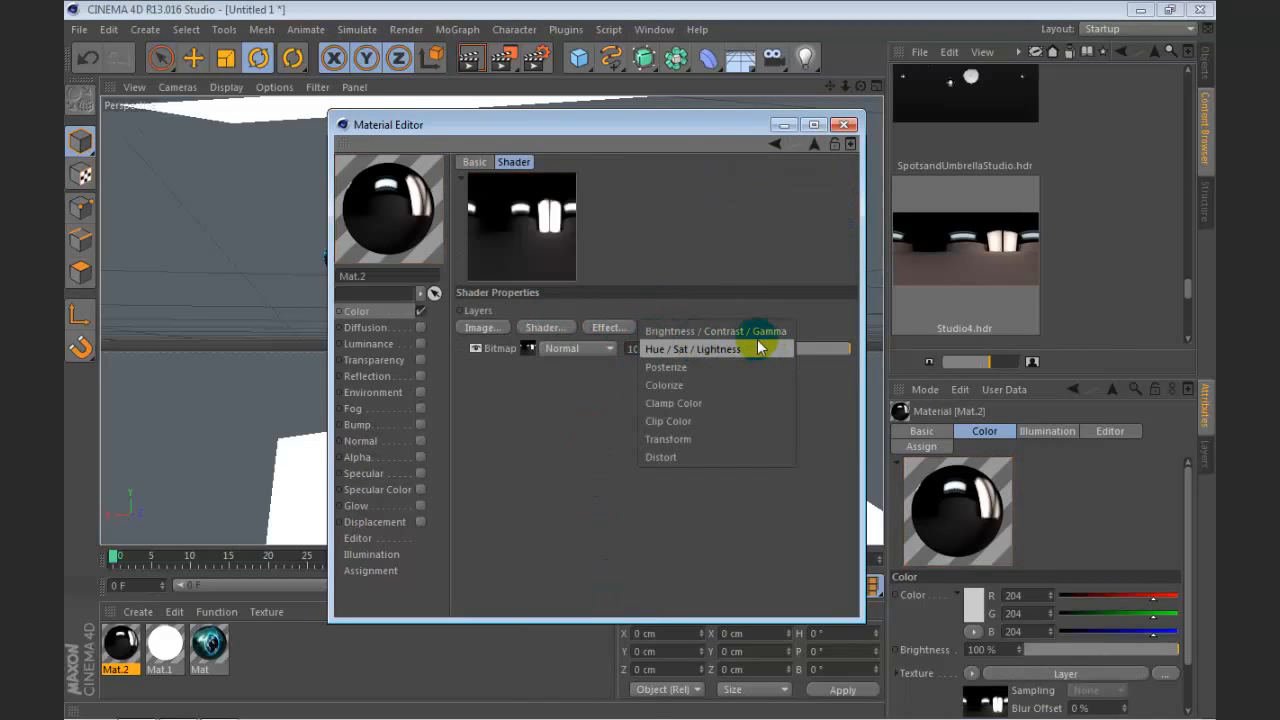
pyautogui.click(756, 348)
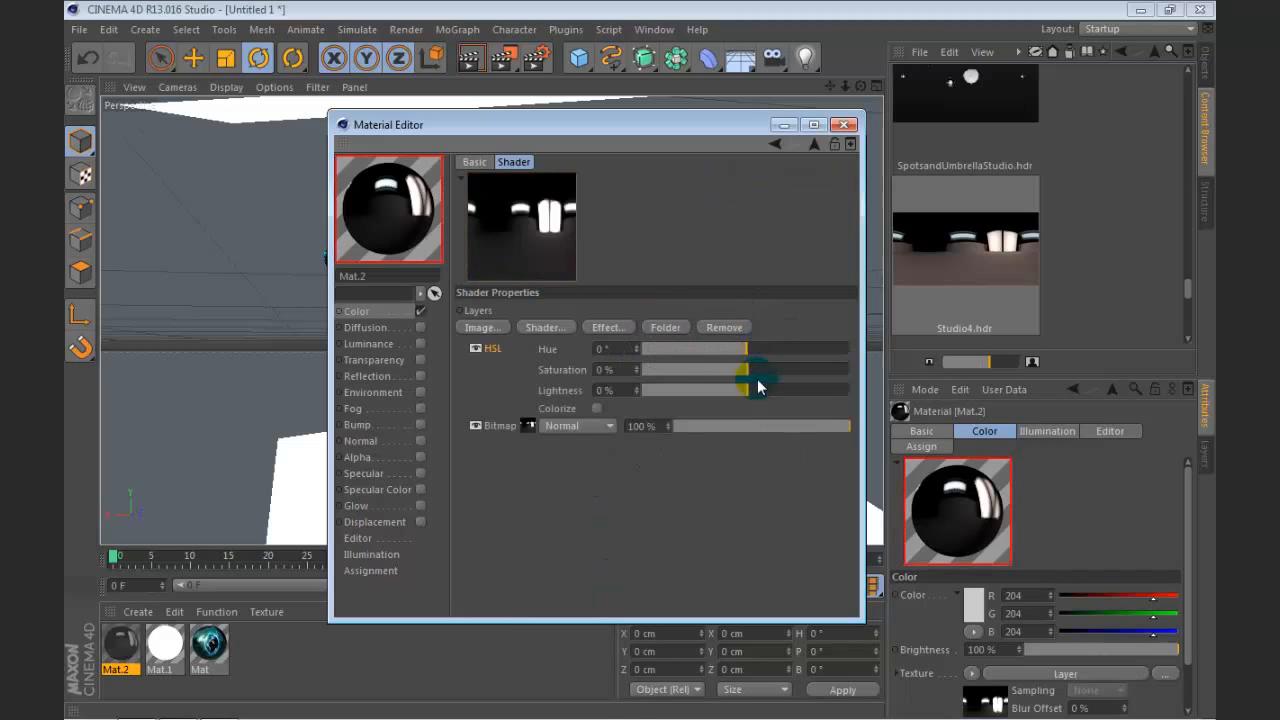
# Step: Set the HSL effect's hue to -160° and saturation to 53 %, and close the material's settings
pyautogui.moveTo(745, 355); pyautogui.dragTo(802, 372)
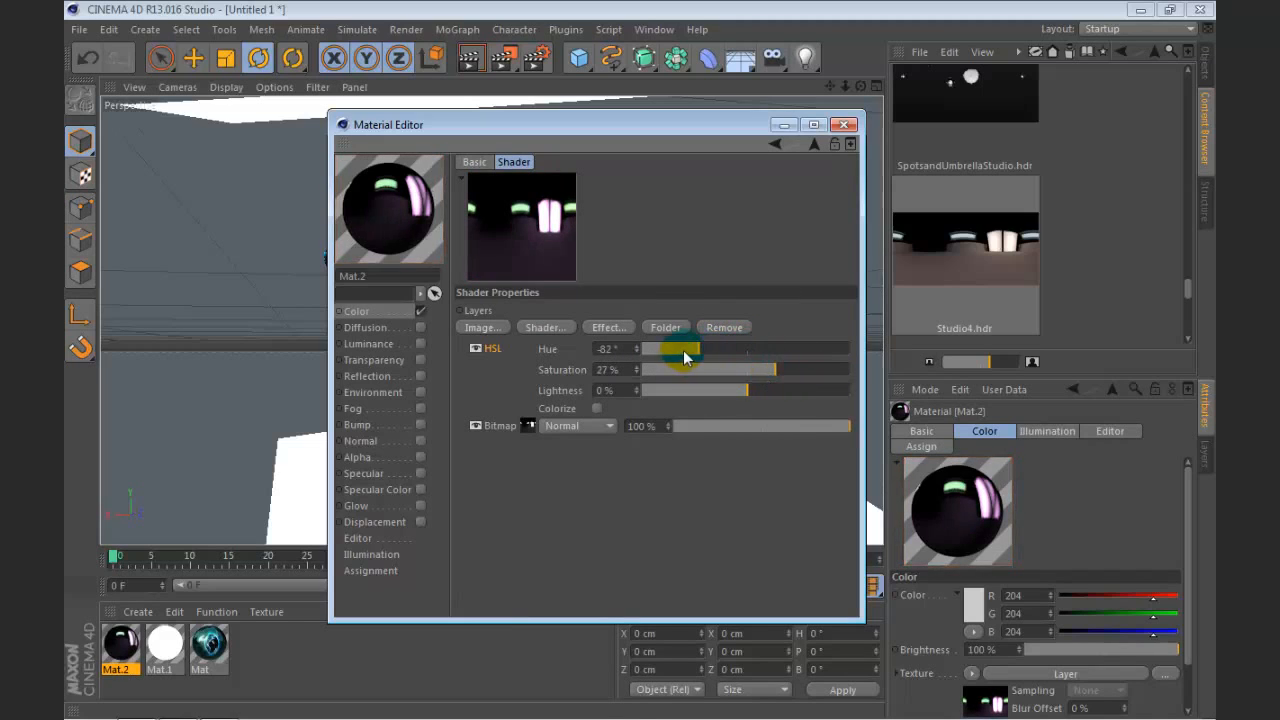
pyautogui.moveTo(685, 357); pyautogui.dragTo(660, 347)
pyautogui.moveTo(773, 369); pyautogui.dragTo(806, 377)
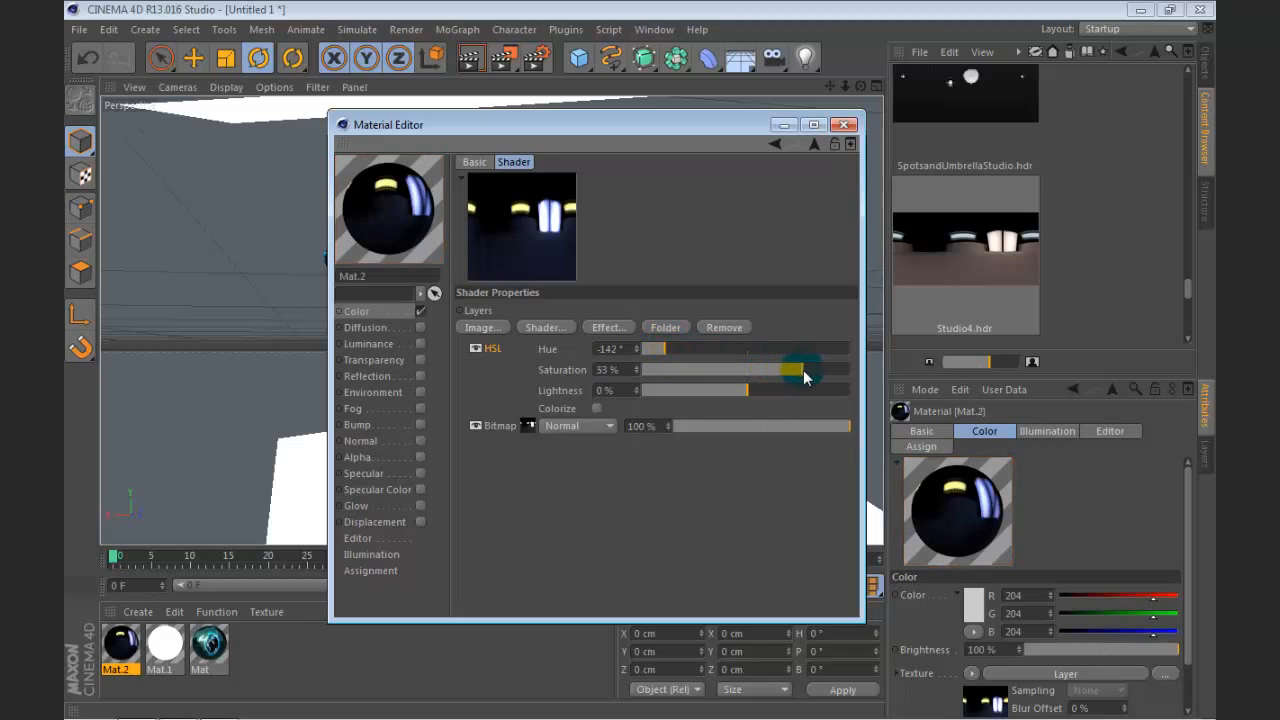
pyautogui.moveTo(598, 141); pyautogui.dragTo(714, 172)
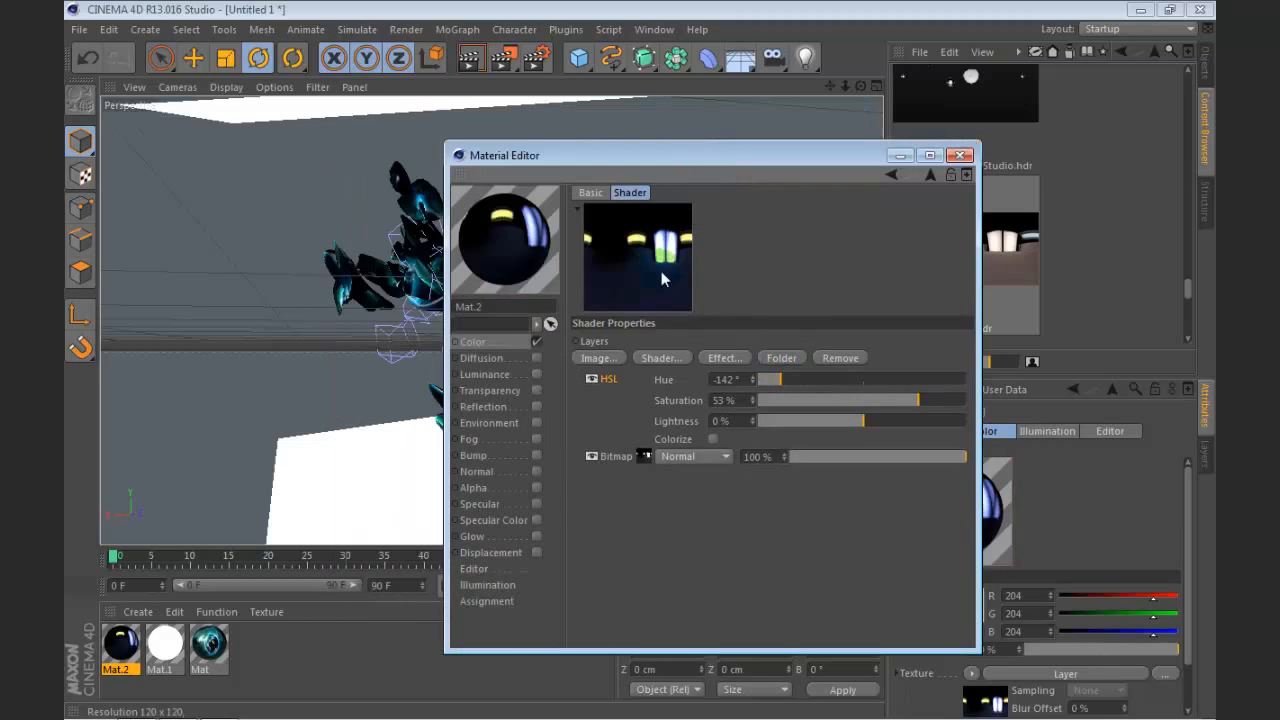
pyautogui.moveTo(773, 387); pyautogui.dragTo(791, 387)
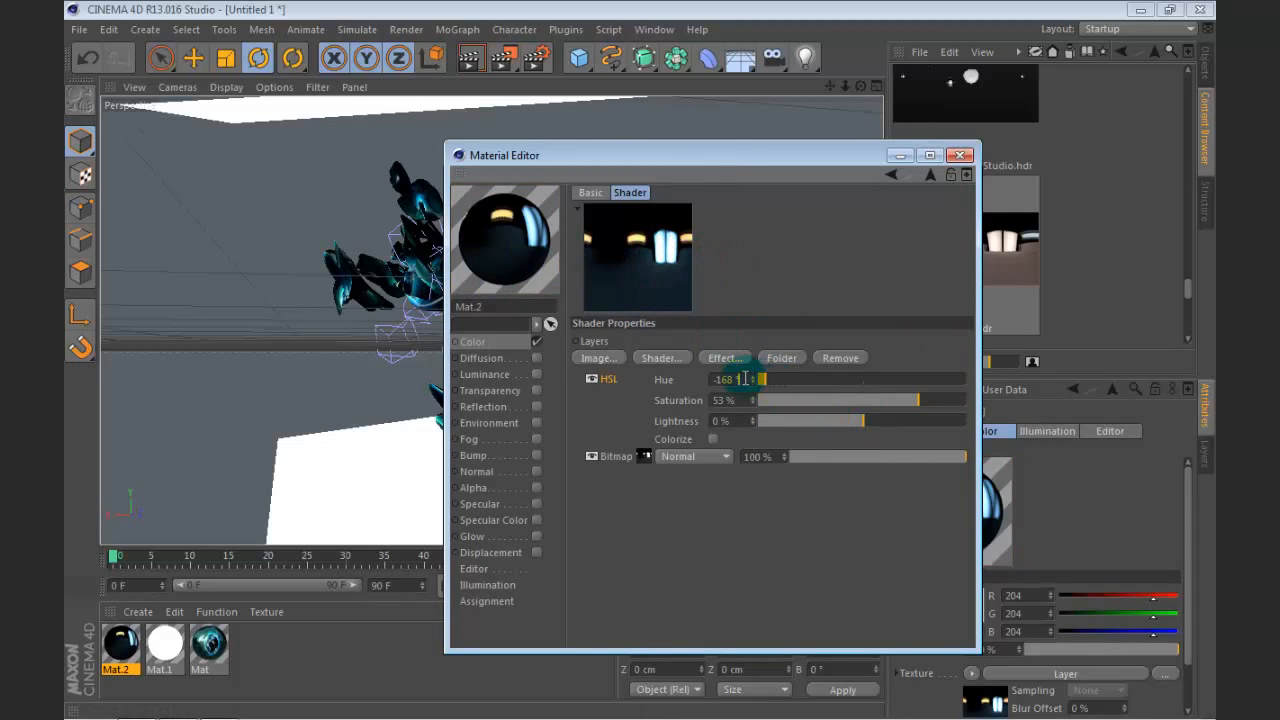
pyautogui.scroll(3, 745, 379)
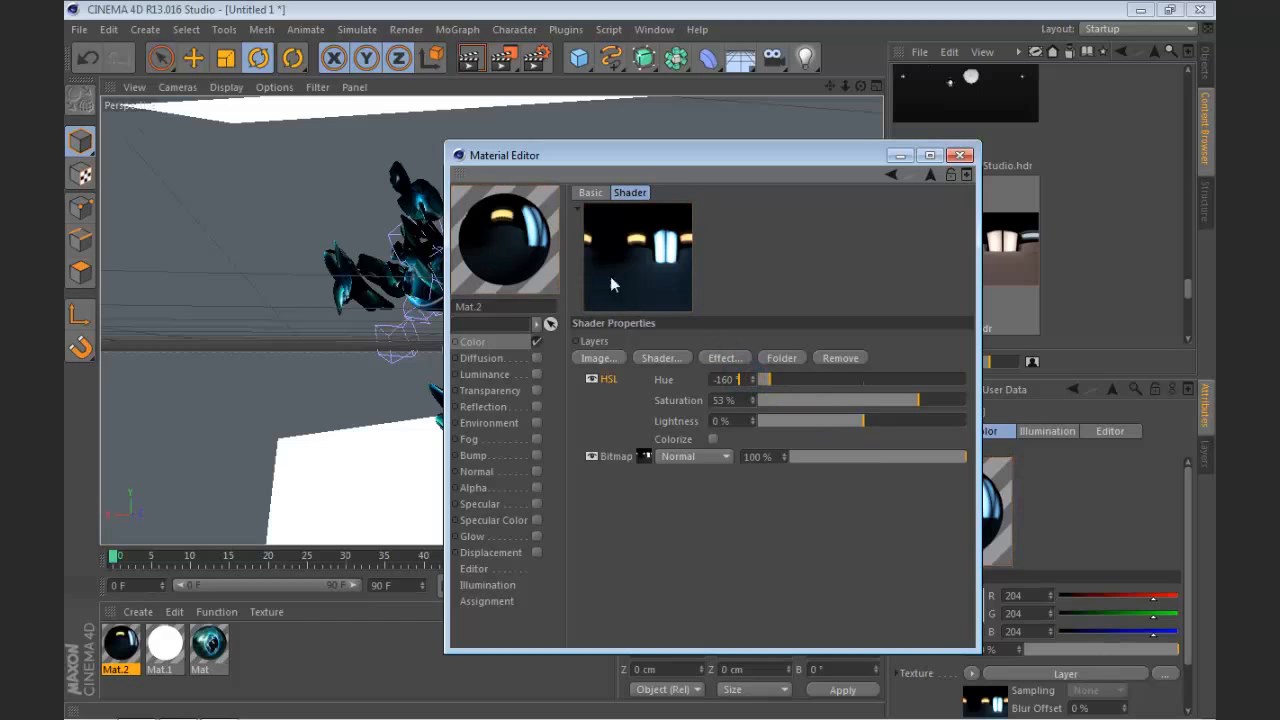
pyautogui.click(958, 156)
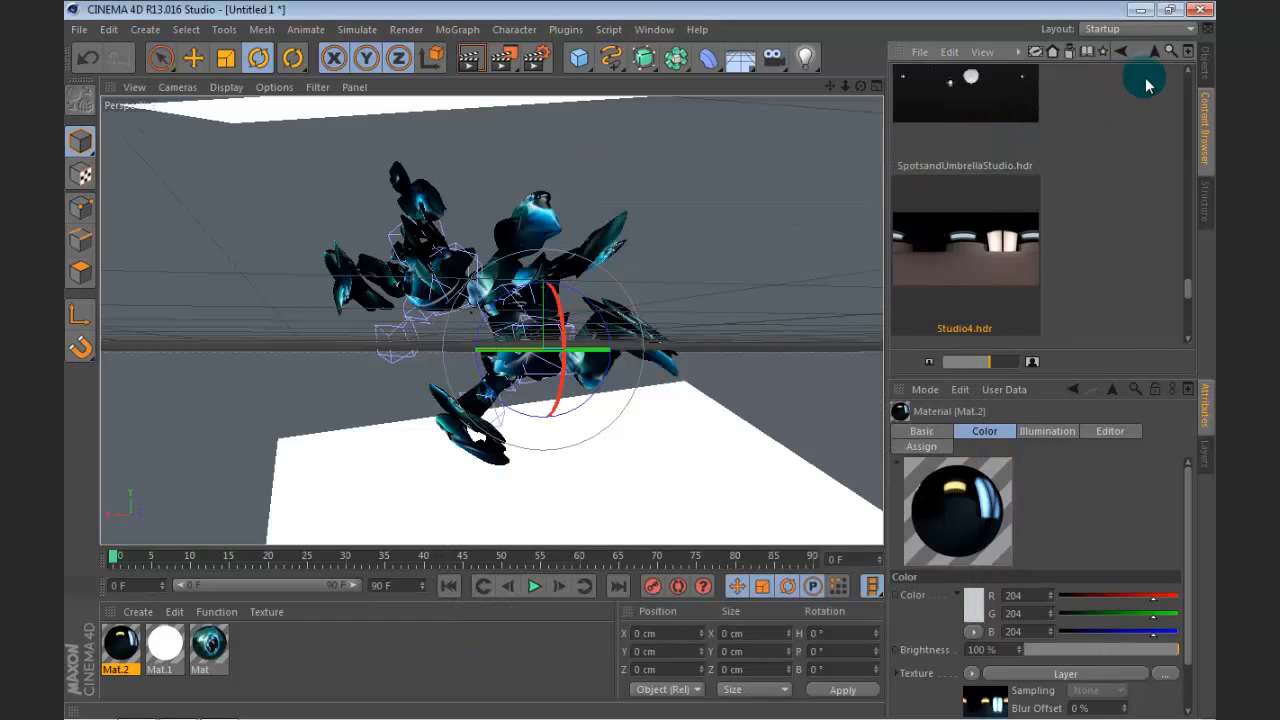
# Step: Assign the Mat.2 material to the Sky object
pyautogui.click(1205, 65)
pyautogui.moveTo(128, 641); pyautogui.dragTo(605, 356)
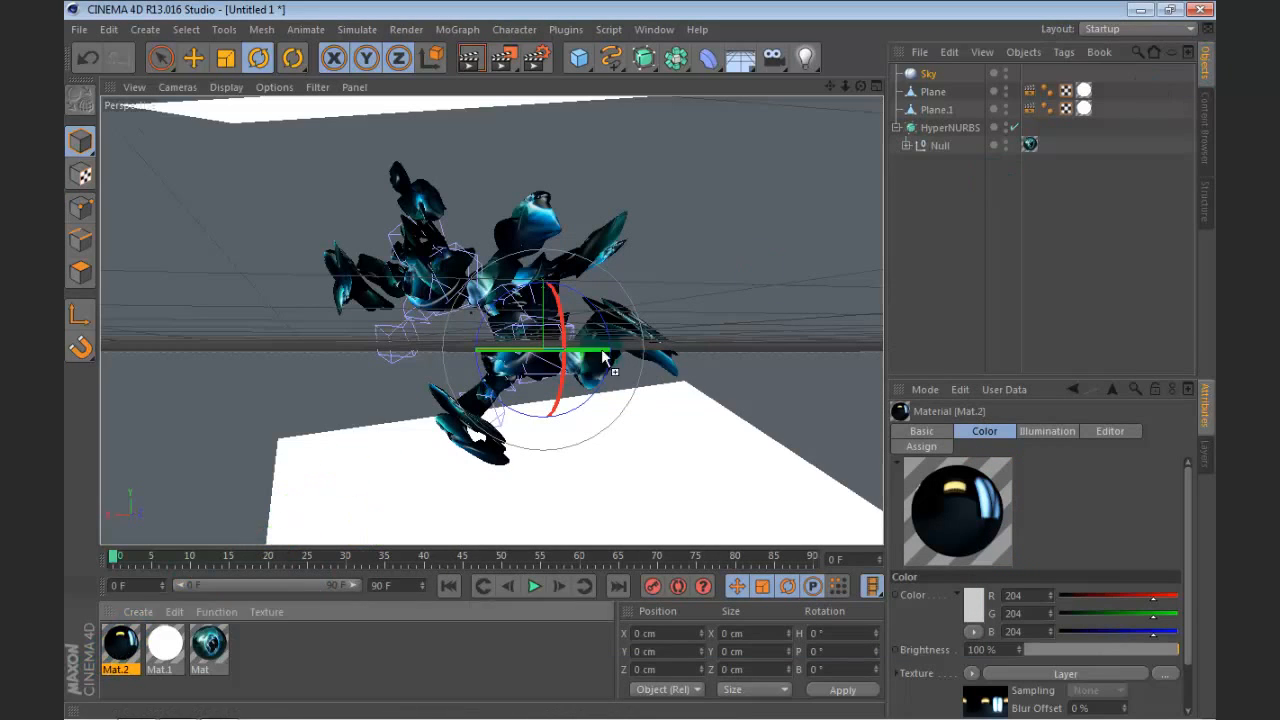
pyautogui.moveTo(910, 80); pyautogui.dragTo(912, 74)
# Step: Add a Compositing tag to the Sky object and turn off Seen by Camera and Seen by GI
pyautogui.rightClick(912, 74)
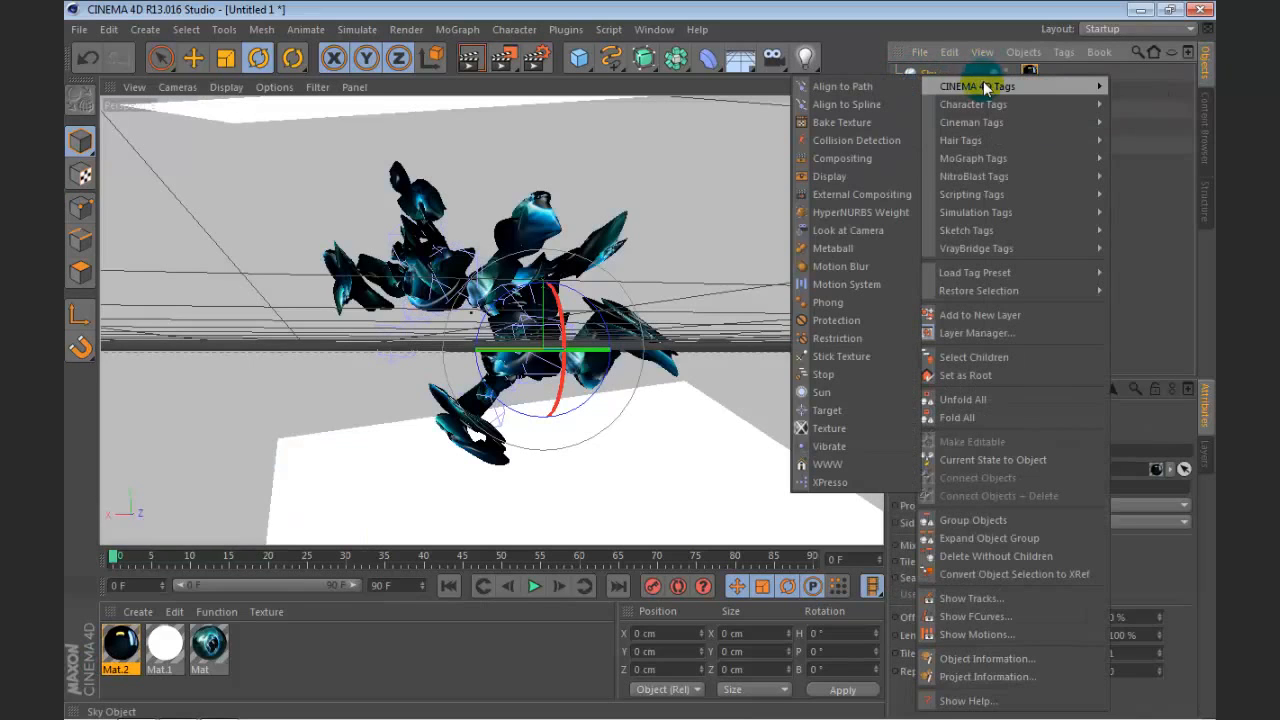
pyautogui.click(854, 155)
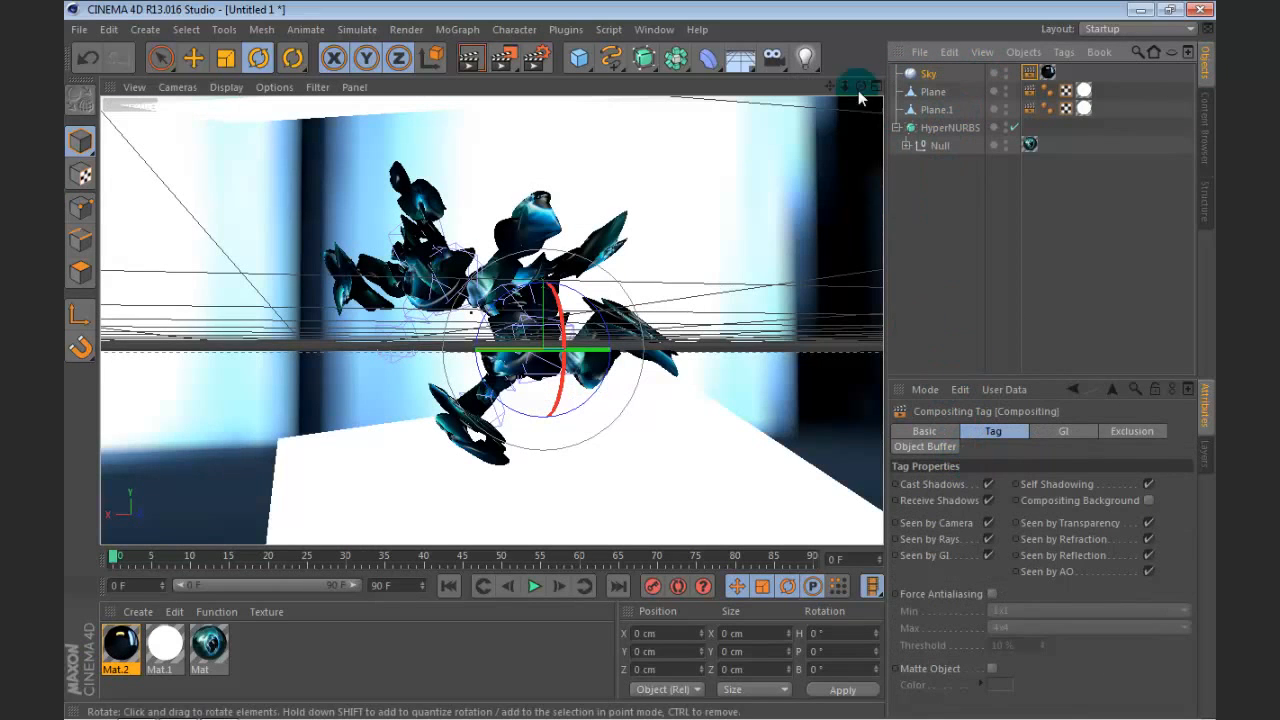
pyautogui.moveTo(859, 87); pyautogui.dragTo(745, 84)
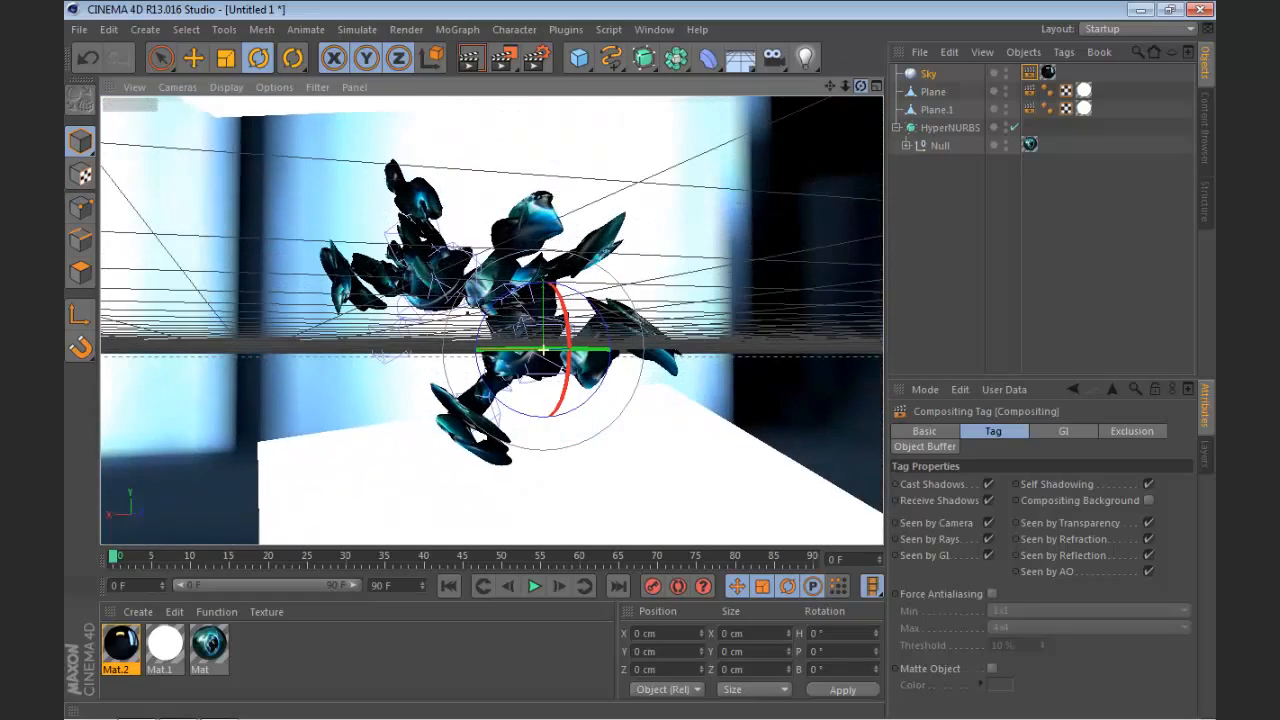
pyautogui.click(988, 523)
pyautogui.moveTo(860, 87)
pyautogui.mouseDown()
pyautogui.moveTo(850, 120)
pyautogui.moveTo(852, 87)
pyautogui.mouseUp()
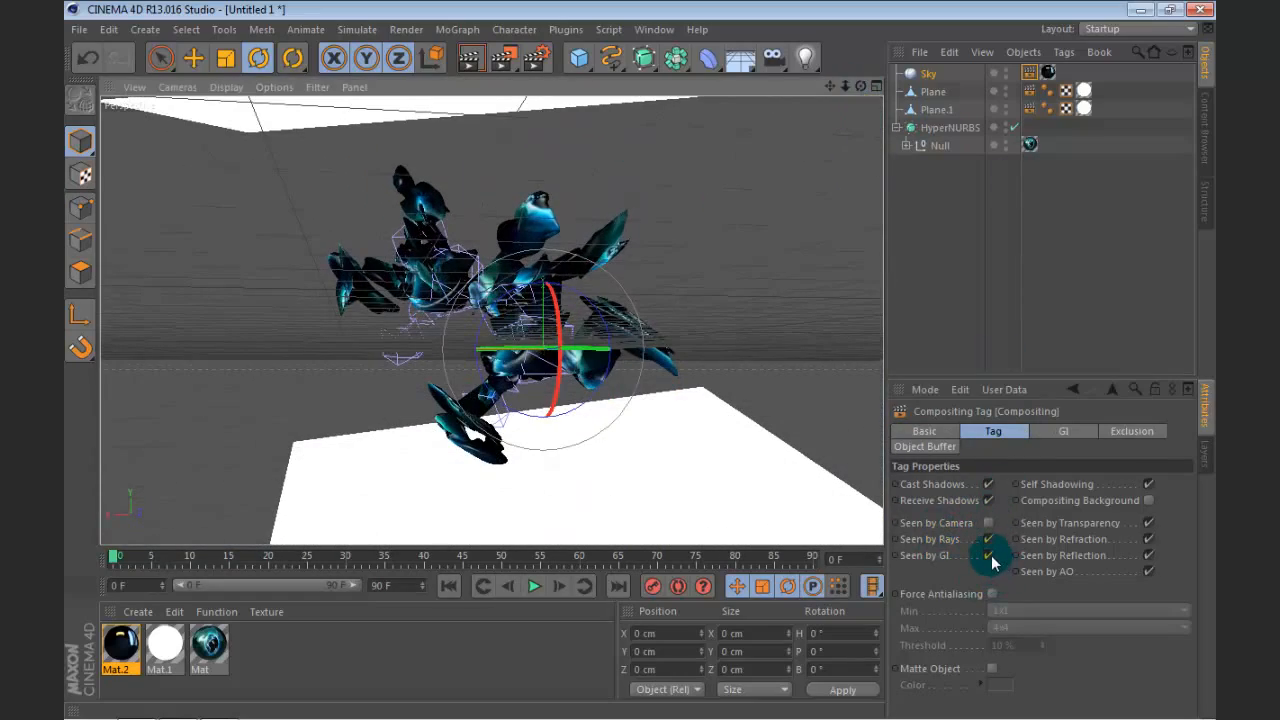
pyautogui.click(990, 557)
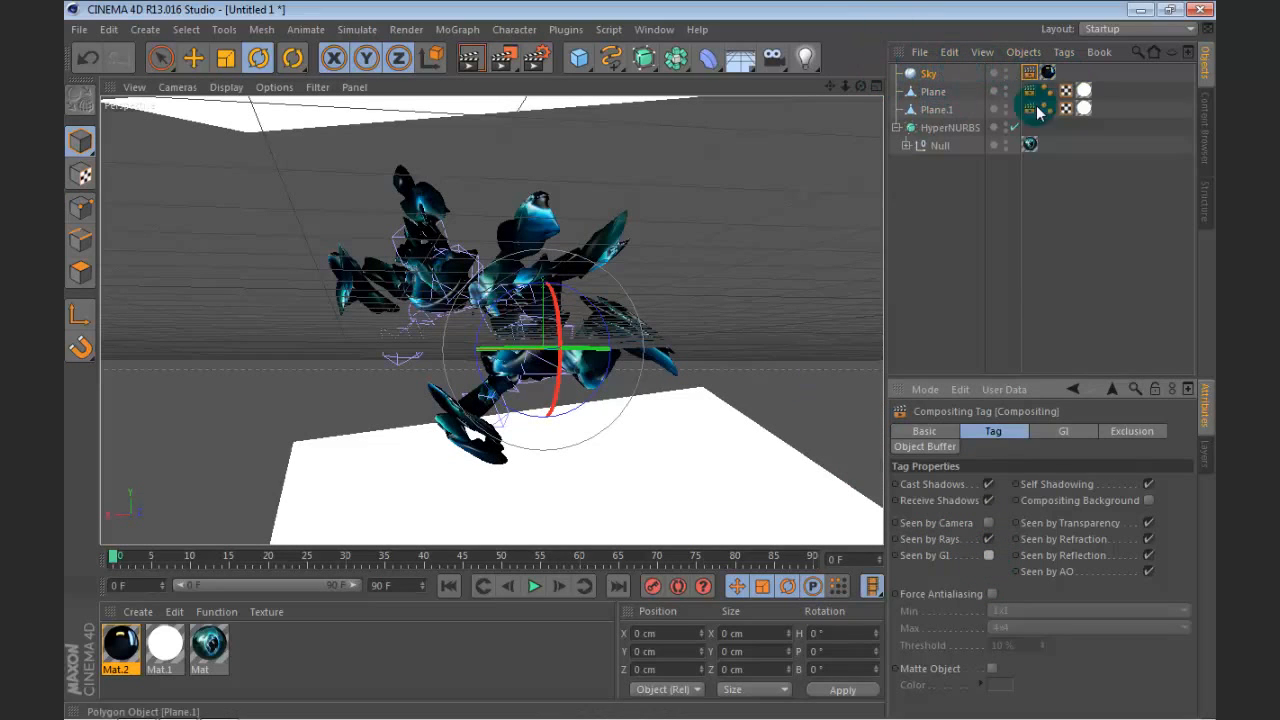
pyautogui.click(1017, 234)
# Step: Frame the perspective view close to the HyperNURBS shape so its arms spread wide between the two luminous planes
pyautogui.moveTo(860, 87)
pyautogui.mouseDown()
pyautogui.moveTo(862, 108)
pyautogui.moveTo(861, 94)
pyautogui.mouseUp()
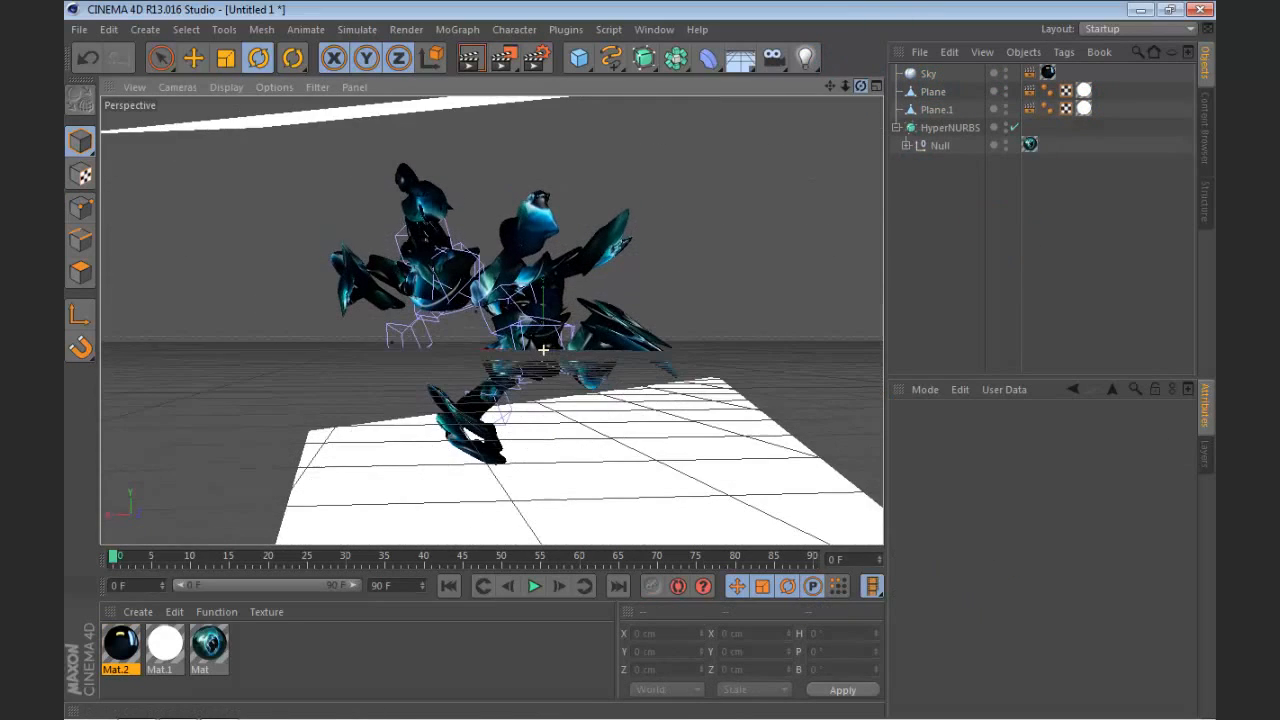
pyautogui.click(935, 109)
pyautogui.click(936, 132)
pyautogui.click(951, 210)
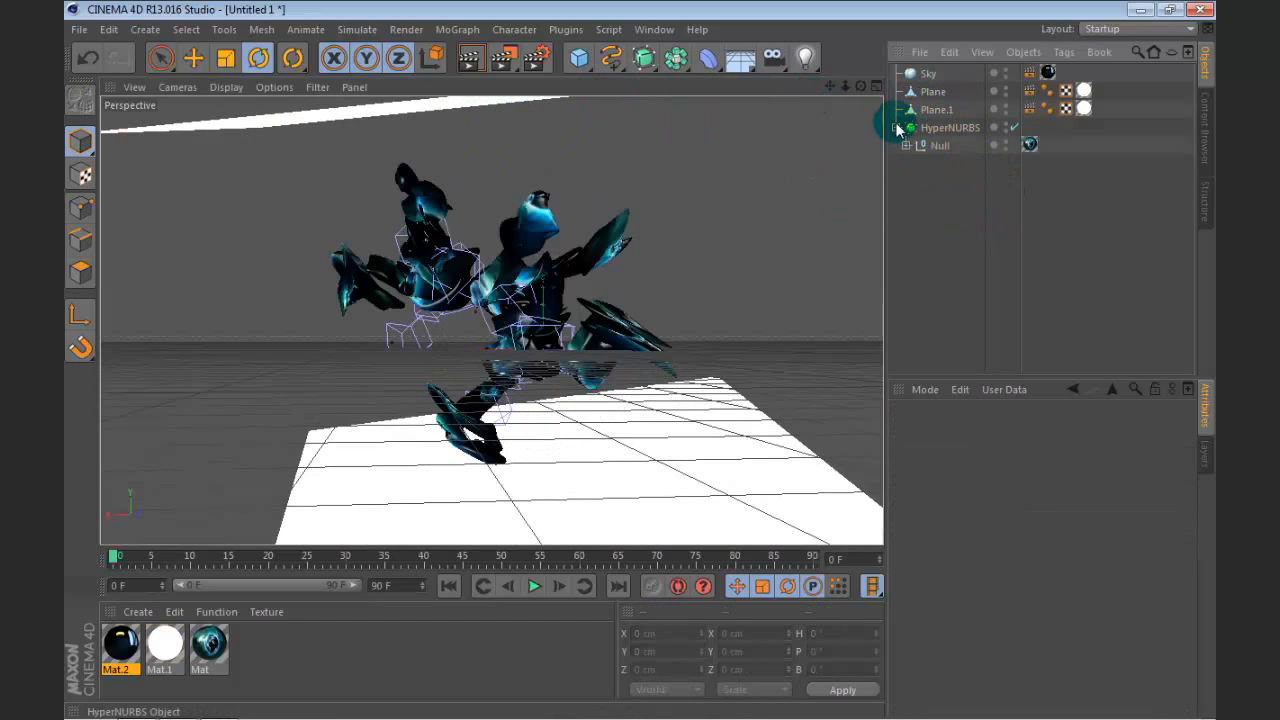
pyautogui.click(939, 131)
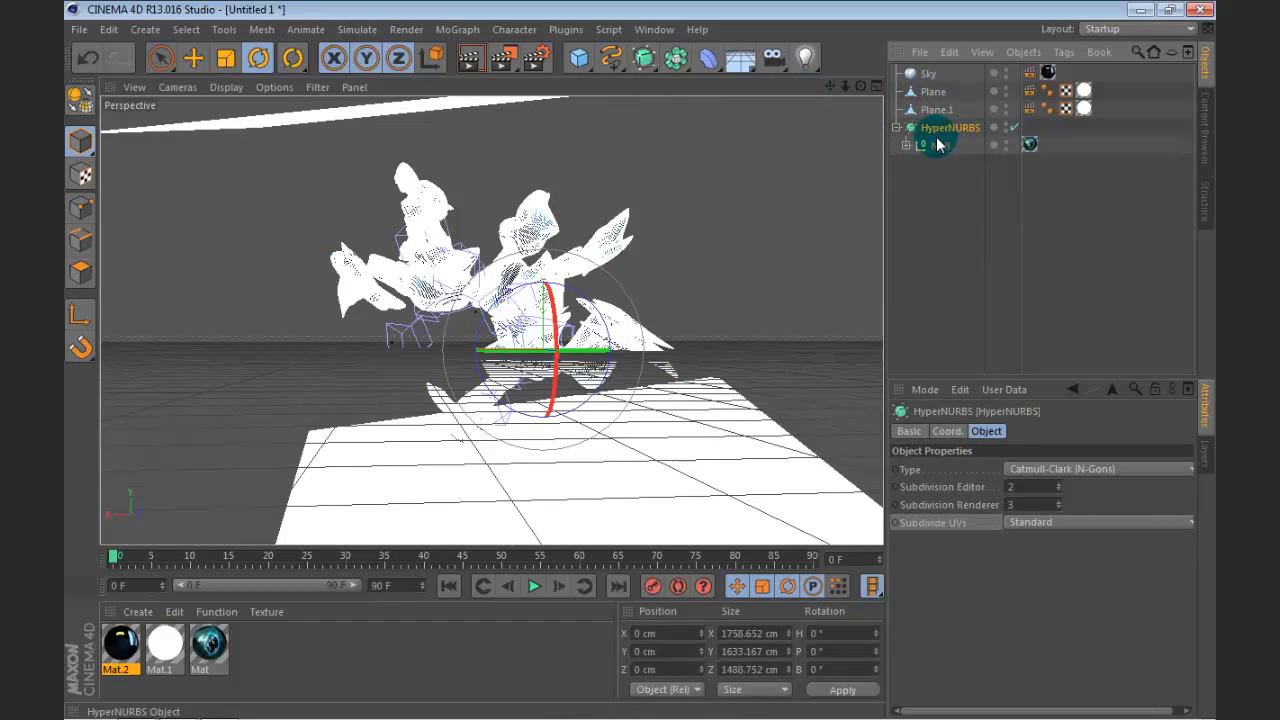
pyautogui.click(845, 88)
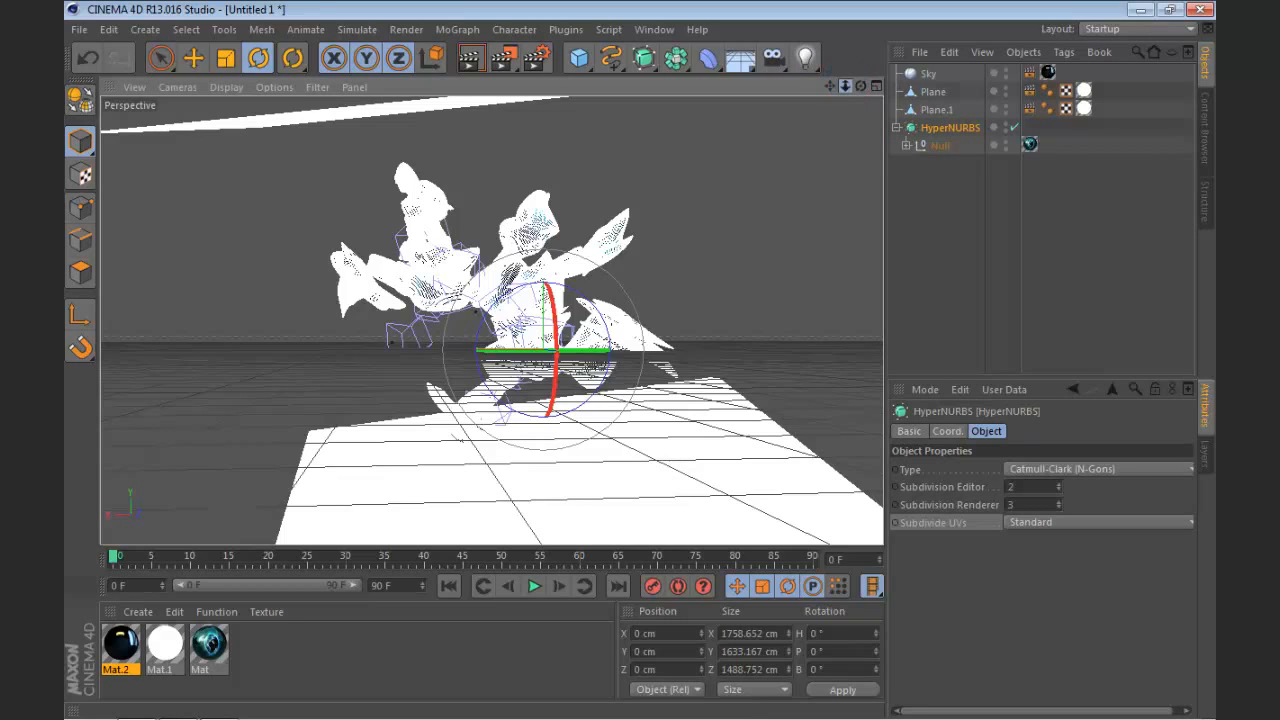
pyautogui.moveTo(845, 88); pyautogui.dragTo(705, 88)
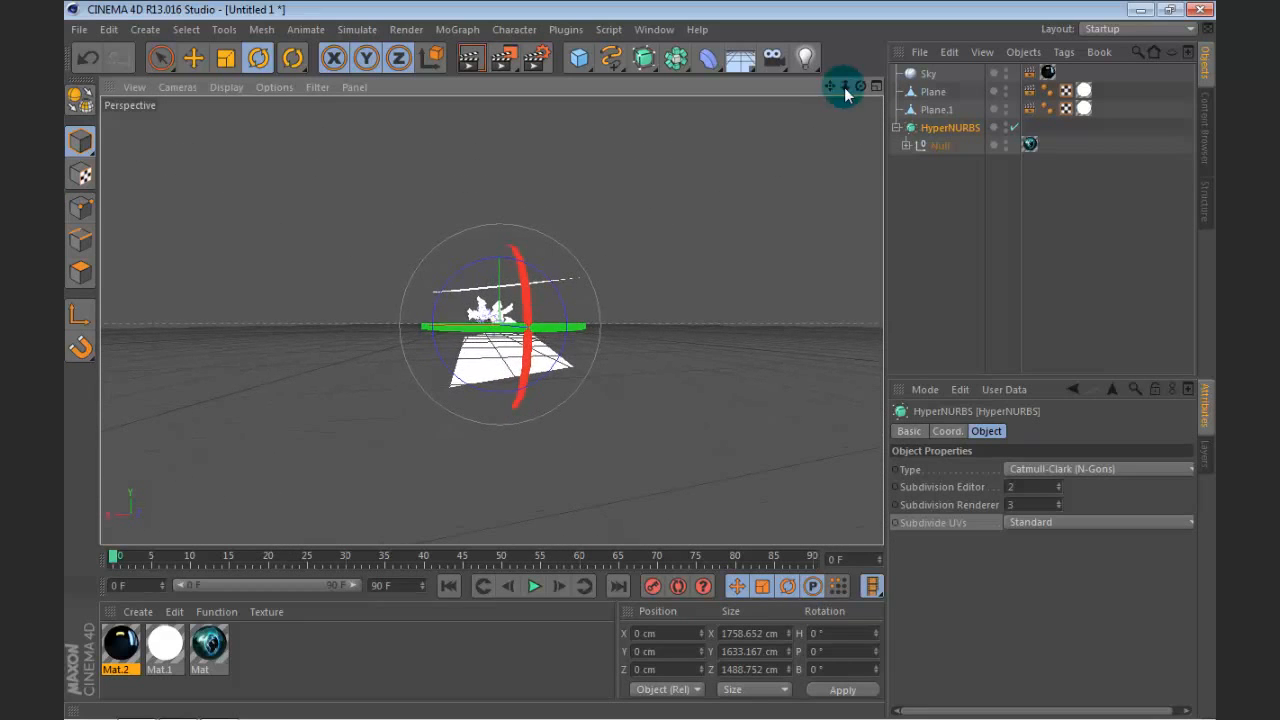
pyautogui.moveTo(858, 88); pyautogui.dragTo(850, 92)
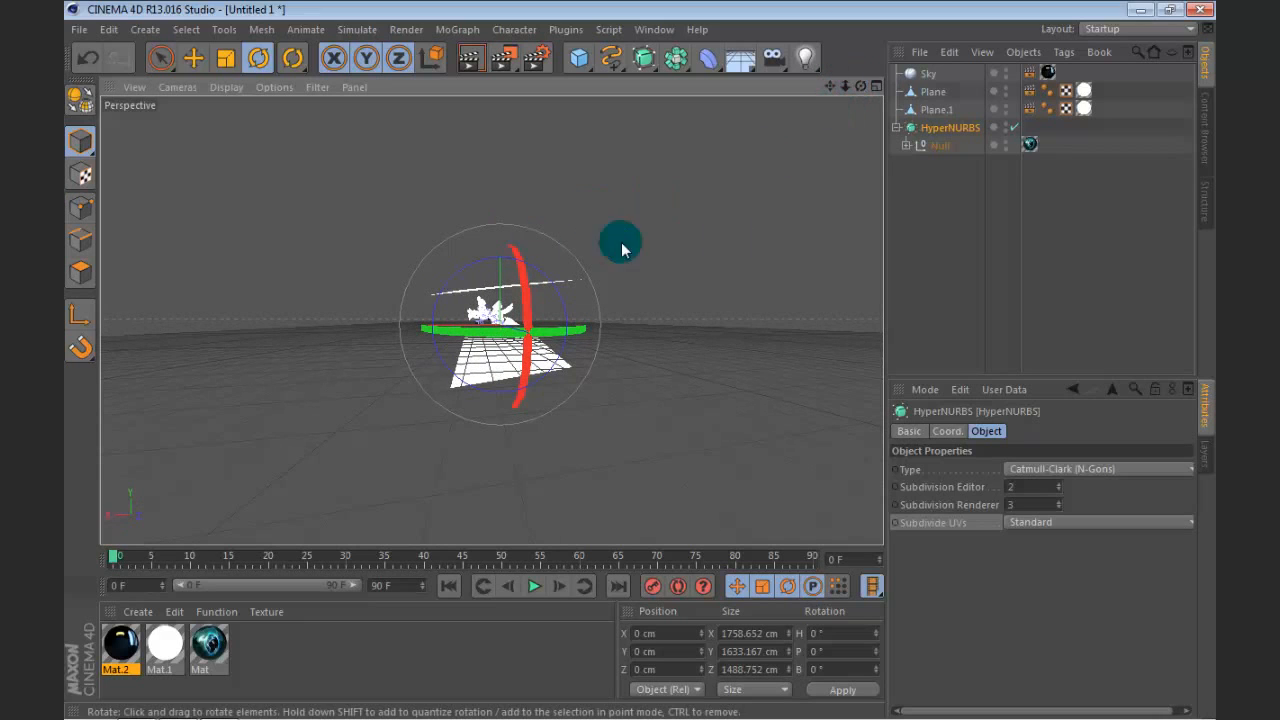
pyautogui.click(891, 289)
pyautogui.click(836, 90)
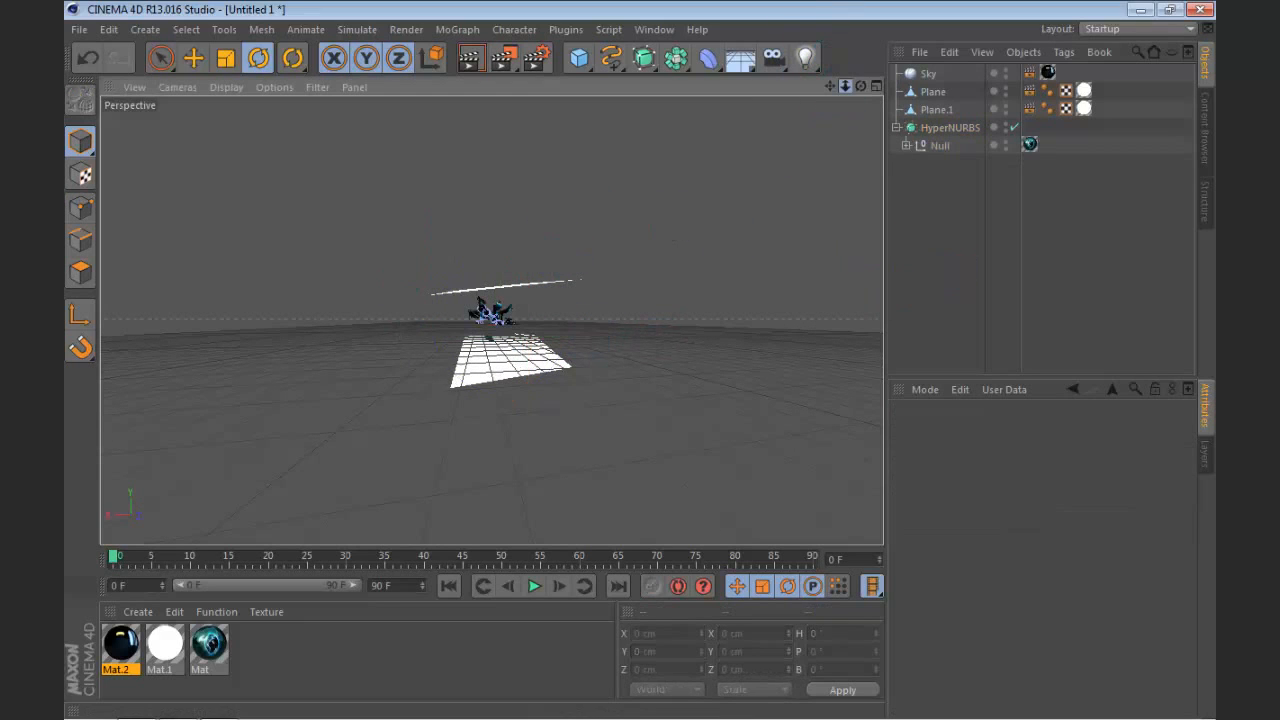
pyautogui.moveTo(845, 87); pyautogui.dragTo(970, 87)
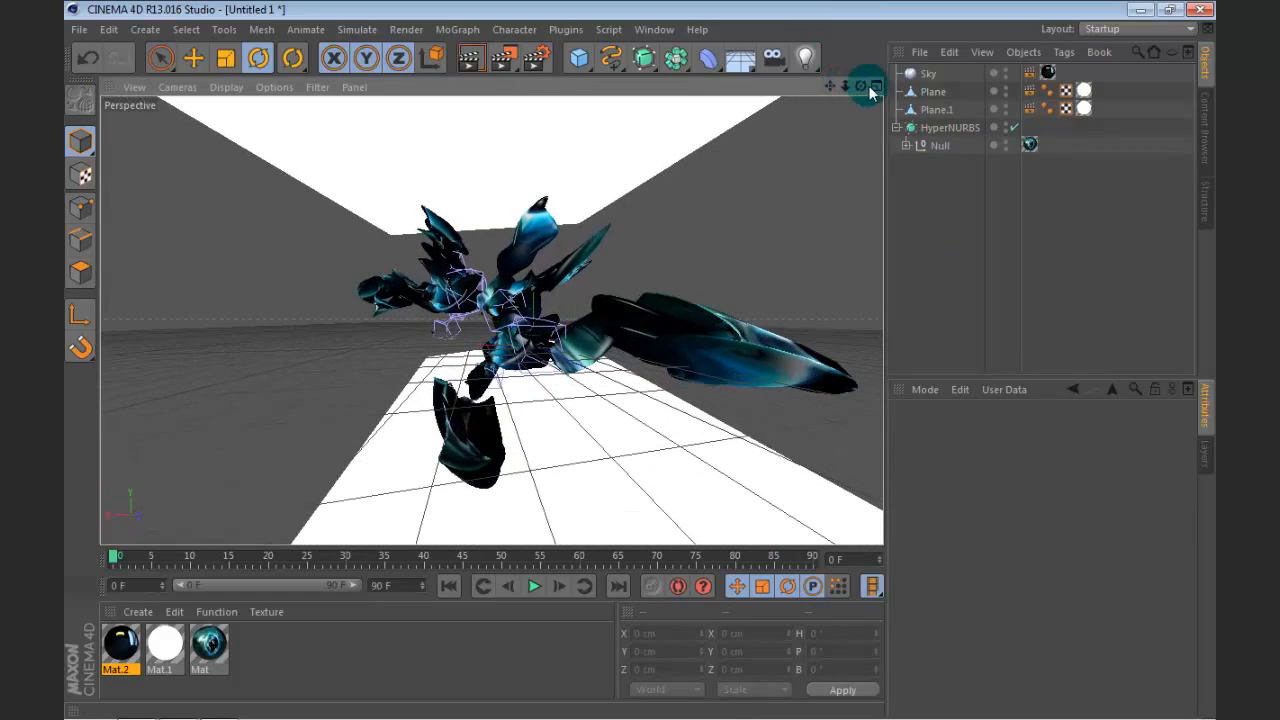
pyautogui.moveTo(852, 72)
pyautogui.mouseDown()
pyautogui.moveTo(889, 123)
pyautogui.moveTo(857, 88)
pyautogui.mouseUp()
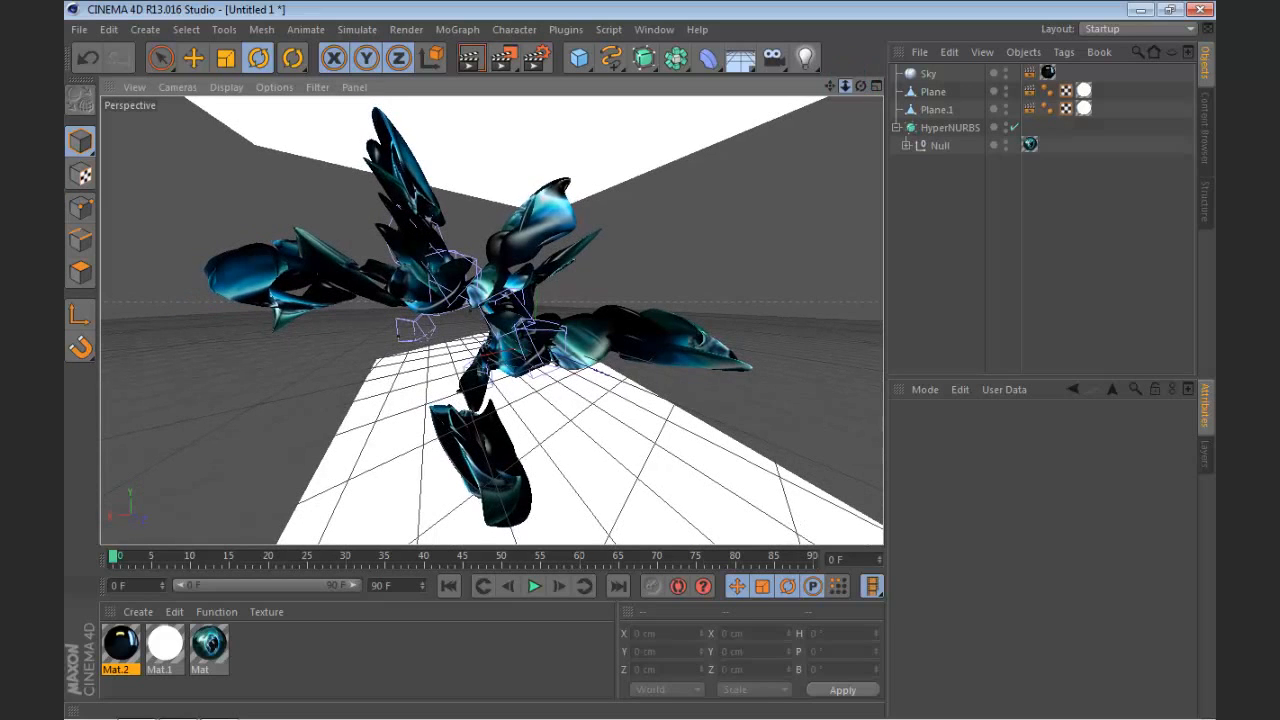
pyautogui.moveTo(845, 86)
pyautogui.mouseDown()
pyautogui.moveTo(835, 104)
pyautogui.moveTo(845, 86)
pyautogui.moveTo(880, 96)
pyautogui.moveTo(830, 105)
pyautogui.moveTo(868, 87)
pyautogui.mouseUp()
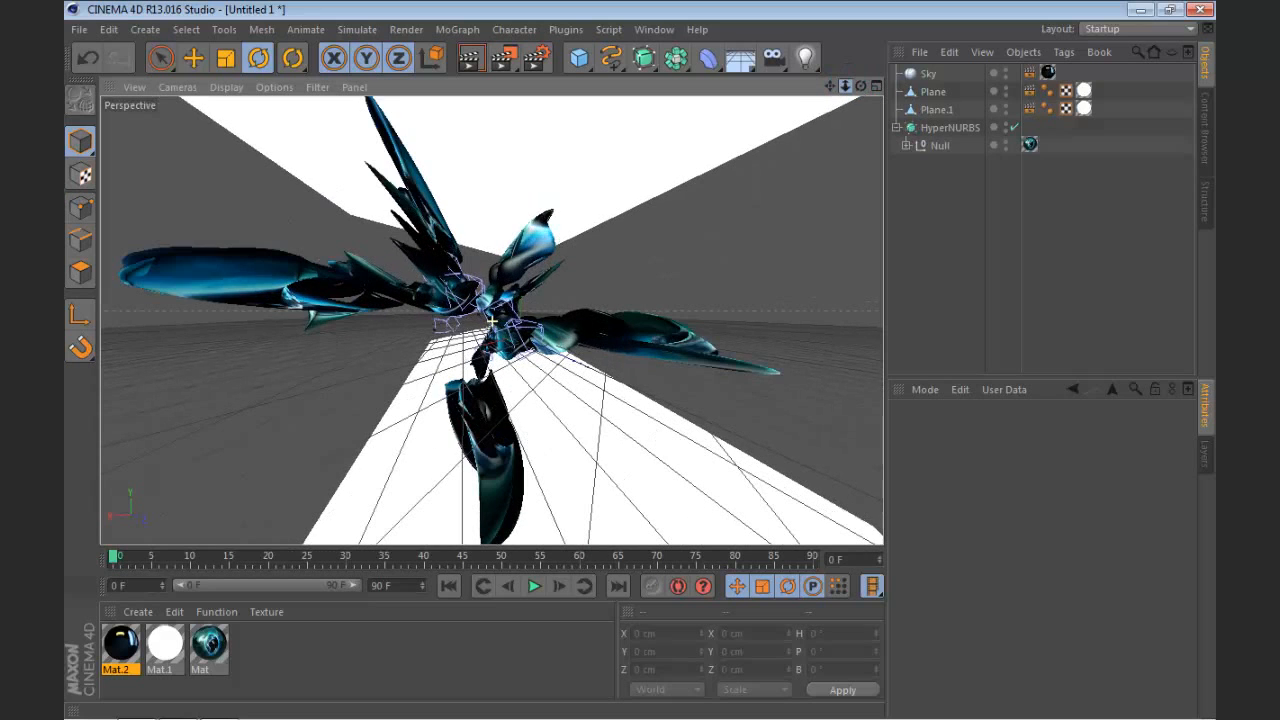
pyautogui.moveTo(845, 87)
pyautogui.mouseDown()
pyautogui.moveTo(808, 87)
pyautogui.moveTo(885, 87)
pyautogui.moveTo(828, 87)
pyautogui.moveTo(863, 87)
pyautogui.mouseUp()
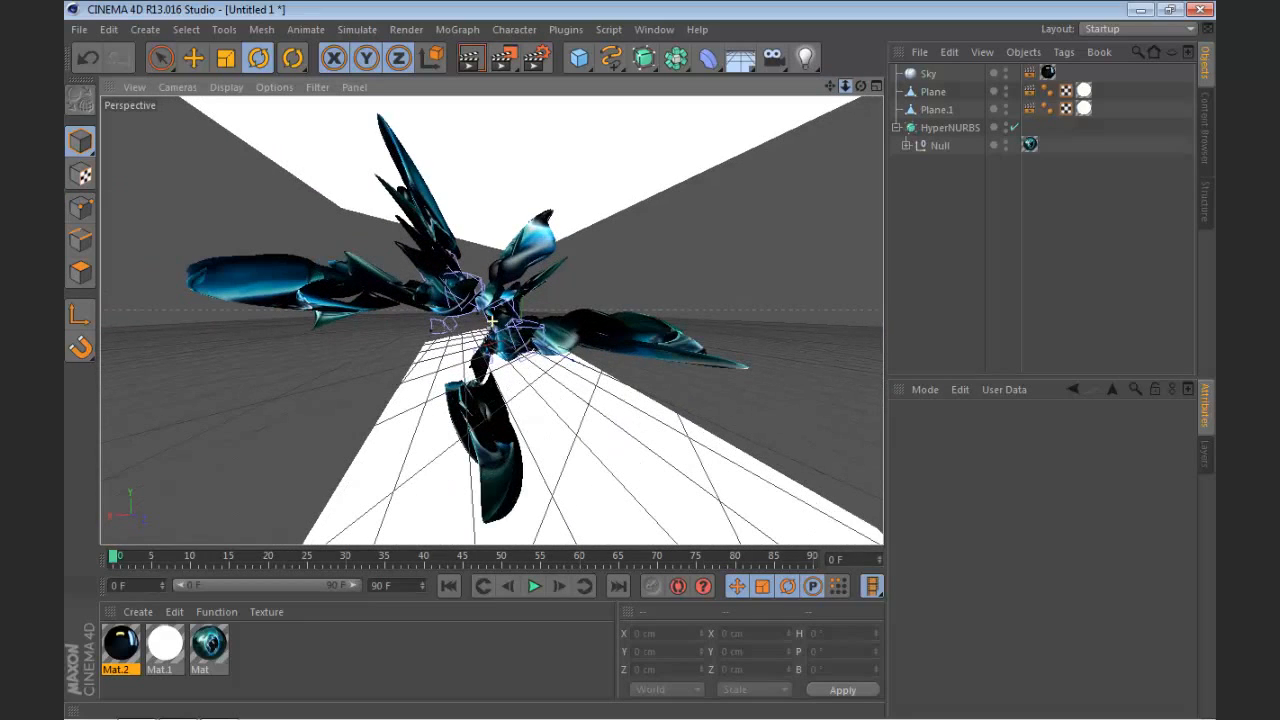
# Step: Scale the HyperNURBS object up slightly to about 1769 × 1643 × 1498 cm
pyautogui.click(929, 128)
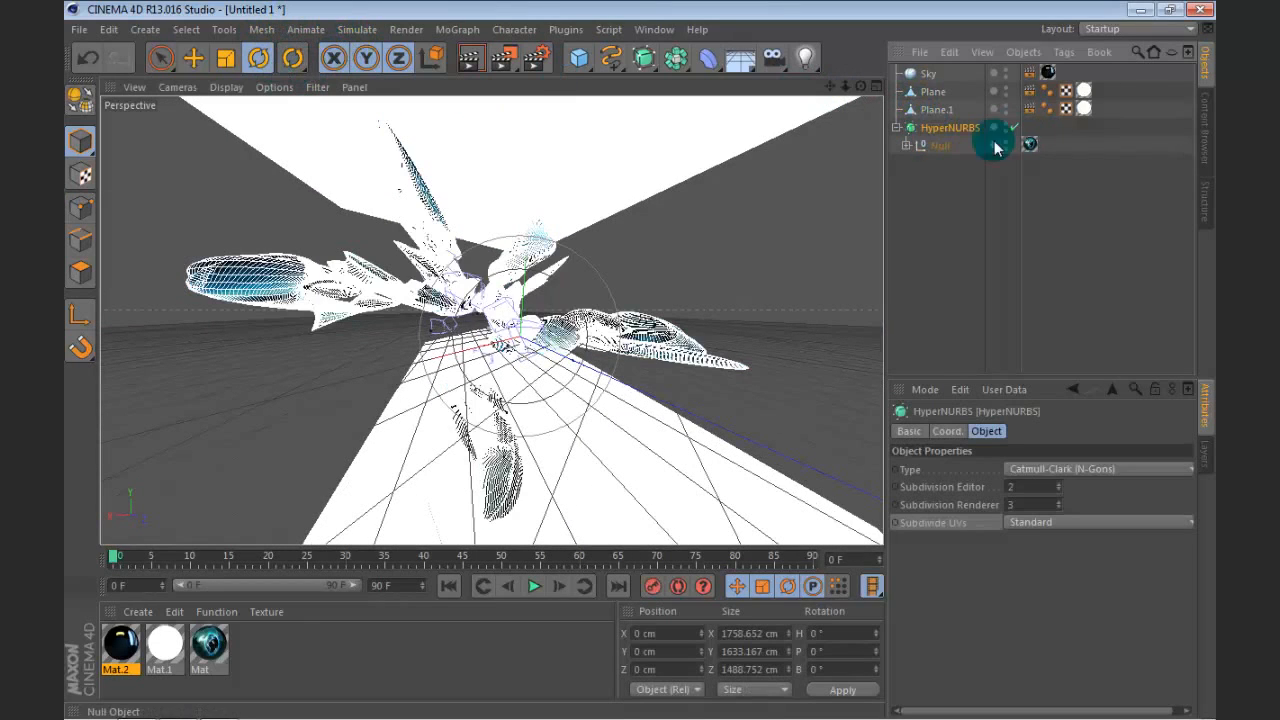
pyautogui.click(228, 58)
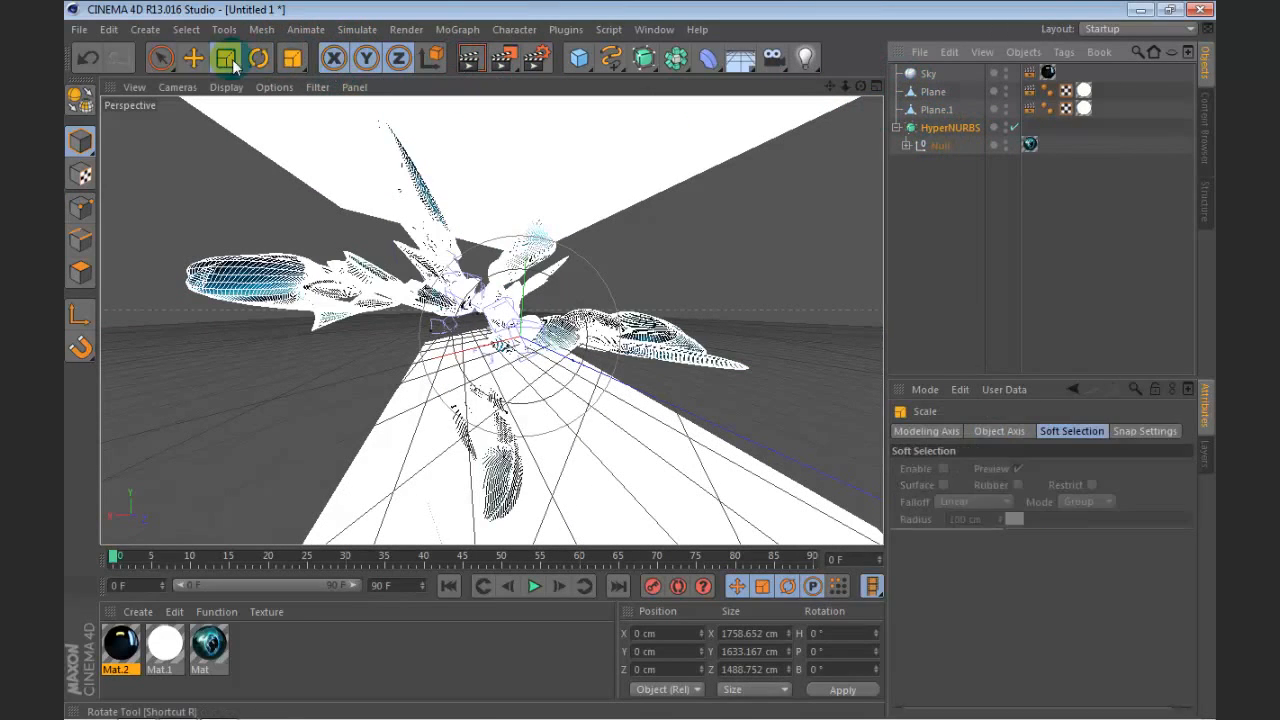
pyautogui.moveTo(672, 425); pyautogui.dragTo(766, 246)
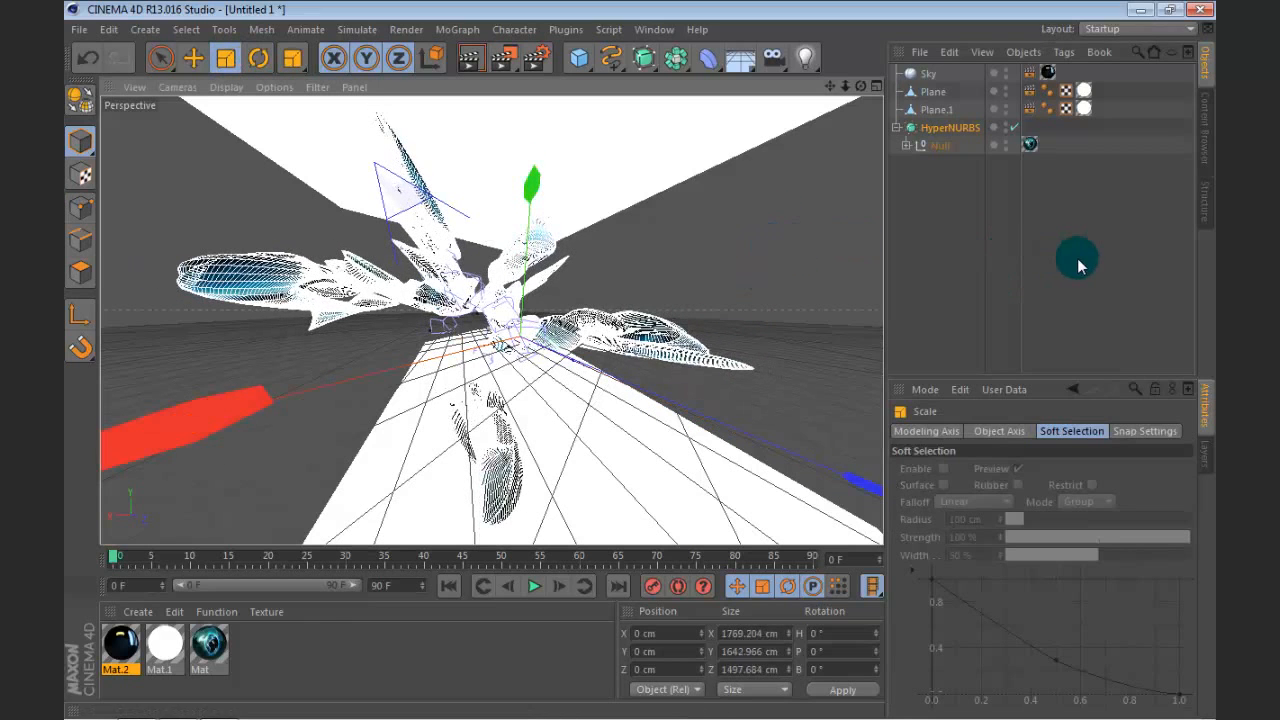
pyautogui.click(980, 255)
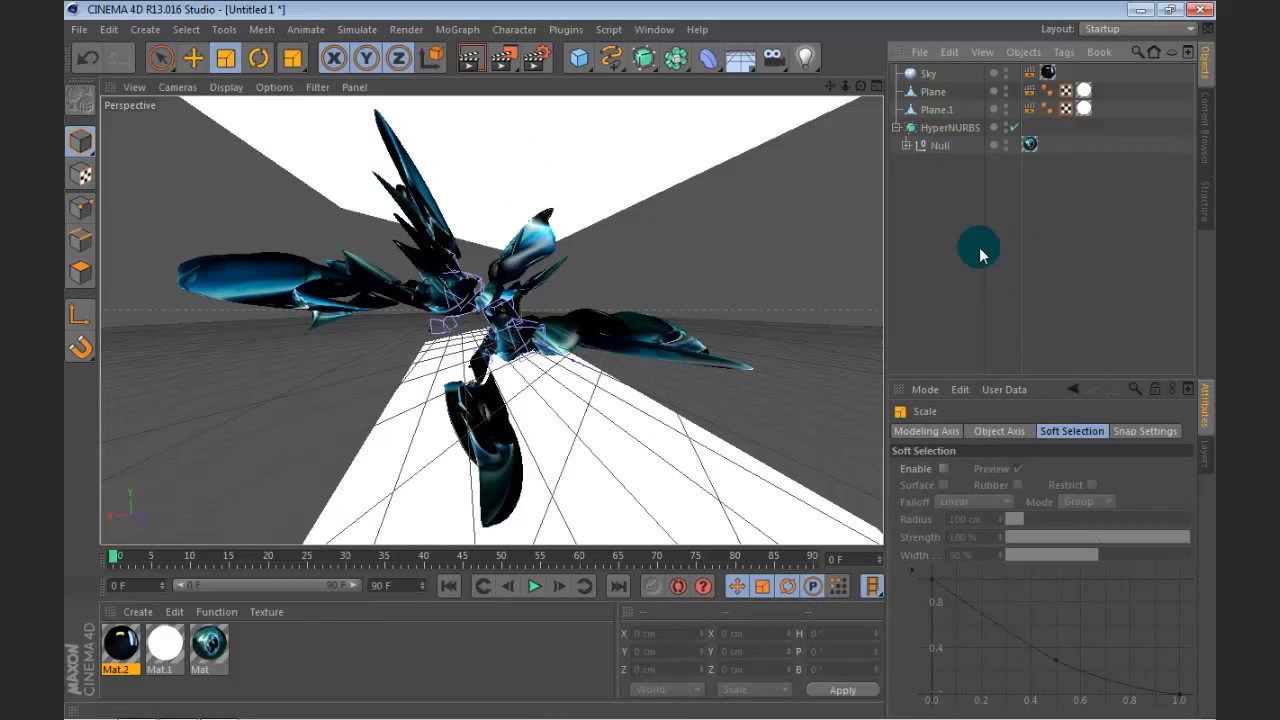
# Step: Rotate the HyperNURBS object freehand so its long left-hand arms swing downward, and recentre the composition
pyautogui.click(945, 127)
pyautogui.press('r')
pyautogui.moveTo(457, 288); pyautogui.dragTo(466, 316)
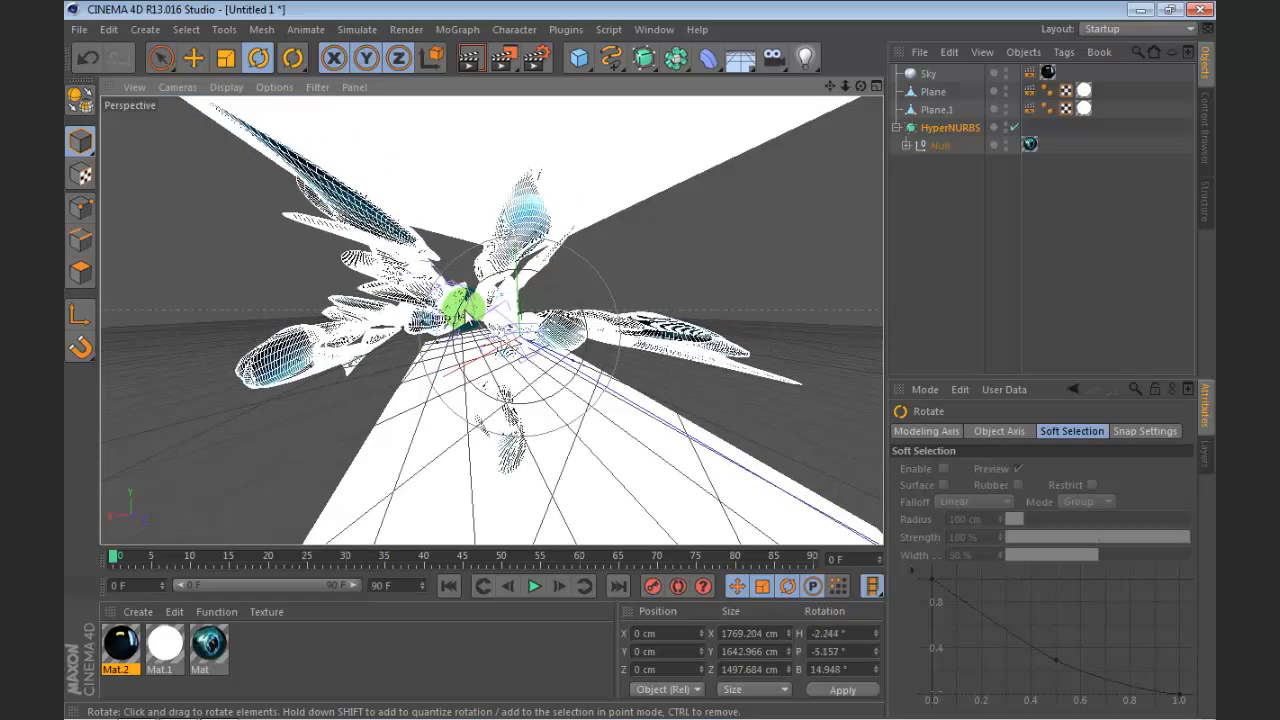
pyautogui.click(967, 248)
pyautogui.moveTo(829, 86); pyautogui.dragTo(842, 106)
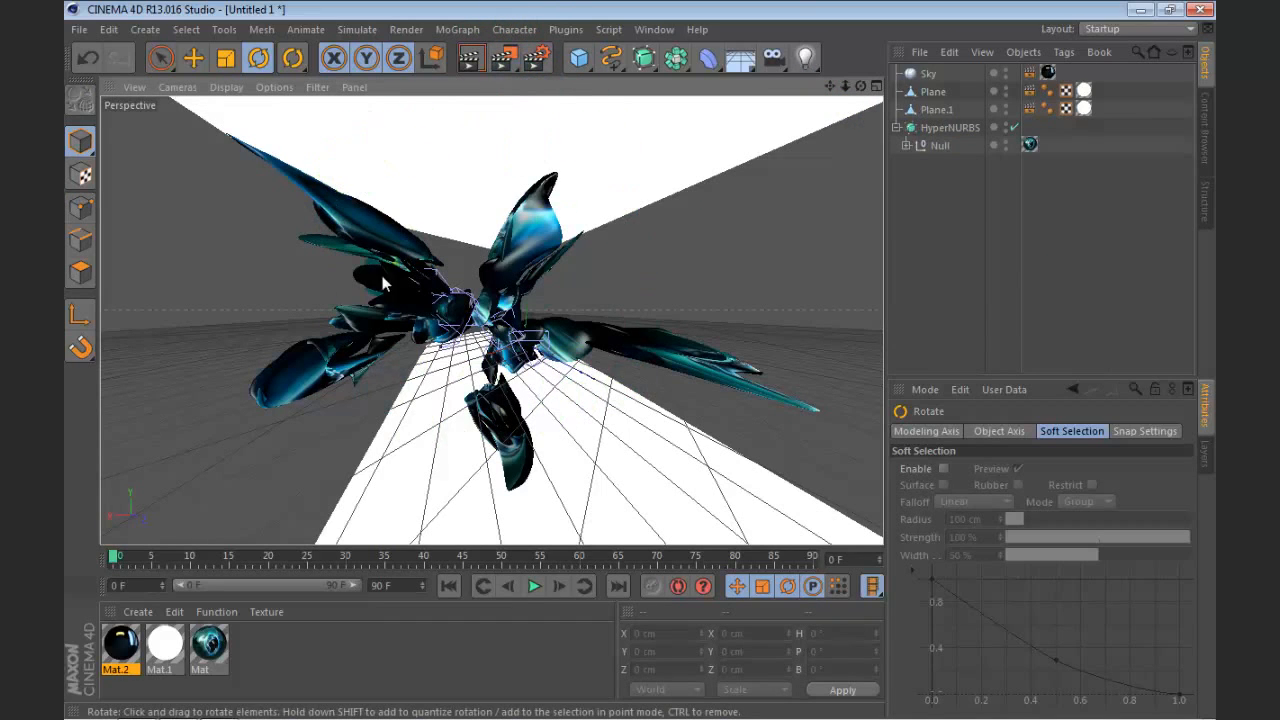
# Step: Render the scene to the Picture Viewer at 2560x1440 and fit the whole image in view
pyautogui.click(507, 61)
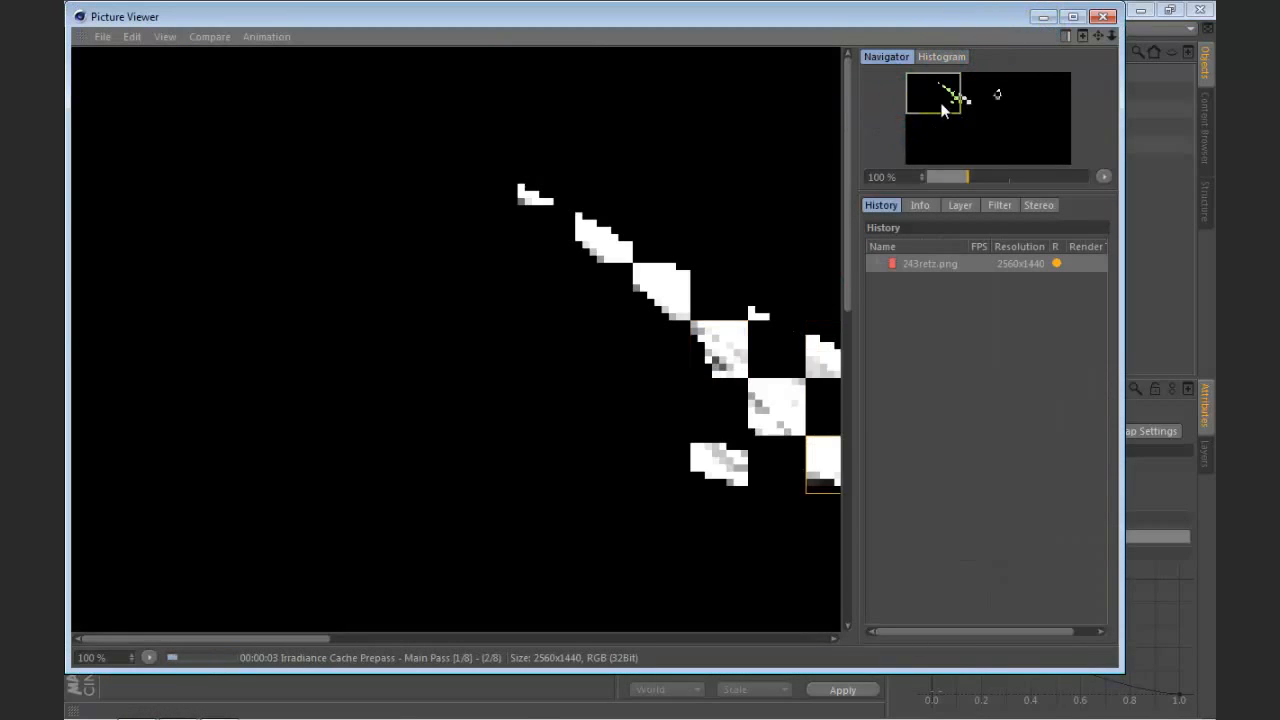
pyautogui.moveTo(936, 104); pyautogui.dragTo(998, 117)
pyautogui.scroll(-3, 646, 277)
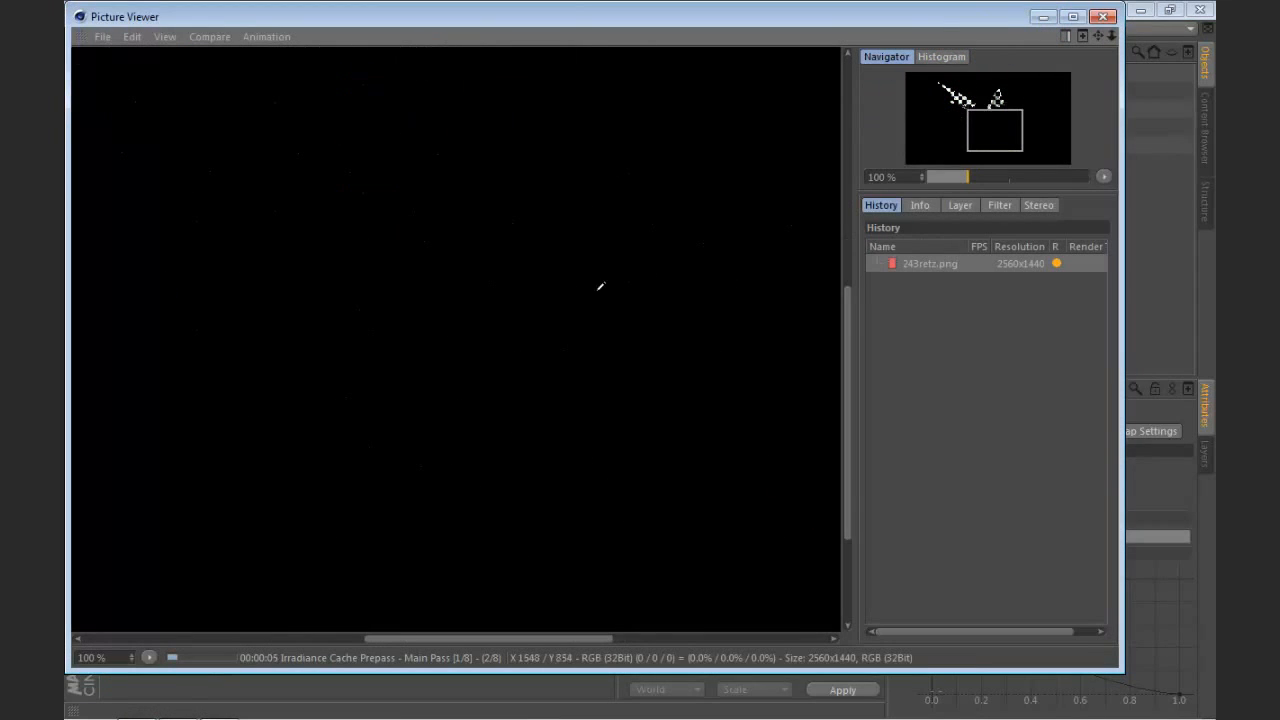
pyautogui.keyDown('ctrl'); pyautogui.scroll(2, 606, 266); pyautogui.keyUp('ctrl')
pyautogui.keyDown('ctrl'); pyautogui.scroll(-1, 608, 297); pyautogui.keyUp('ctrl')
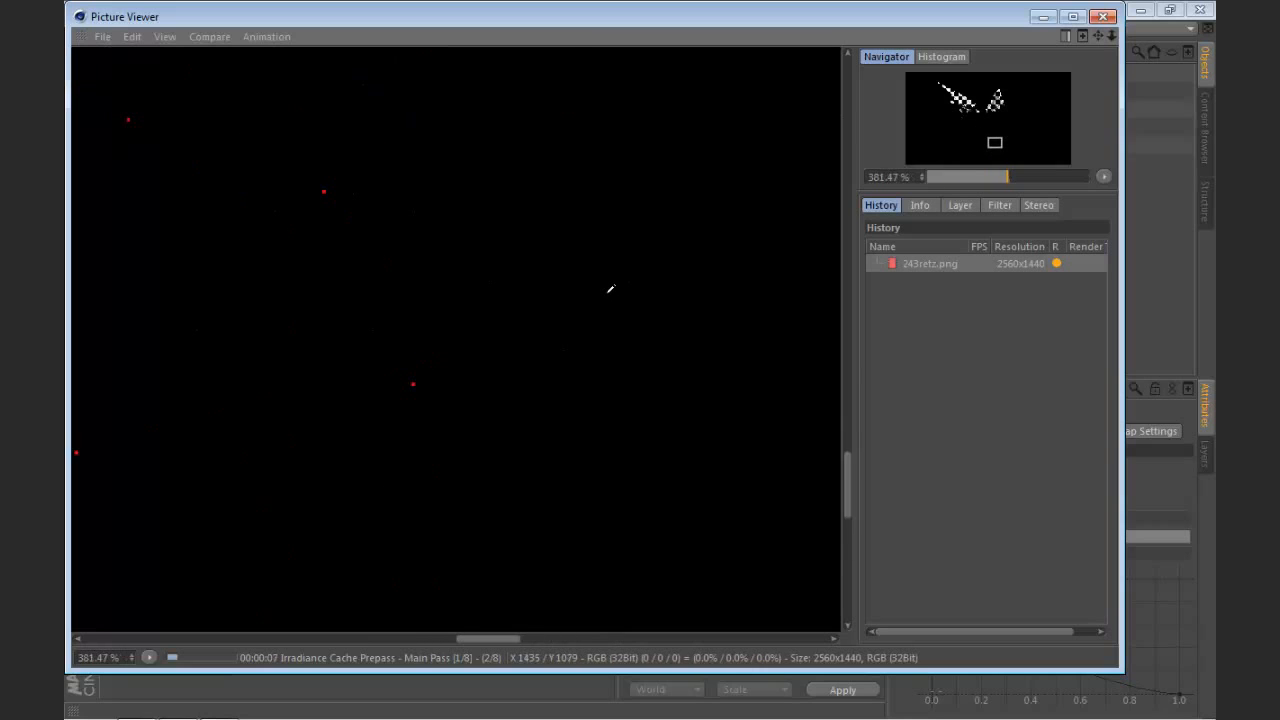
pyautogui.keyDown('ctrl'); pyautogui.scroll(-4, 610, 289); pyautogui.keyUp('ctrl')
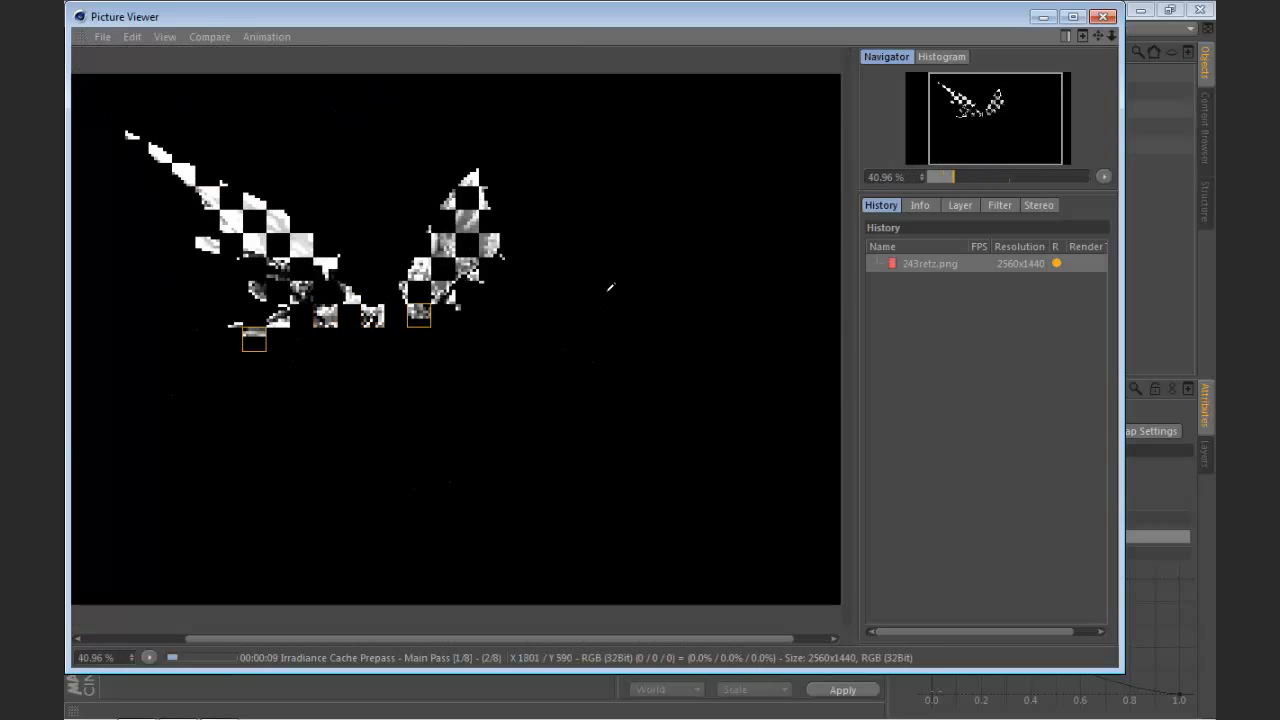
pyautogui.keyDown('ctrl'); pyautogui.scroll(-1, 610, 288); pyautogui.keyUp('ctrl')
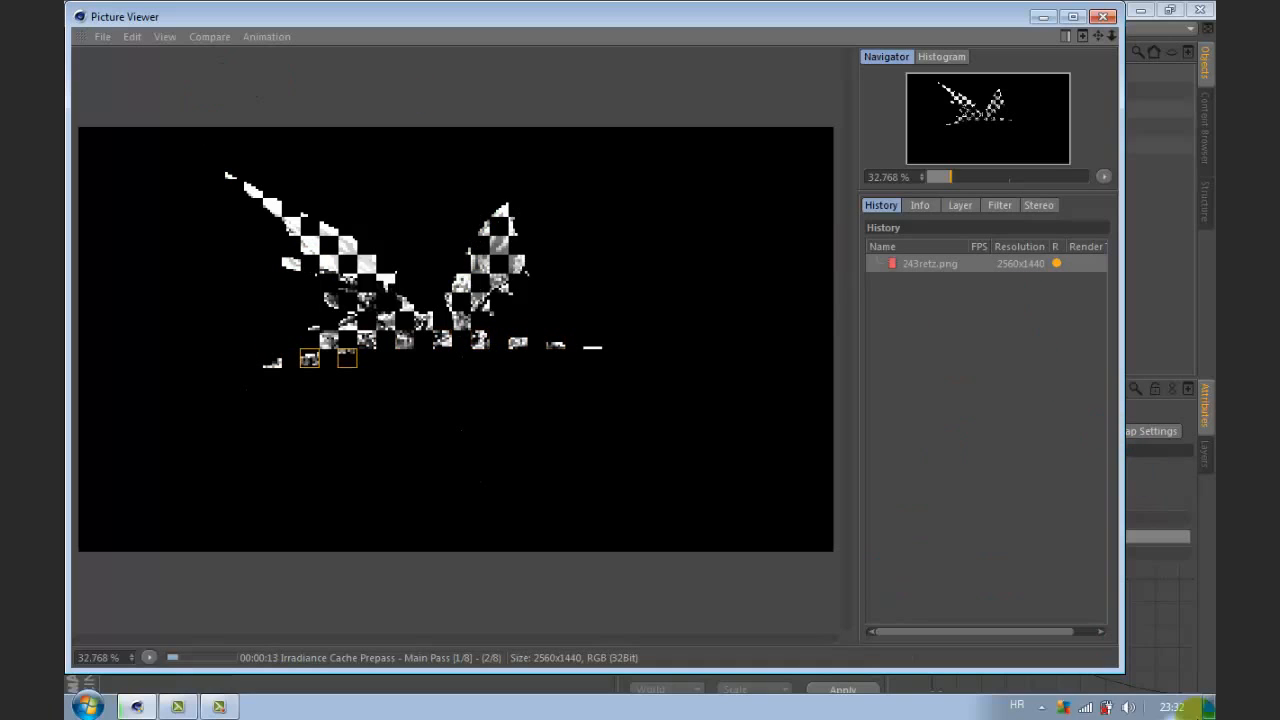
pyautogui.click(222, 706)
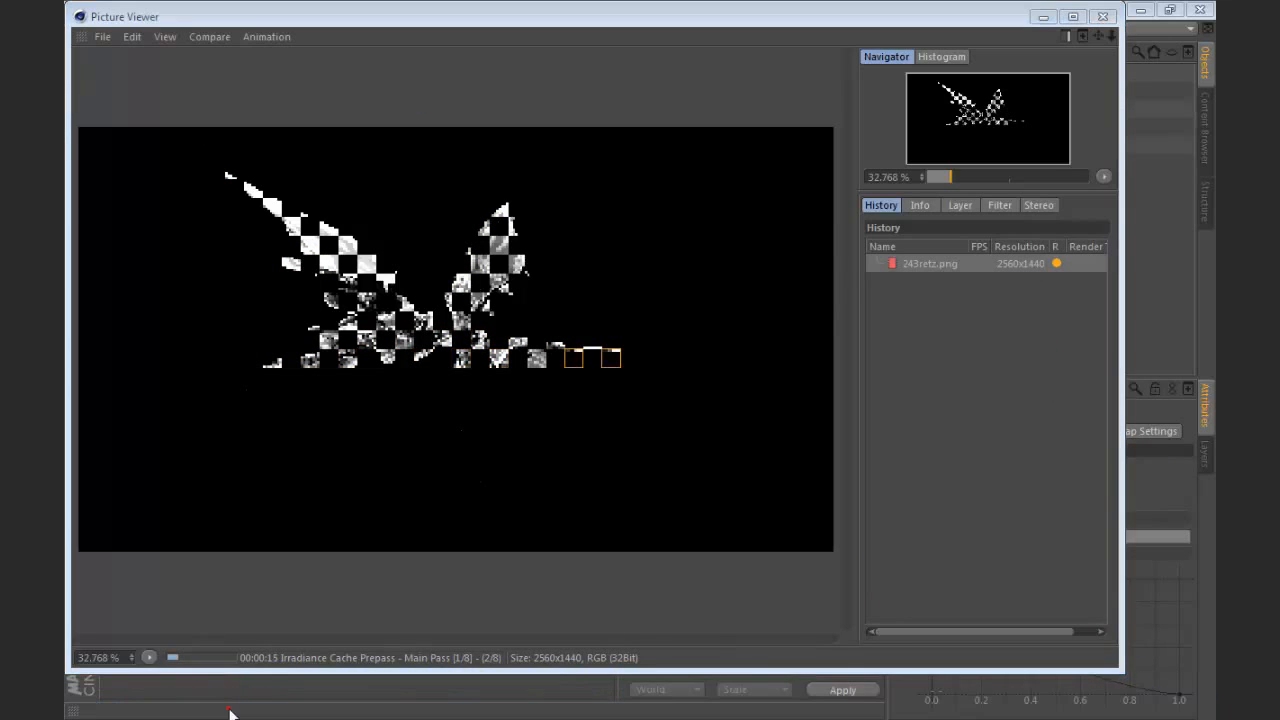
pyautogui.click(1130, 660)
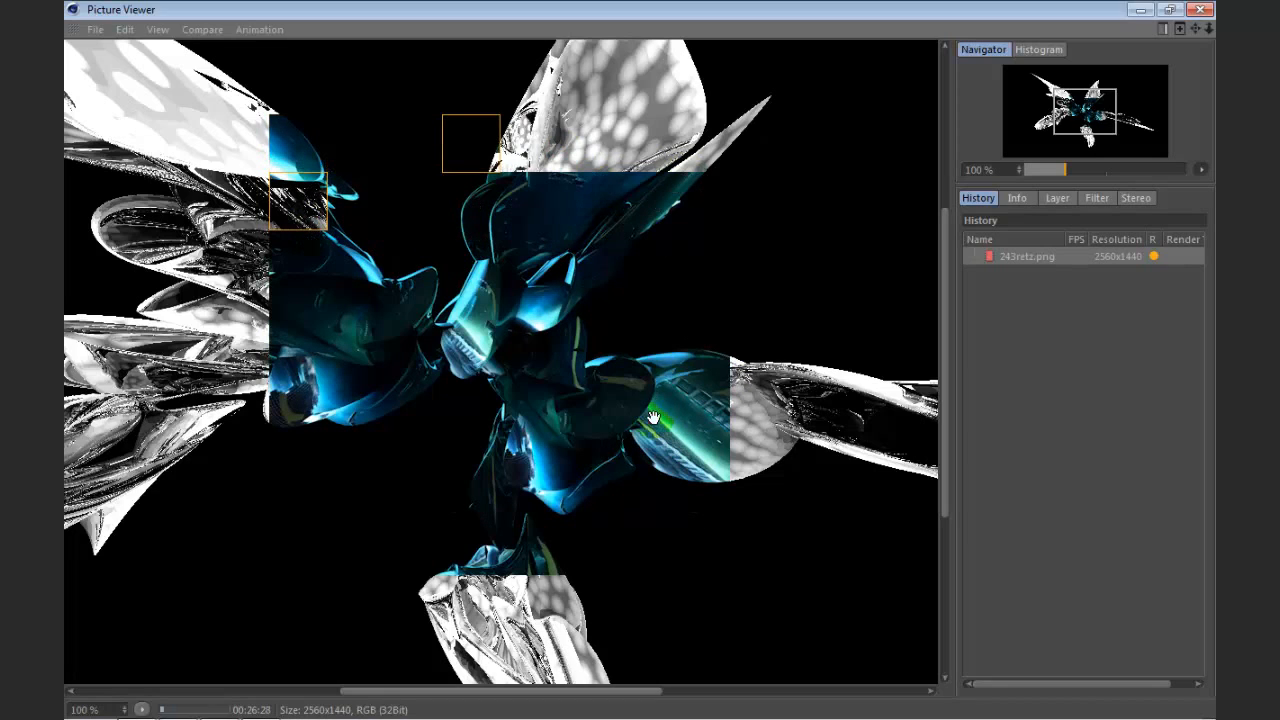
# Step: Minimize the Picture Viewer and examine the HSL effect and bitmap settings in the Mat material's Color layer shader
pyautogui.click(1140, 11)
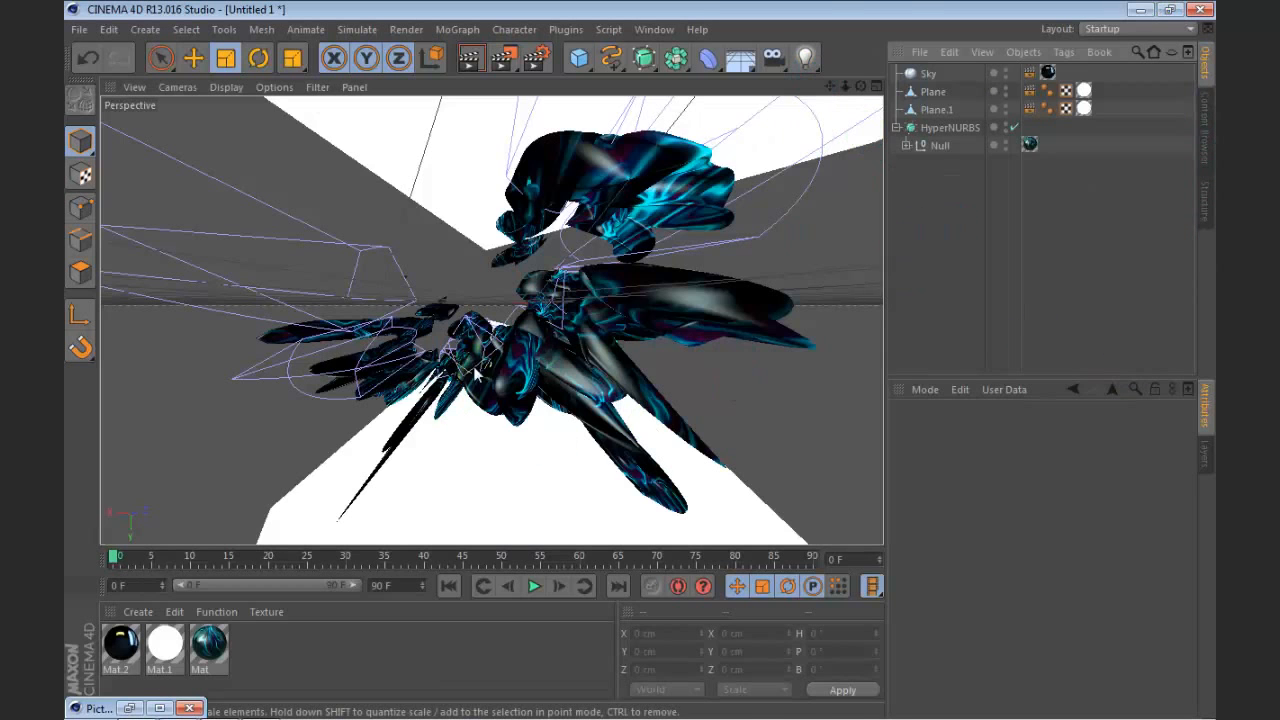
pyautogui.doubleClick(209, 645)
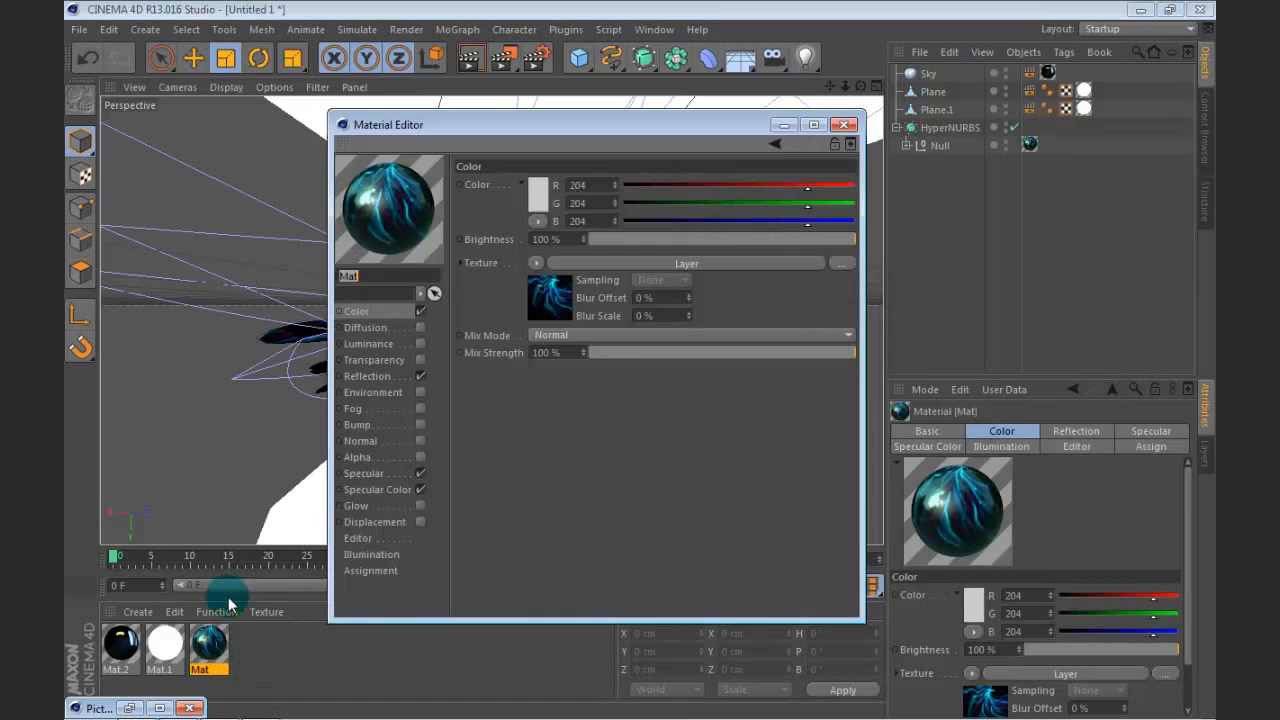
pyautogui.click(596, 266)
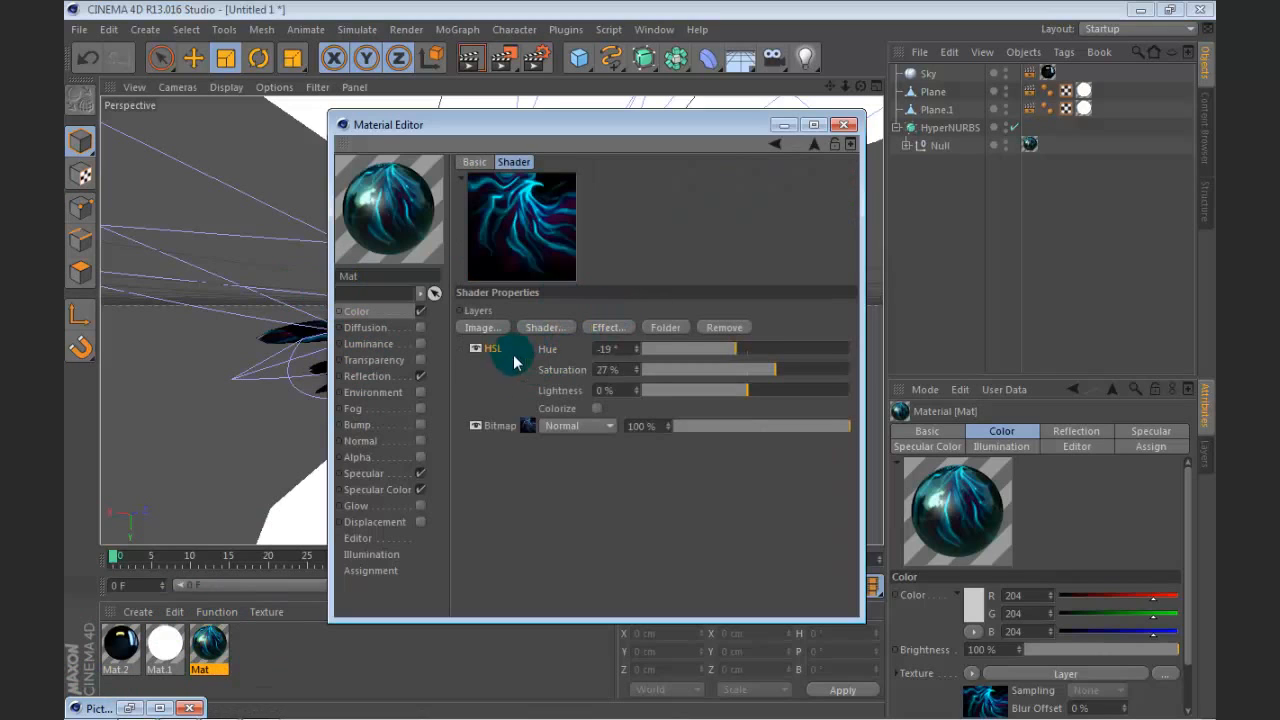
pyautogui.click(518, 440)
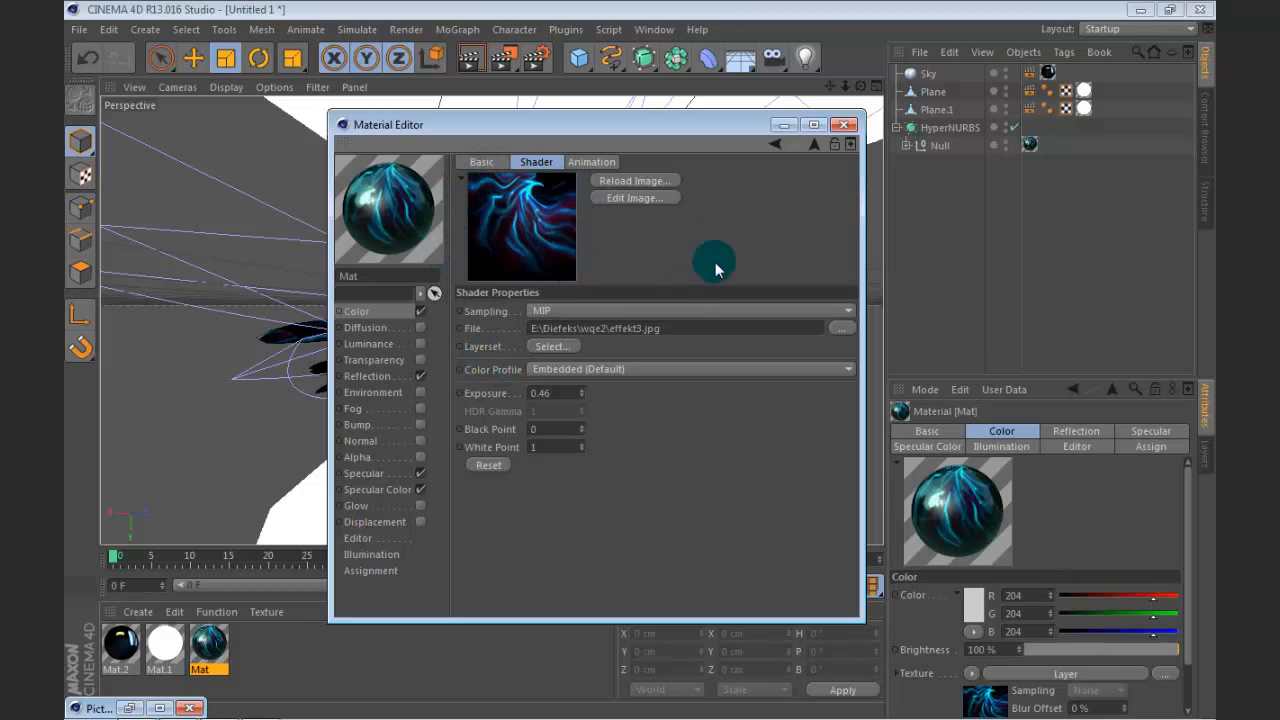
pyautogui.click(775, 143)
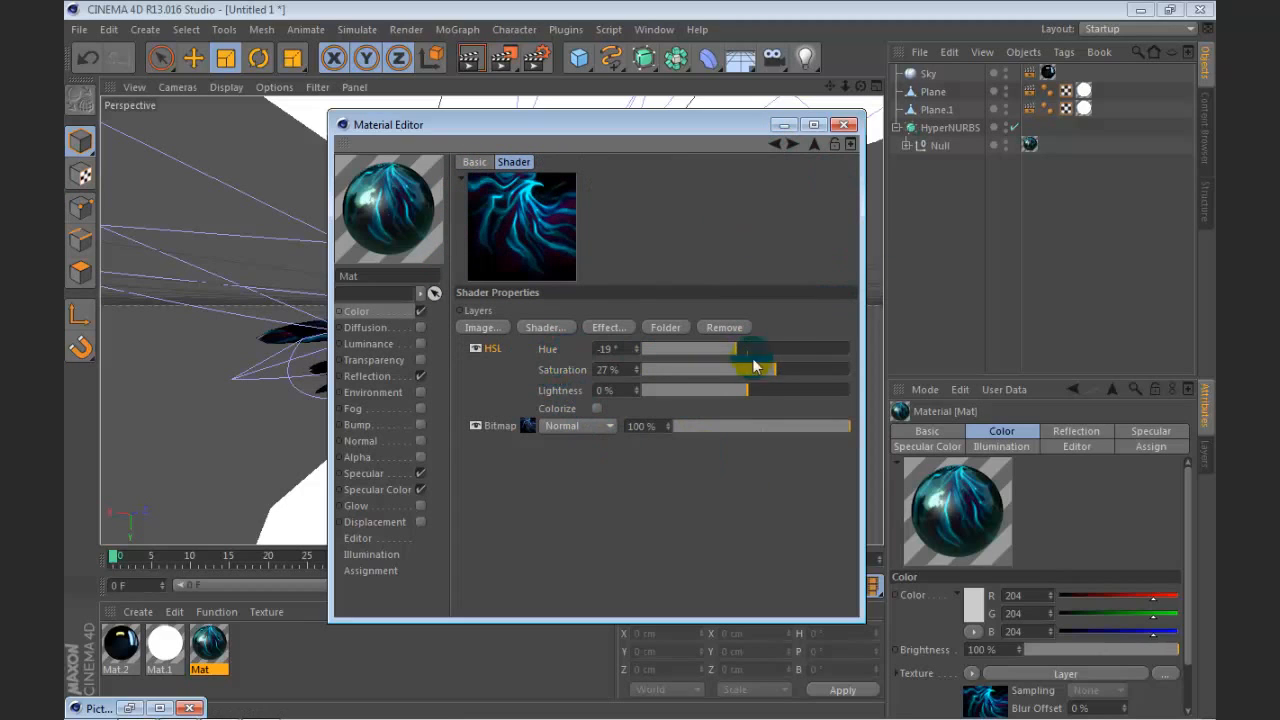
# Step: Close the Material Editor and examine the textured HyperNURBS shape in the perspective view from several angles and closer up
pyautogui.click(844, 124)
pyautogui.click(1029, 144)
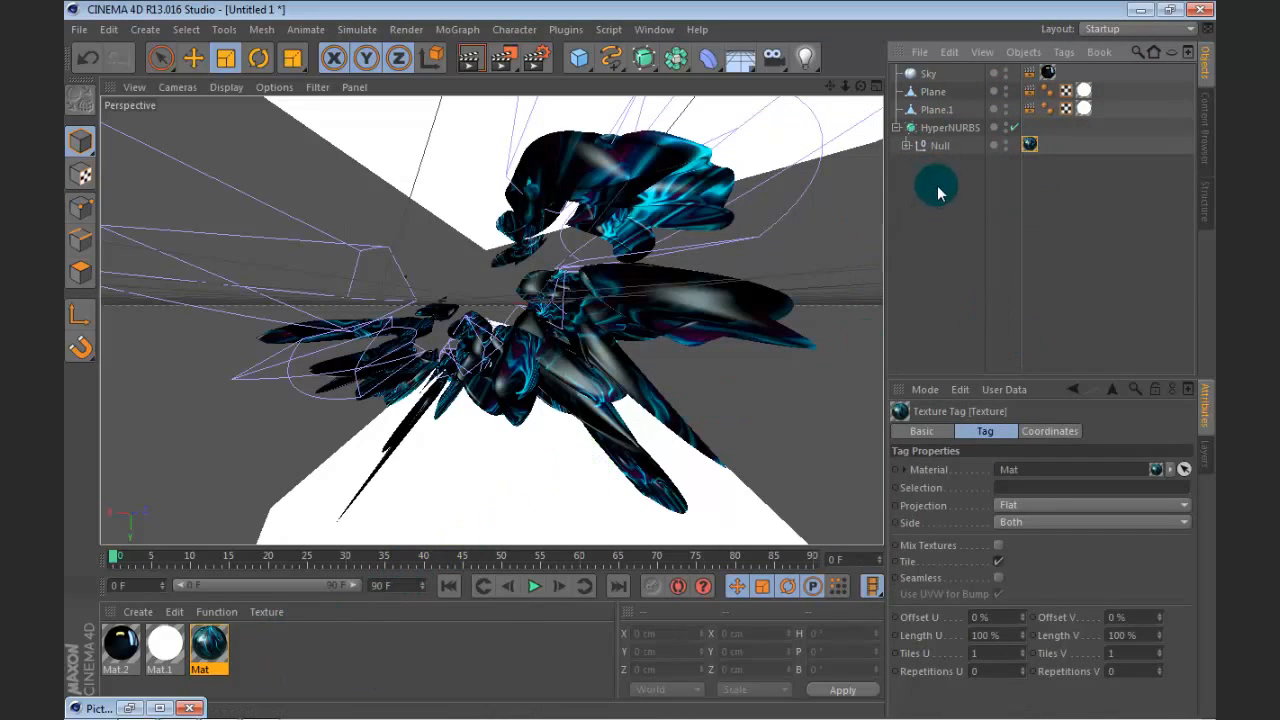
pyautogui.click(931, 129)
pyautogui.moveTo(860, 87); pyautogui.dragTo(990, 95)
pyautogui.click(1059, 178)
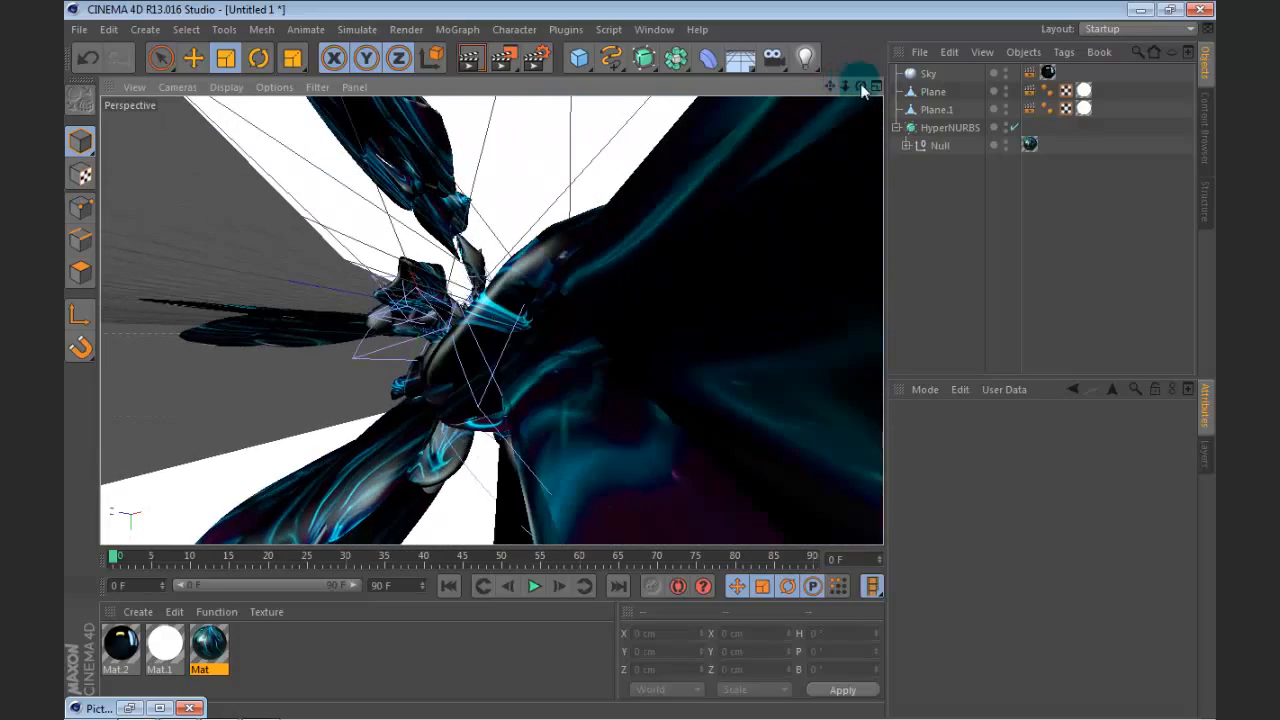
pyautogui.moveTo(862, 90); pyautogui.dragTo(925, 86)
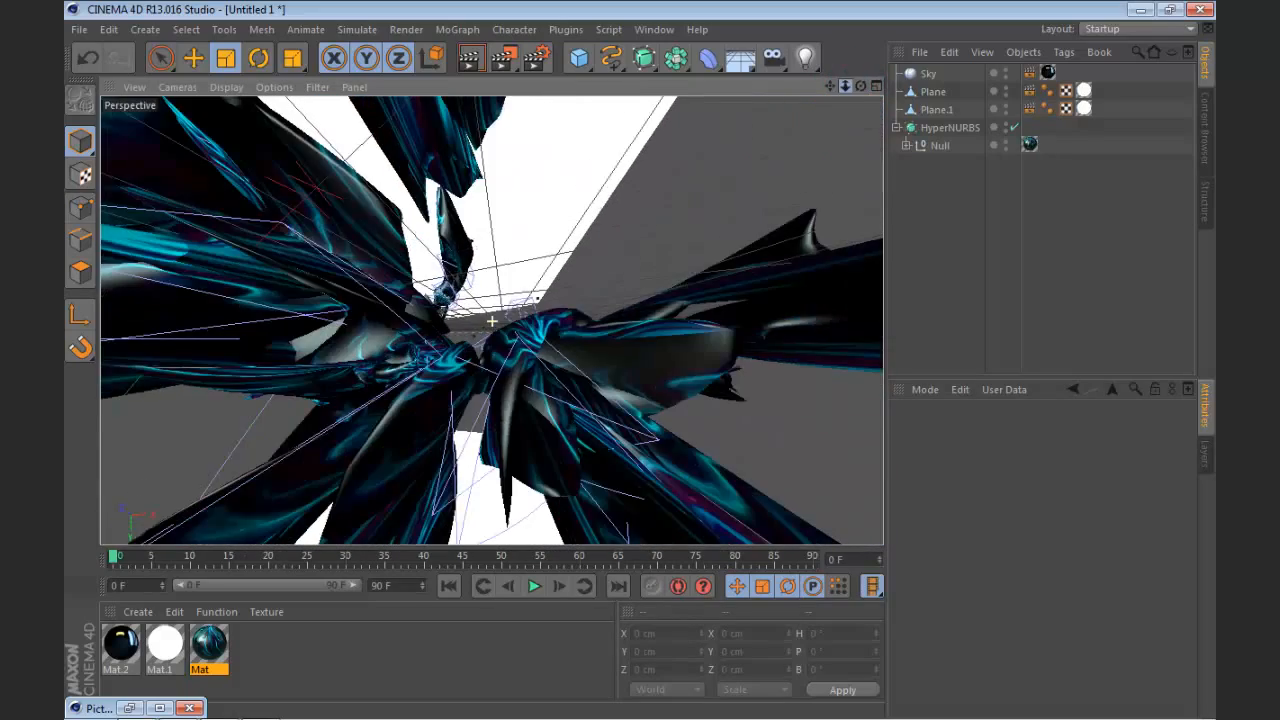
pyautogui.moveTo(831, 90); pyautogui.dragTo(1010, 138)
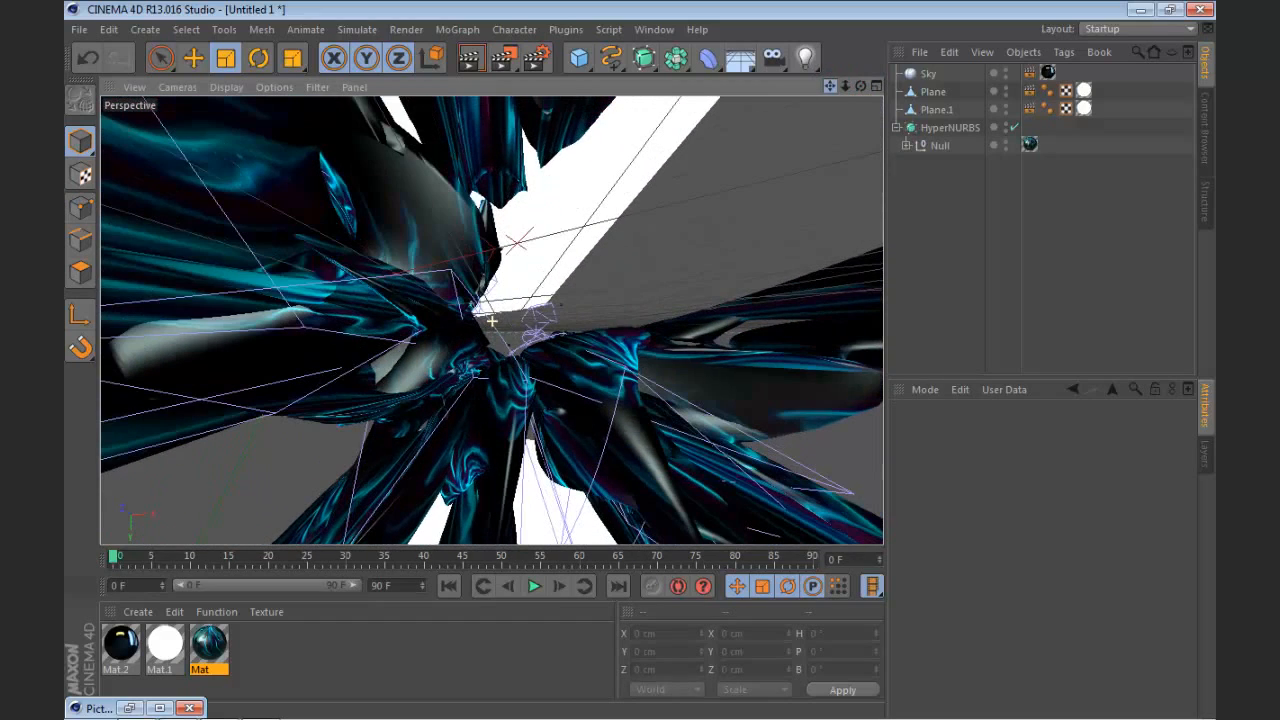
pyautogui.click(1029, 182)
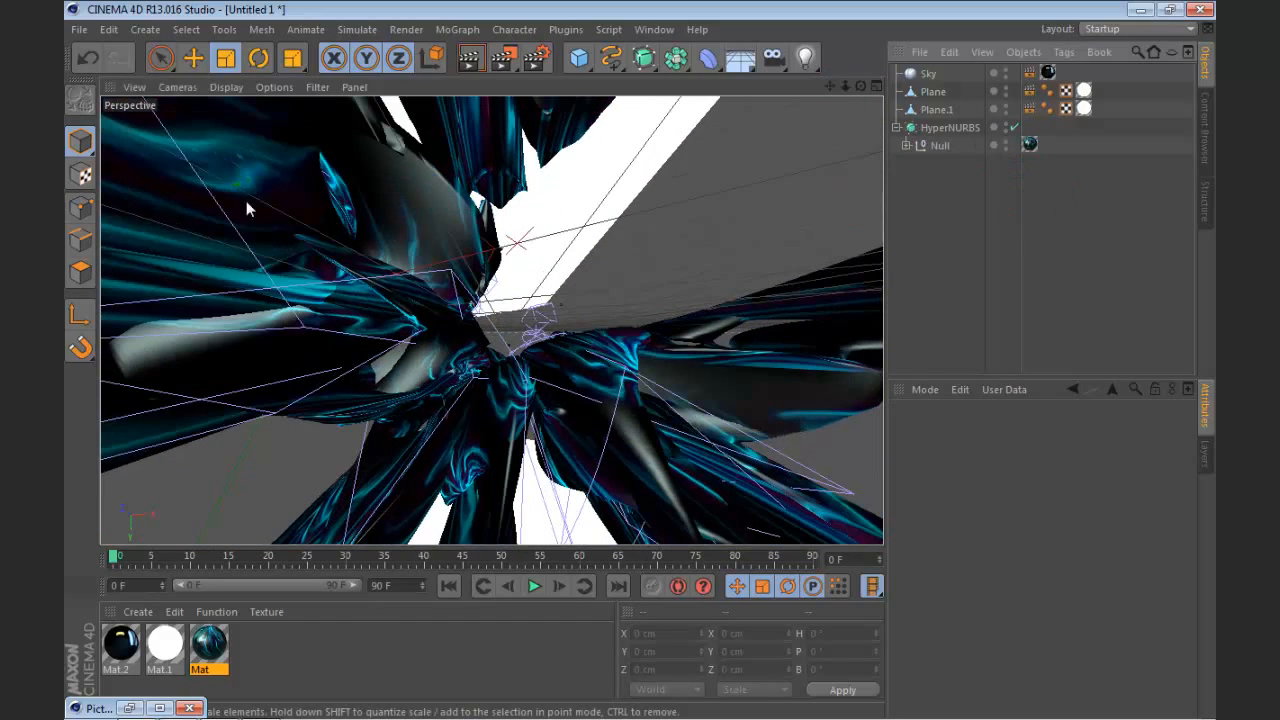
# Step: Restore the Picture Viewer, inspect the centre of the partly rendered image, and close the viewer, stopping the running render
pyautogui.click(159, 708)
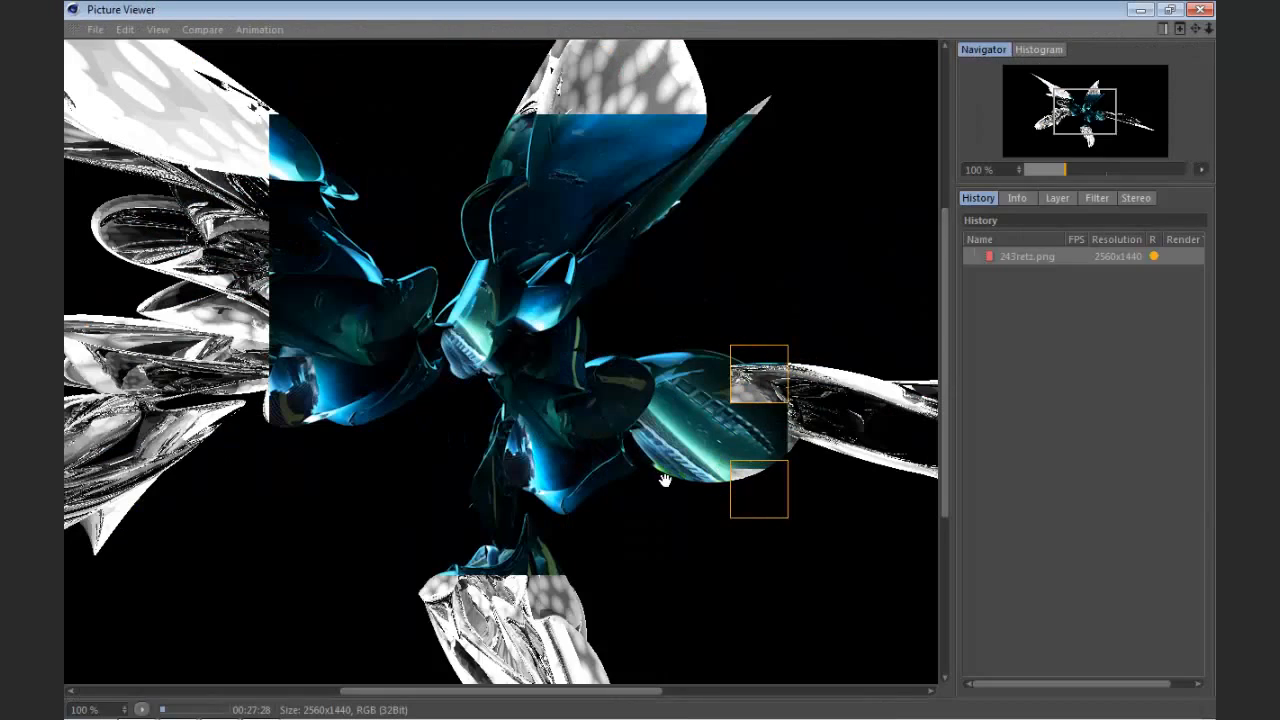
pyautogui.moveTo(665, 481); pyautogui.dragTo(621, 451)
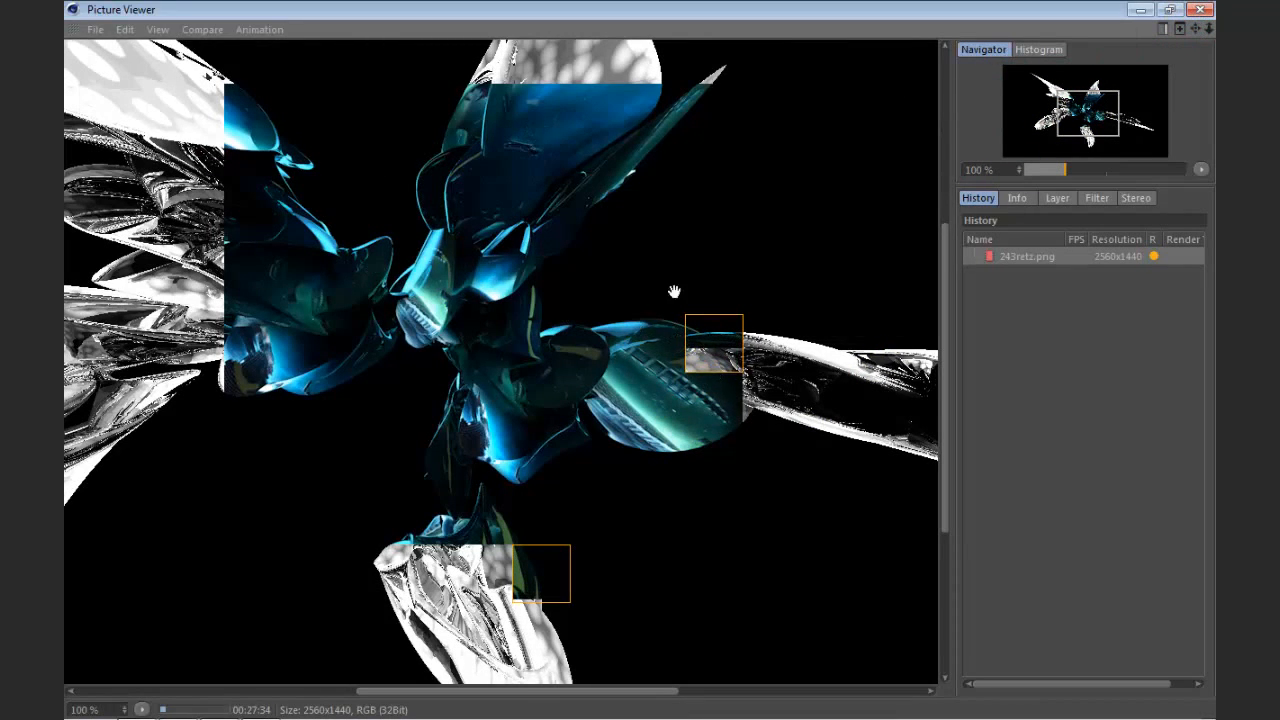
pyautogui.click(1199, 9)
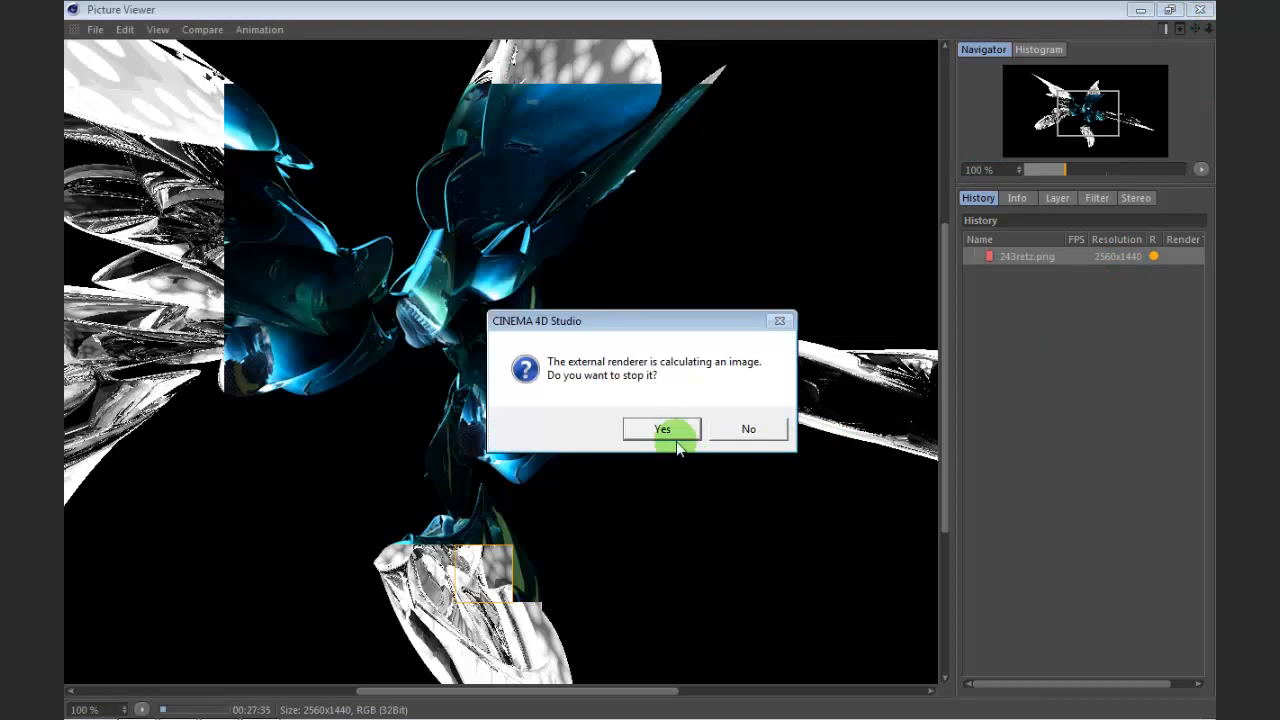
pyautogui.click(748, 429)
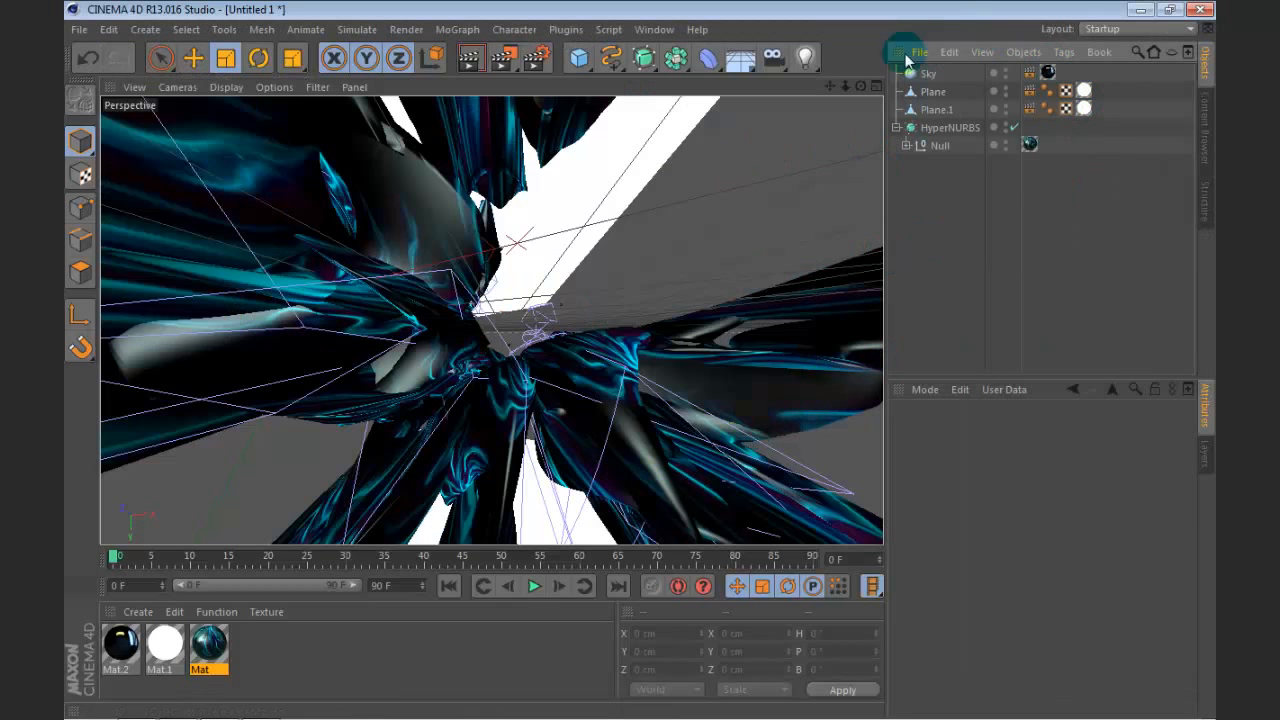
pyautogui.moveTo(860, 87)
pyautogui.mouseDown()
pyautogui.moveTo(825, 100)
pyautogui.moveTo(820, 90)
pyautogui.moveTo(874, 88)
pyautogui.mouseUp()
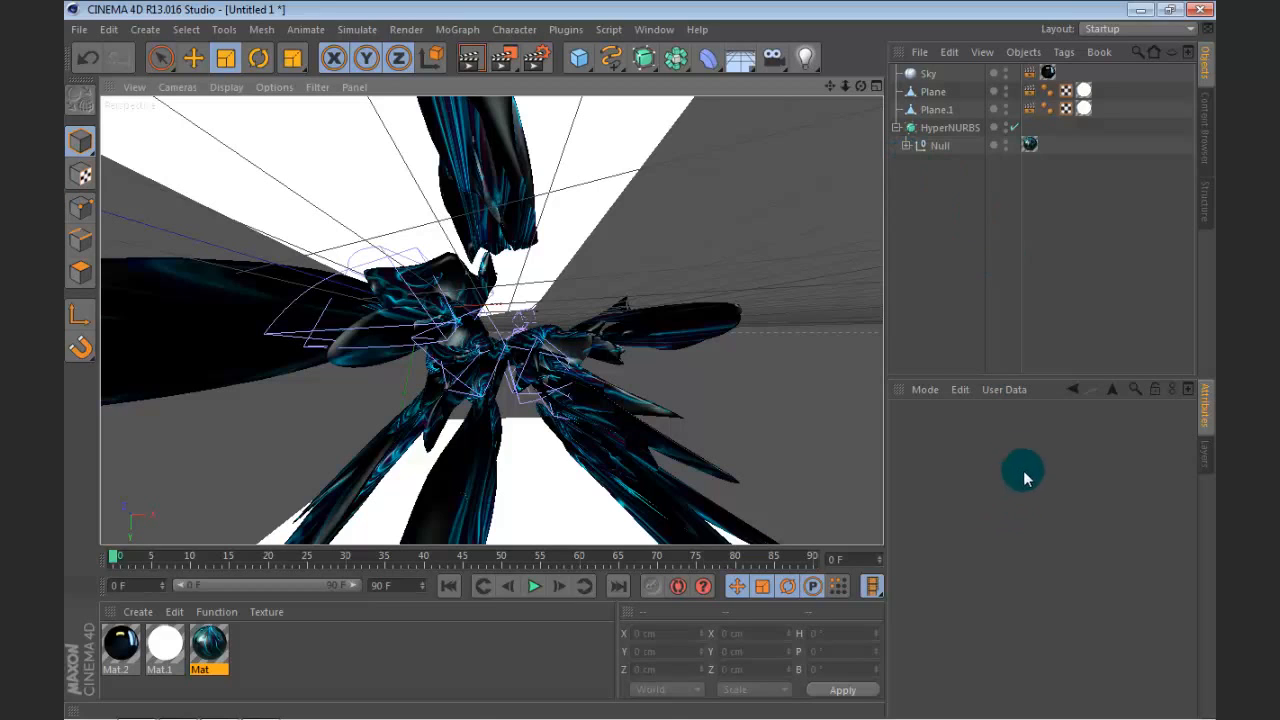
pyautogui.moveTo(160, 710)
pyautogui.click(218, 707)
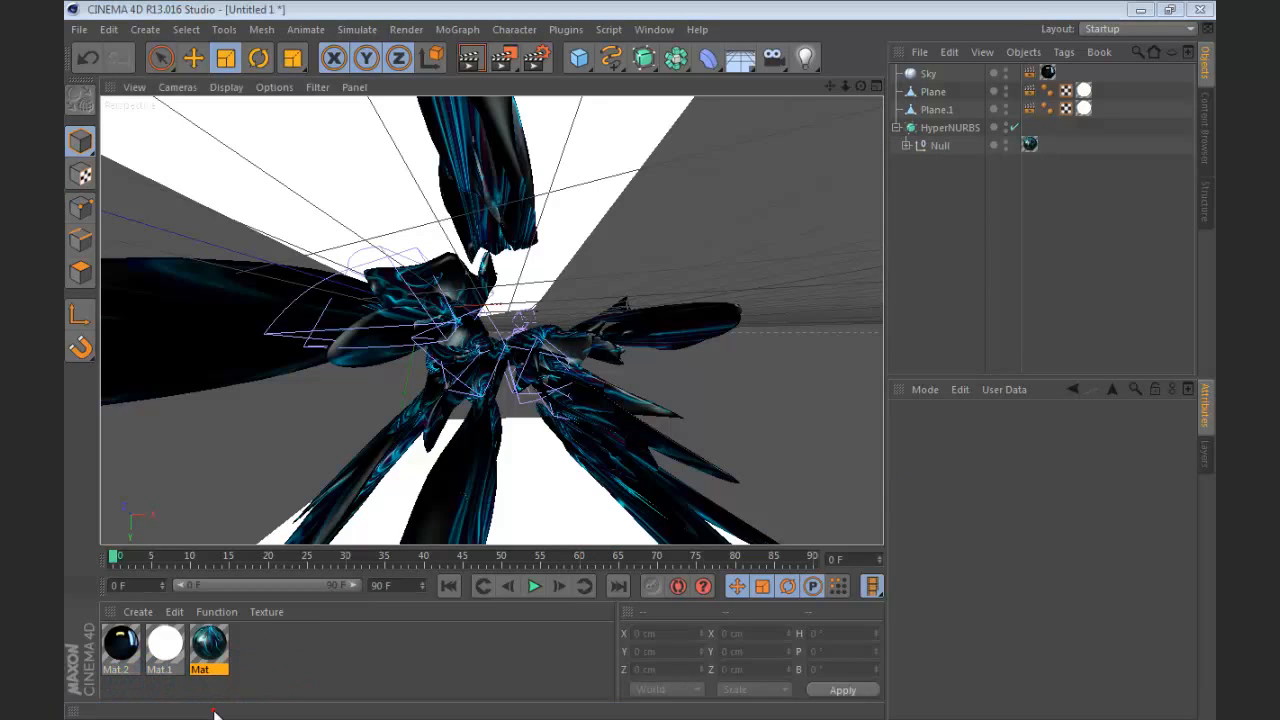